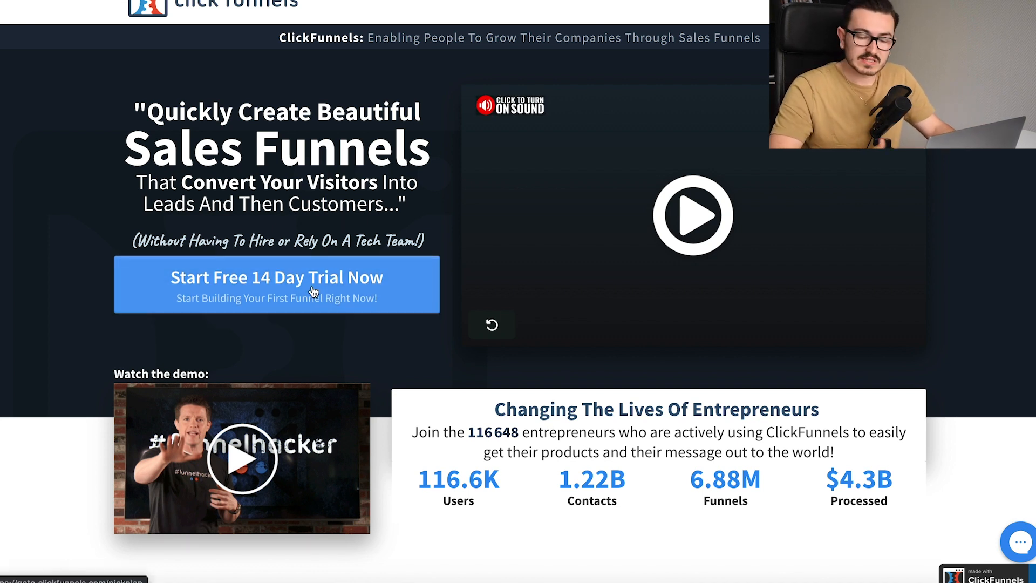
Start the free 14-day trial and fill in the account form with the full name, email address and a password
click(266, 296)
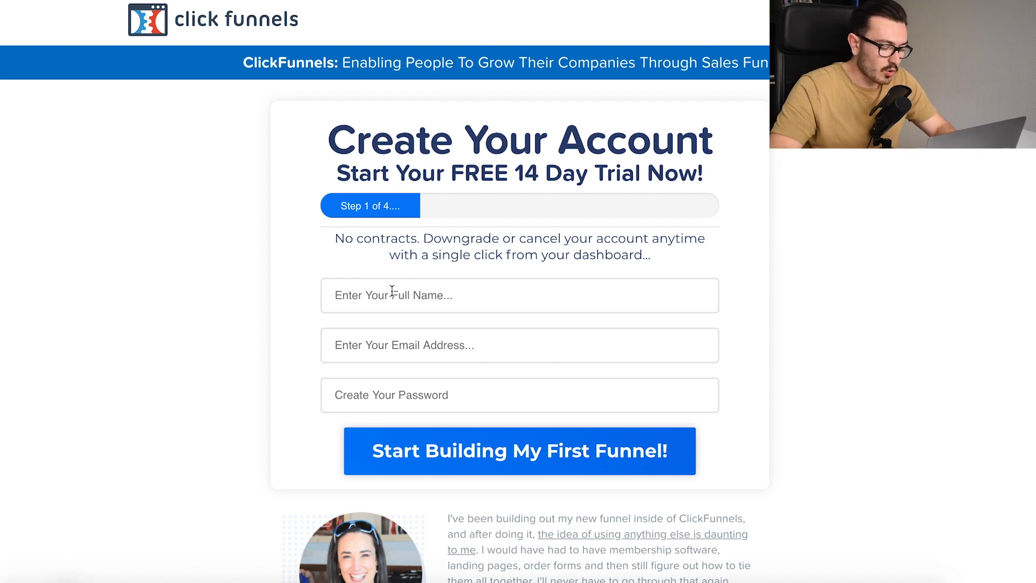
click(392, 291)
text(Remy)
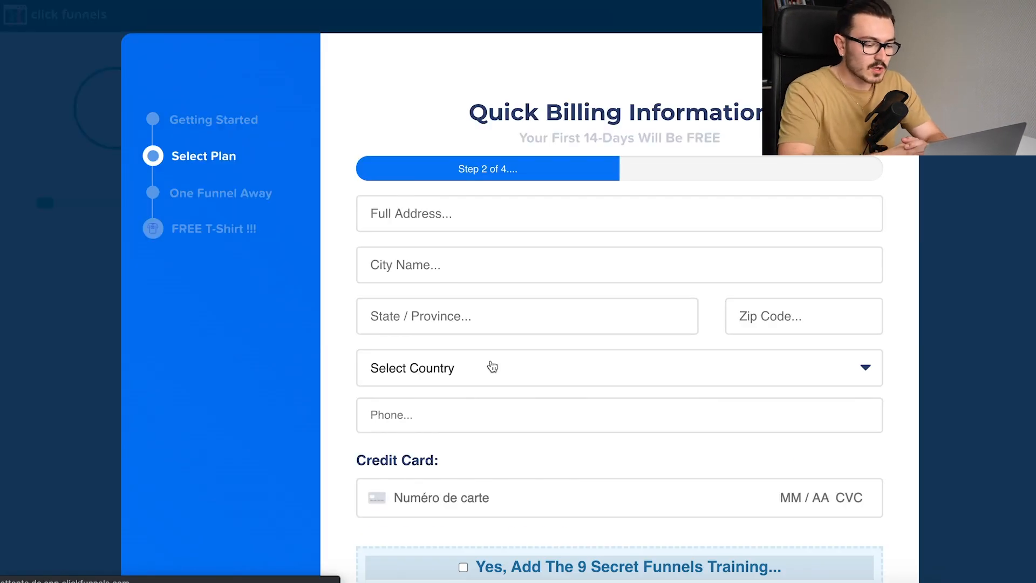
Fill in the quick billing form with the full address, contact details and credit card number
scroll(491, 359, down, 4)
click(458, 322)
scroll(458, 322, up, 4)
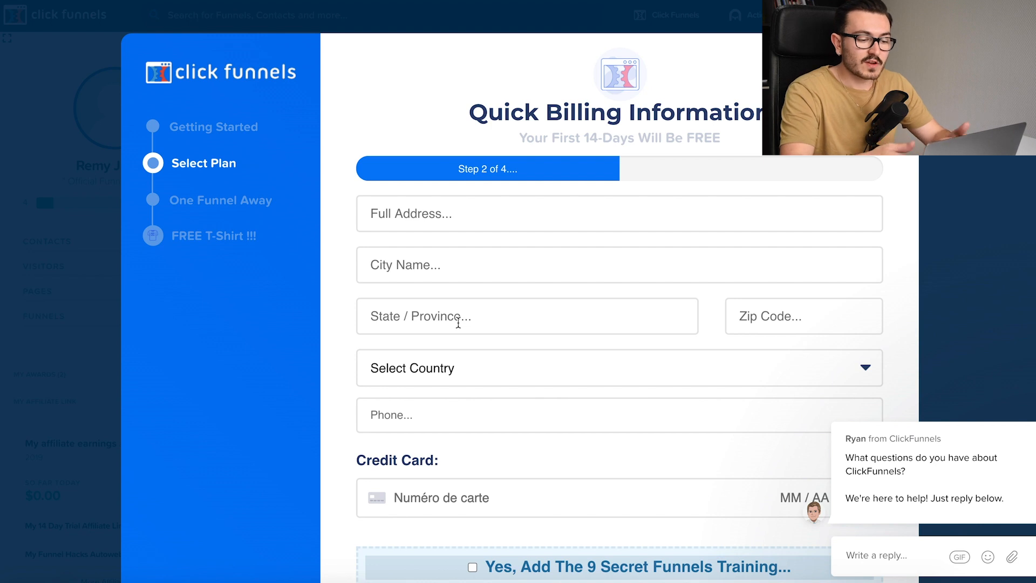
click(434, 215)
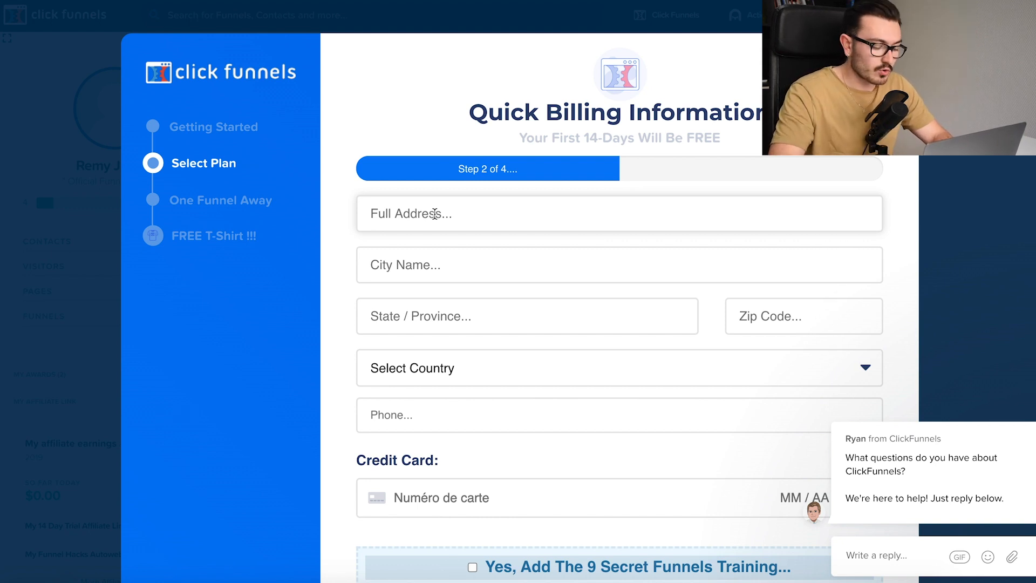
text(2)
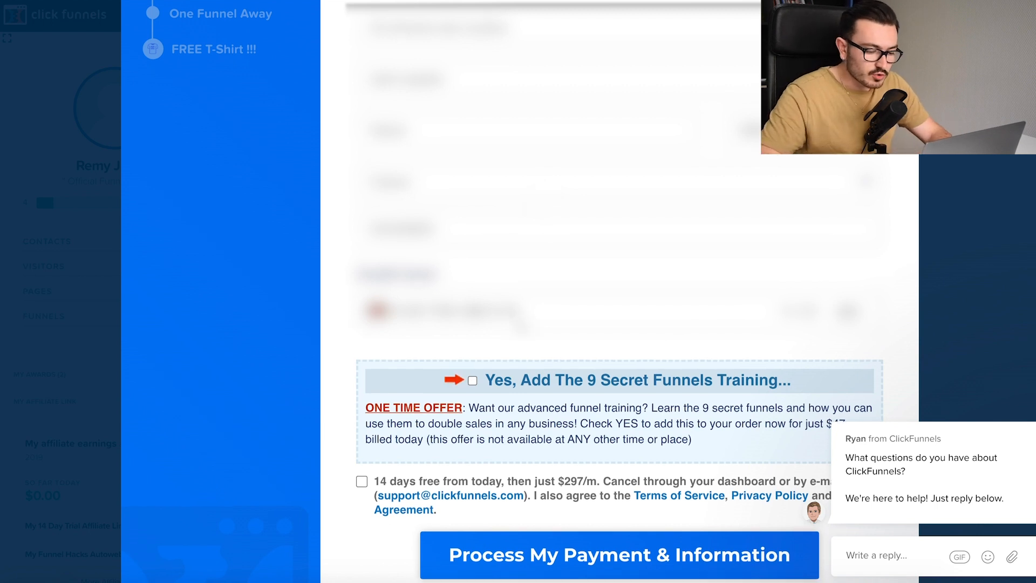
Leave the 9 Secret Funnels Training offer out of the order and submit the payment information
scroll(43, 185, down, 2)
click(472, 260)
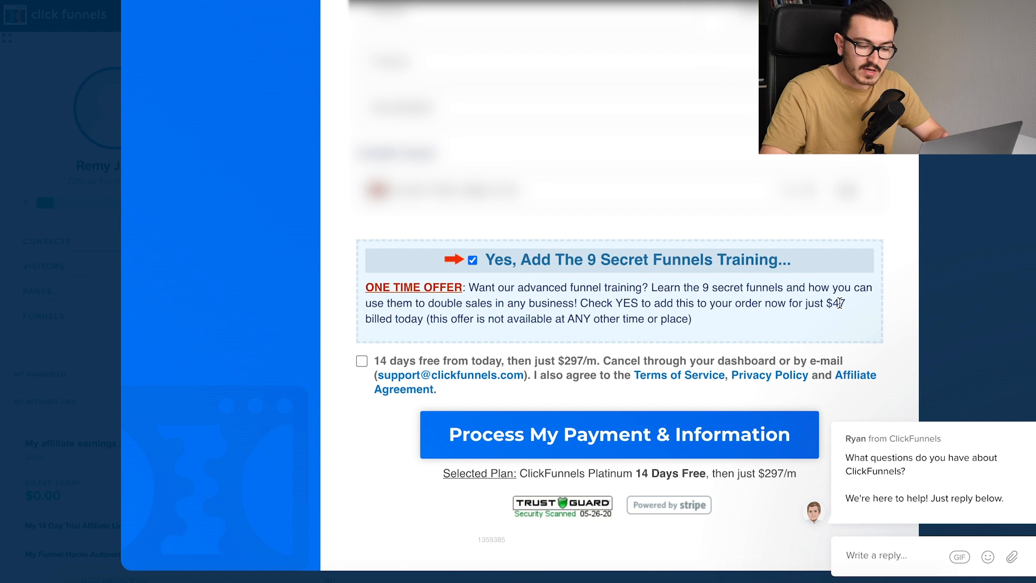
click(472, 260)
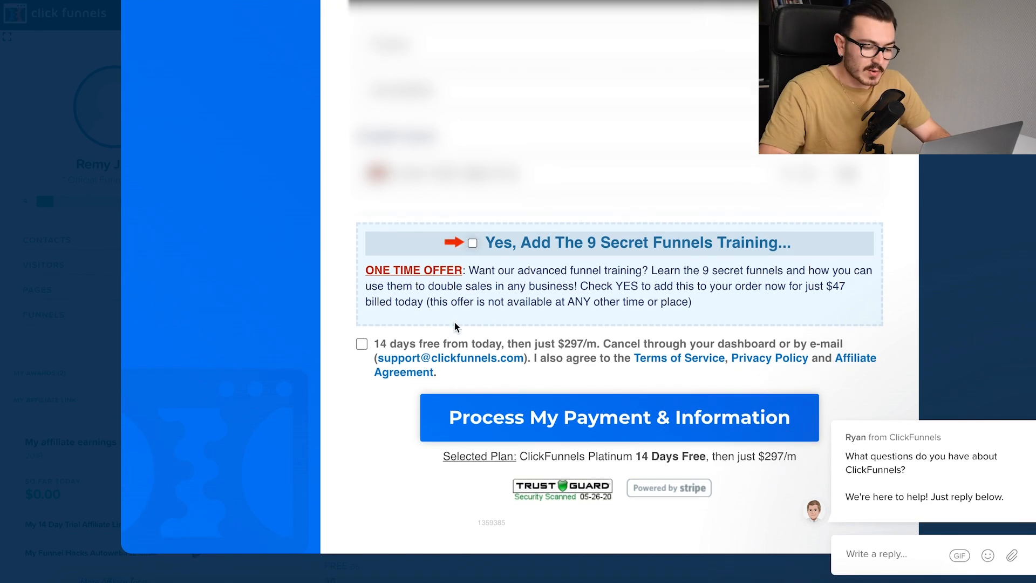
click(547, 441)
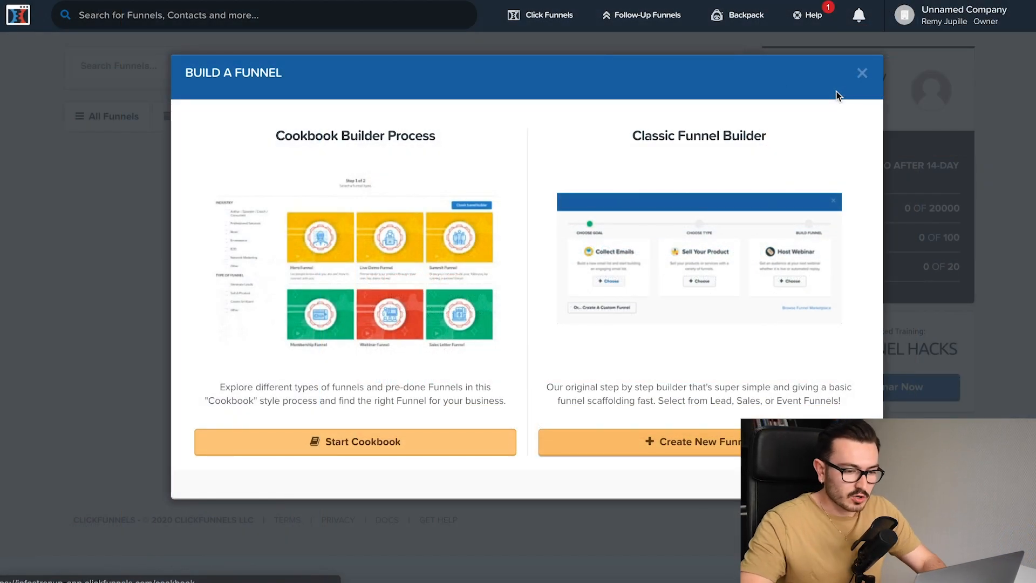
Dismiss the Build a Funnel dialog and open the account settings
click(862, 73)
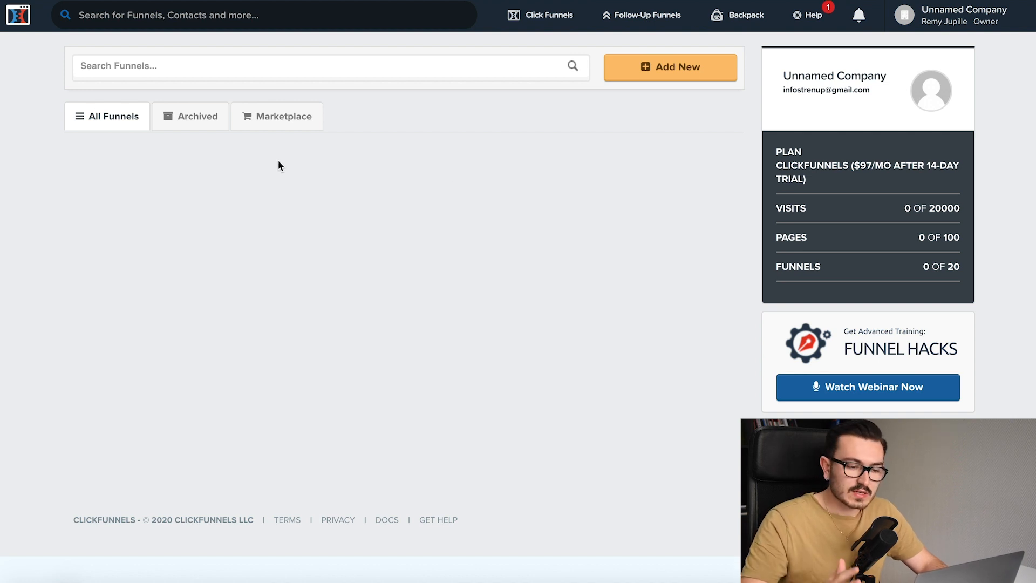
click(929, 20)
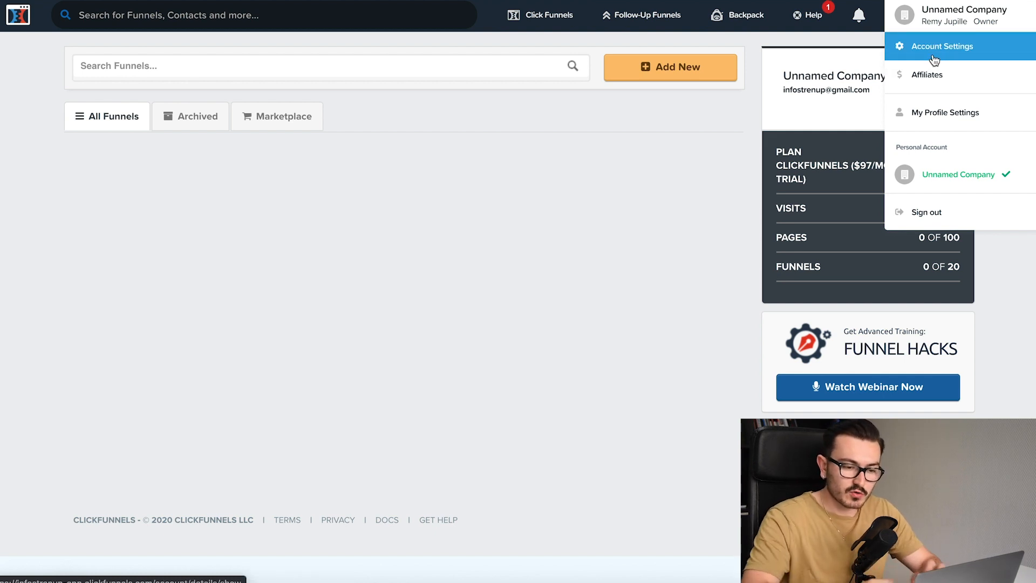
click(937, 50)
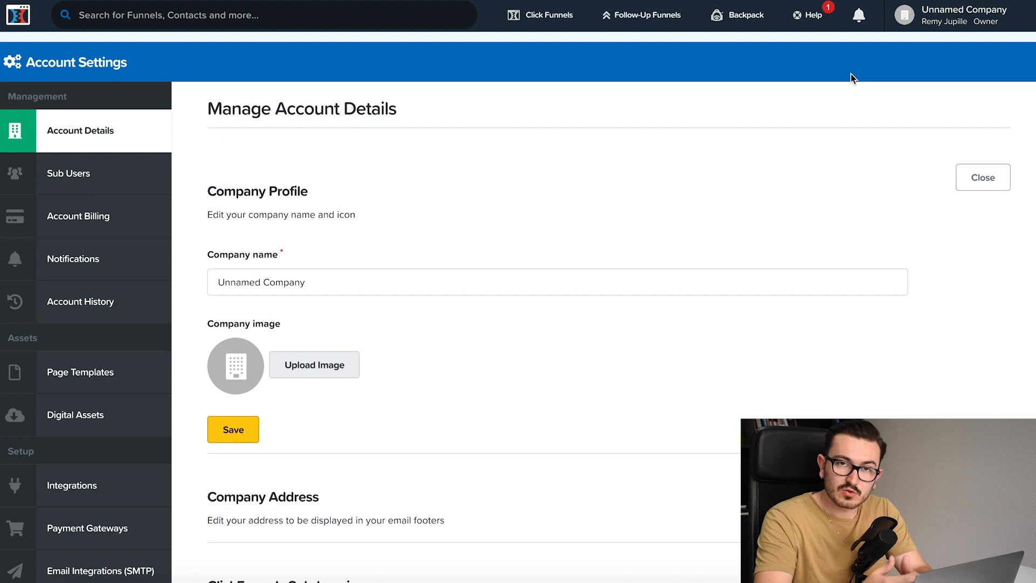
Look through the account details, including the company profile, address, subdomain, and timezone and language sections
scroll(742, 123, down, 4)
double_click(528, 103)
scroll(447, 113, up, 1)
click(451, 210)
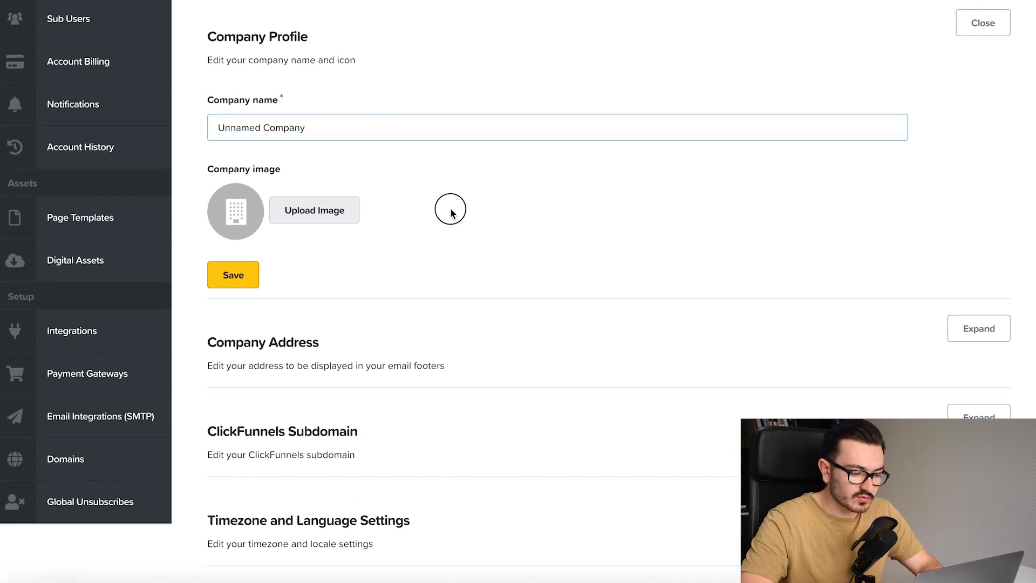
scroll(451, 210, down, 4)
scroll(451, 210, up, 4)
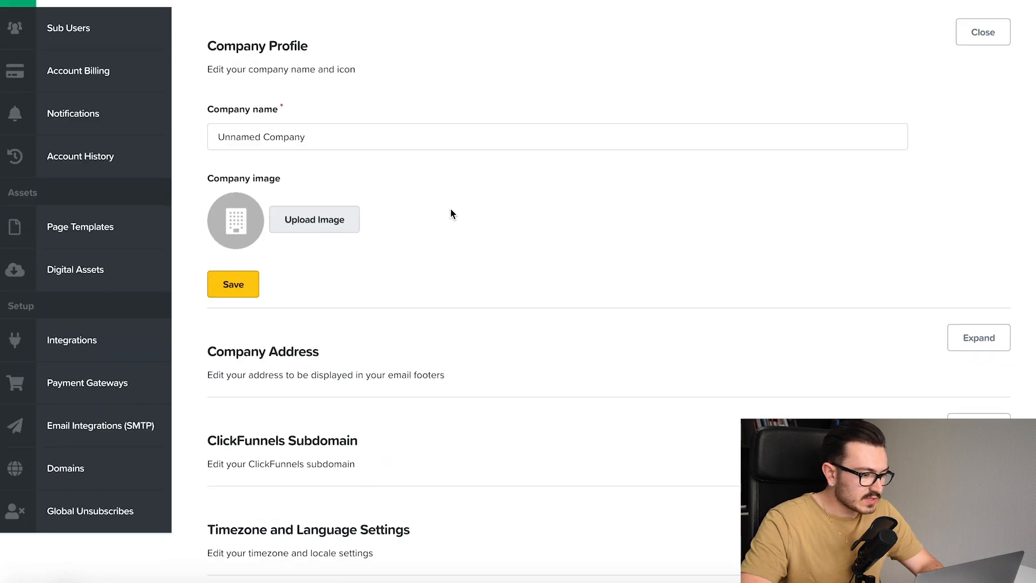
scroll(451, 215, up, 3)
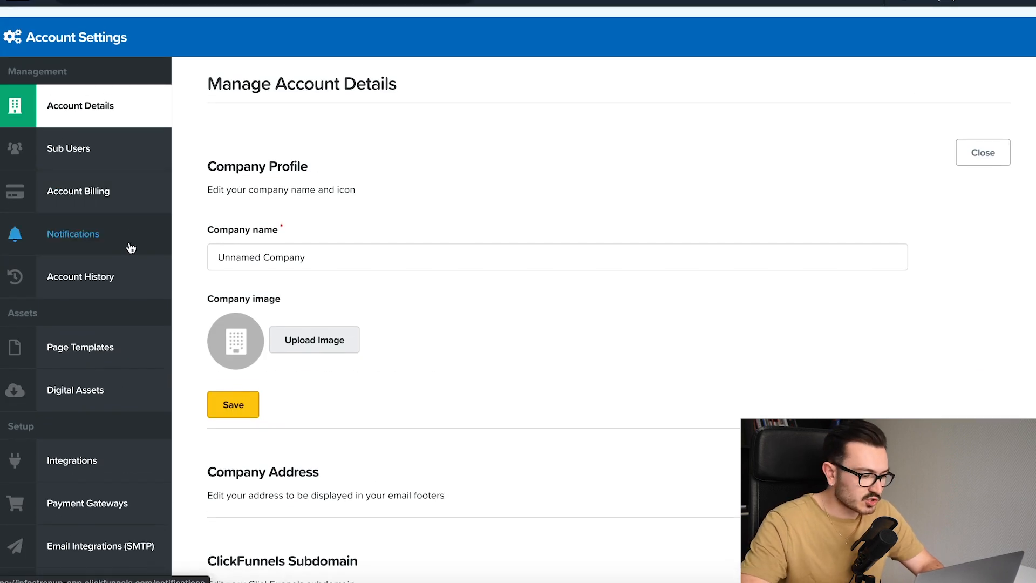
Review the account billing section, checking the payment information and the subscription plan
scroll(131, 248, down, 1)
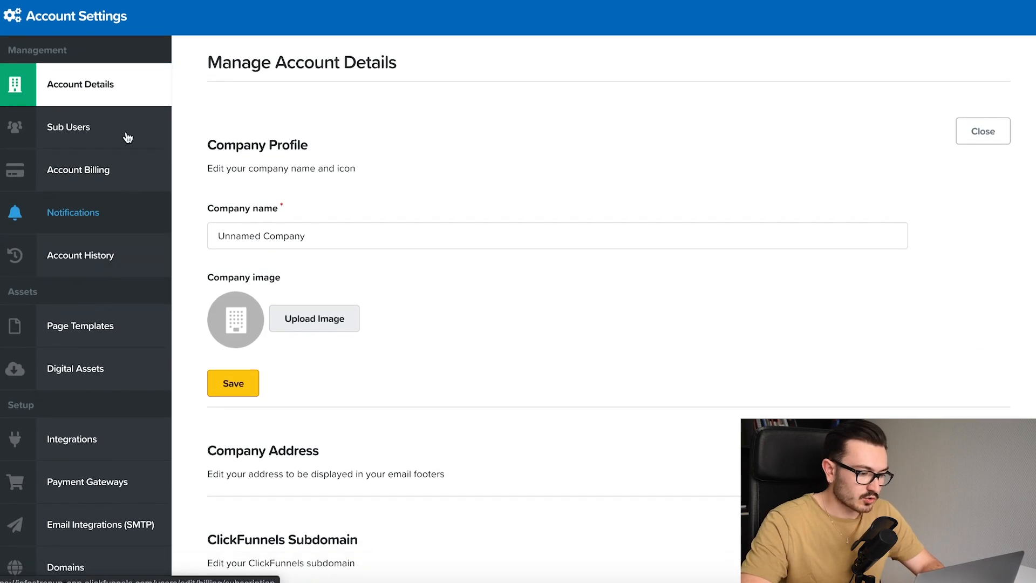
click(69, 177)
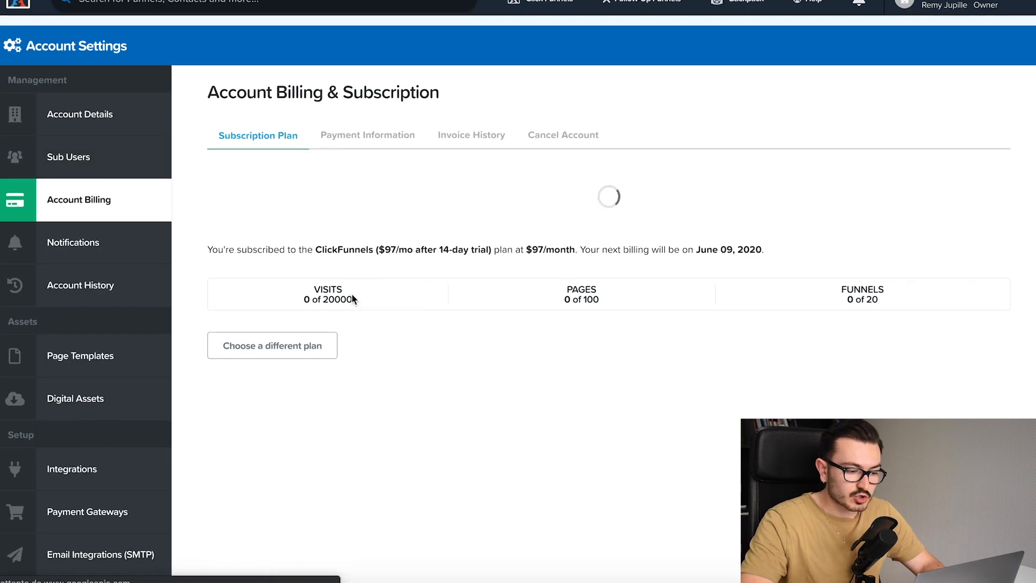
scroll(352, 293, down, 2)
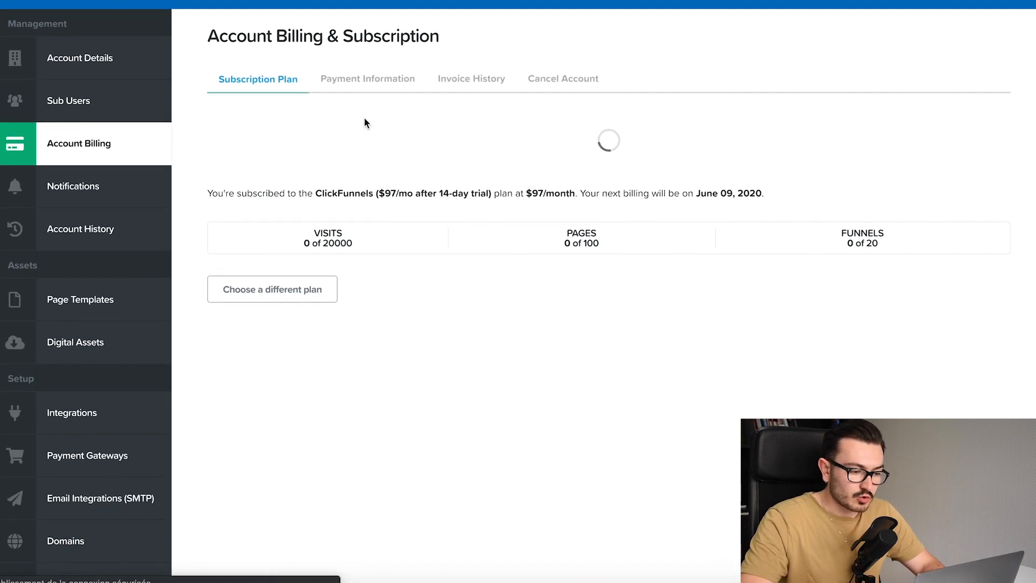
click(378, 79)
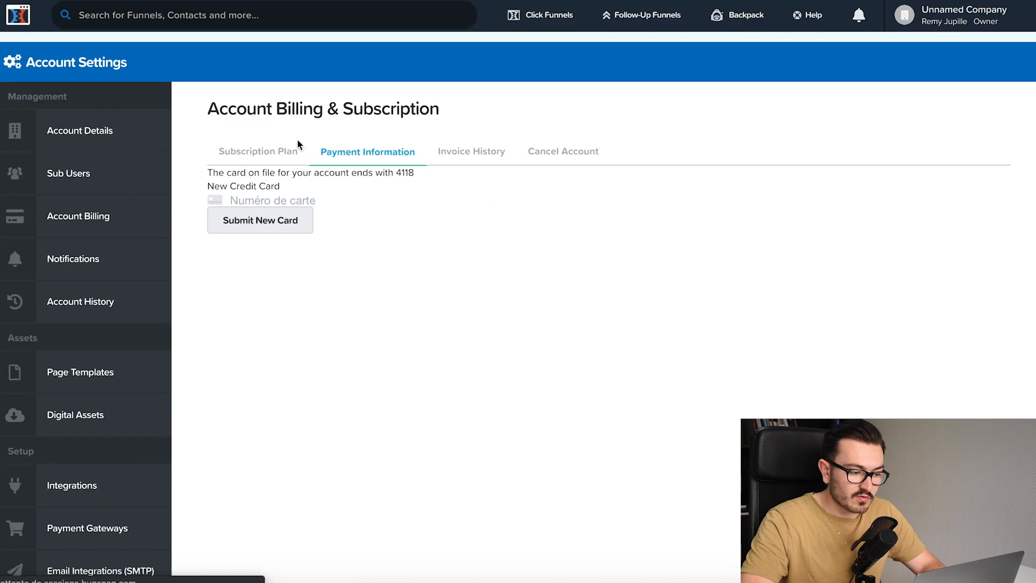
click(291, 151)
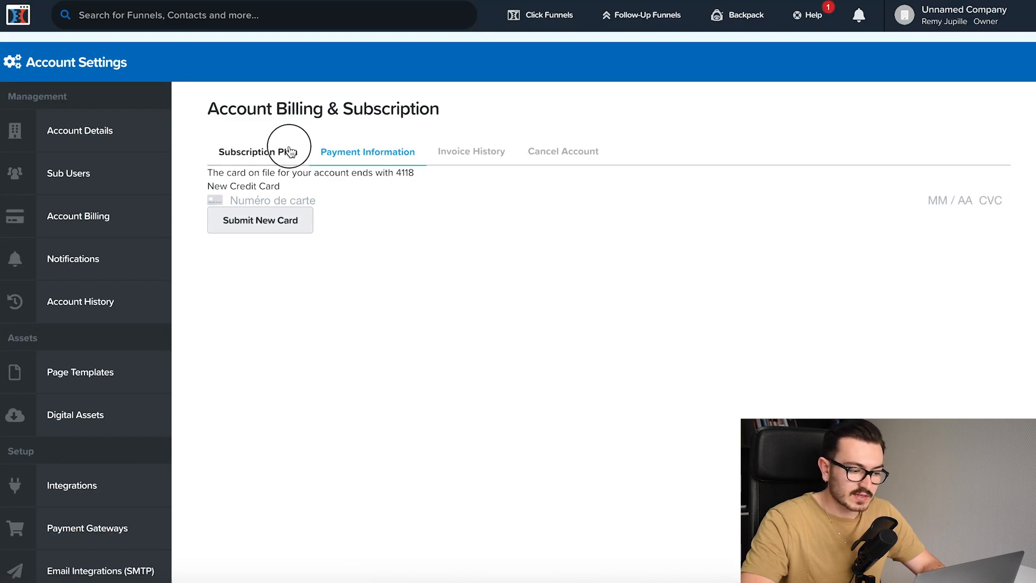
scroll(49, 237, down, 1)
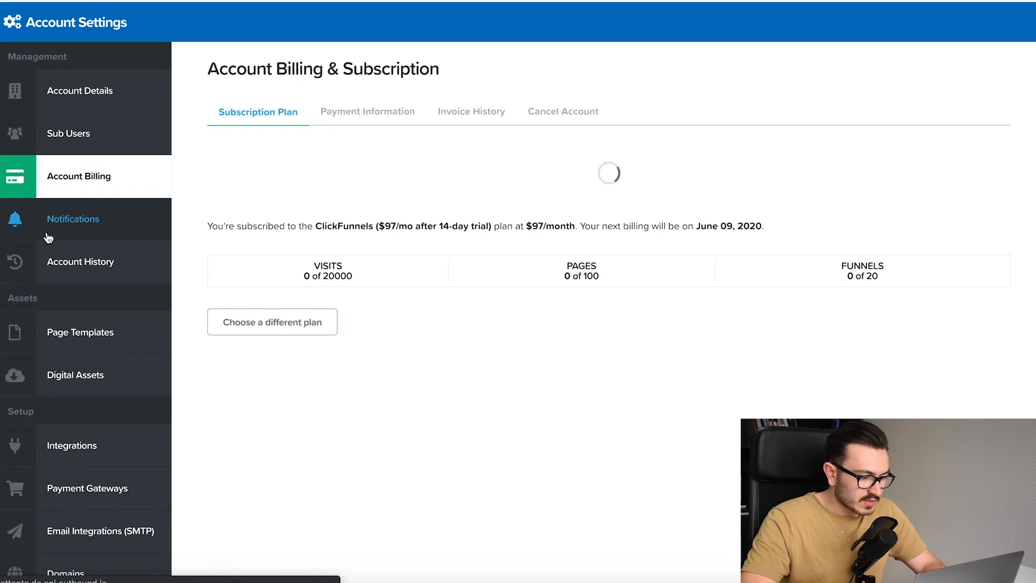
Start adding a new domain in the domain settings, close the introduction video and choose to register a new domain
scroll(63, 294, down, 3)
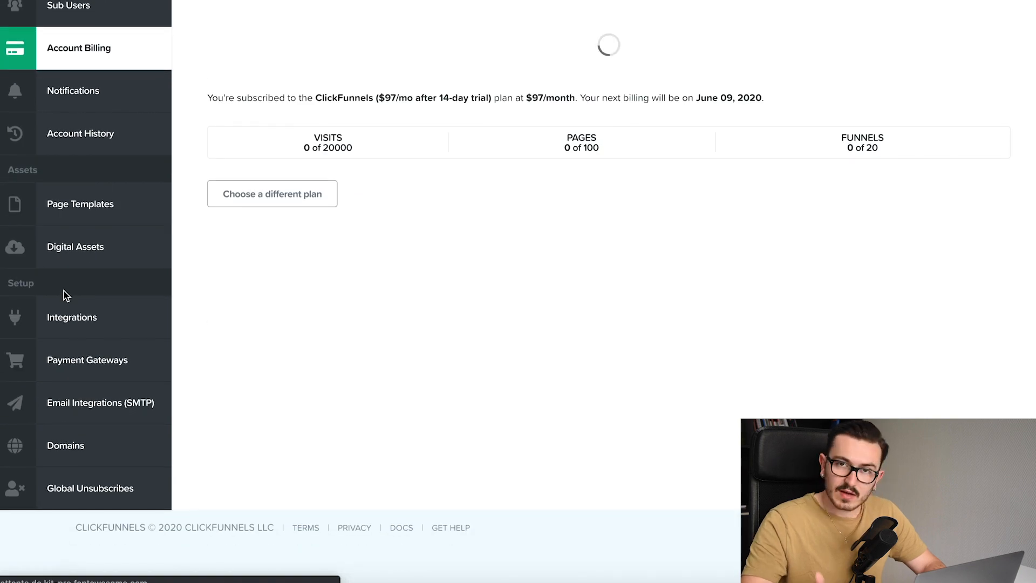
click(76, 449)
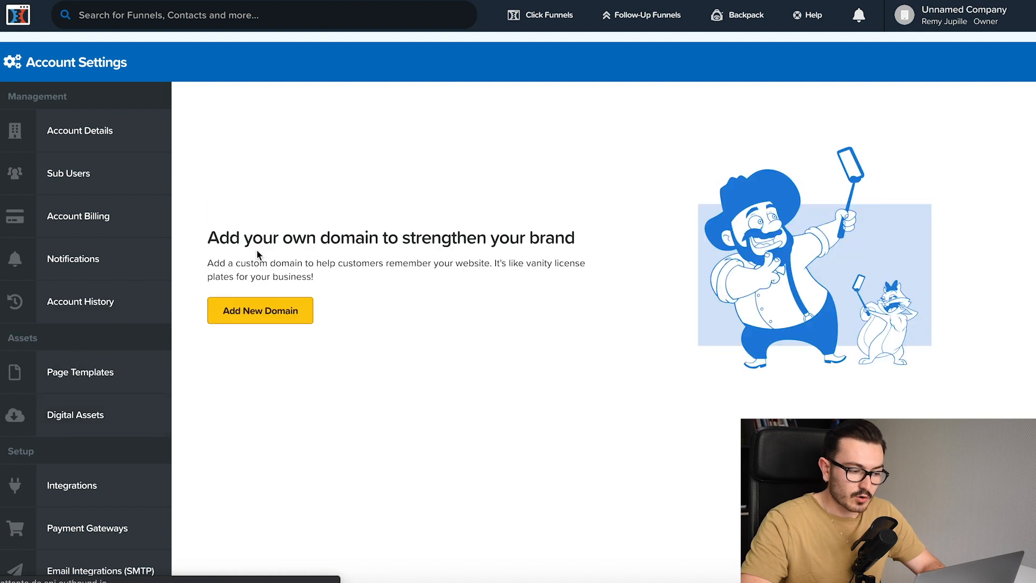
click(271, 311)
scroll(352, 267, down, 1)
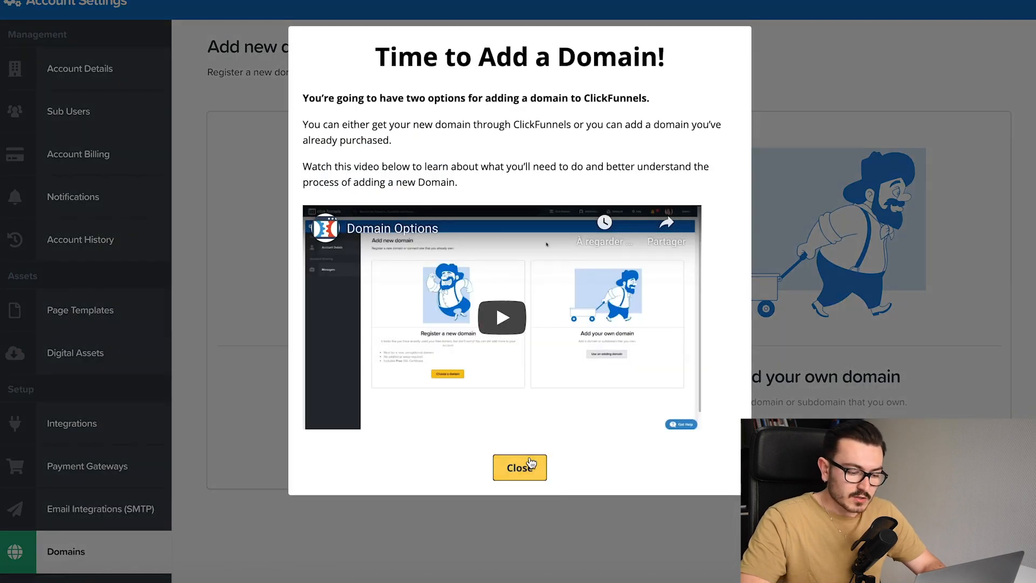
click(527, 467)
click(422, 445)
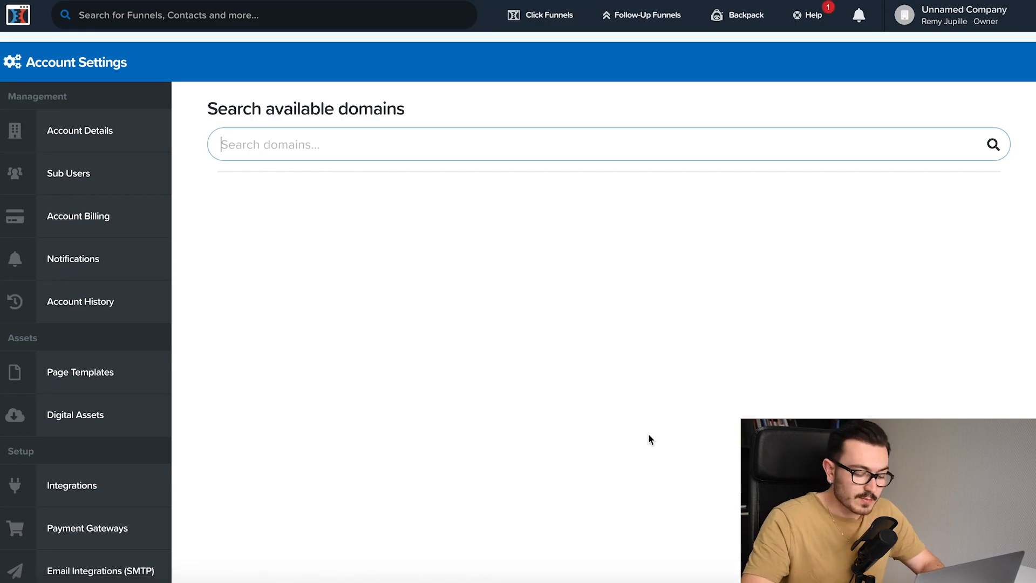
Check the availability of the domain nomdedomaine.com and clear the search
text(nomdedomaine.com)
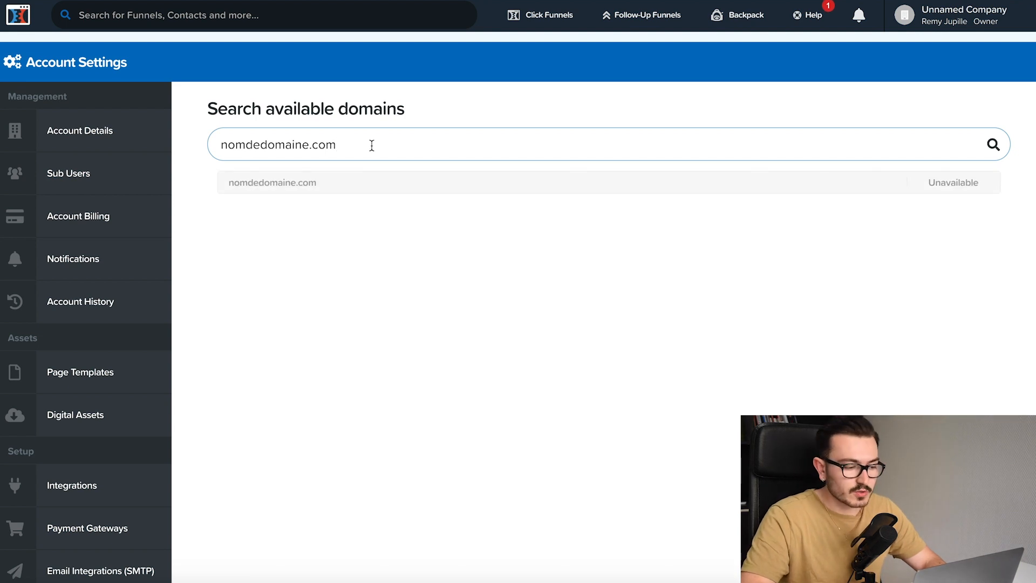
triple_click(397, 150)
key(BackSpace)
Open the catalogue for adding a new integration in the account settings and look through the available services
scroll(8, 385, down, 2)
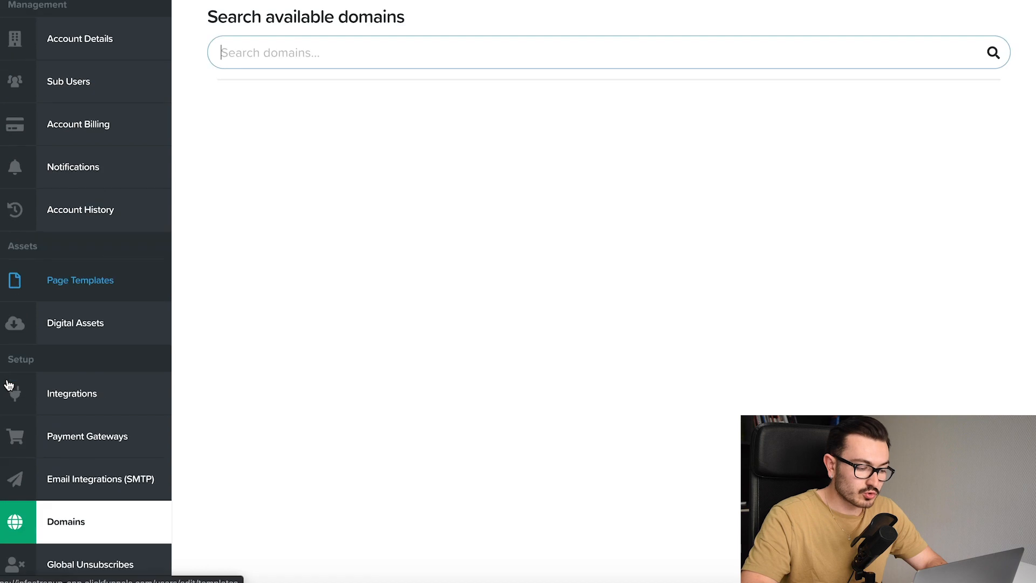
scroll(8, 384, down, 1)
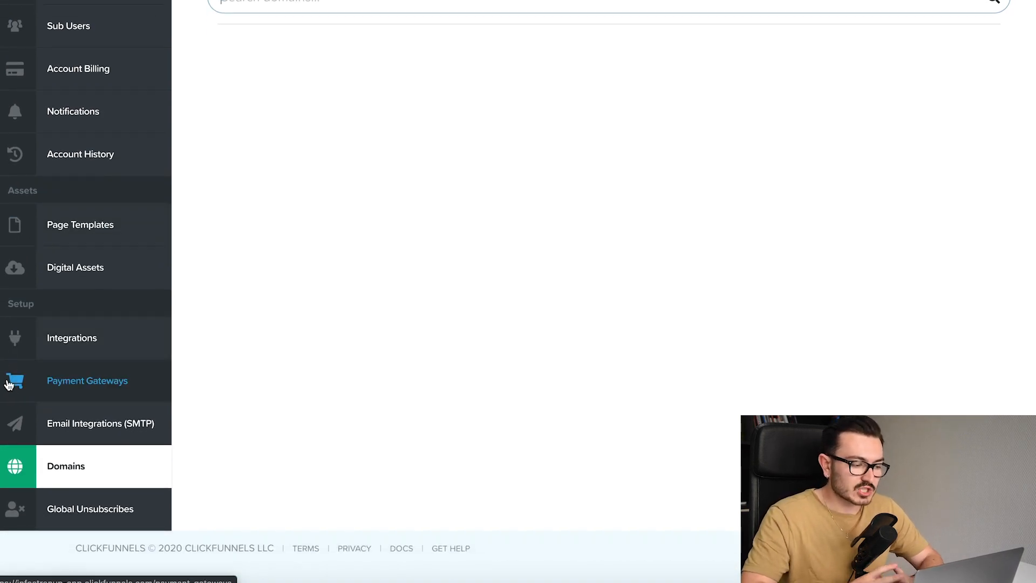
click(72, 342)
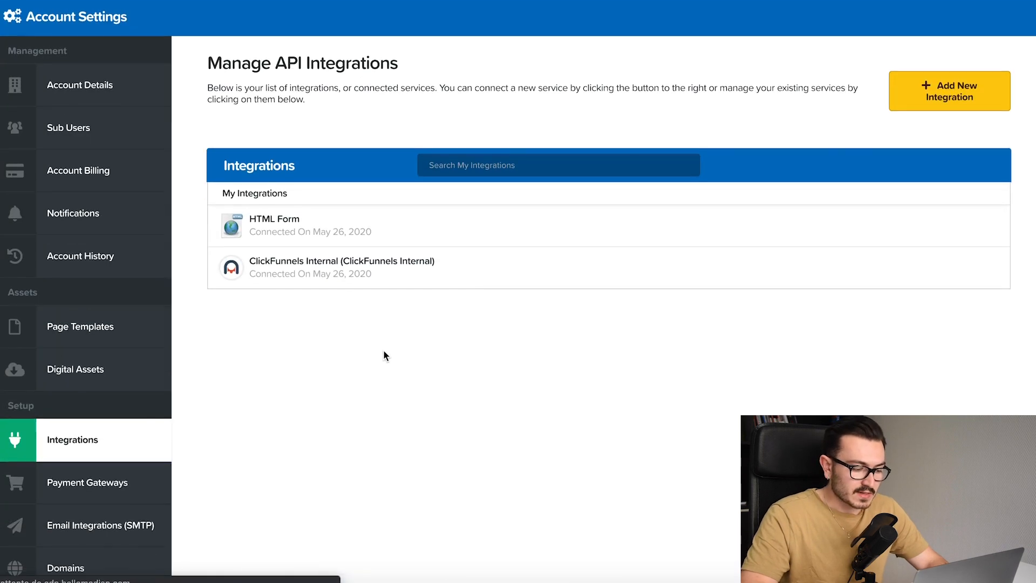
click(919, 95)
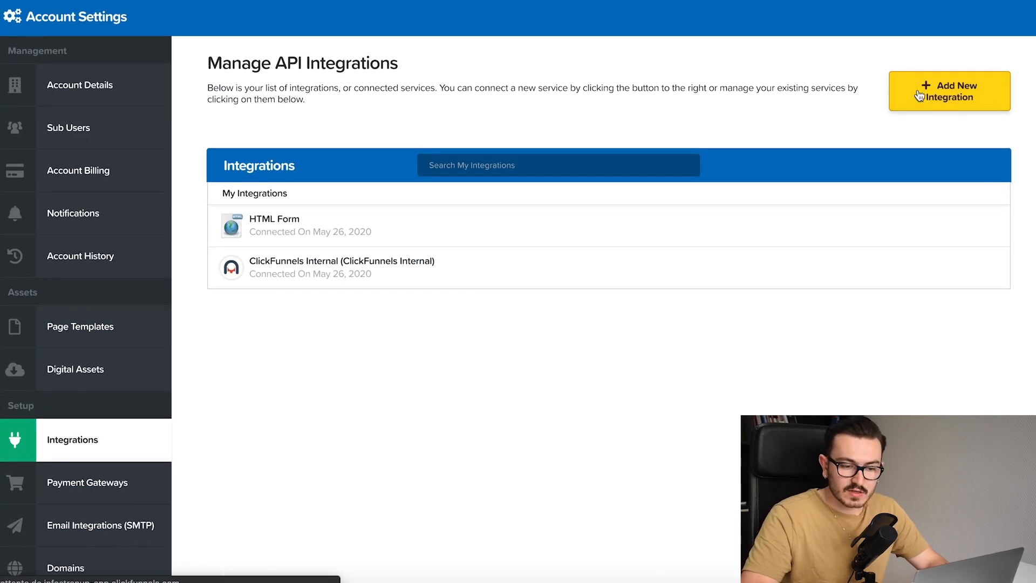
scroll(730, 247, down, 5)
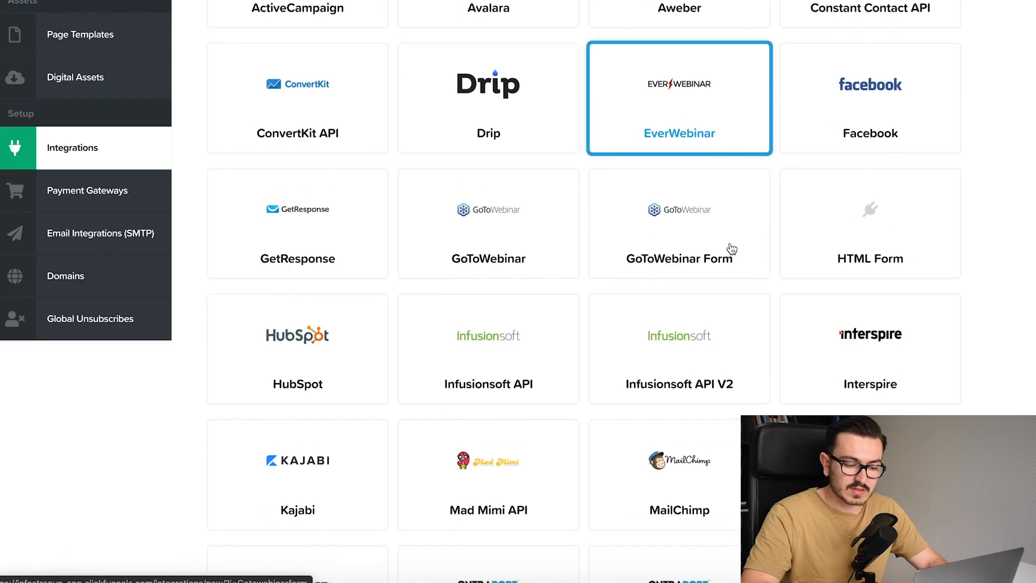
scroll(731, 249, down, 10)
scroll(731, 249, up, 2)
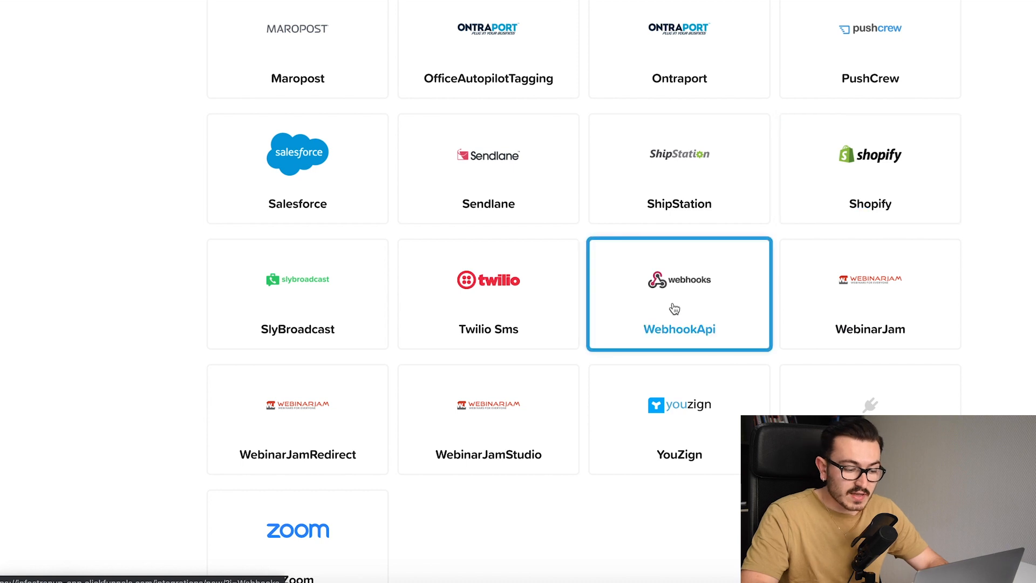
scroll(671, 308, up, 15)
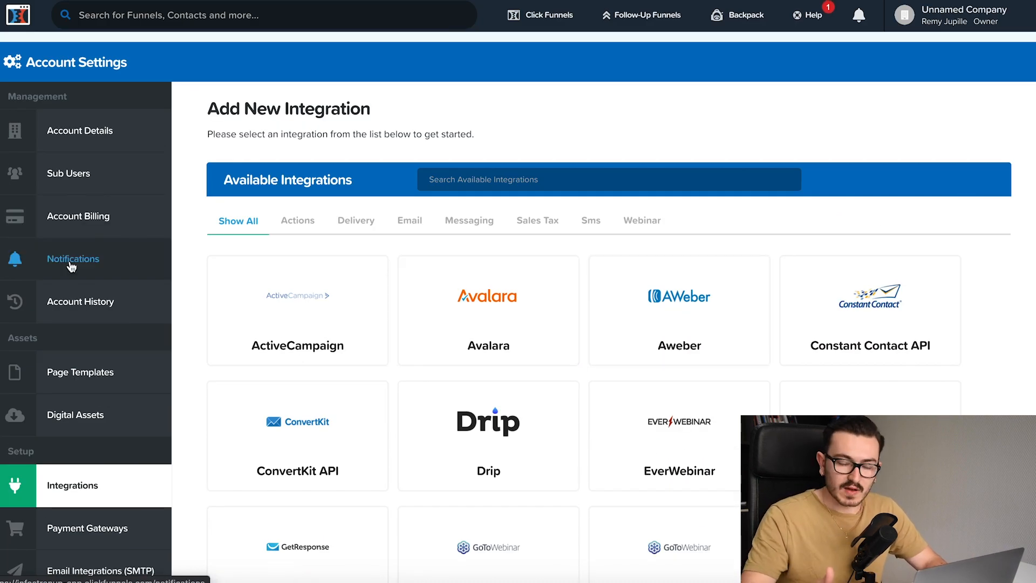
Return to the list of all funnels and postpone the recommendation survey
mouse_move(547, 16)
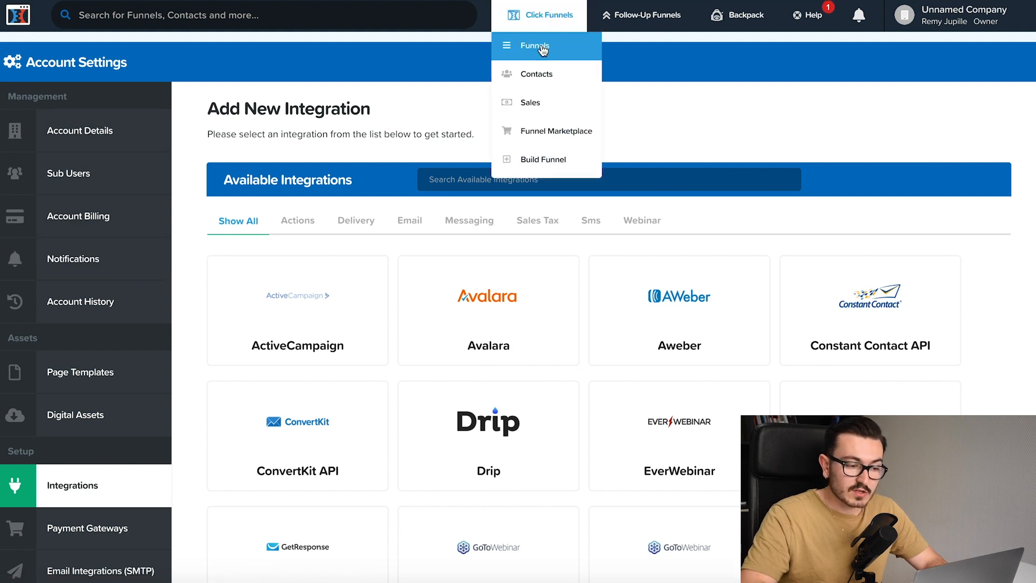
click(541, 50)
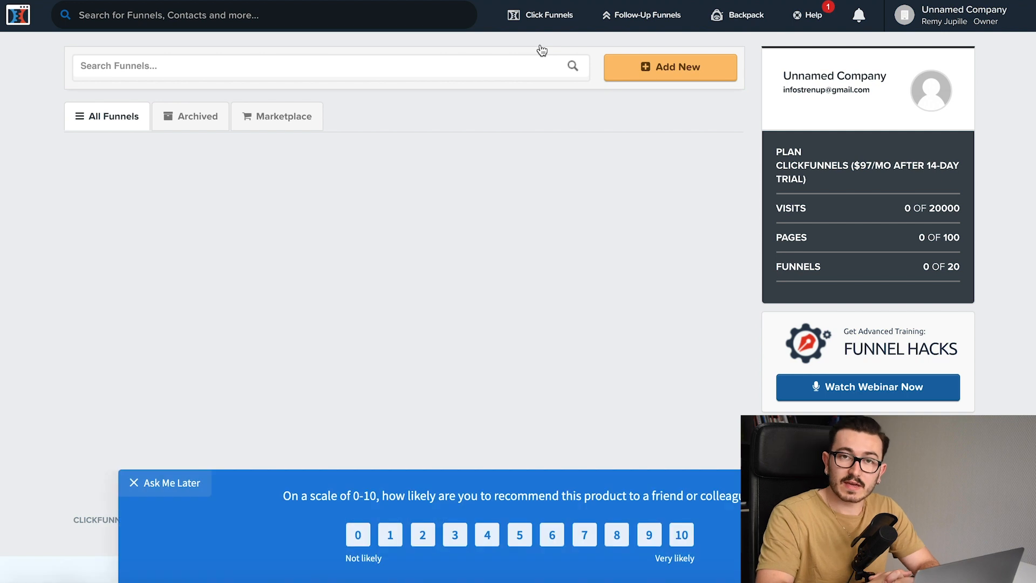
click(172, 481)
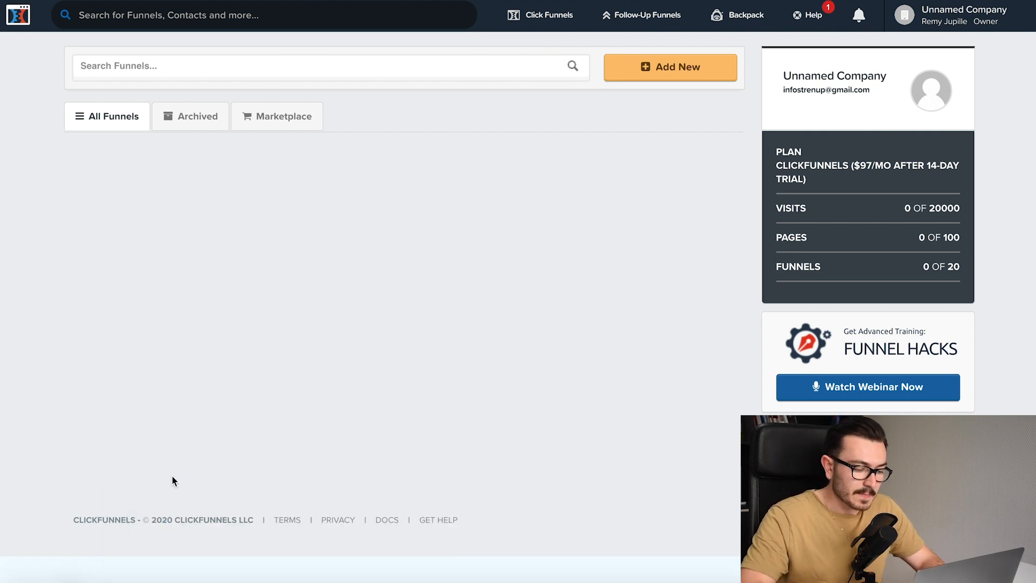
Create a custom funnel named "Nom du tunnel" with the Classic Funnel Builder, leaving the group tag empty
click(672, 71)
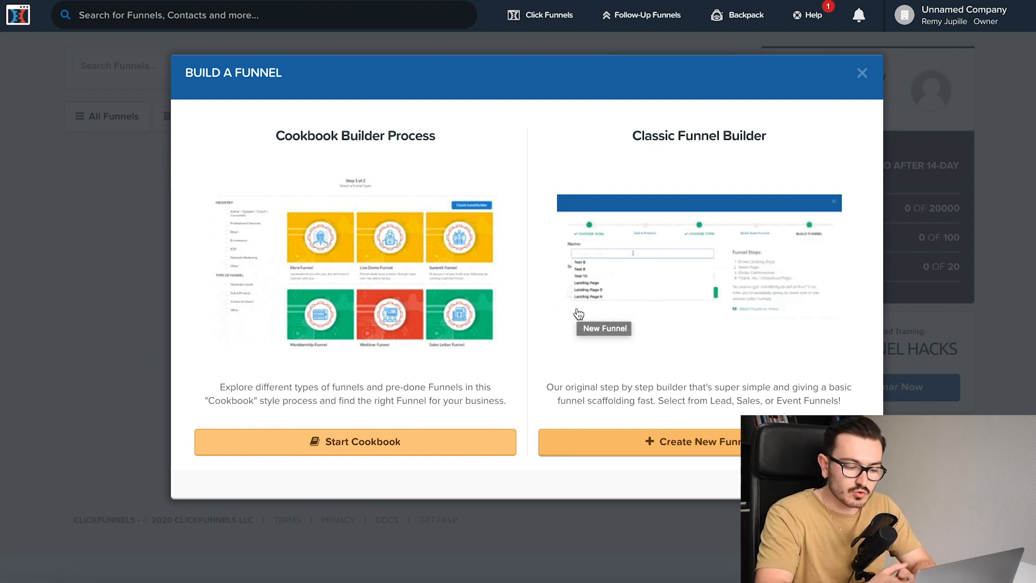
click(702, 442)
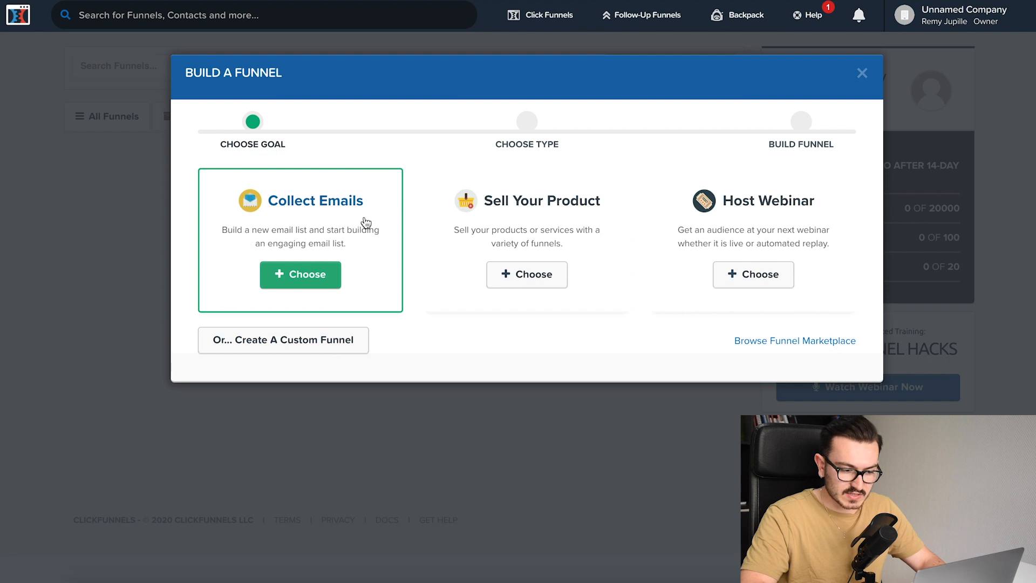
click(265, 342)
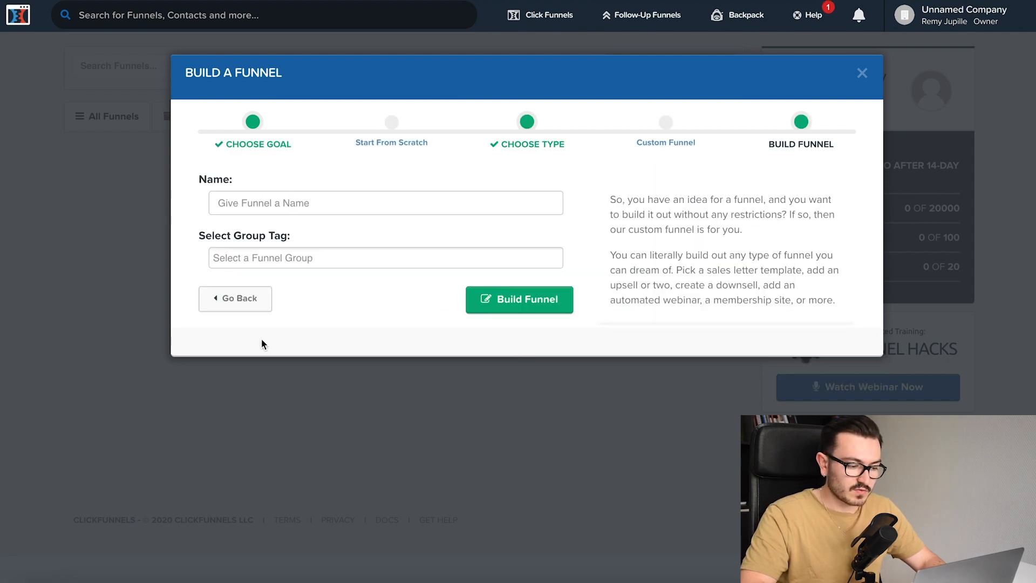
click(326, 207)
text(Nom du tunnel)
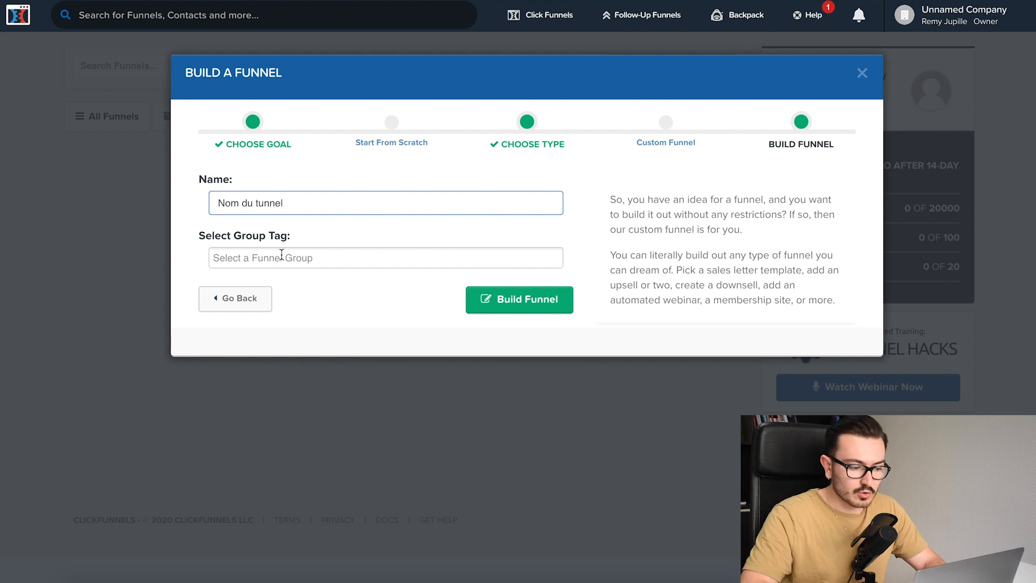
click(397, 303)
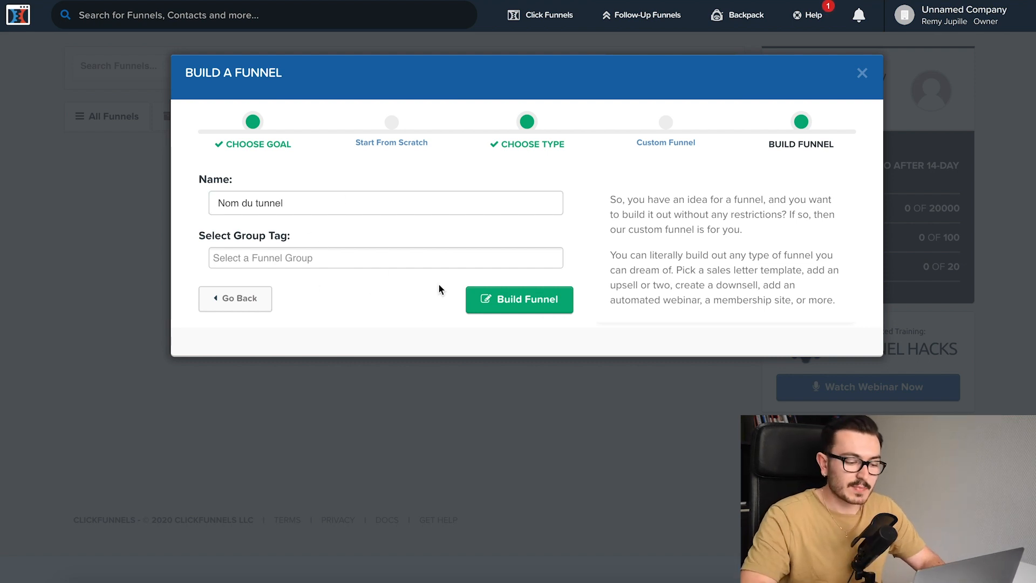
click(497, 299)
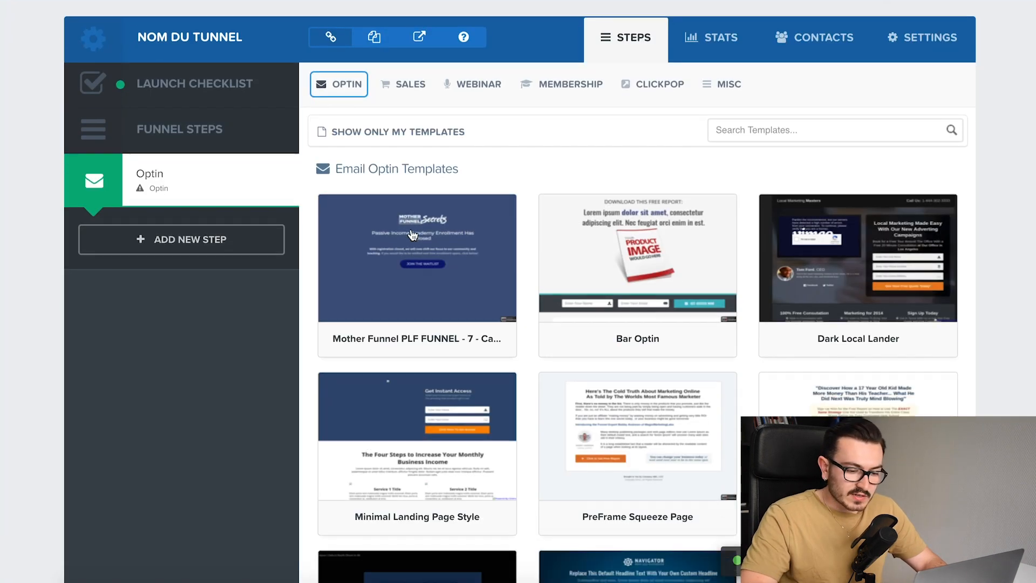
Look through the email optin templates and the page types offered under optin, sales, webinar and membership for the Optin step
scroll(416, 162, down, 10)
scroll(411, 235, down, 8)
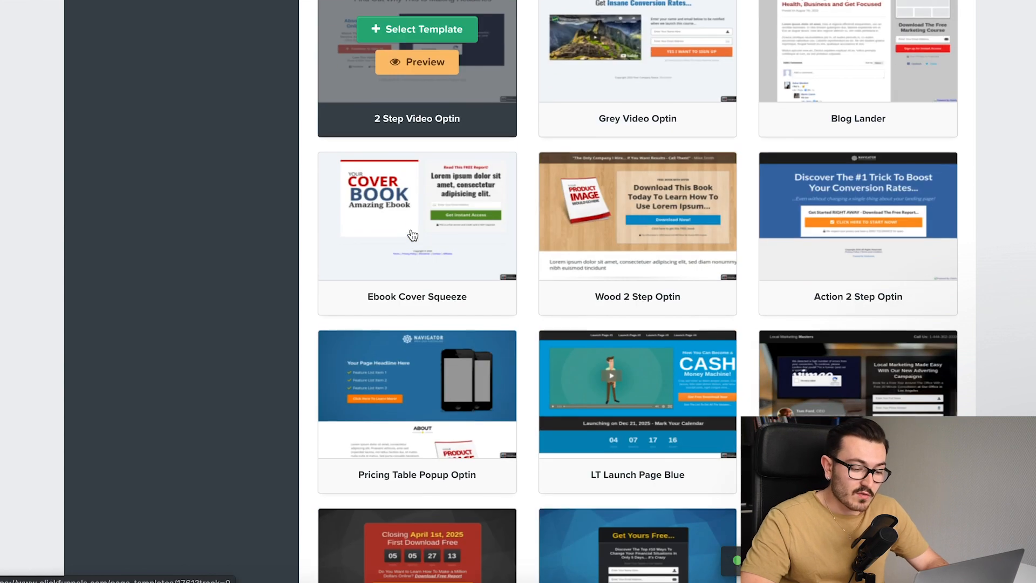
mouse_move(1031, 407)
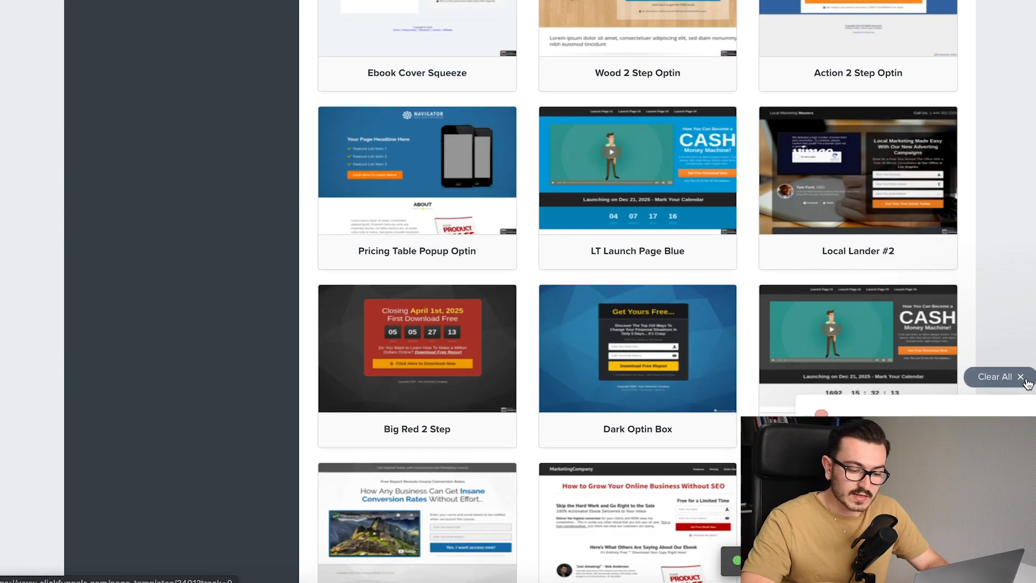
scroll(521, 386, down, 10)
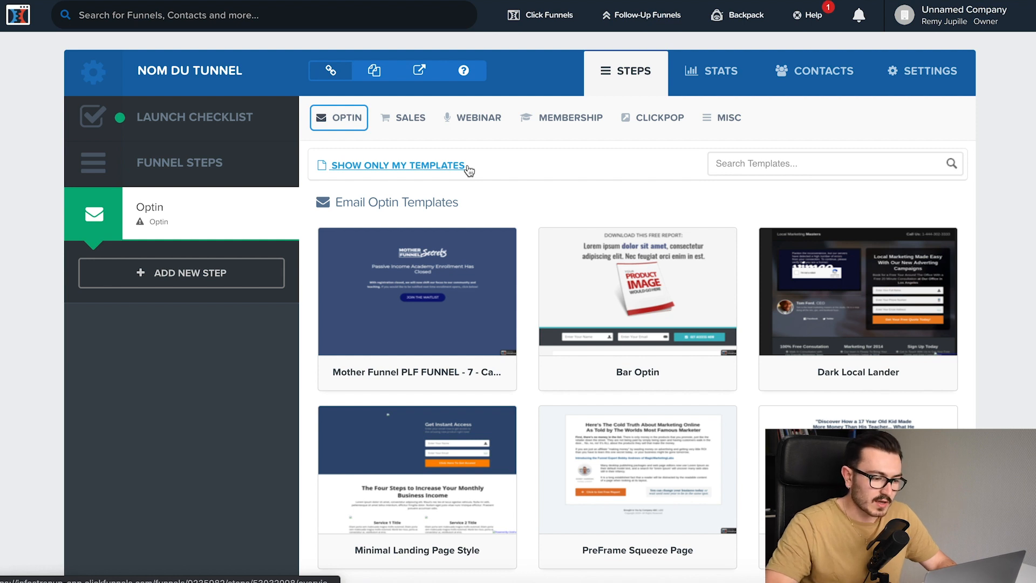
mouse_move(345, 128)
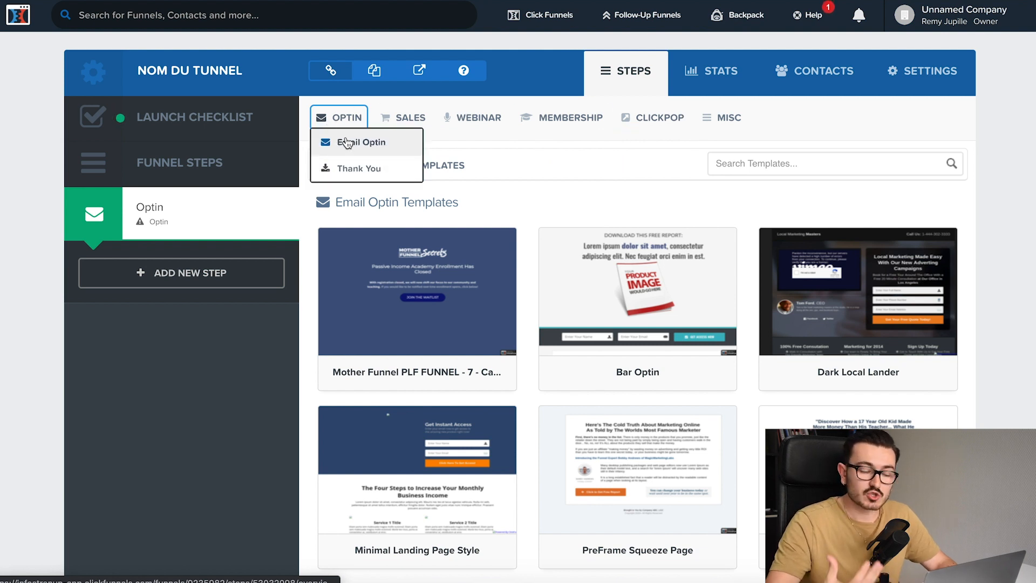
mouse_move(410, 122)
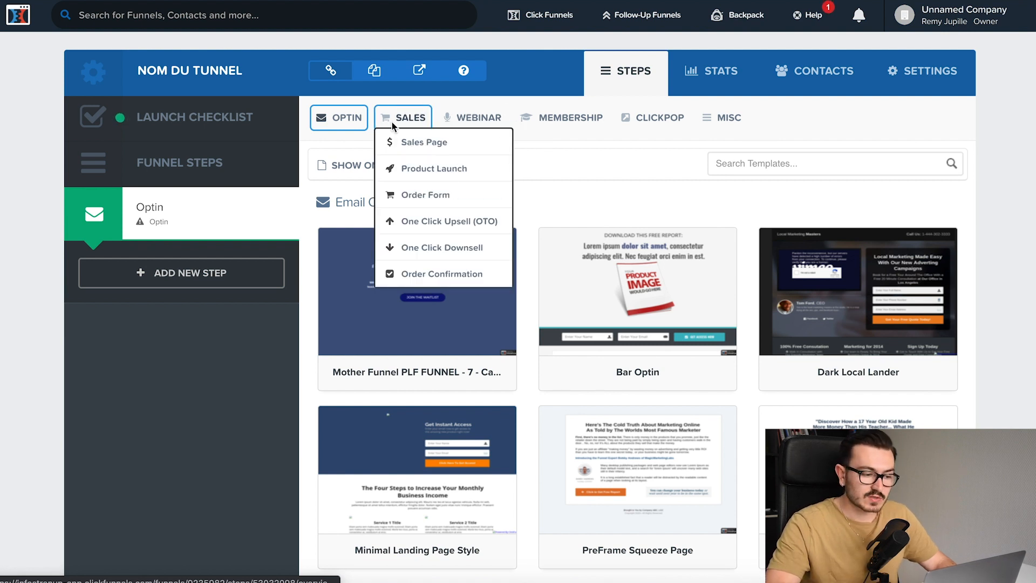
mouse_move(465, 118)
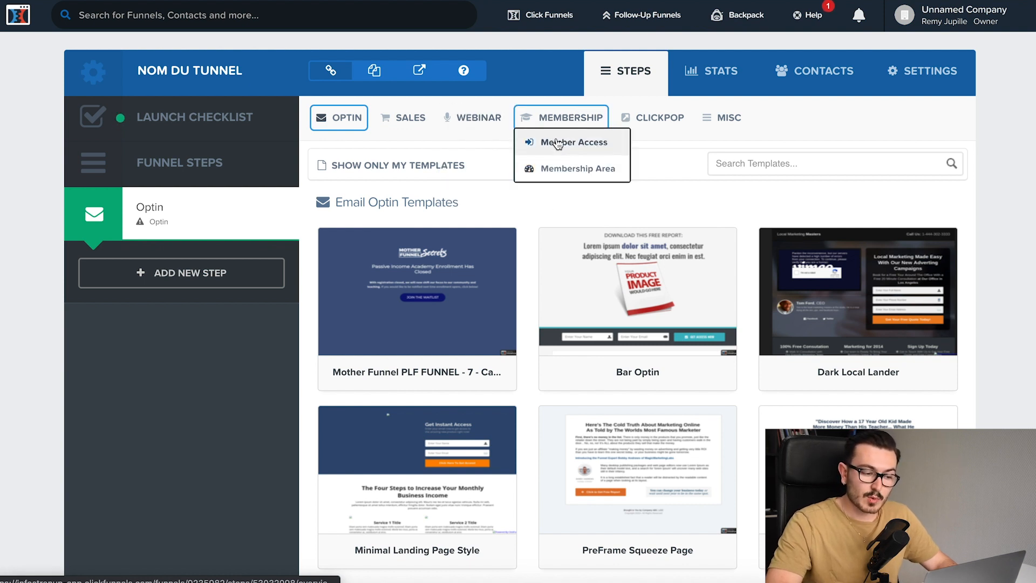
mouse_move(571, 117)
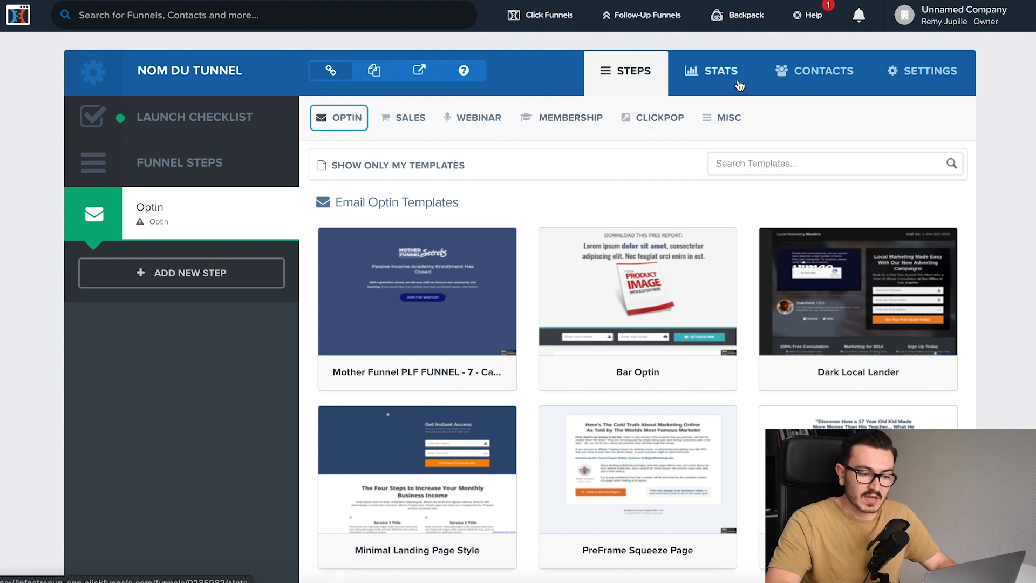
View the funnel's statistics and contacts, and open the funnel's settings
click(704, 73)
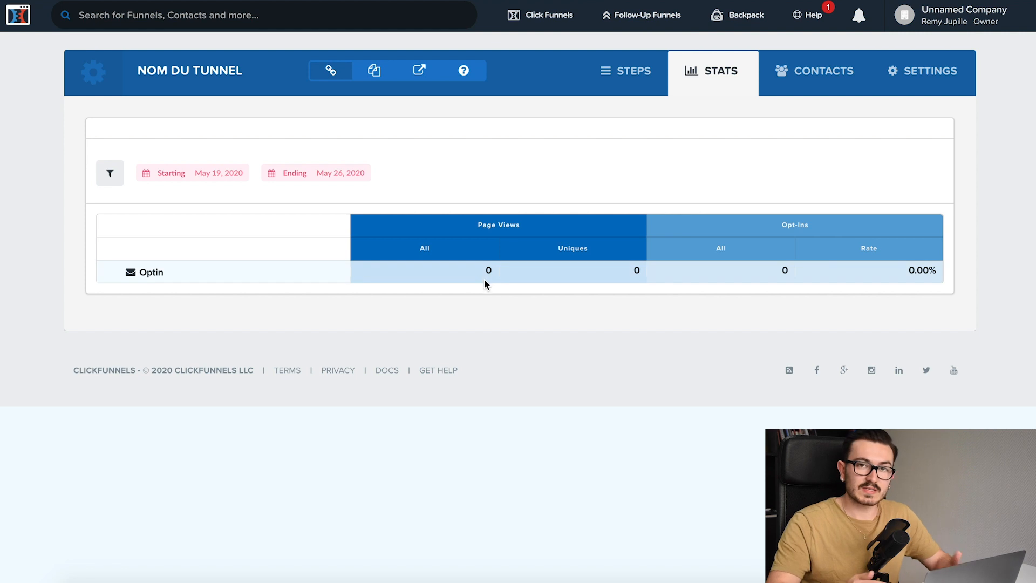
click(800, 76)
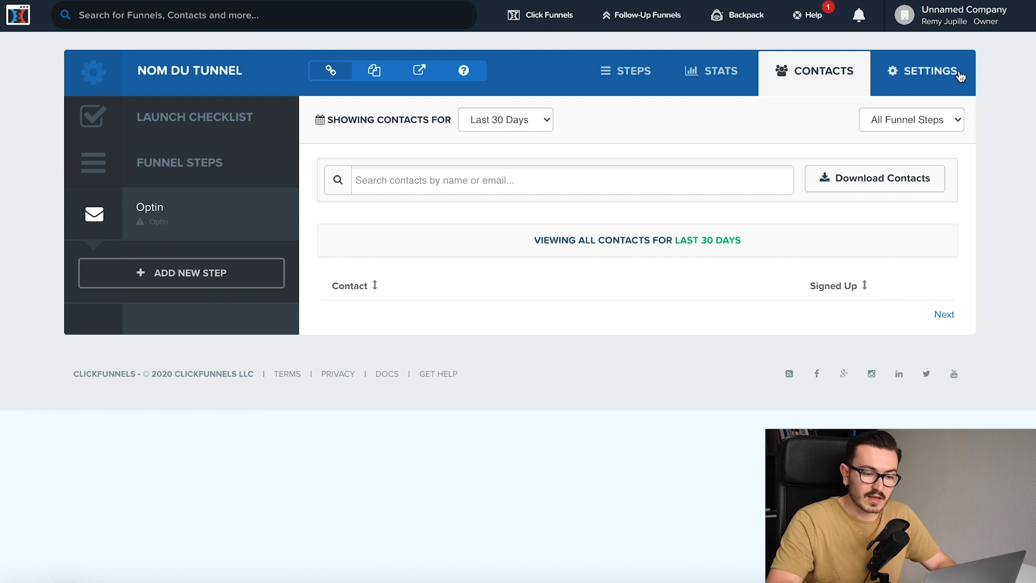
click(932, 72)
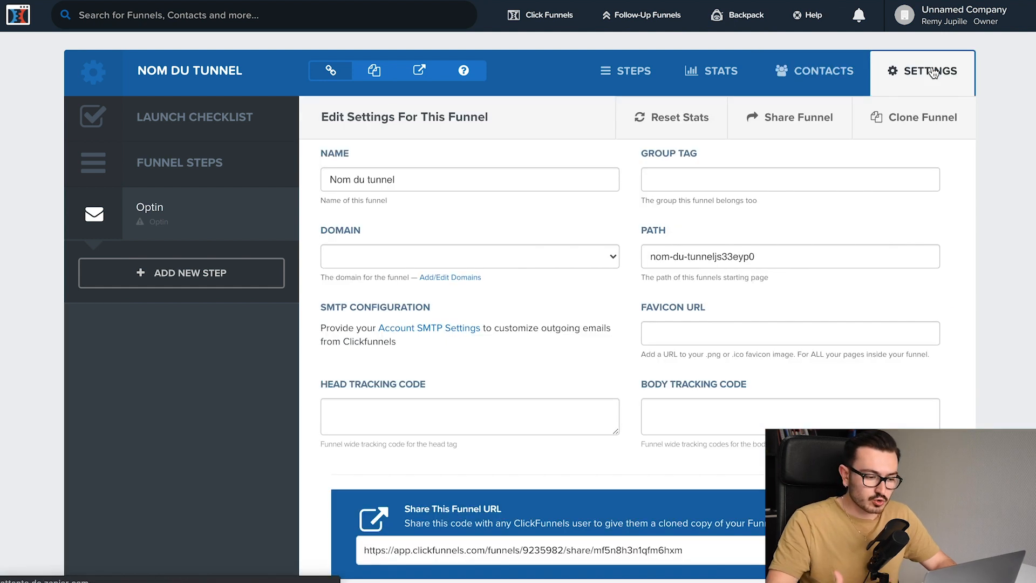
Examine the funnel's name, path and available domain choices in its settings
scroll(353, 135, down, 1)
click(387, 135)
drag(344, 287, 463, 296)
double_click(370, 289)
triple_click(371, 288)
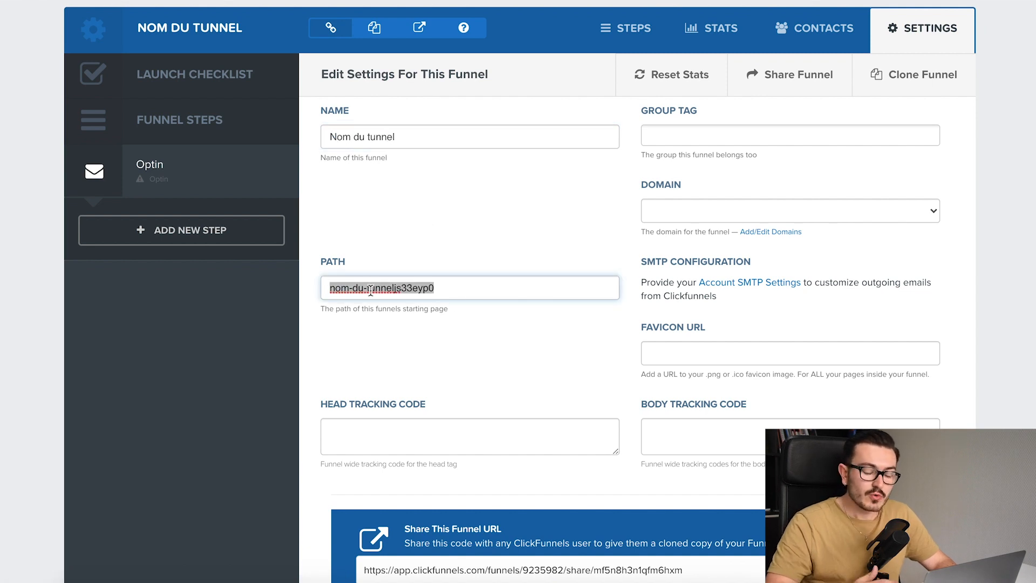
click(696, 218)
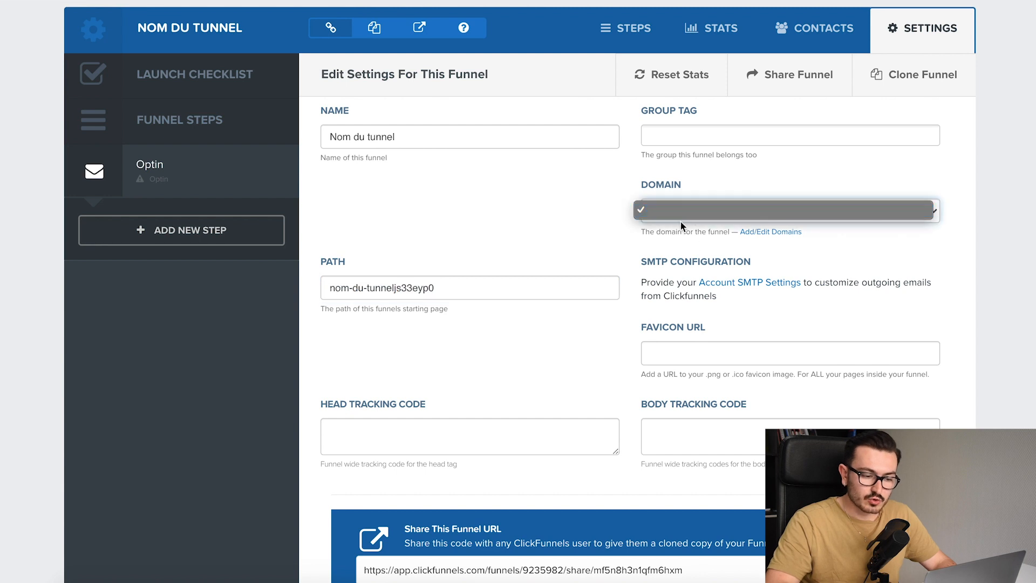
click(687, 214)
click(708, 218)
click(706, 219)
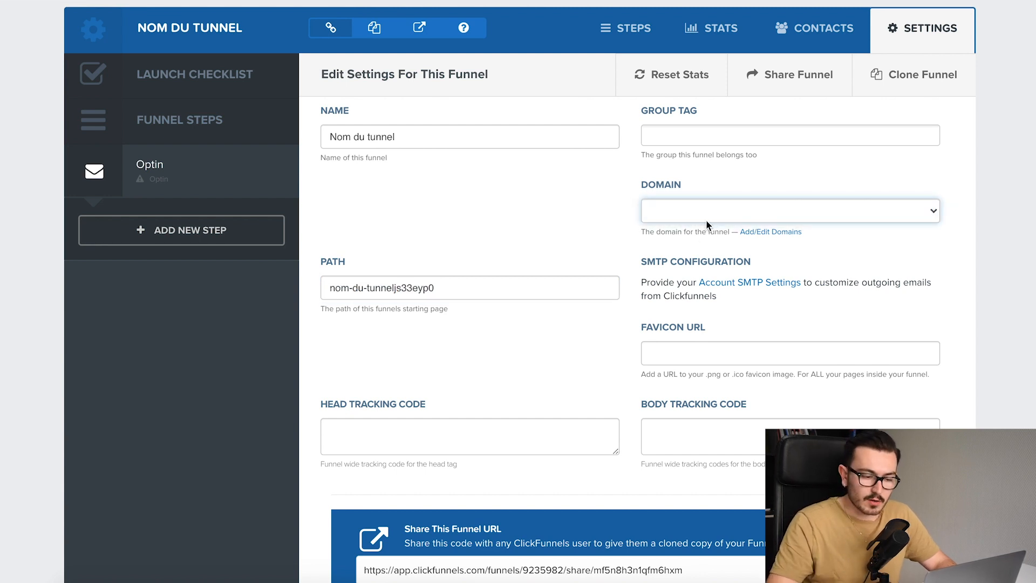
Replace the path of the funnel's starting page with "tunnel"
triple_click(420, 289)
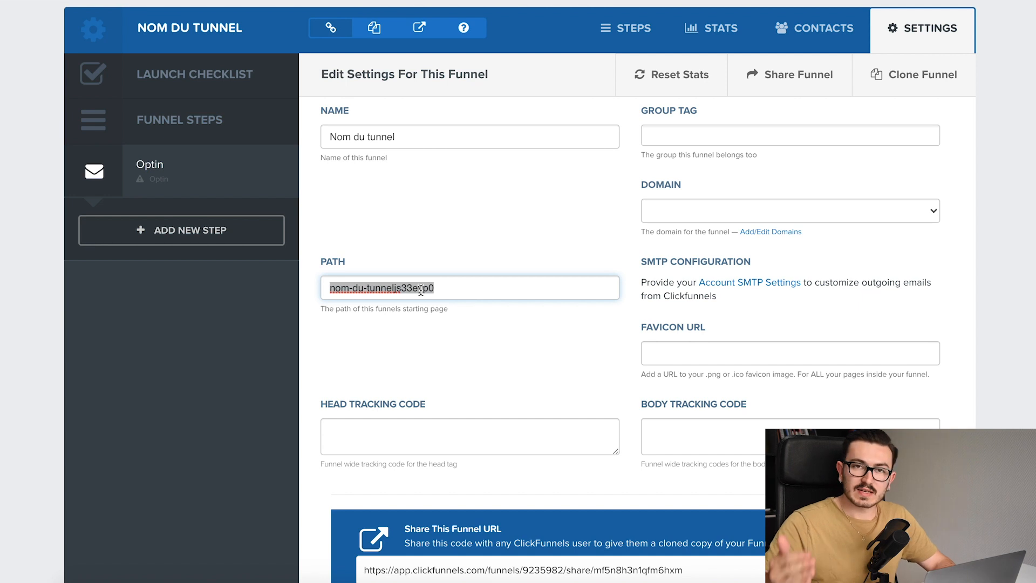
text(tunnel)
click(414, 334)
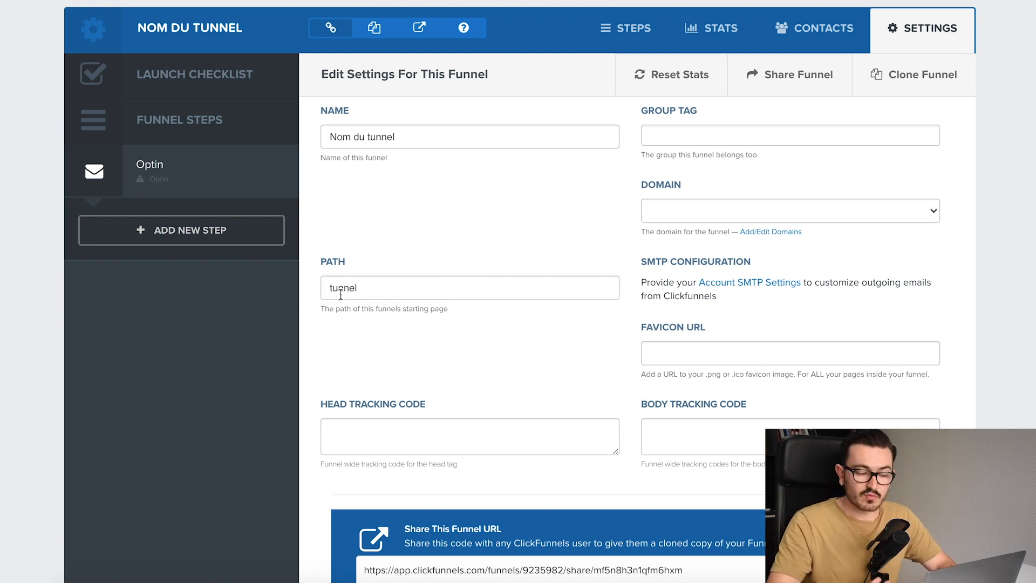
Enlarge the head tracking code box and look over the remaining funnel settings
scroll(633, 312, down, 5)
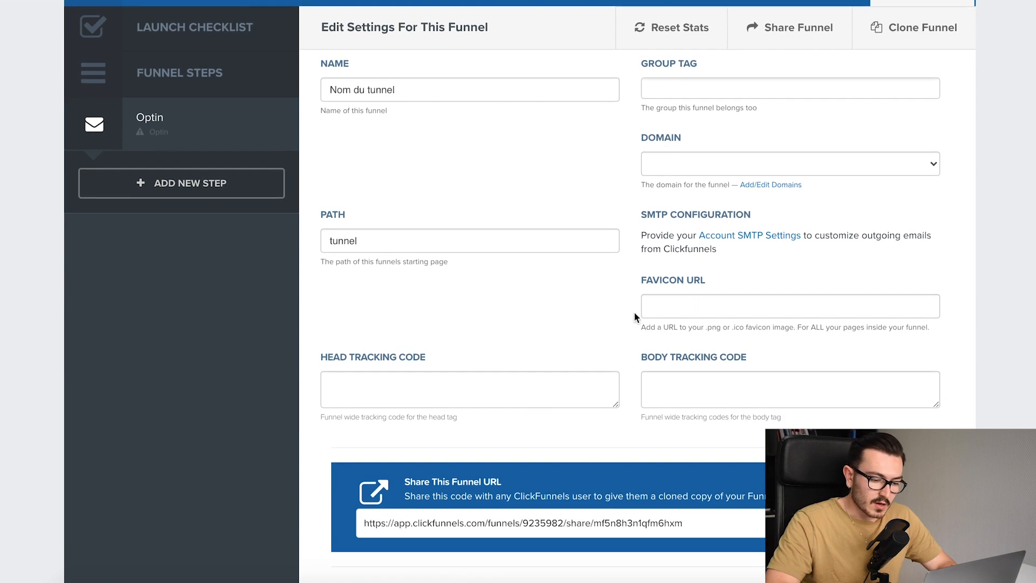
scroll(513, 245, down, 1)
drag(611, 245, 640, 387)
click(488, 244)
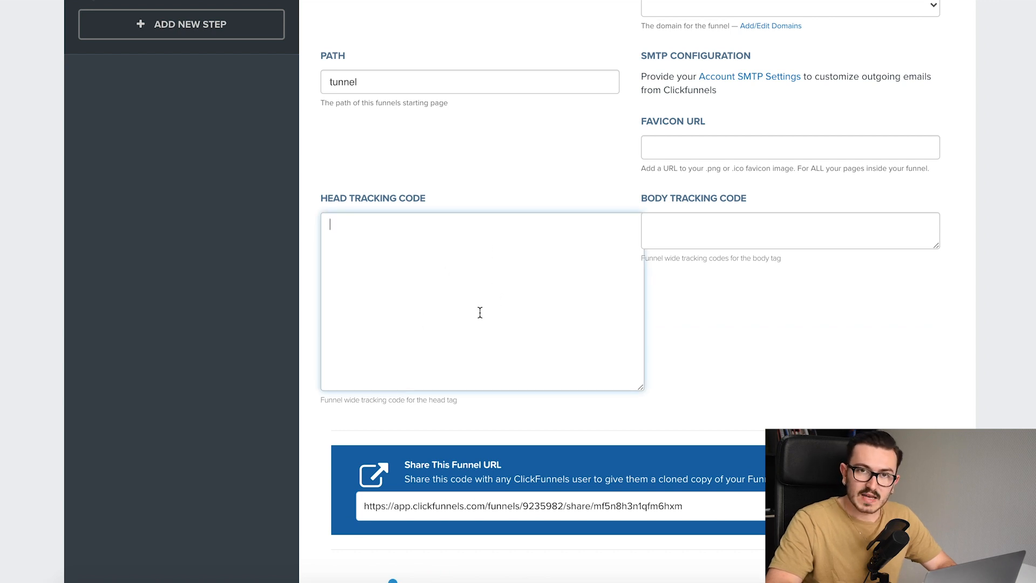
scroll(488, 246, down, 15)
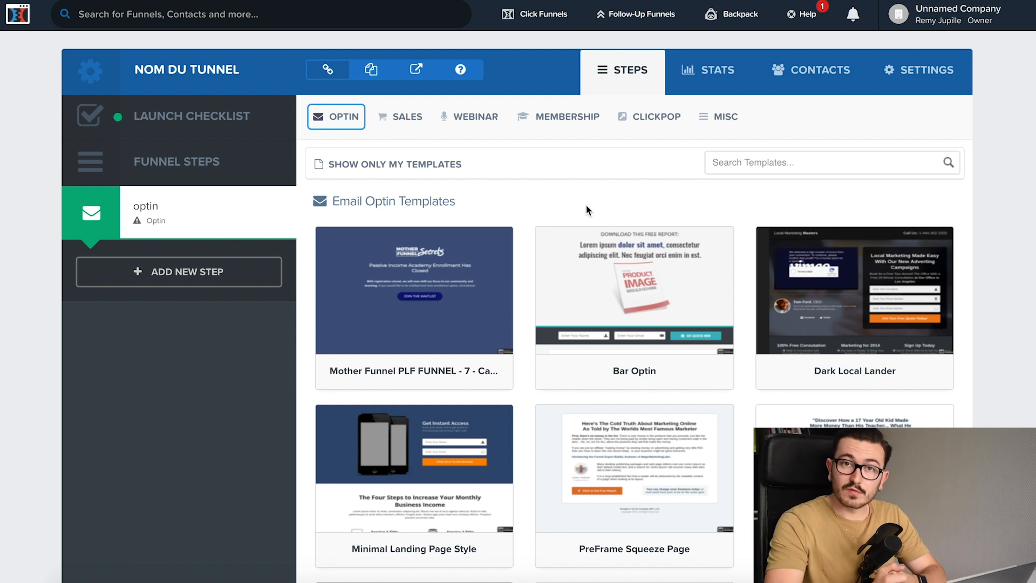
Look over the sales page types and the email optin templates available for the optin step
click(406, 117)
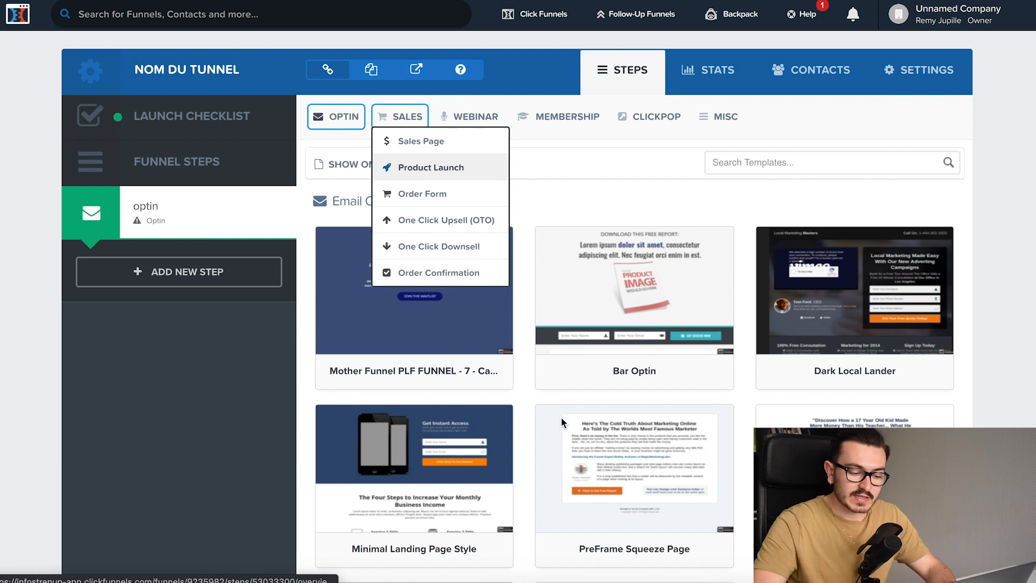
scroll(561, 418, down, 4)
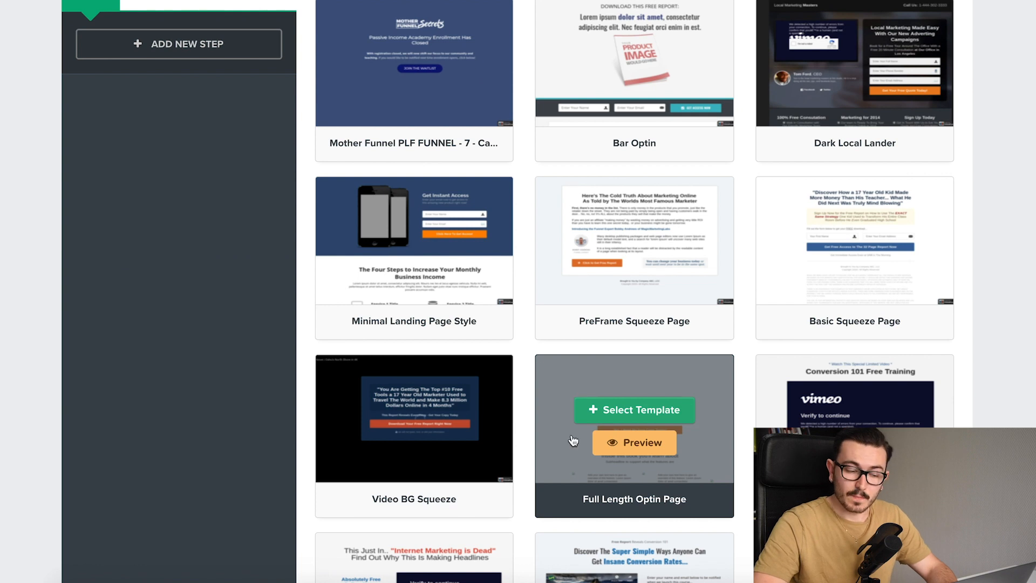
scroll(573, 439, up, 4)
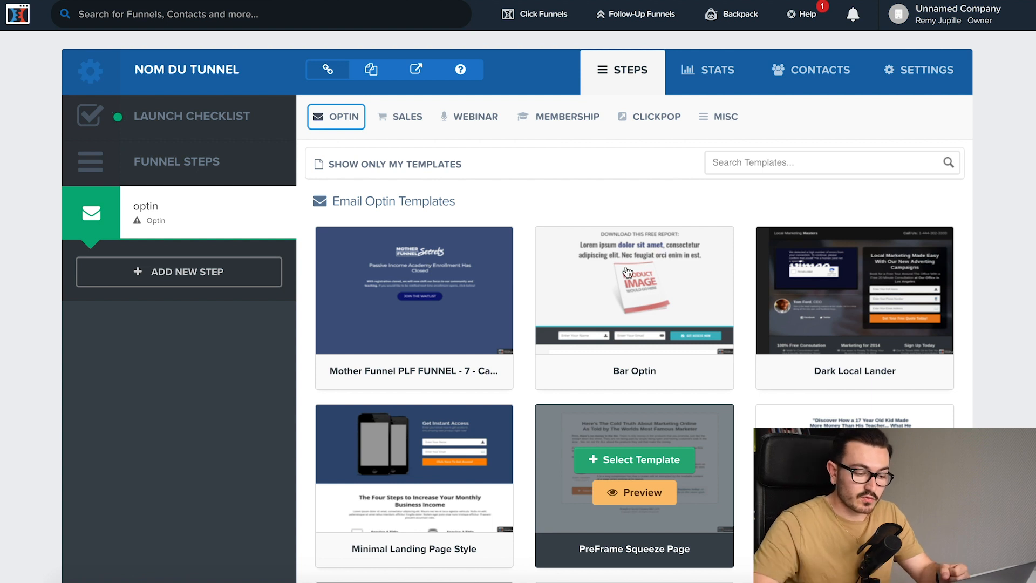
scroll(708, 395, down, 1)
scroll(708, 394, up, 1)
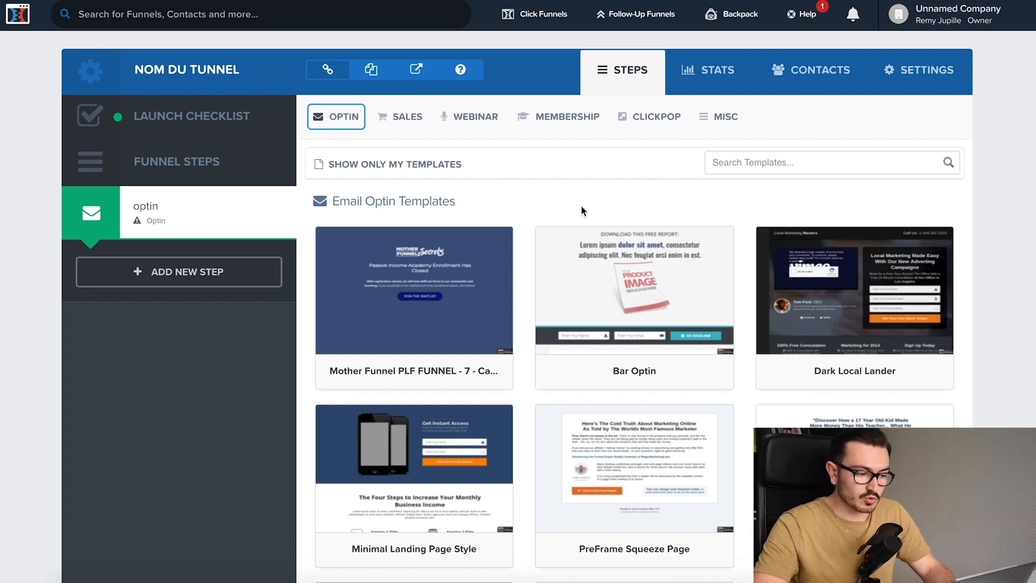
Browse the Sales Page templates and apply the Blue Beam Sales Page template to the optin step
mouse_move(400, 113)
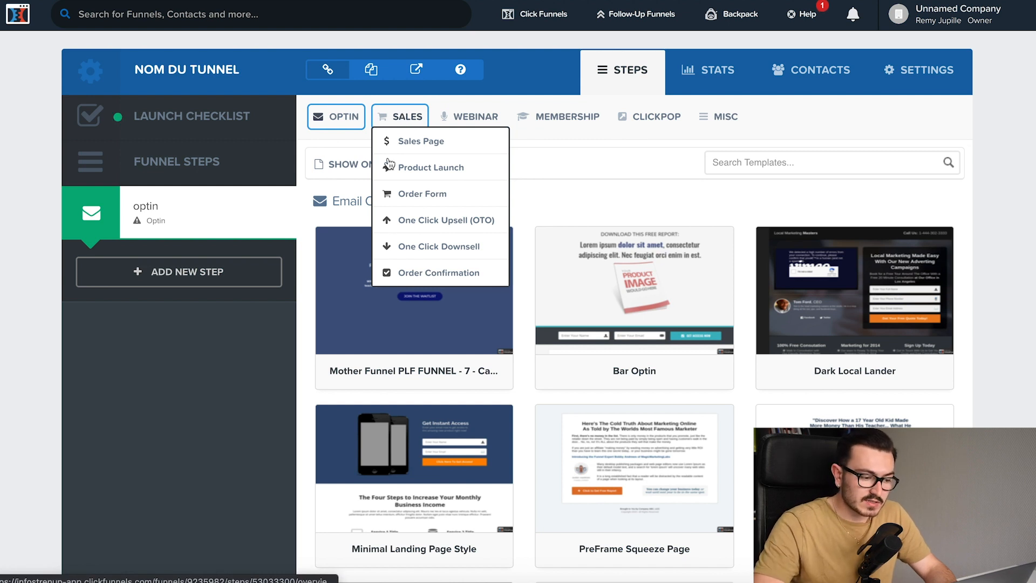
click(409, 145)
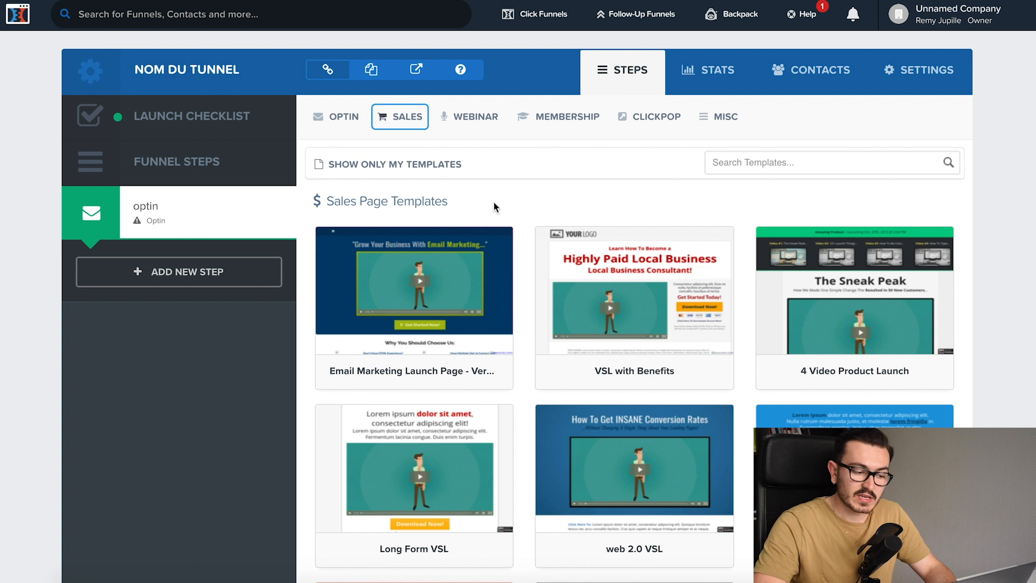
mouse_move(560, 265)
scroll(561, 267, down, 15)
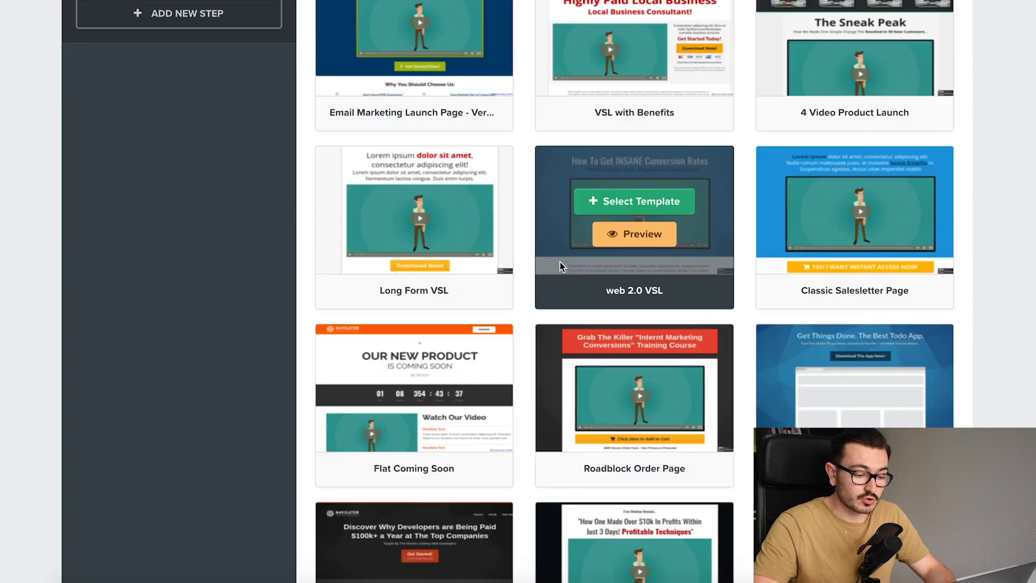
scroll(543, 403, down, 8)
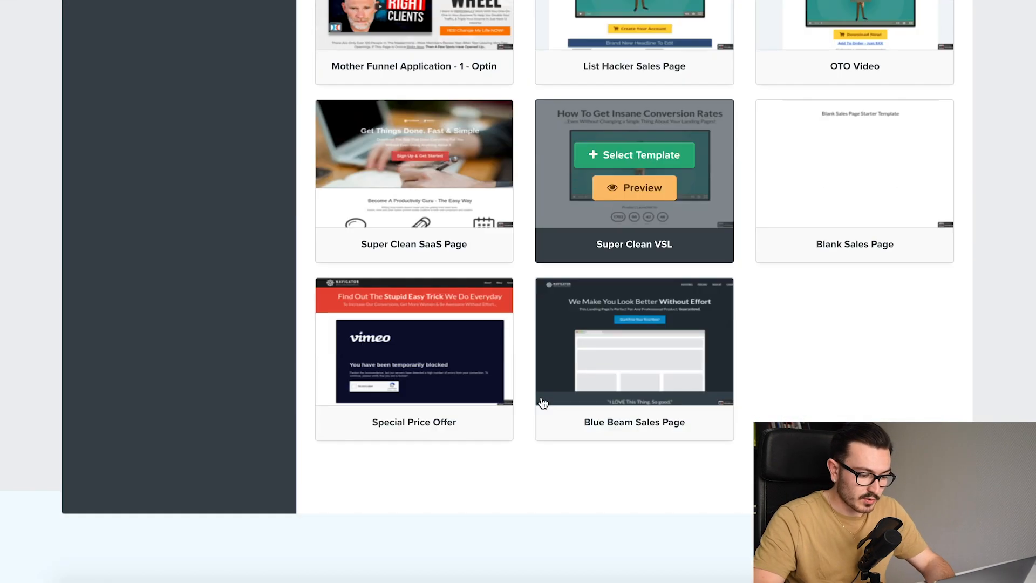
scroll(532, 299, down, 2)
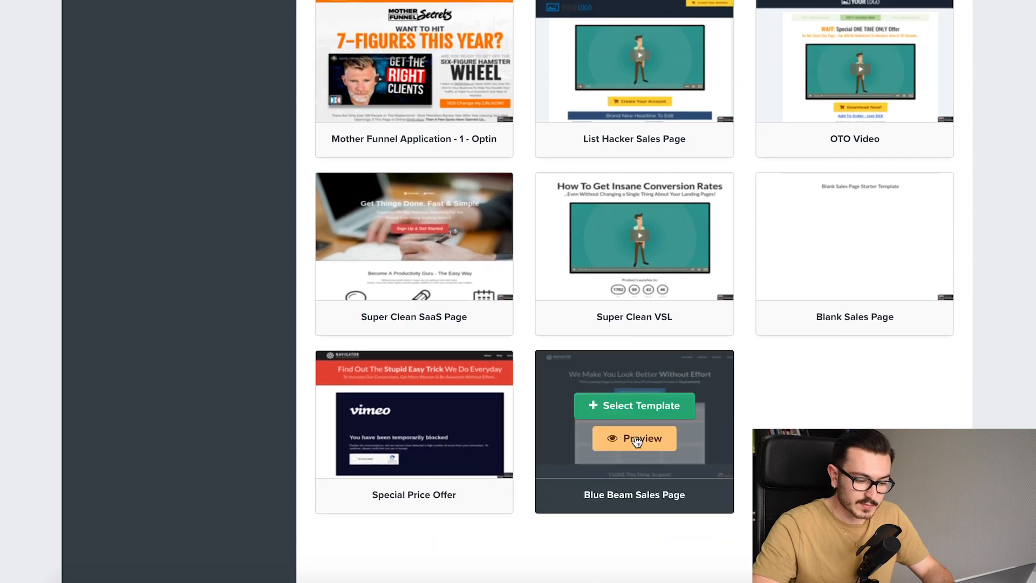
click(630, 410)
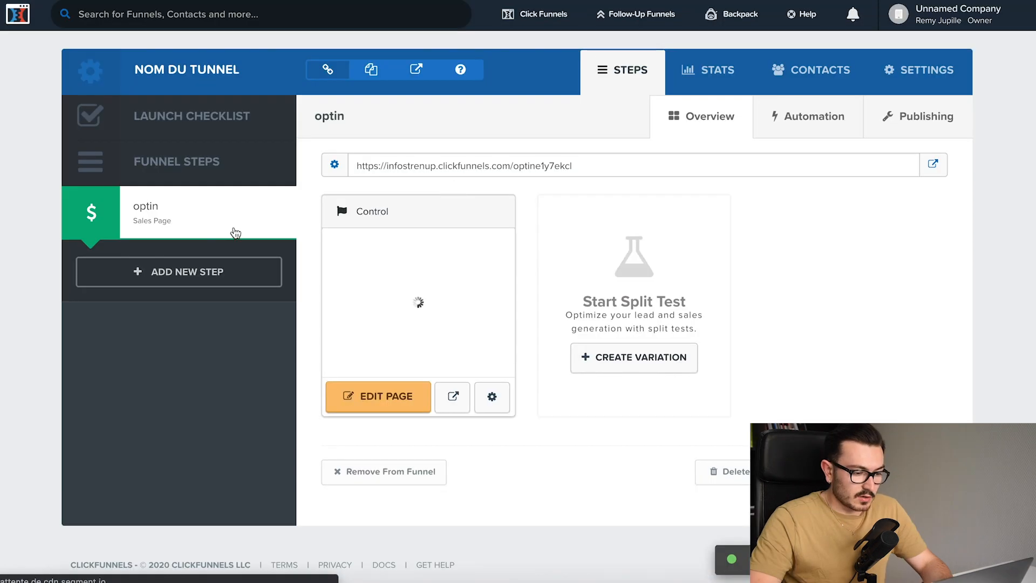
Add a new funnel step named "Formulaire de paiement"
click(142, 272)
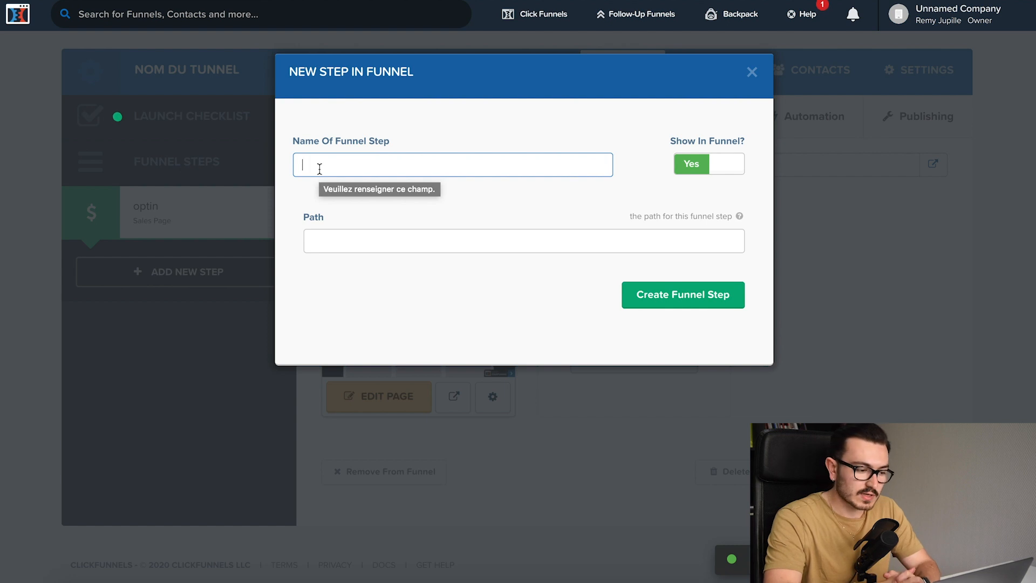
text(Formulaire de paiement)
click(689, 294)
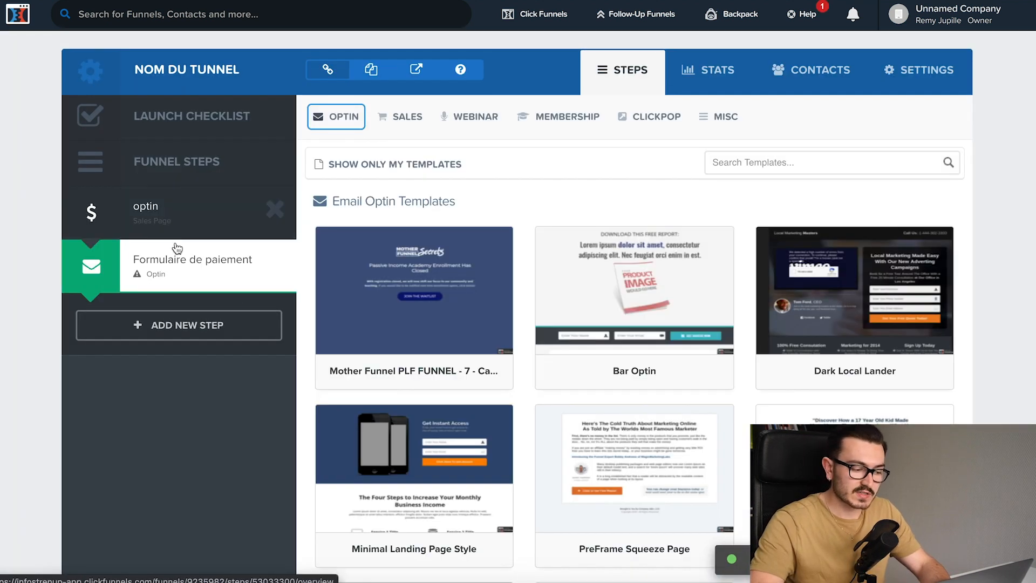
Browse the Order Form templates and apply TWO STEP TRIP WIRE - 3 - Order to the Formulaire de paiement step
click(402, 116)
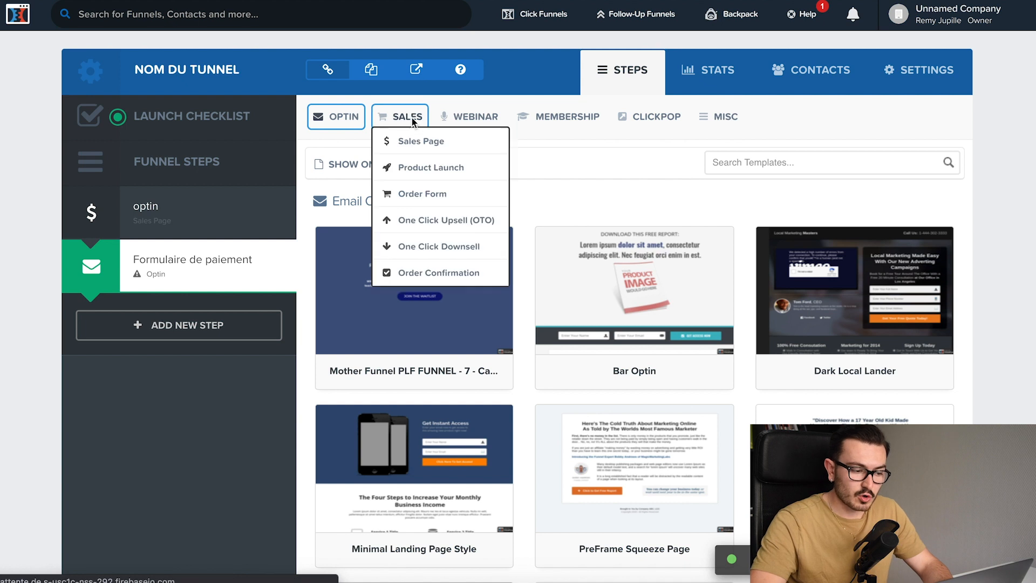
click(414, 194)
scroll(536, 426, down, 4)
scroll(536, 426, down, 20)
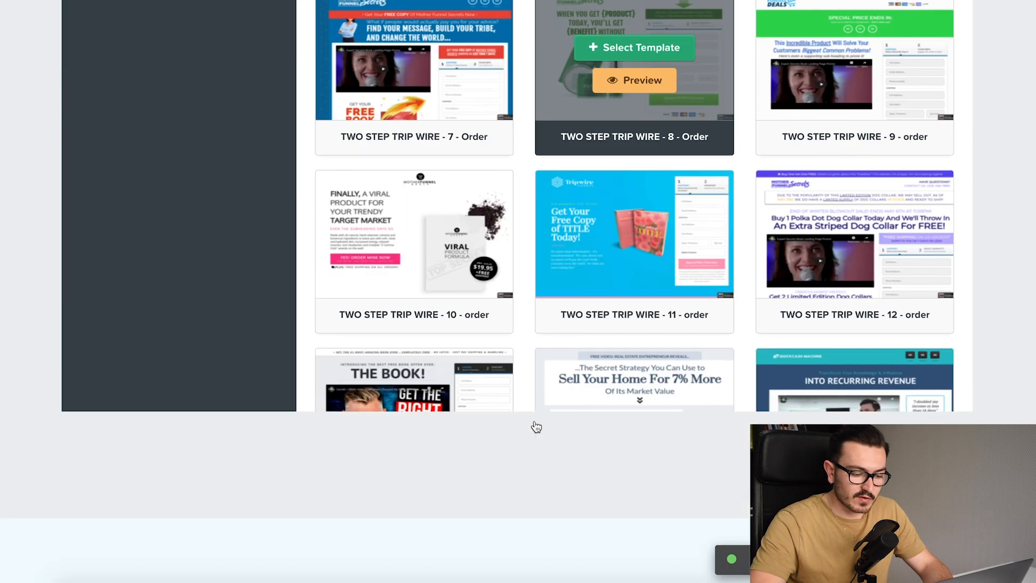
scroll(536, 427, down, 10)
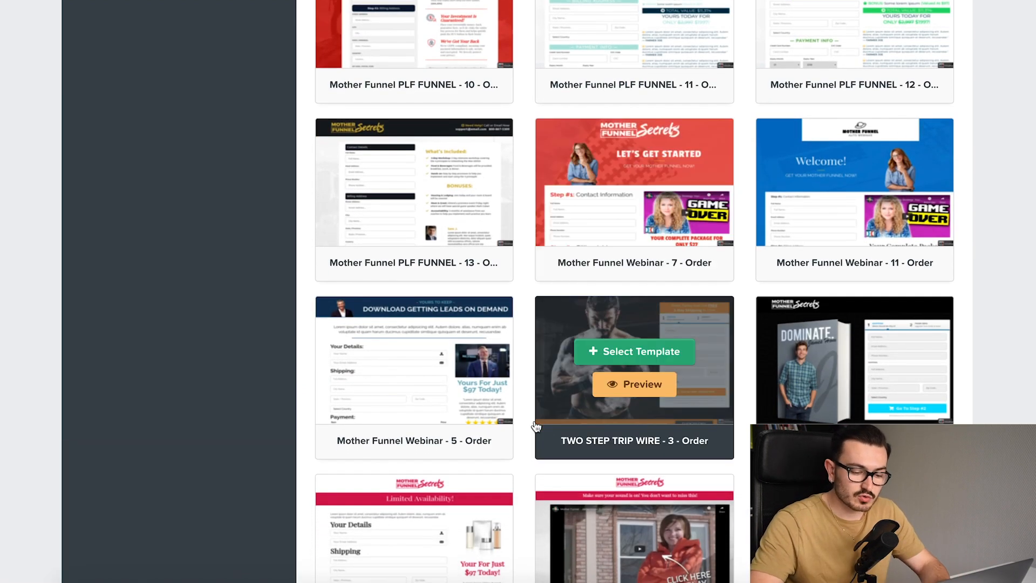
scroll(535, 427, down, 13)
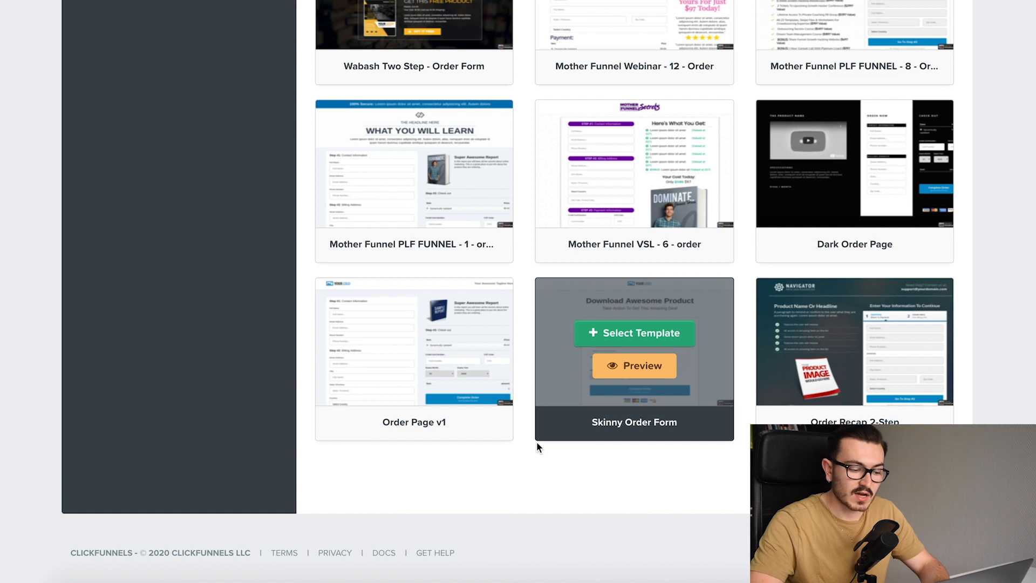
scroll(533, 440, up, 6)
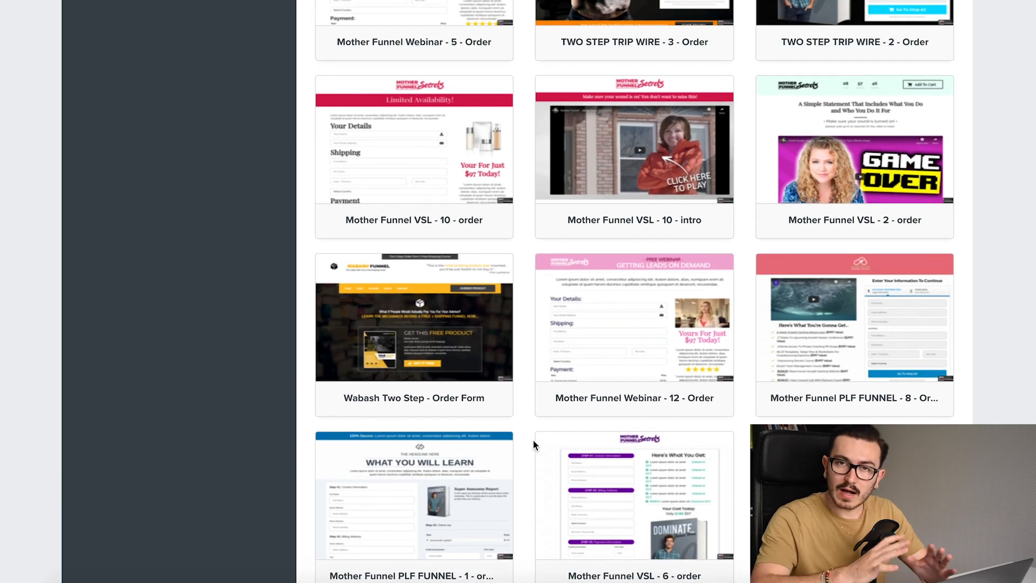
scroll(532, 439, down, 2)
mouse_move(439, 373)
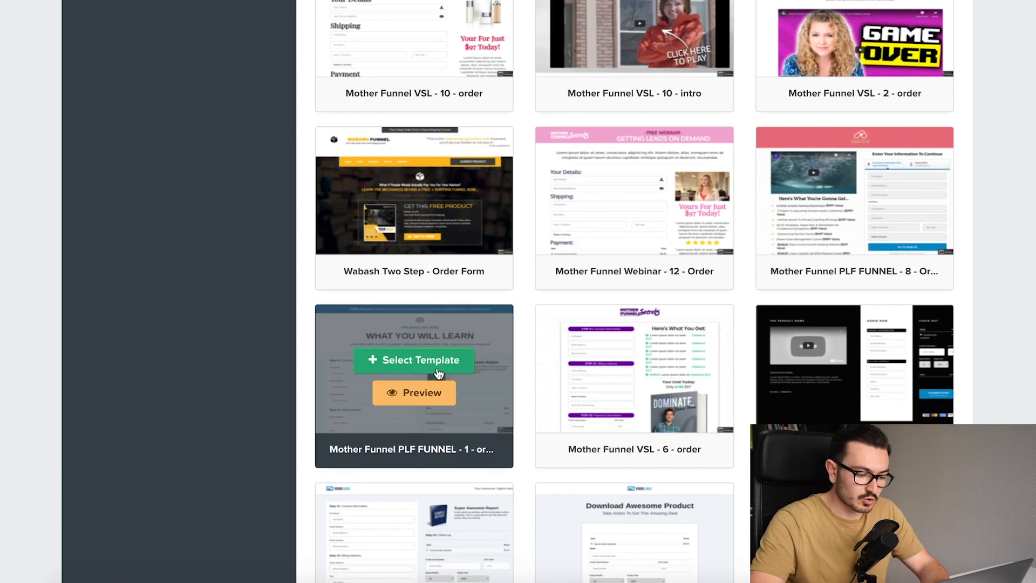
scroll(493, 345, up, 12)
scroll(504, 351, down, 3)
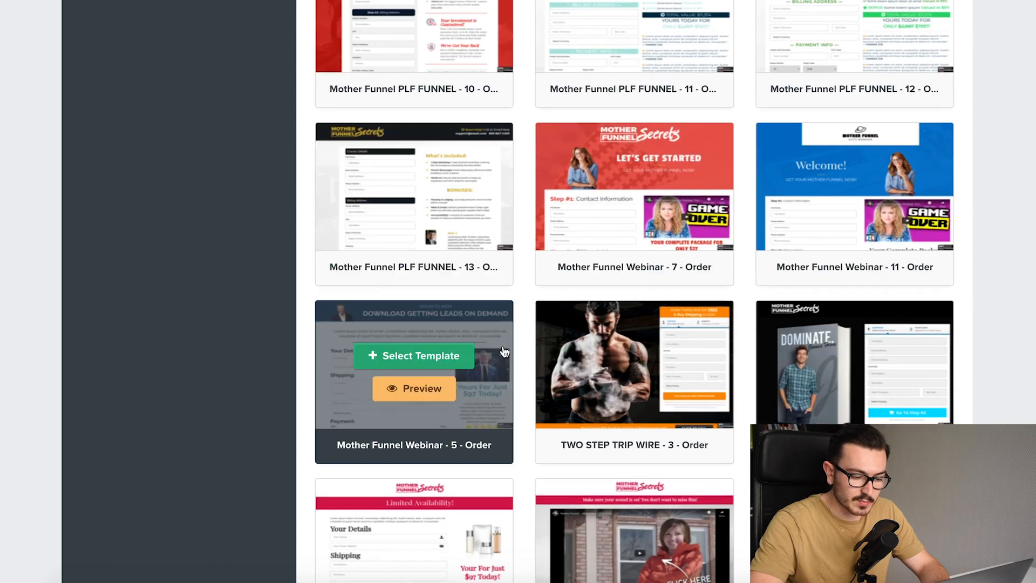
click(640, 355)
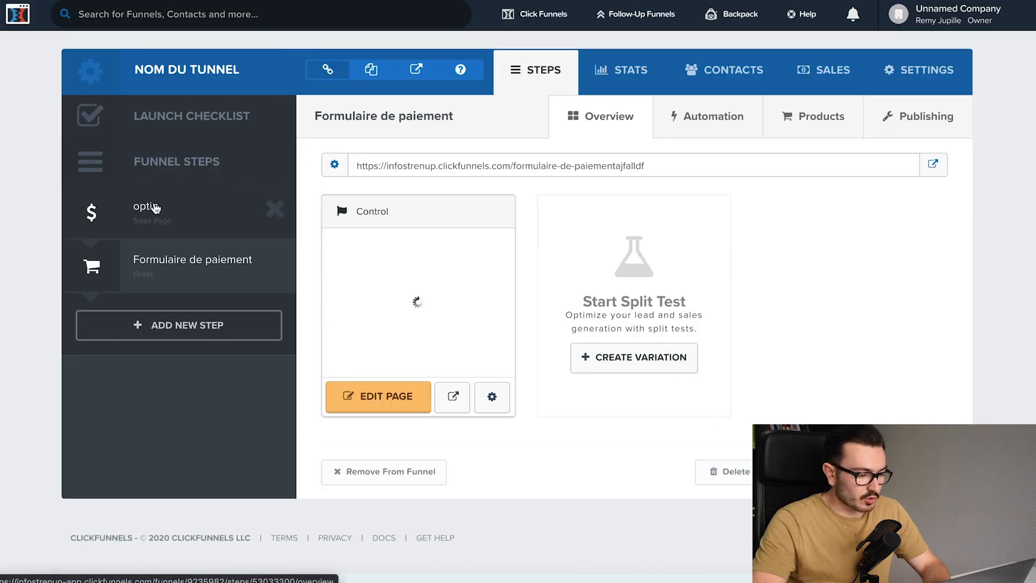
Add a funnel step named "Upsell" and apply the One Click Upsell (OTO) template Mother Funnel VSL - 7 - oto to it
click(135, 326)
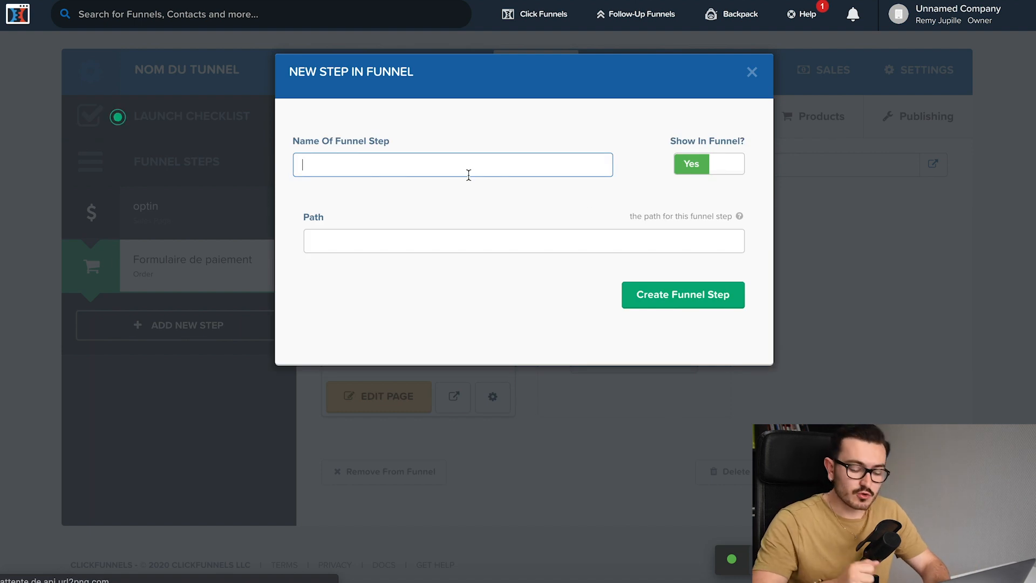
click(650, 286)
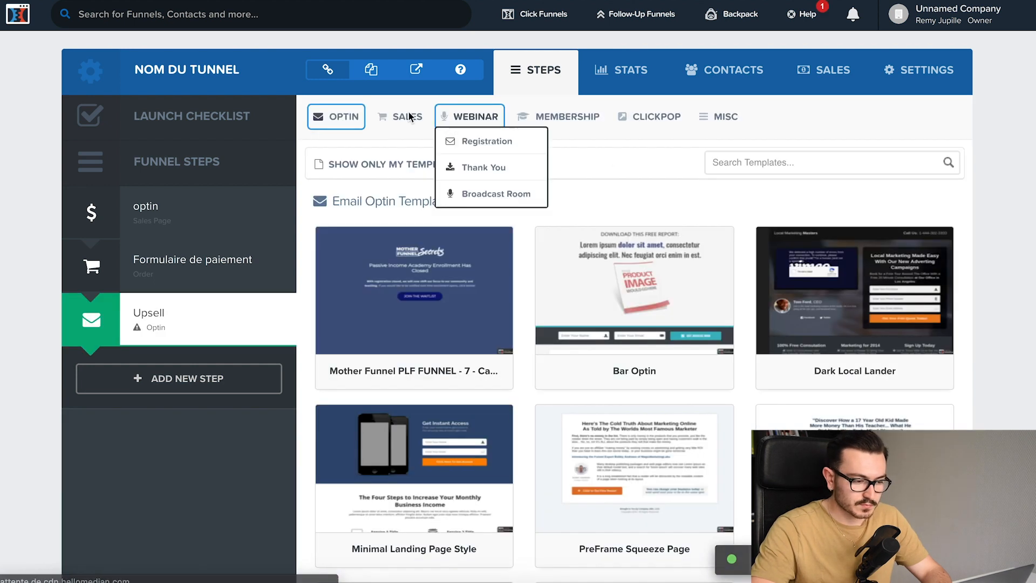
mouse_move(404, 119)
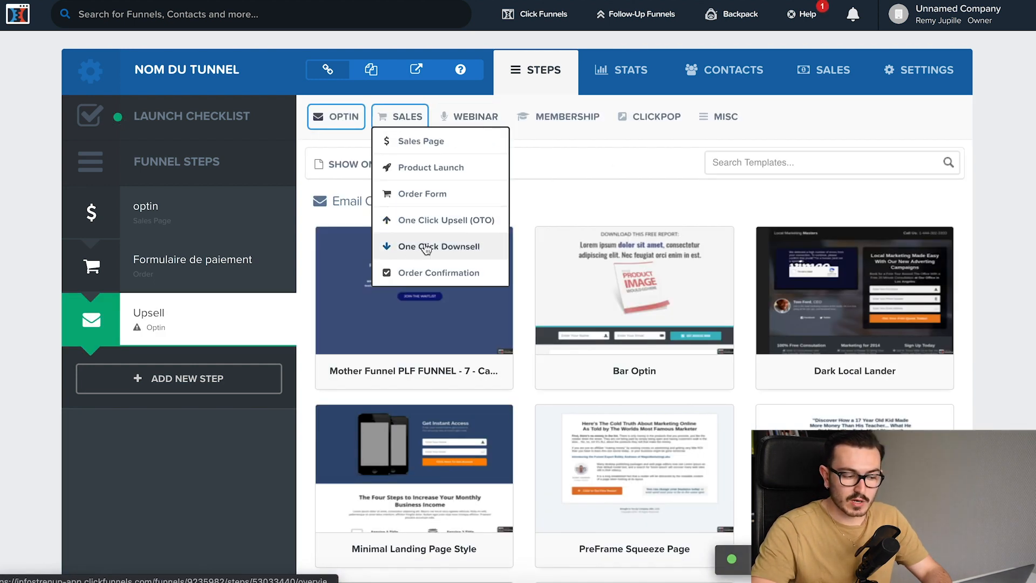
click(428, 222)
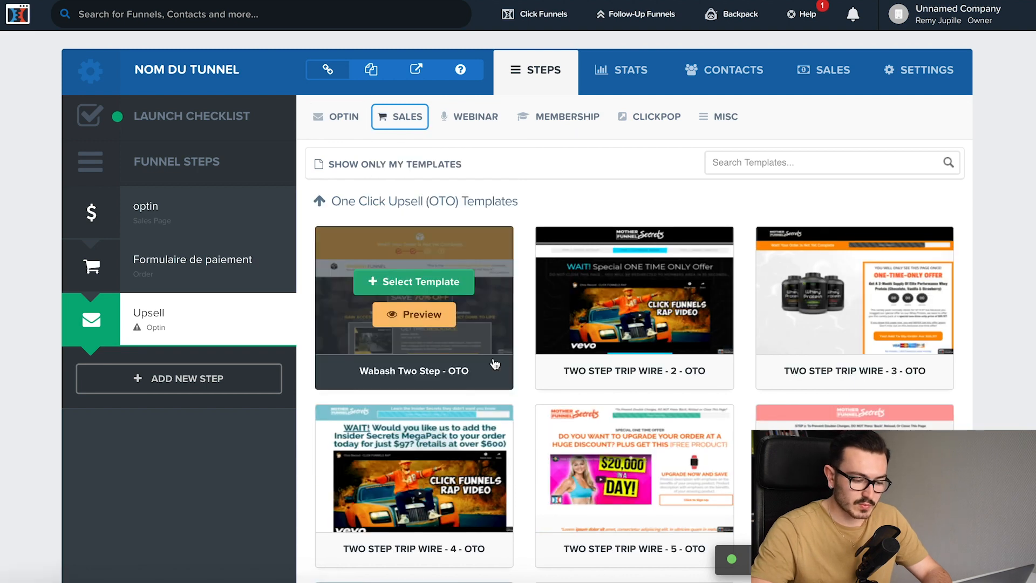
scroll(493, 334, down, 5)
scroll(494, 363, down, 9)
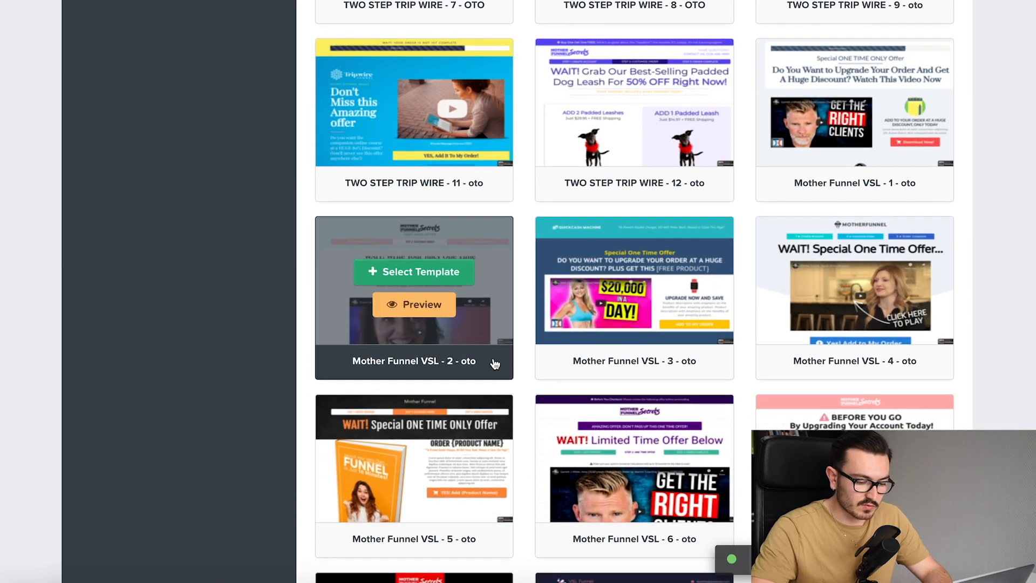
scroll(494, 364, down, 4)
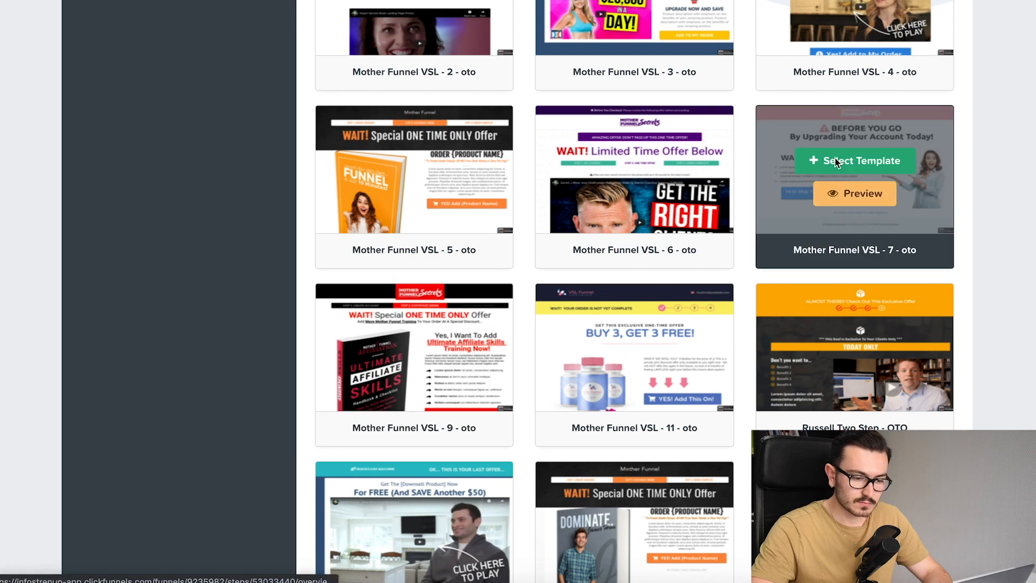
click(840, 162)
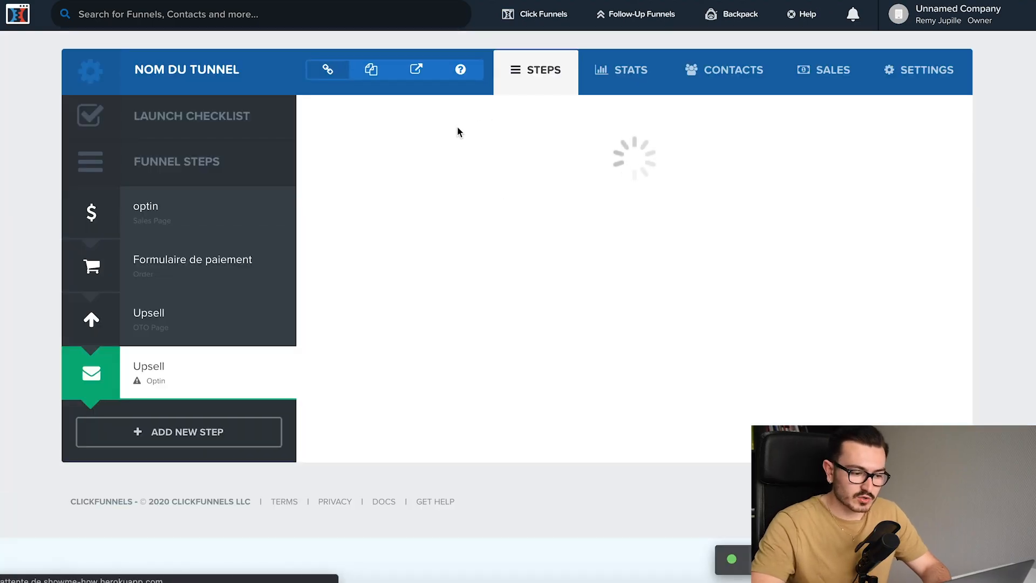
Apply the One Click Upsell (OTO) template Mother Funnel VSL - 7 - oto to the second Upsell step
mouse_move(400, 115)
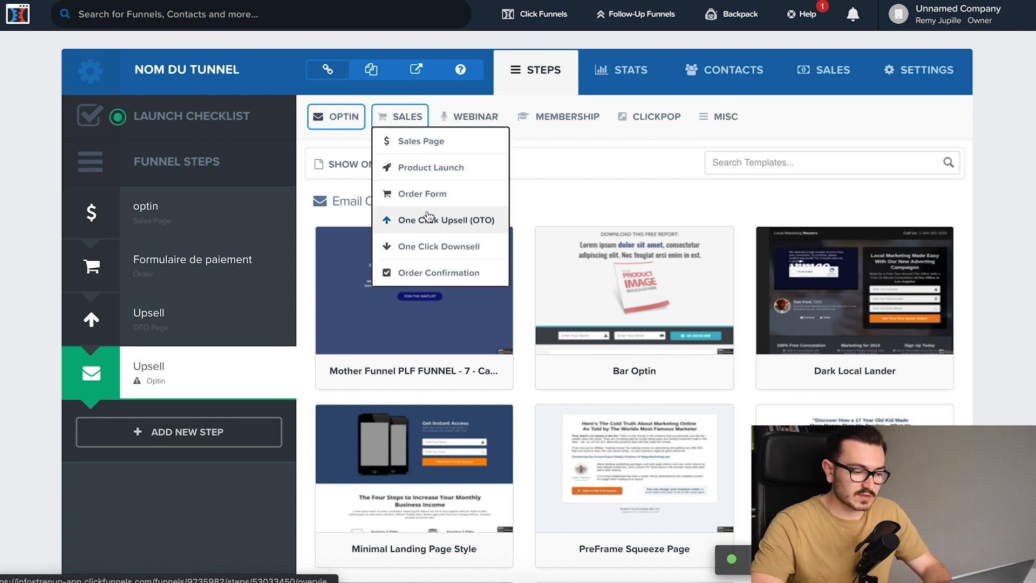
click(429, 219)
scroll(540, 475, down, 5)
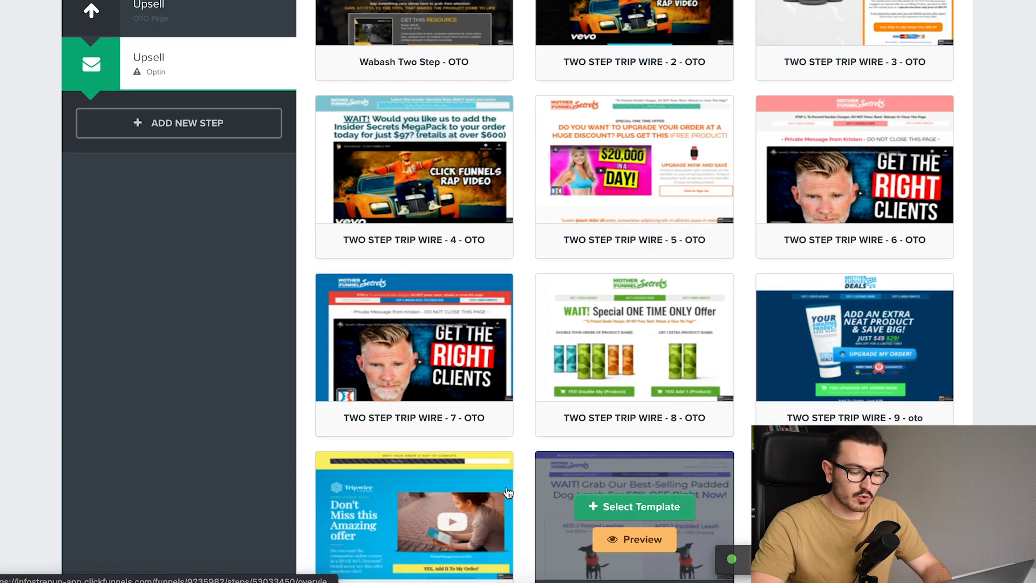
scroll(507, 492, down, 4)
scroll(810, 270, down, 3)
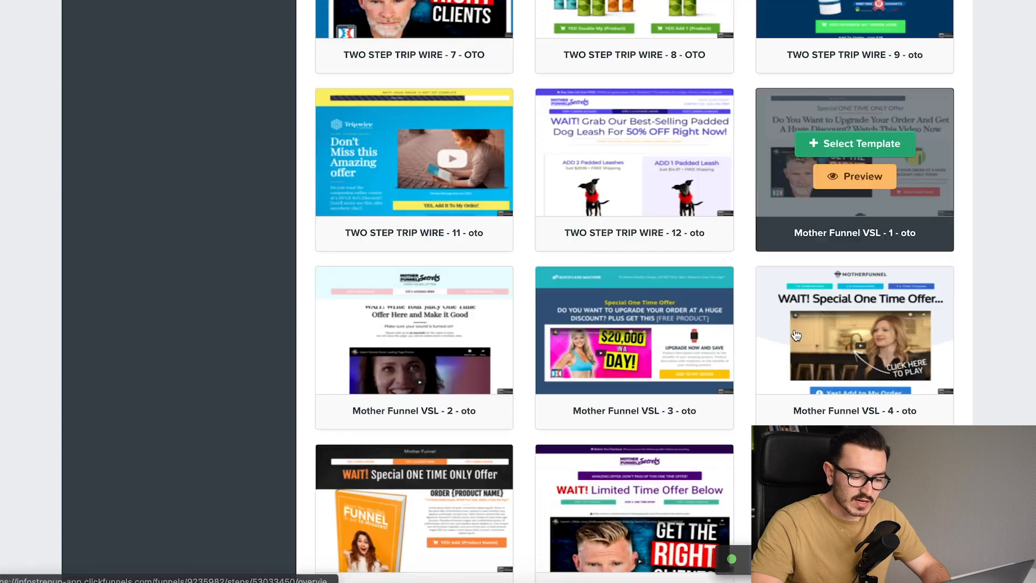
scroll(796, 335, down, 3)
click(800, 331)
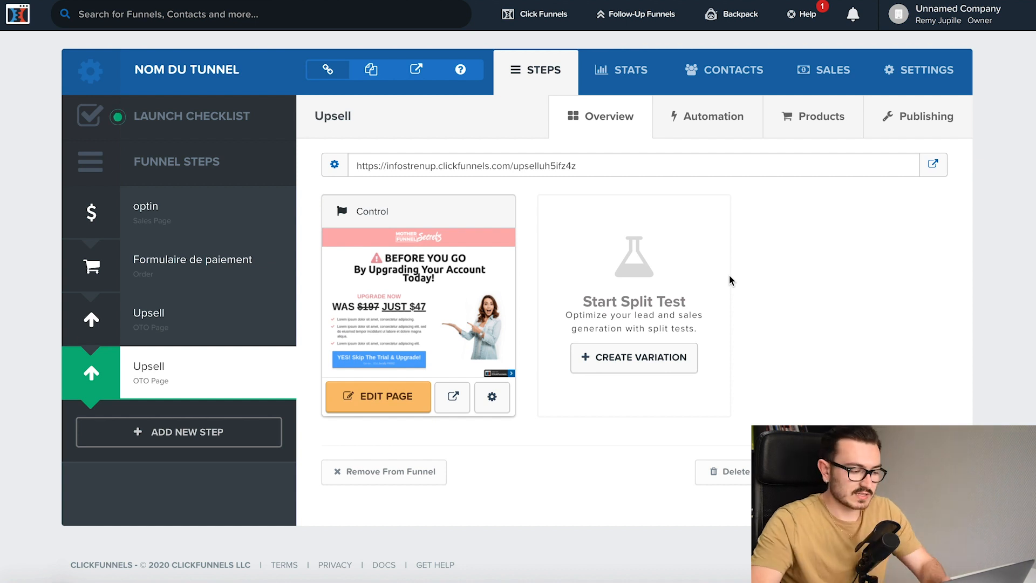
Add a new funnel step named "Confirmation"
click(254, 431)
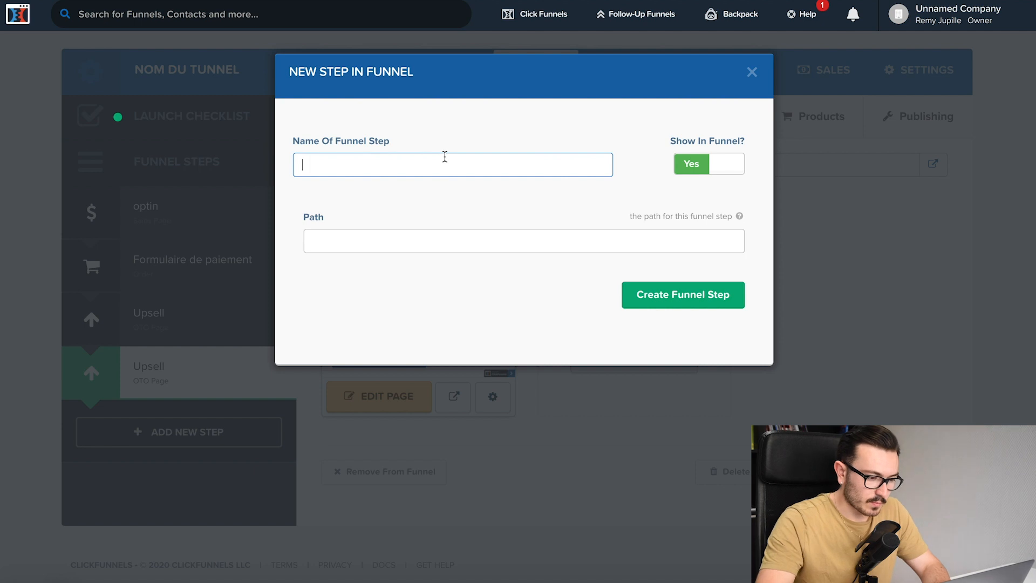
text(Confirmation)
key(Return)
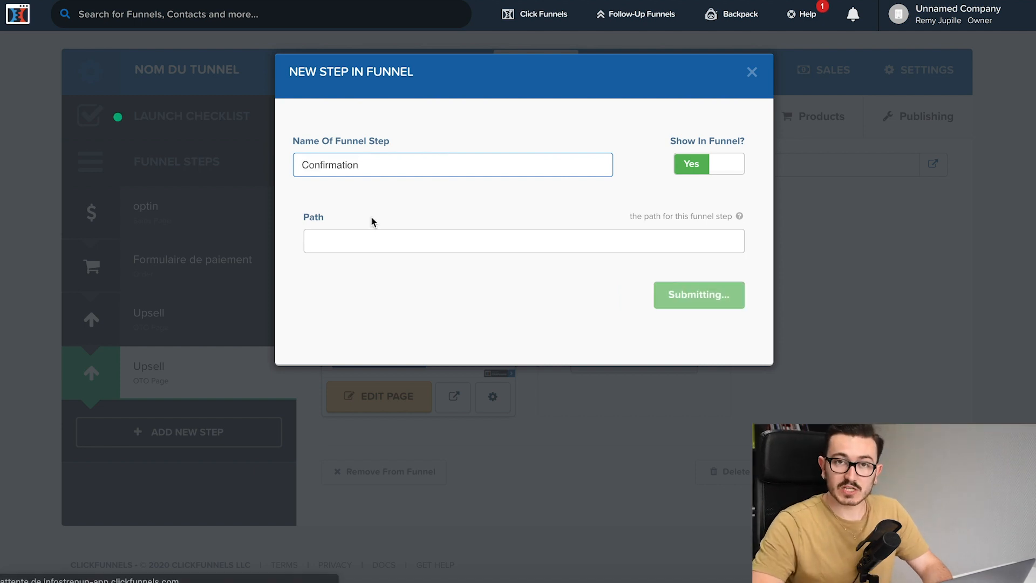
Browse the Order Confirmation templates and apply Mother Funnel VSL - 10 - thanks to the Confirmation step
mouse_move(415, 120)
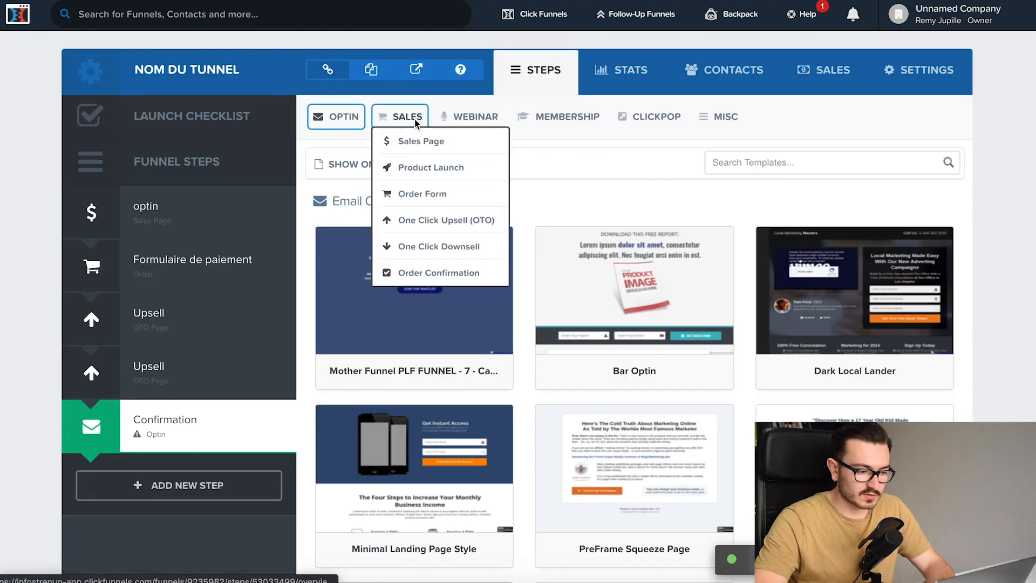
click(400, 273)
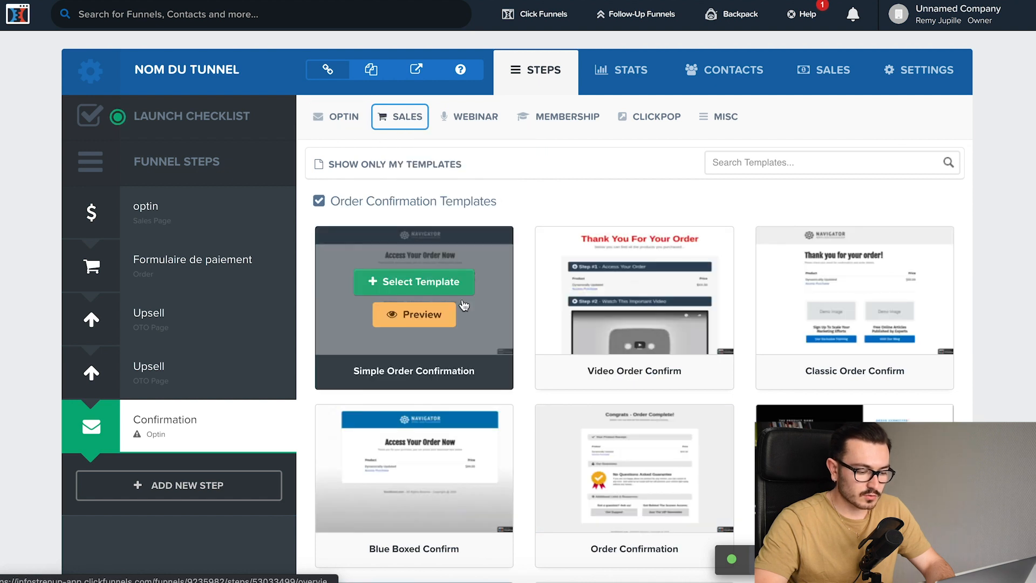
scroll(545, 488, down, 1)
scroll(545, 488, down, 14)
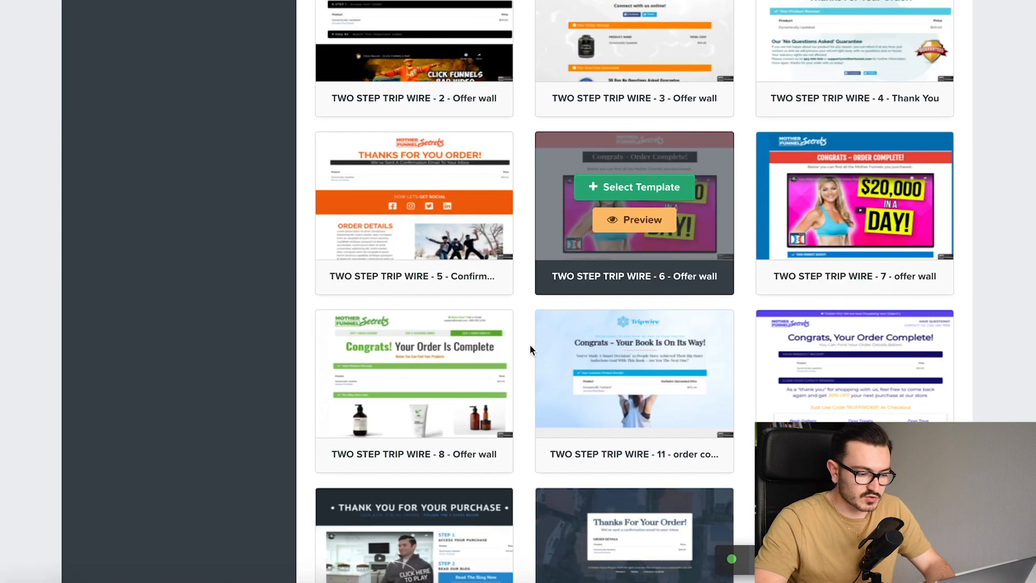
scroll(530, 345, down, 10)
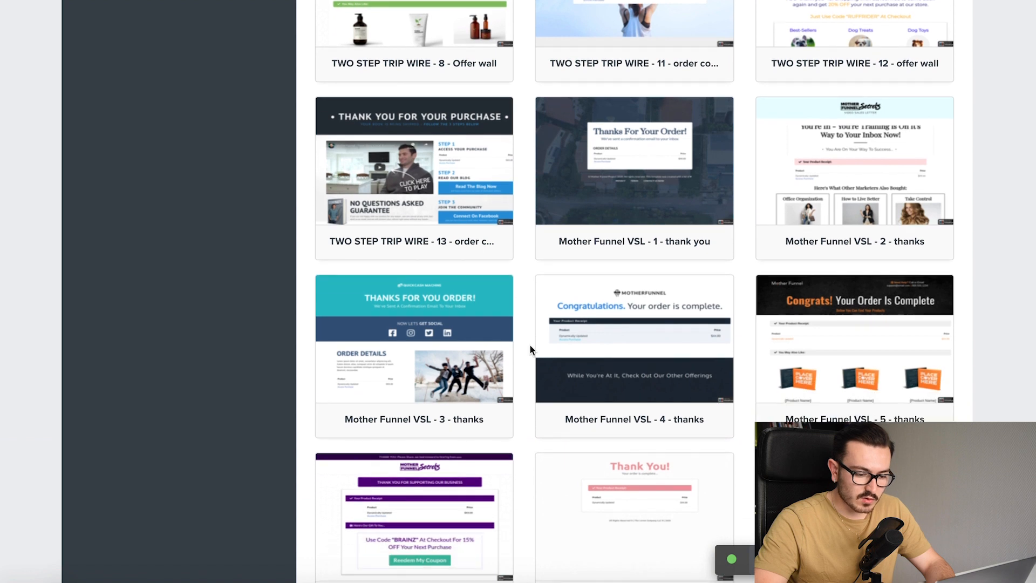
scroll(529, 377, down, 7)
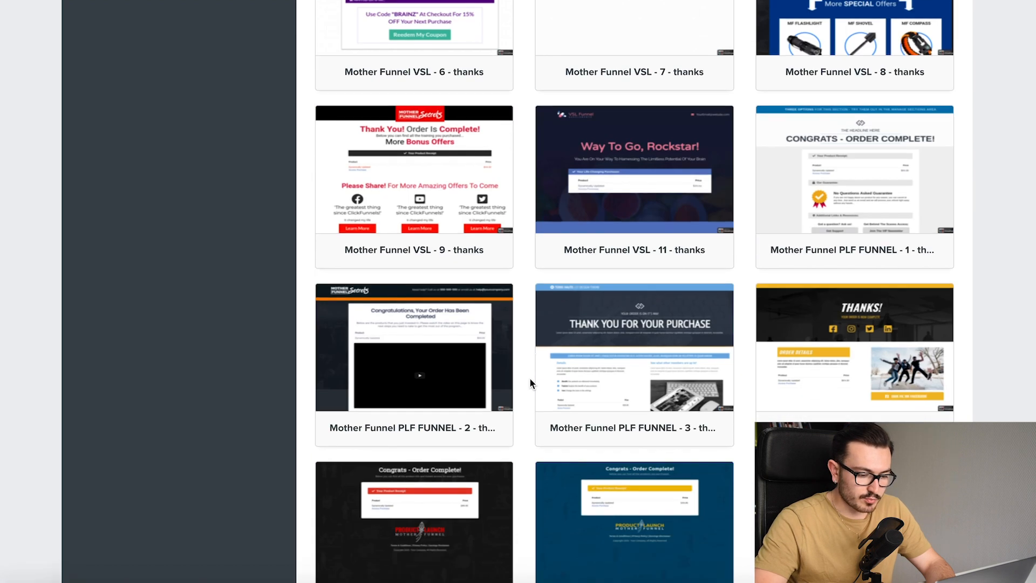
scroll(530, 377, down, 8)
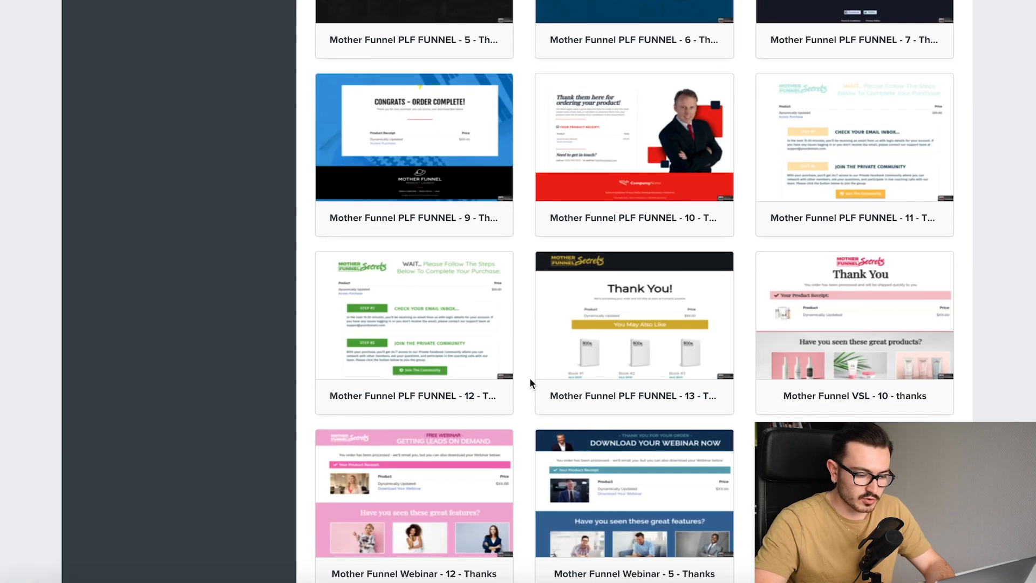
scroll(530, 377, down, 3)
scroll(530, 377, up, 2)
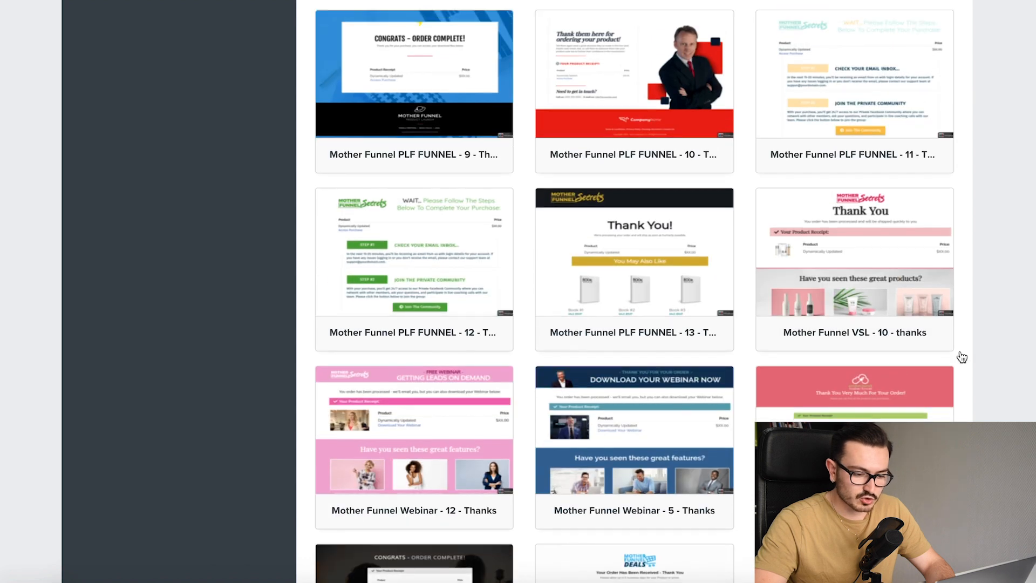
click(904, 246)
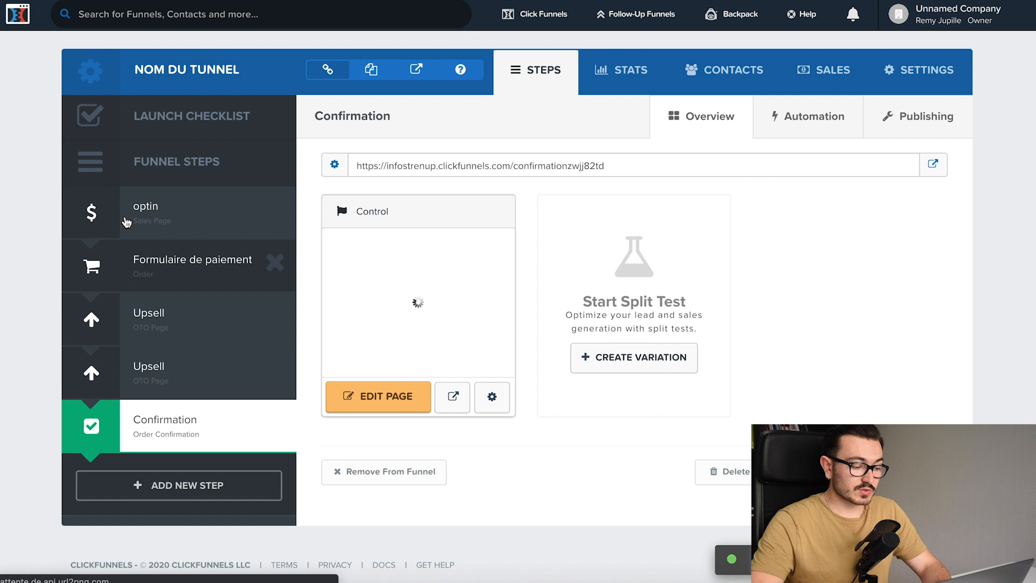
Open the optin step, and move the Confirmation step to the start of the funnel and back to its end
click(128, 223)
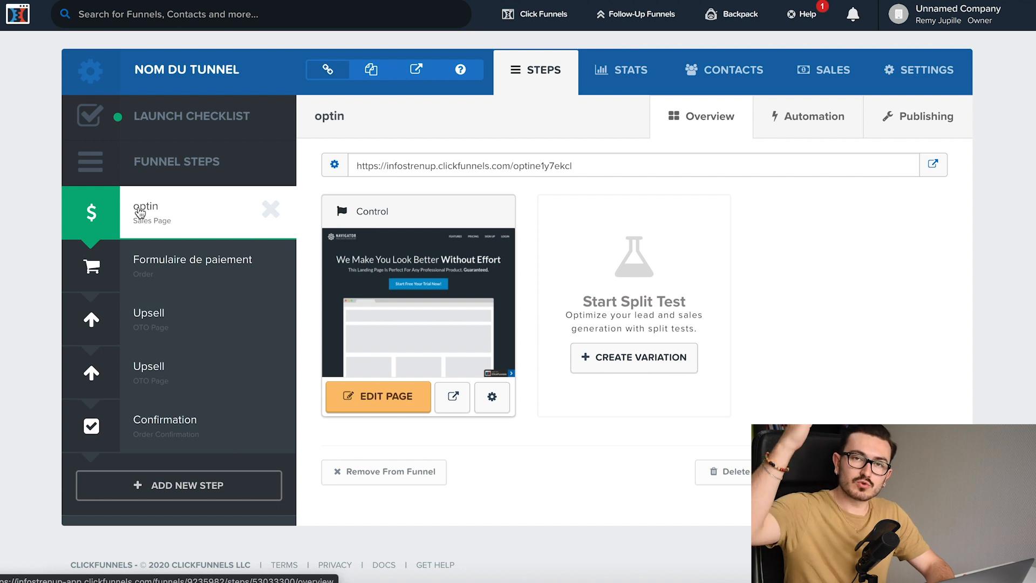
click(123, 431)
drag(123, 431, 125, 199)
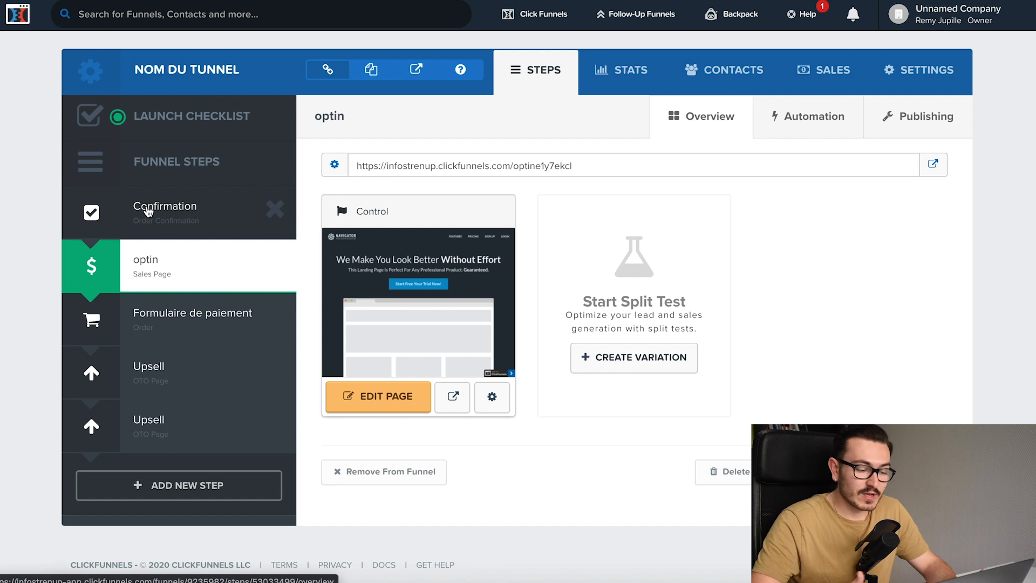
drag(148, 211, 146, 458)
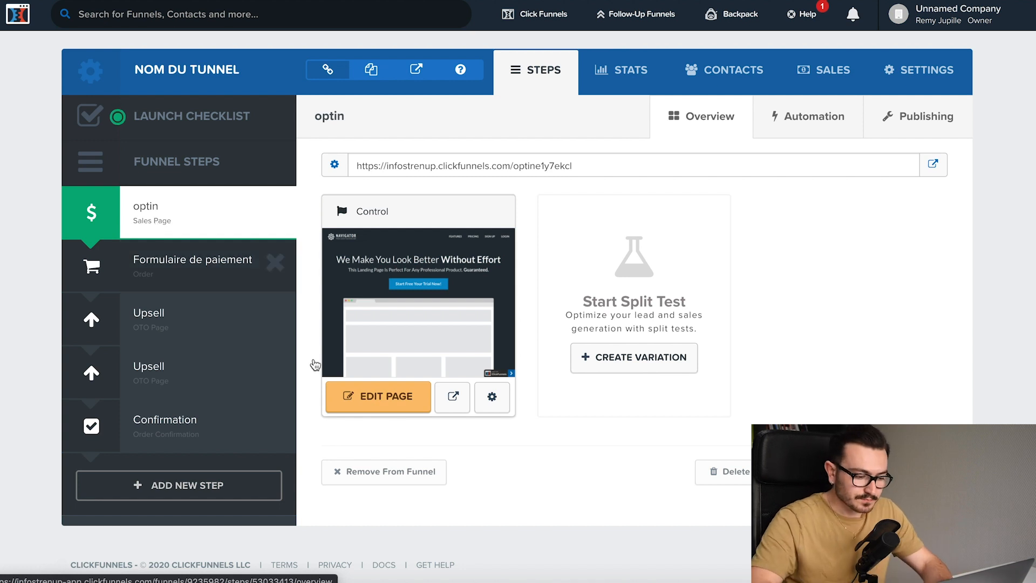
Open the optin step's control page for editing
click(388, 398)
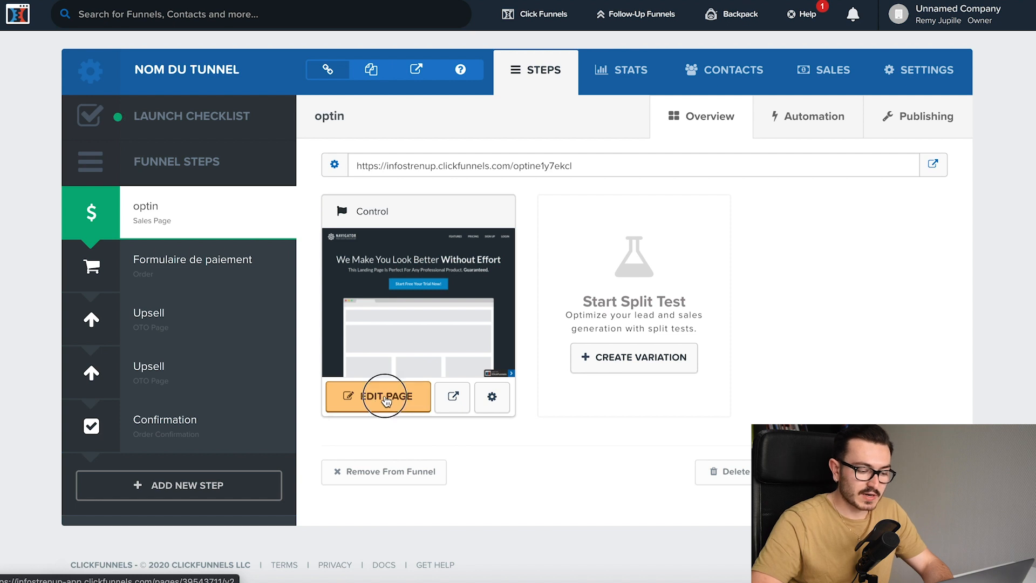
Look over the sections of the landing page template in the desktop editing view
scroll(701, 402, down, 5)
scroll(702, 397, down, 8)
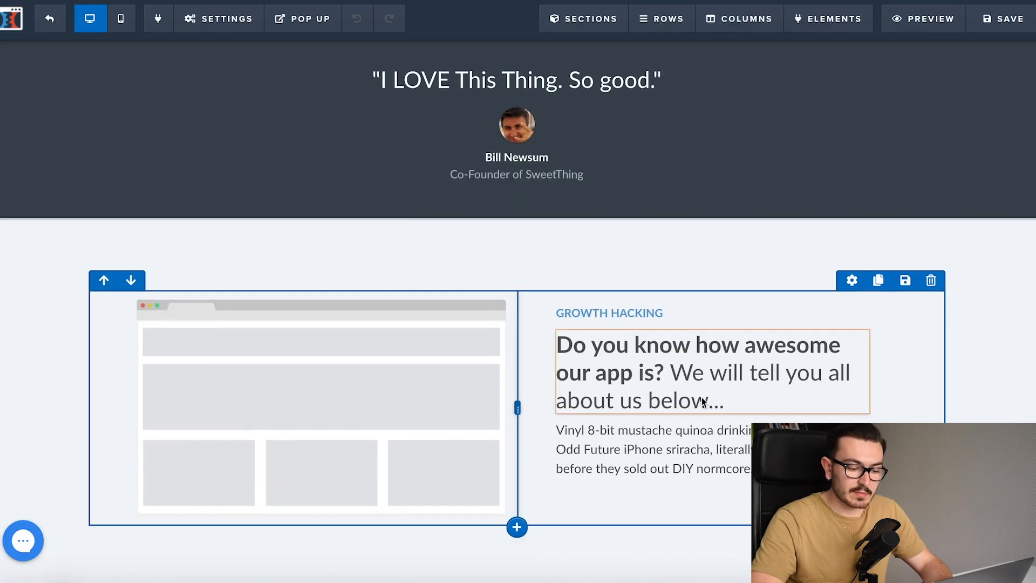
scroll(702, 397, up, 3)
scroll(701, 397, up, 10)
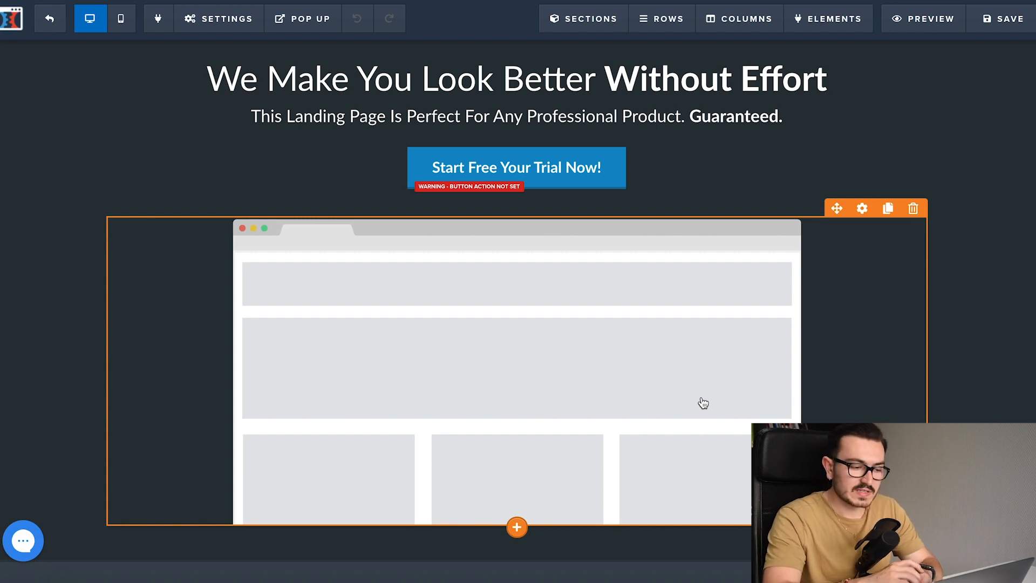
scroll(701, 403, up, 3)
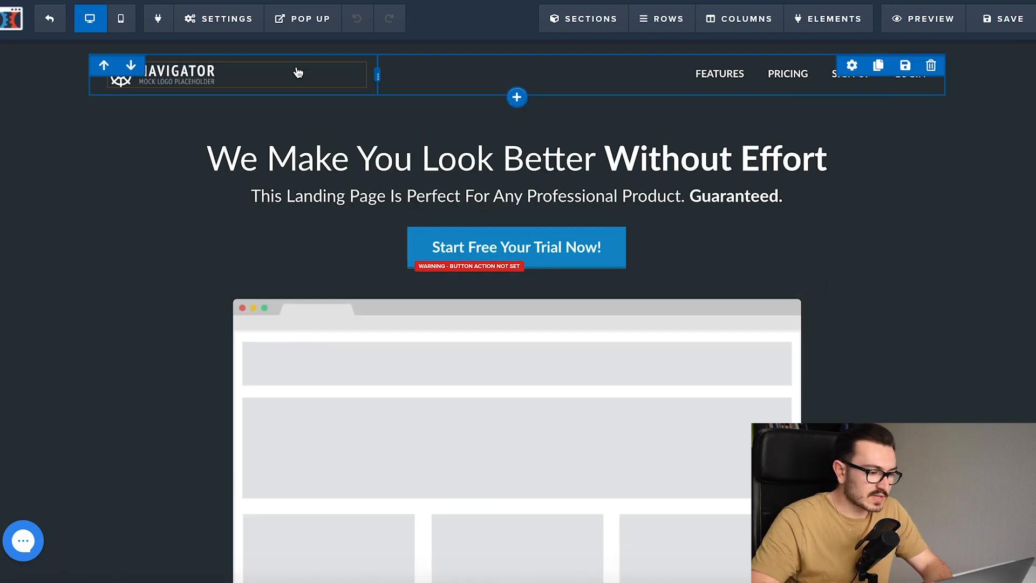
mouse_move(634, 33)
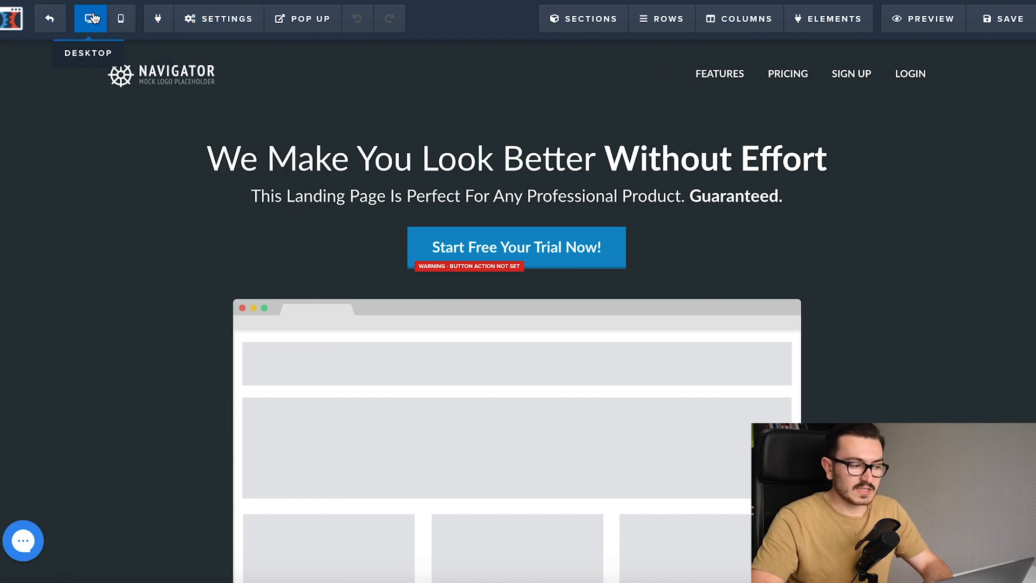
scroll(349, 361, down, 15)
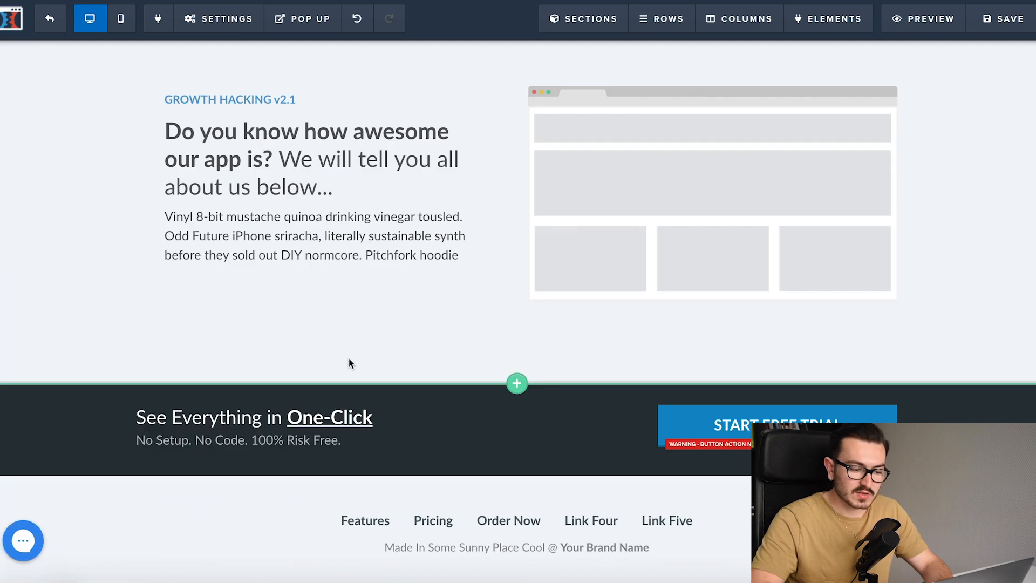
scroll(351, 366, up, 14)
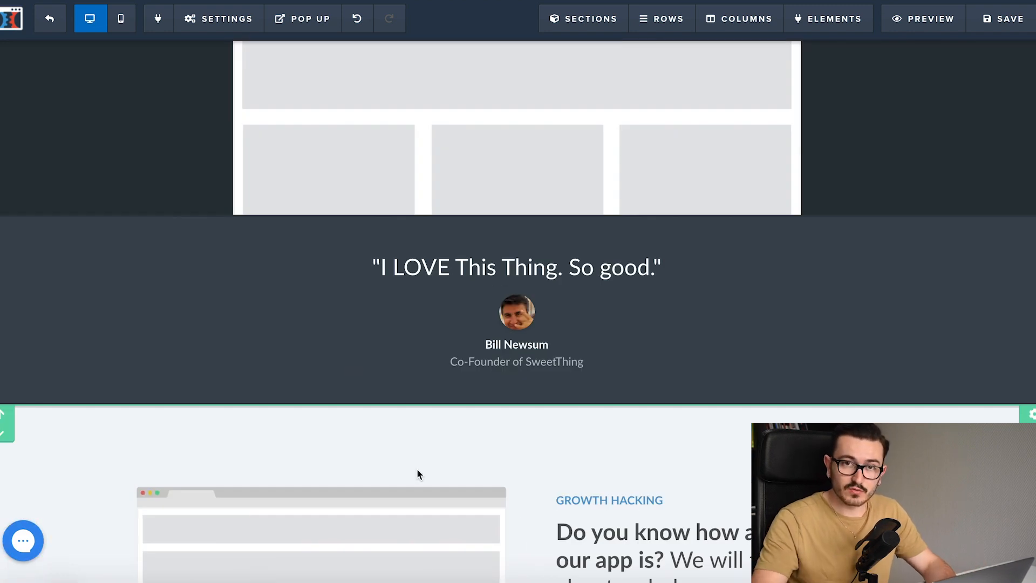
scroll(415, 464, up, 10)
Check the page's layout in the mobile view and return to the desktop view
click(122, 20)
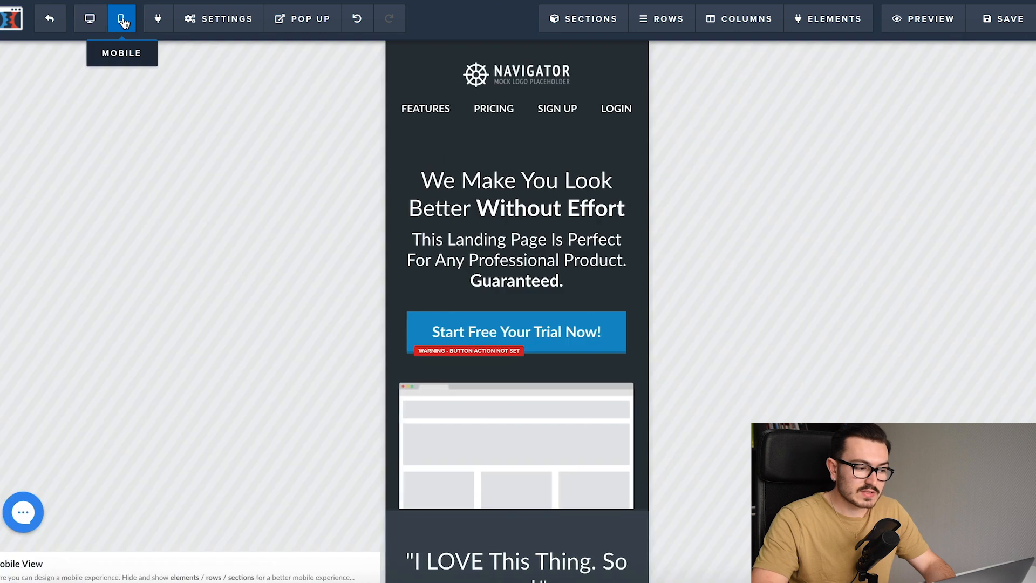
scroll(486, 152, down, 8)
scroll(550, 153, up, 8)
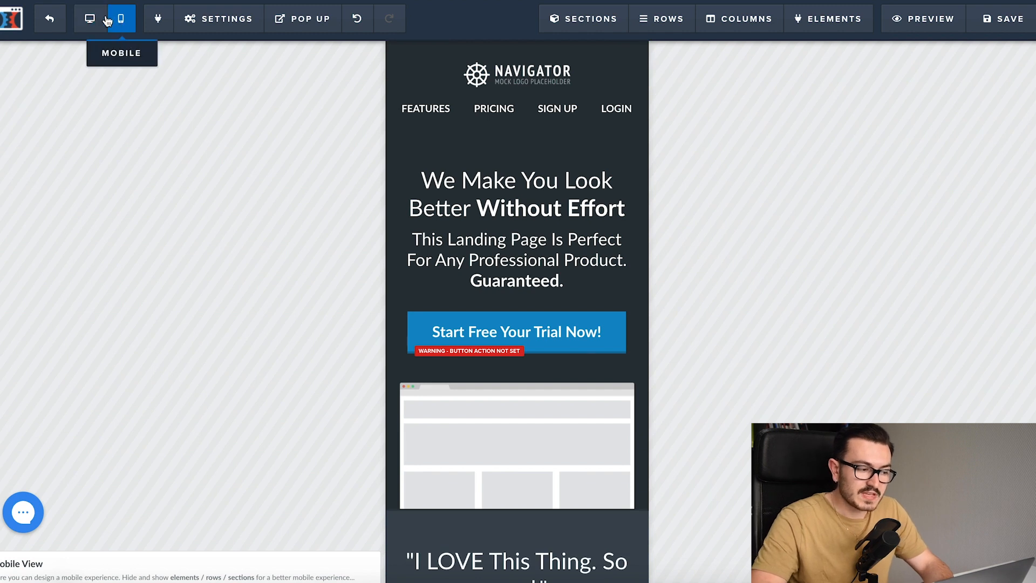
scroll(480, 337, down, 6)
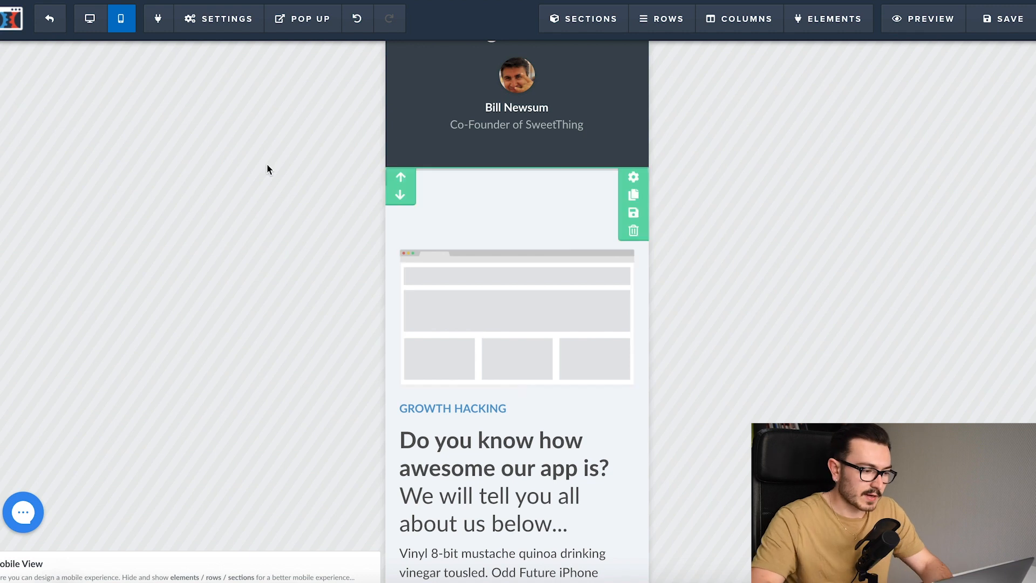
click(103, 29)
Open the page's SEO meta data and replace the default title with "Nom de votre page"
click(224, 20)
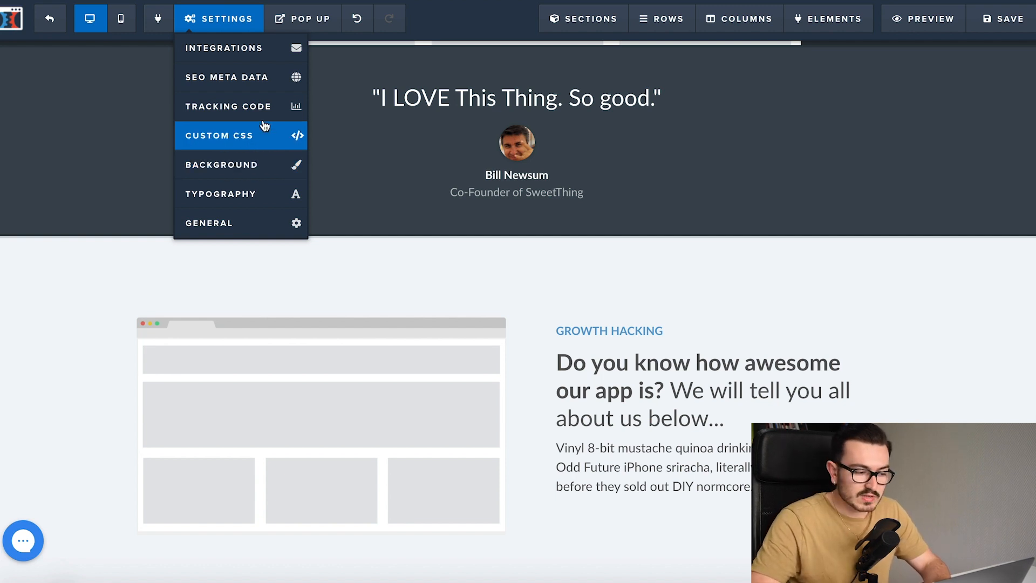
click(215, 83)
click(885, 148)
triple_click(888, 149)
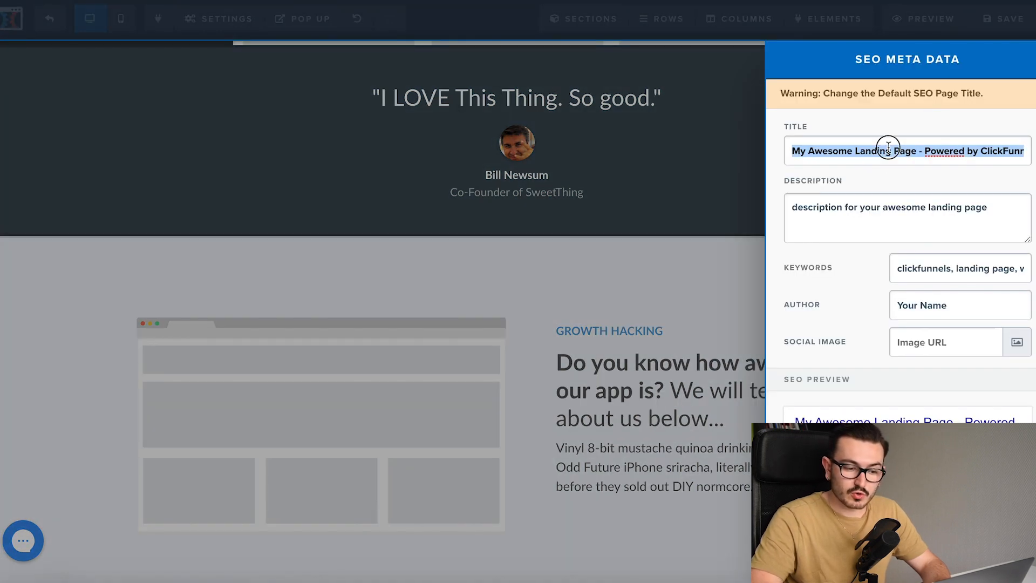
text(Nom de votre)
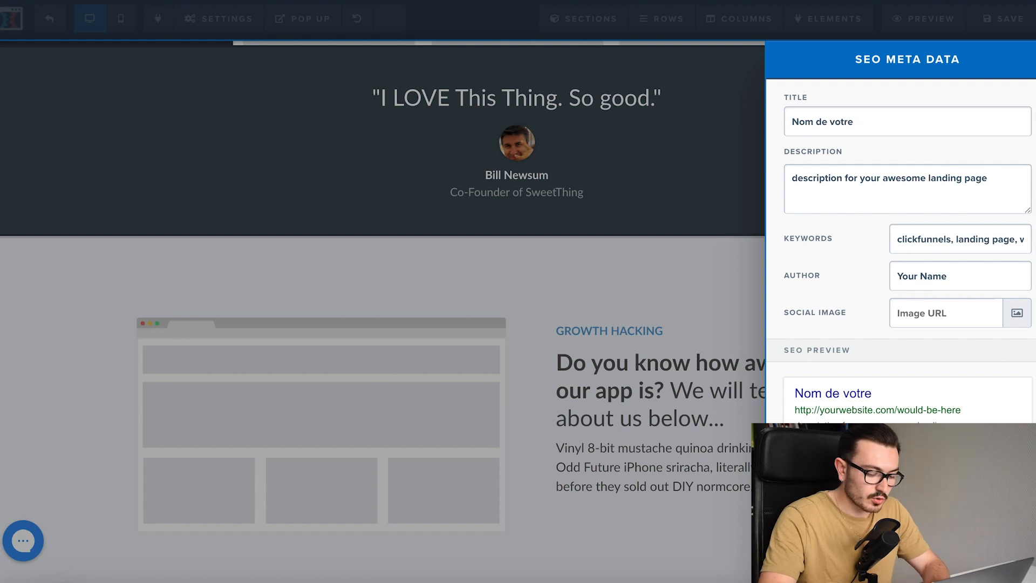
text( page)
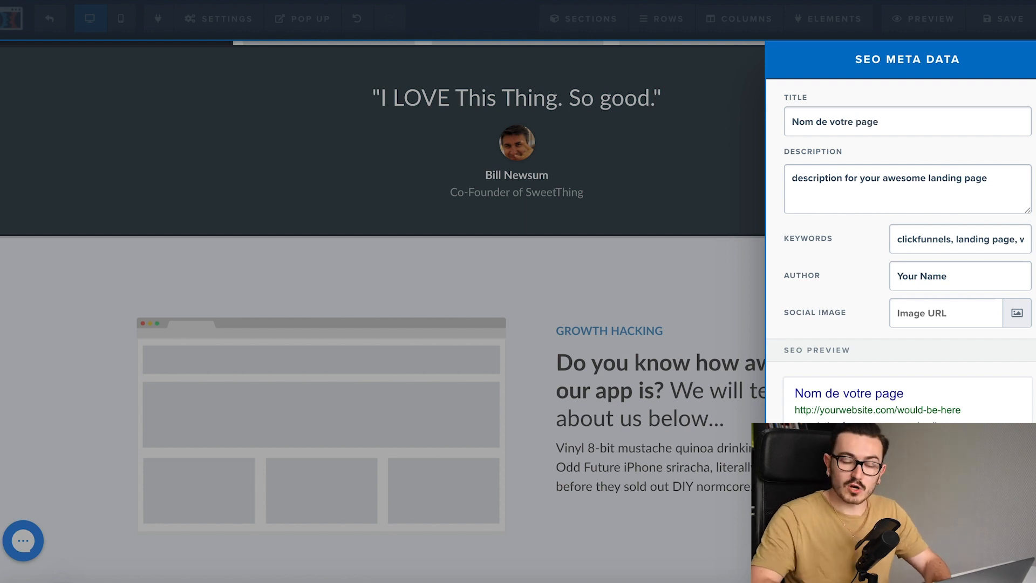
Replace the SEO description with "Description de votre produit"
triple_click(819, 123)
triple_click(844, 170)
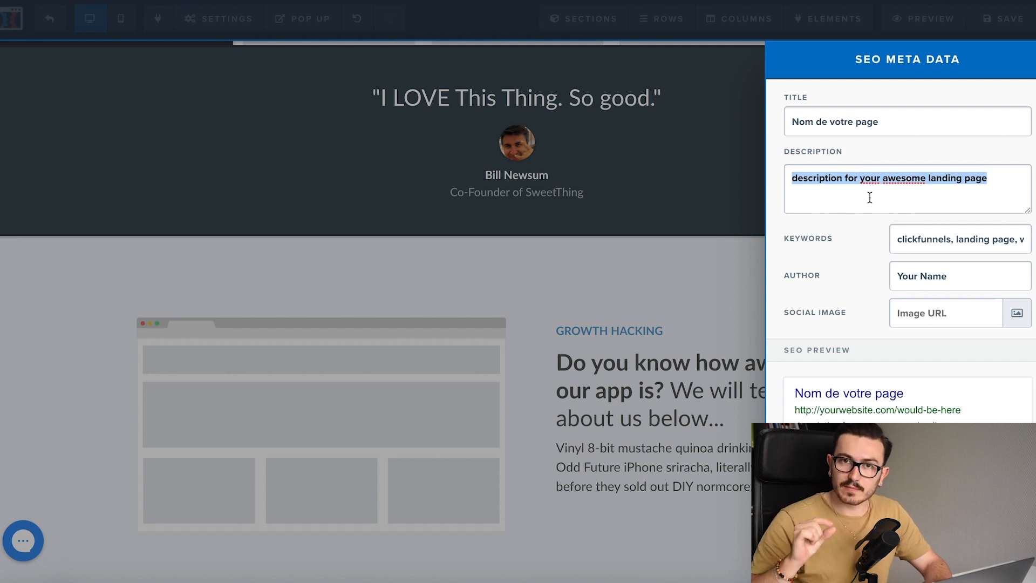
text(Description de votre produit)
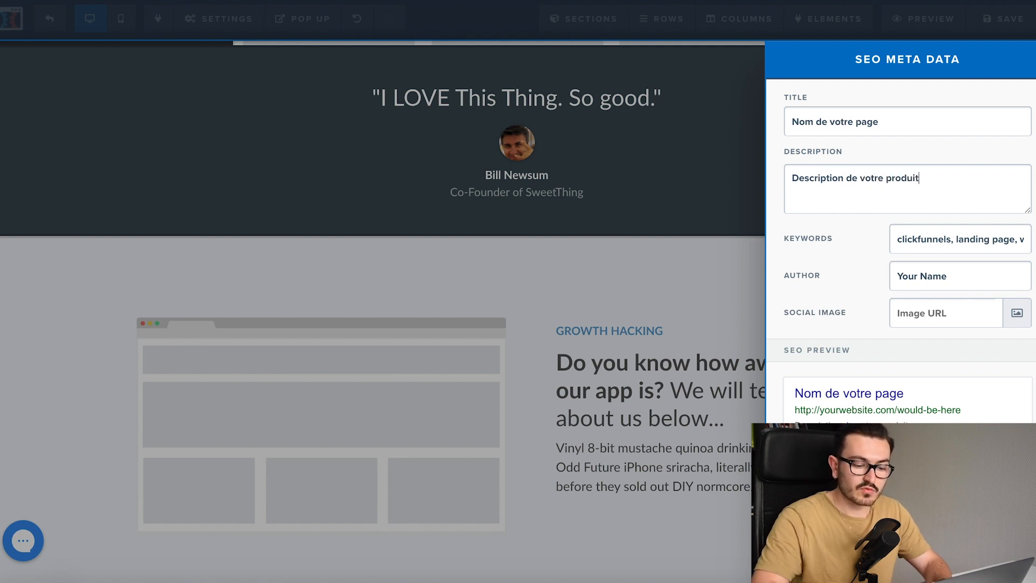
Clear the default keywords and author from the SEO meta data
click(928, 240)
key(ctrl+a)
key(BackSpace)
click(929, 265)
key(ctrl+a)
key(BackSpace)
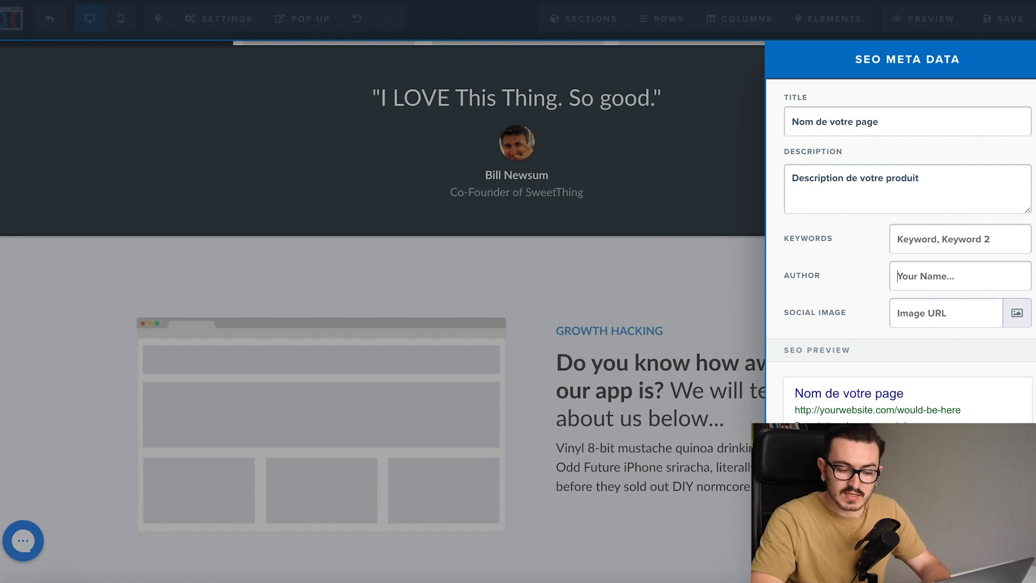
Open the image picker for the social image and search Unsplash for "product" photos
click(956, 314)
click(1016, 318)
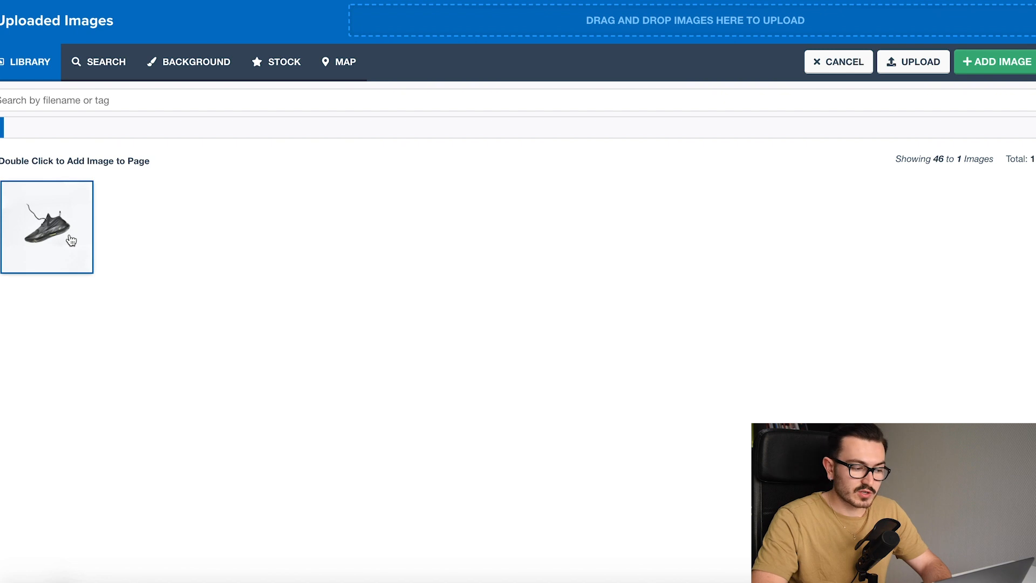
click(69, 225)
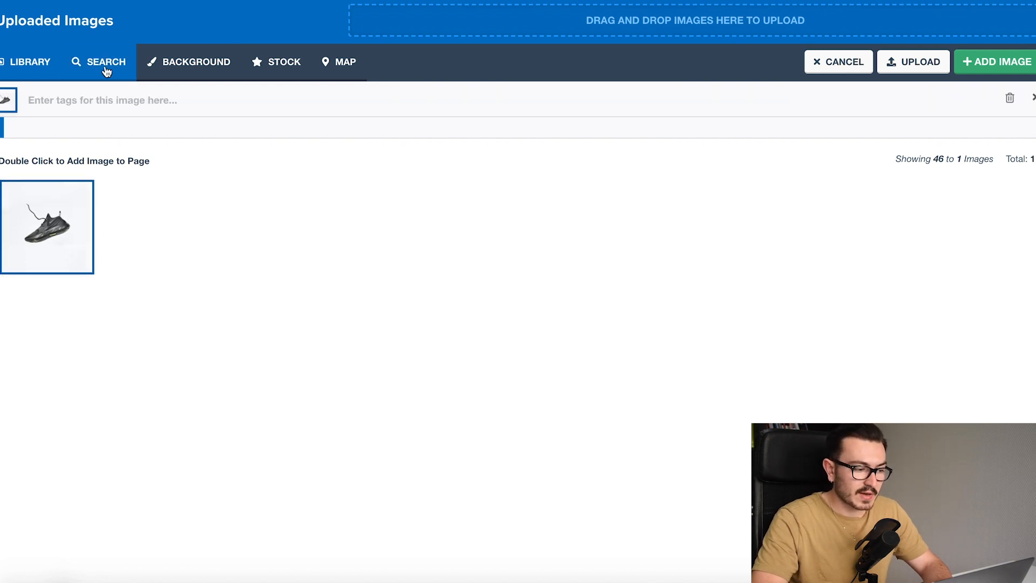
click(125, 63)
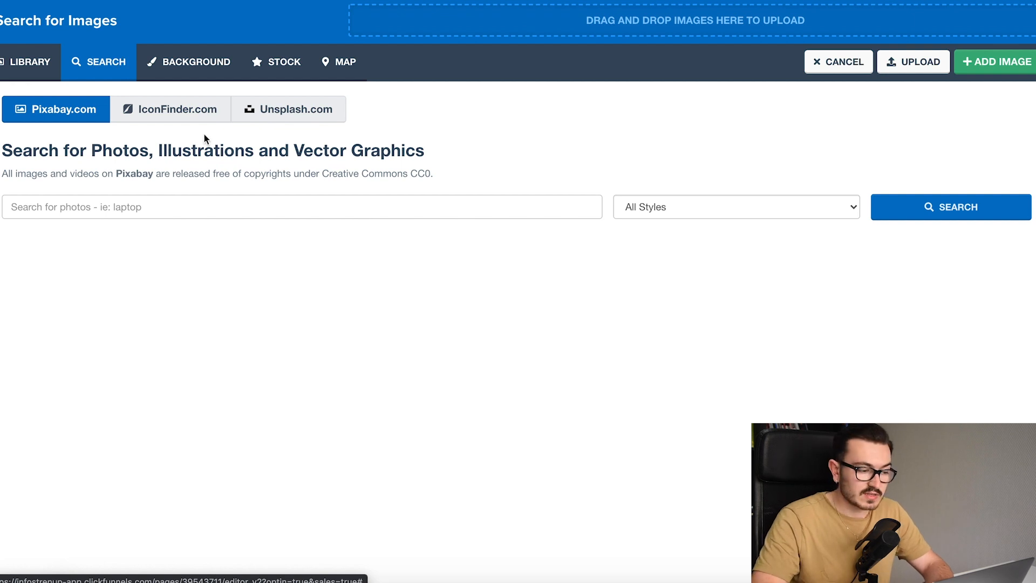
click(285, 114)
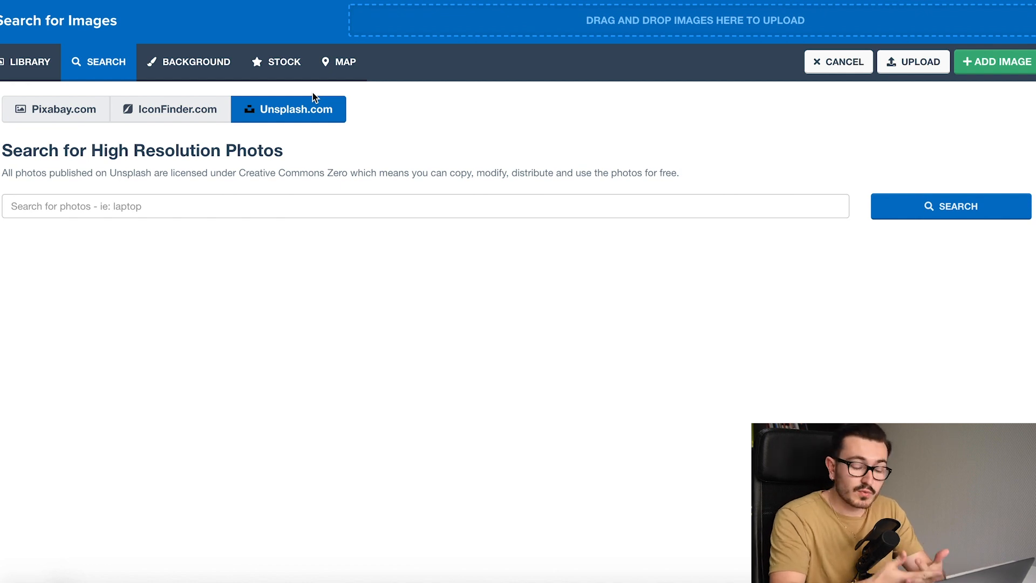
click(110, 209)
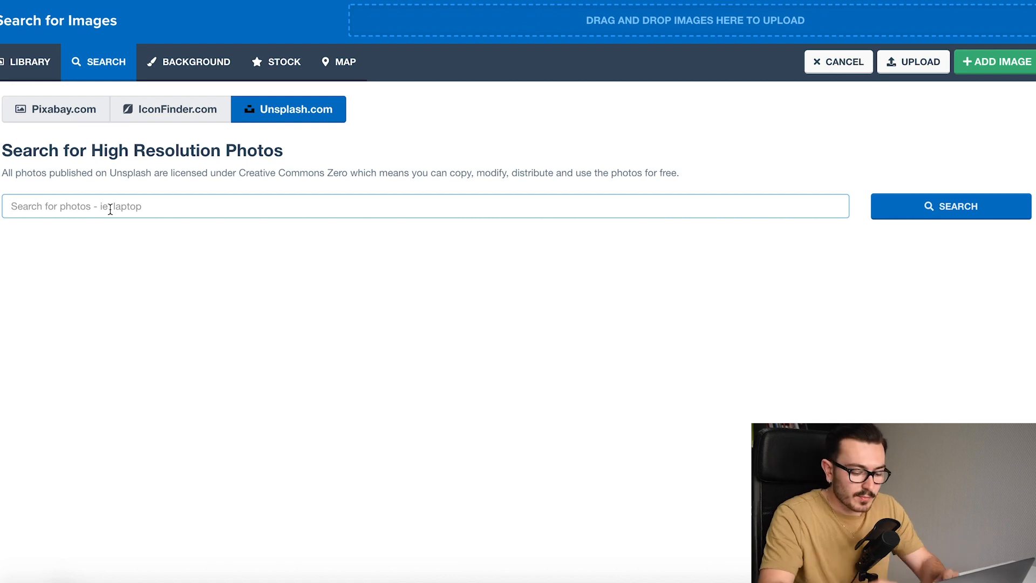
text(product)
key(Return)
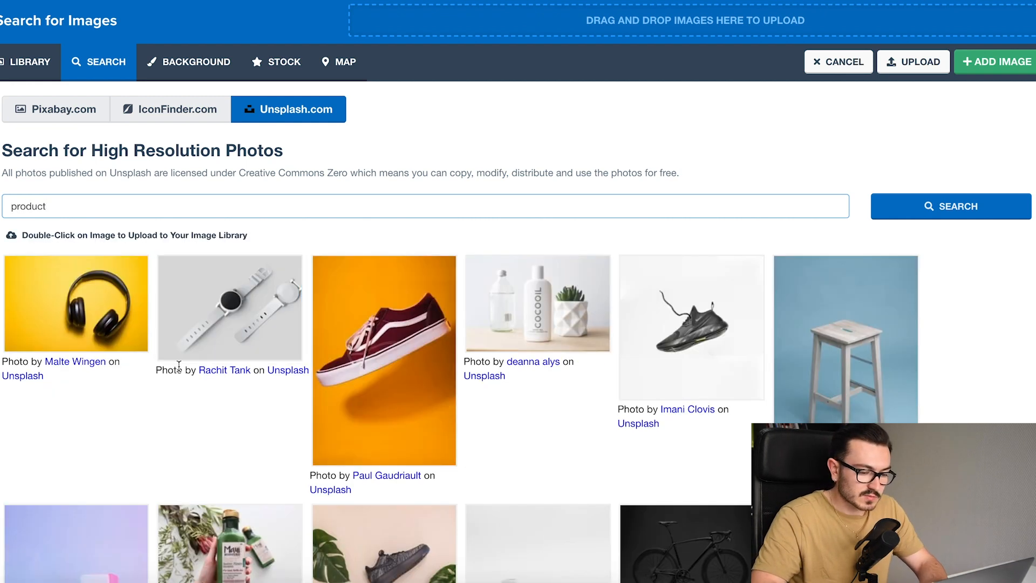
Add the Unsplash photo of a hand holding a green bottle as the SEO social image
scroll(179, 366, down, 7)
scroll(519, 278, down, 10)
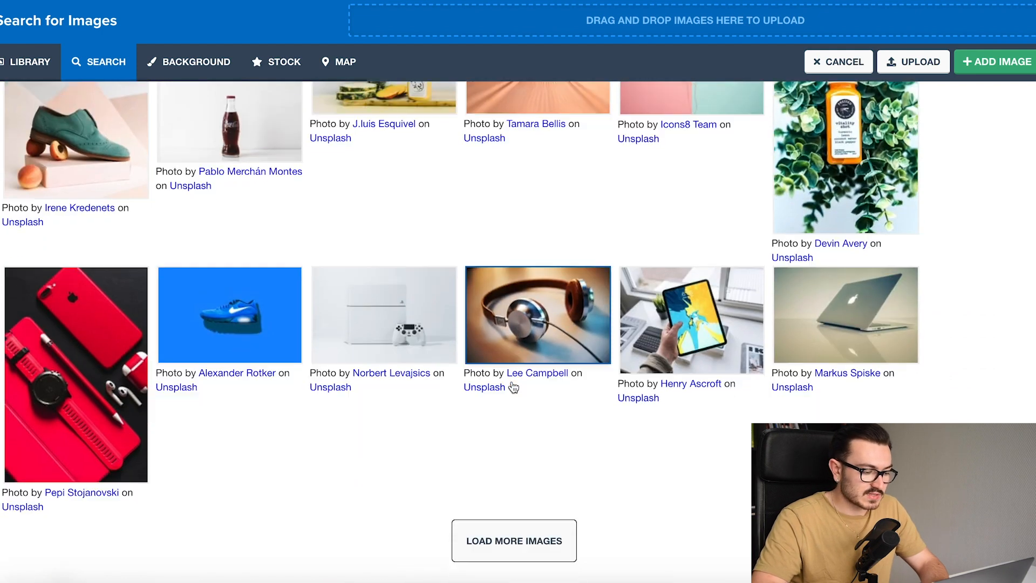
scroll(513, 386, up, 8)
scroll(512, 386, up, 5)
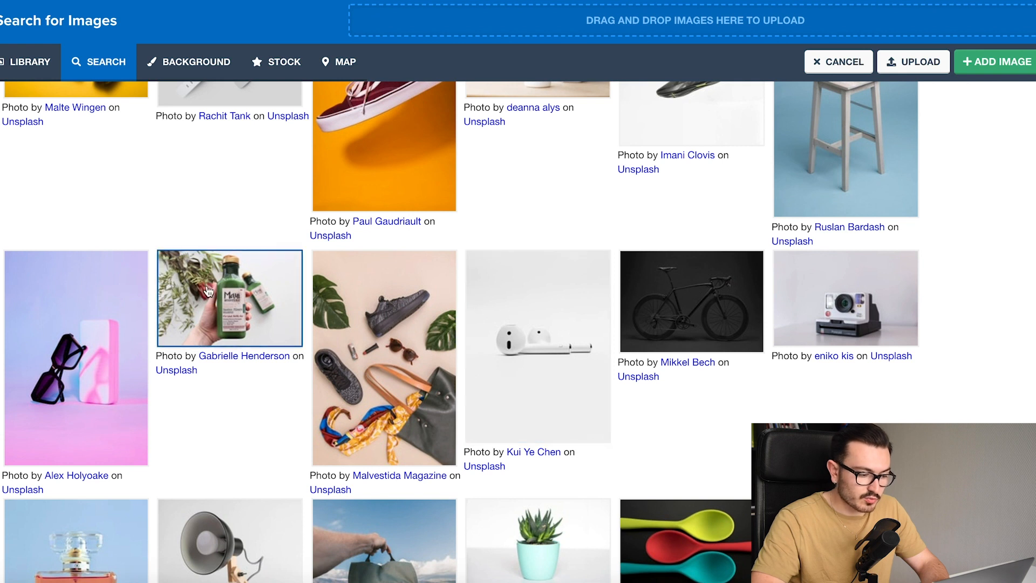
click(234, 296)
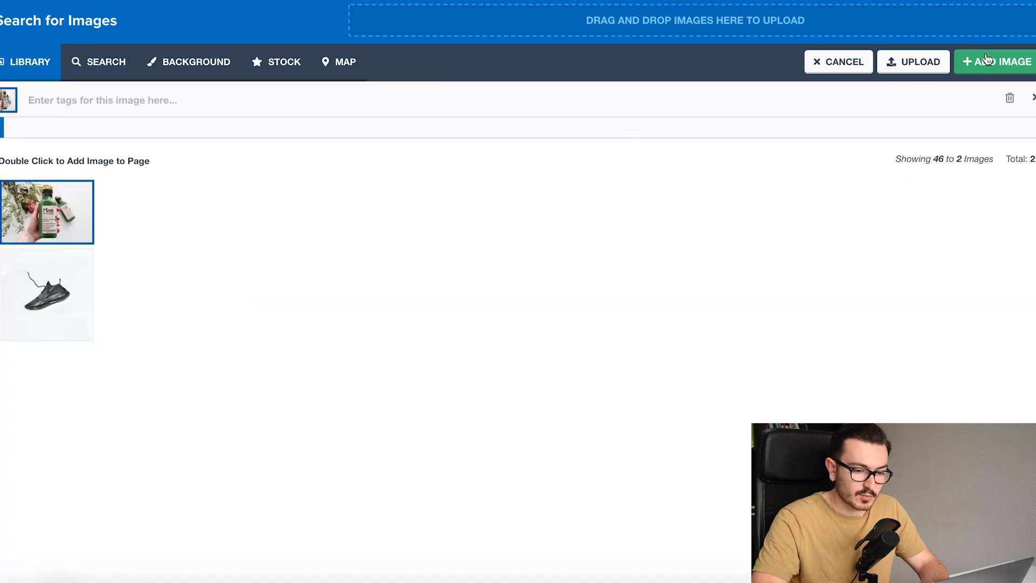
click(990, 62)
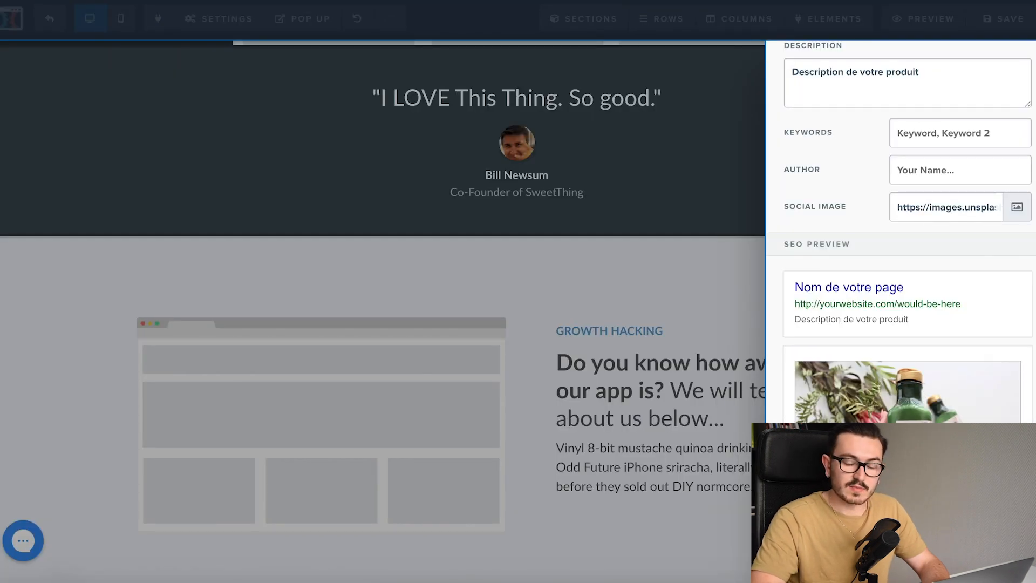
scroll(908, 232, up, 1)
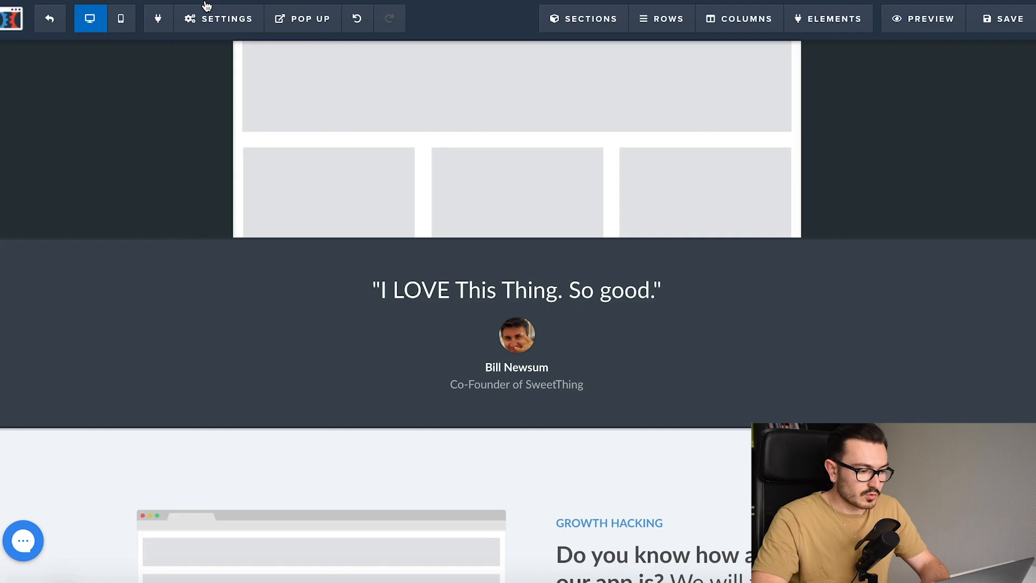
View the Affiliate Badge options in the page's general settings and examine the ClickFunnels badge in the page preview
mouse_move(210, 17)
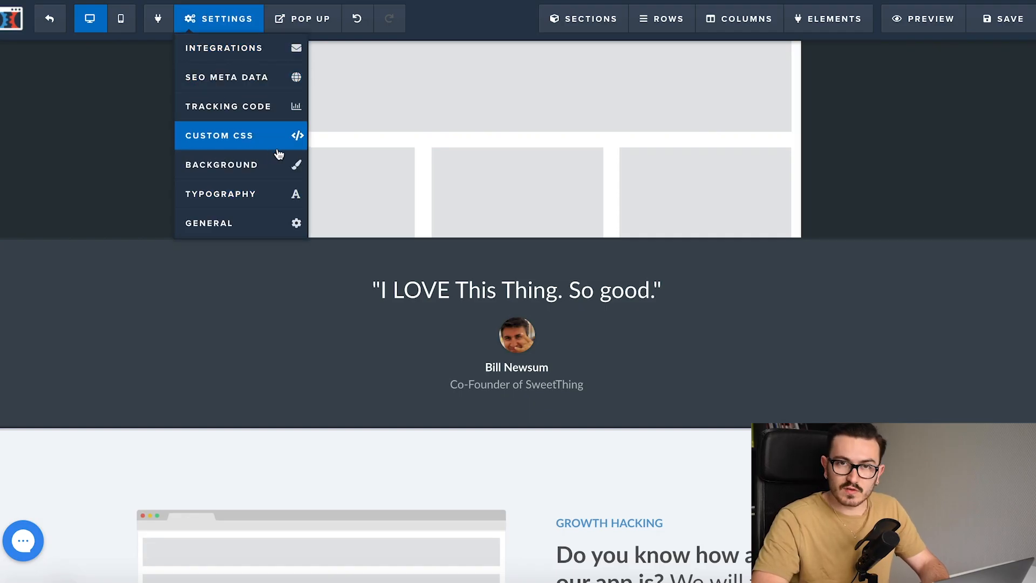
click(224, 226)
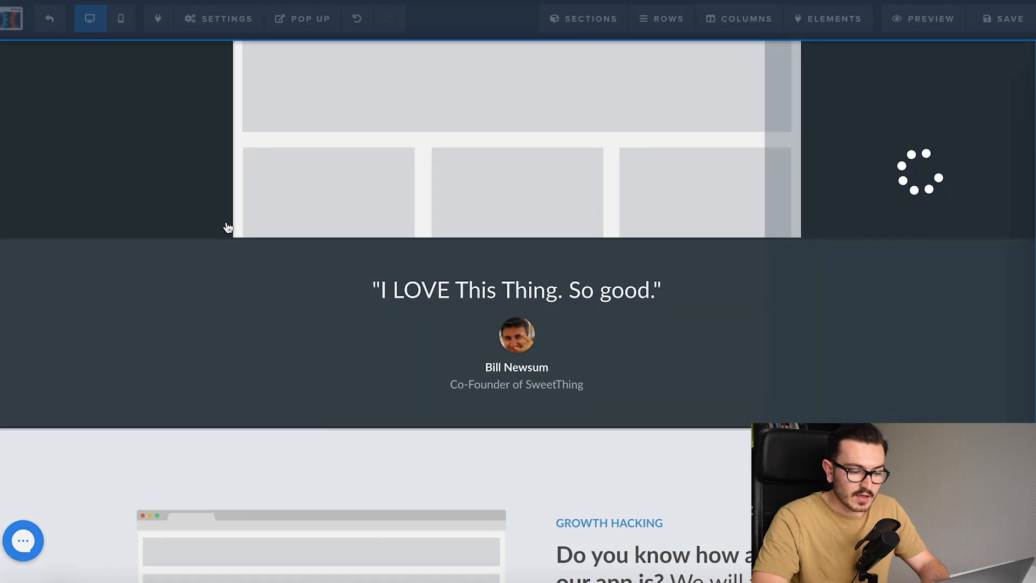
click(916, 181)
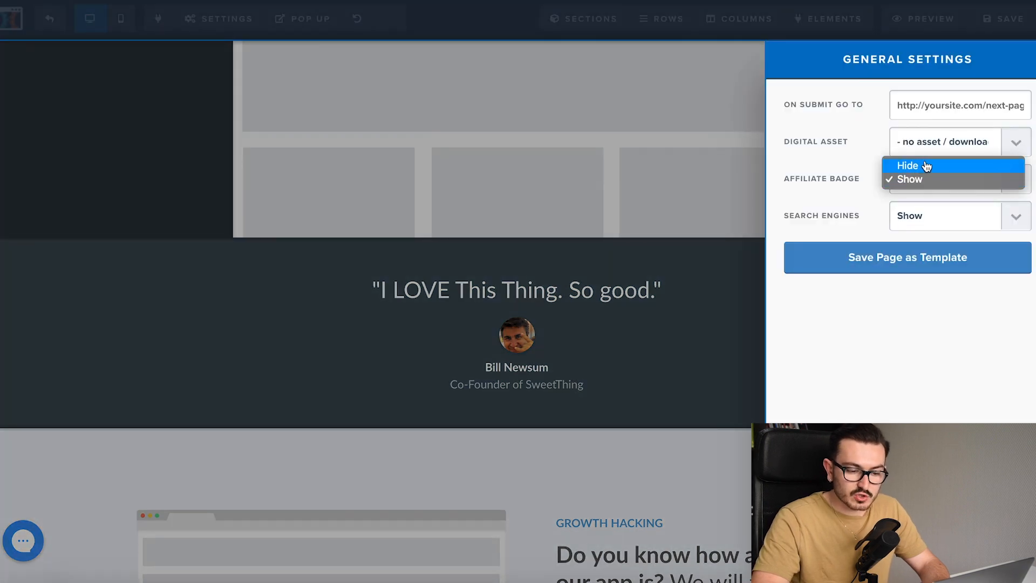
click(676, 224)
click(669, 197)
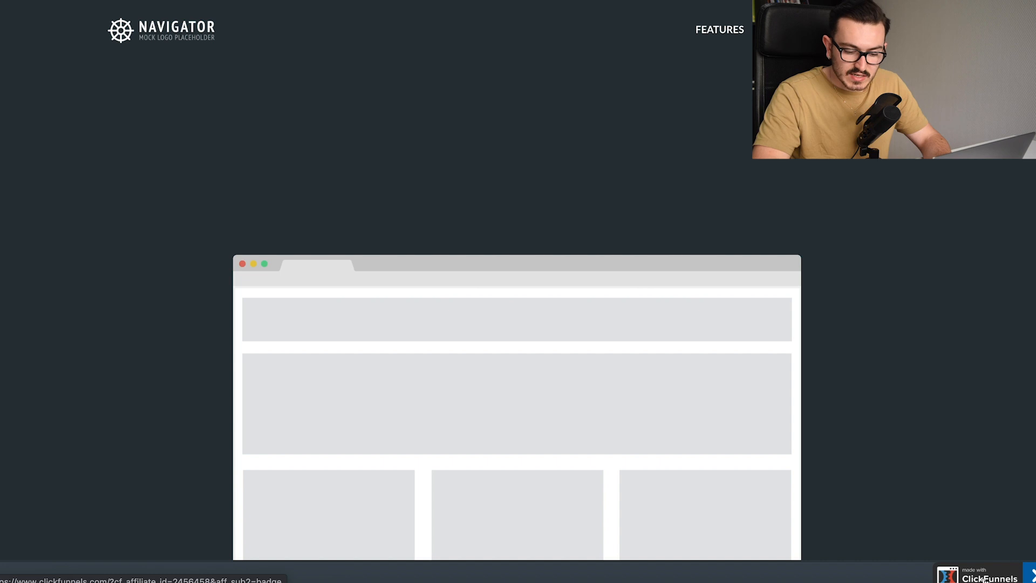
scroll(966, 577, down, 4)
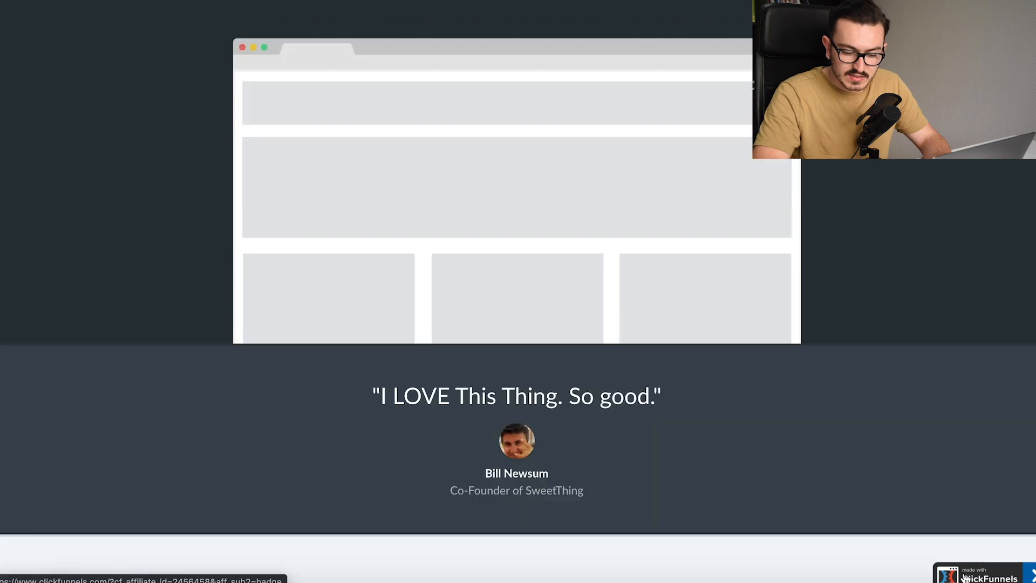
scroll(966, 577, down, 8)
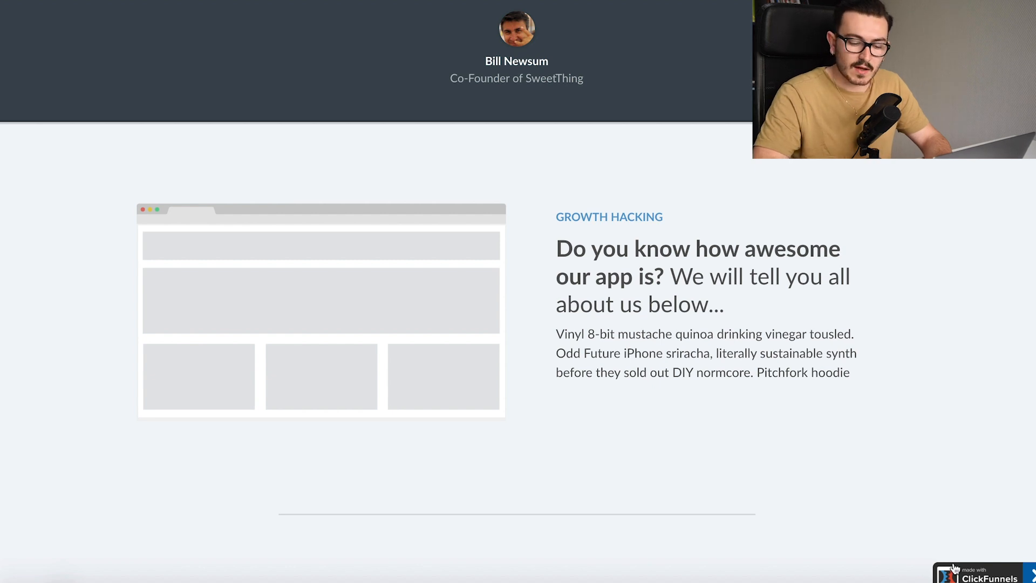
click(264, 1)
Set the Affiliate Badge to Hide in the general settings, and save and preview the page
mouse_move(237, 19)
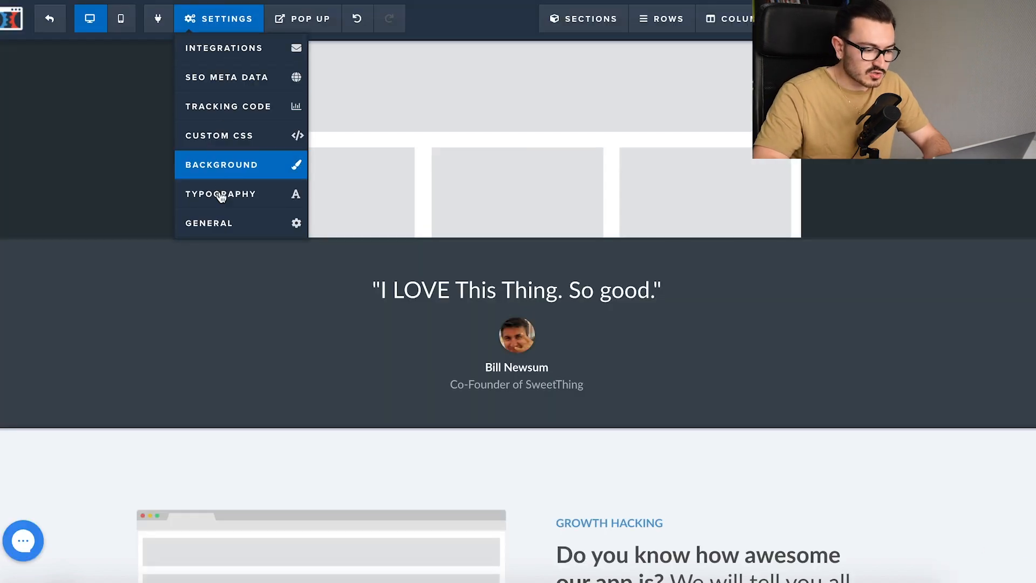
click(218, 229)
click(907, 179)
click(907, 172)
click(632, 157)
click(911, 19)
click(988, 18)
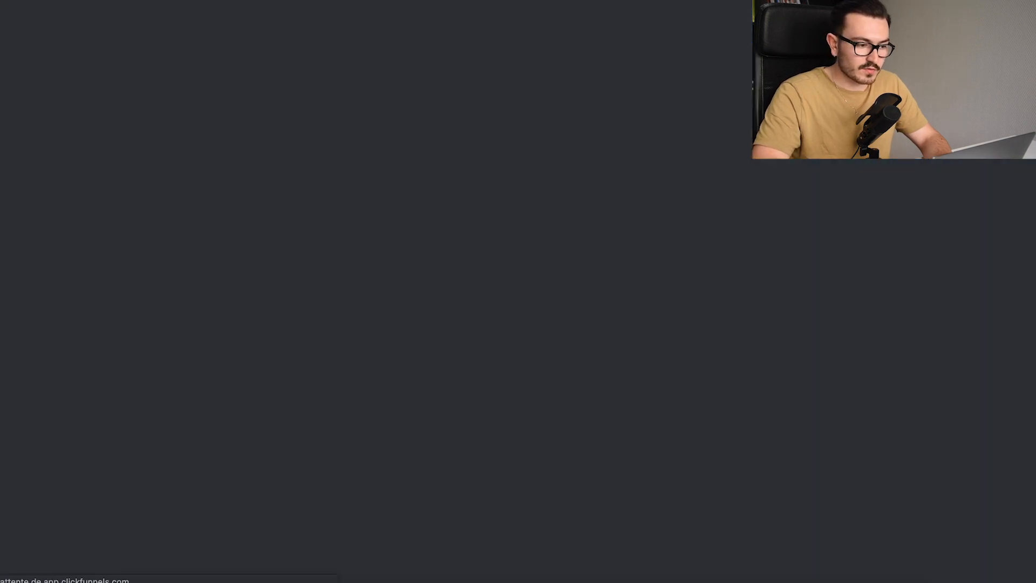
Check the page preview for the hidden badge, and examine how the landing page is divided into sections in the editor
scroll(998, 513, down, 3)
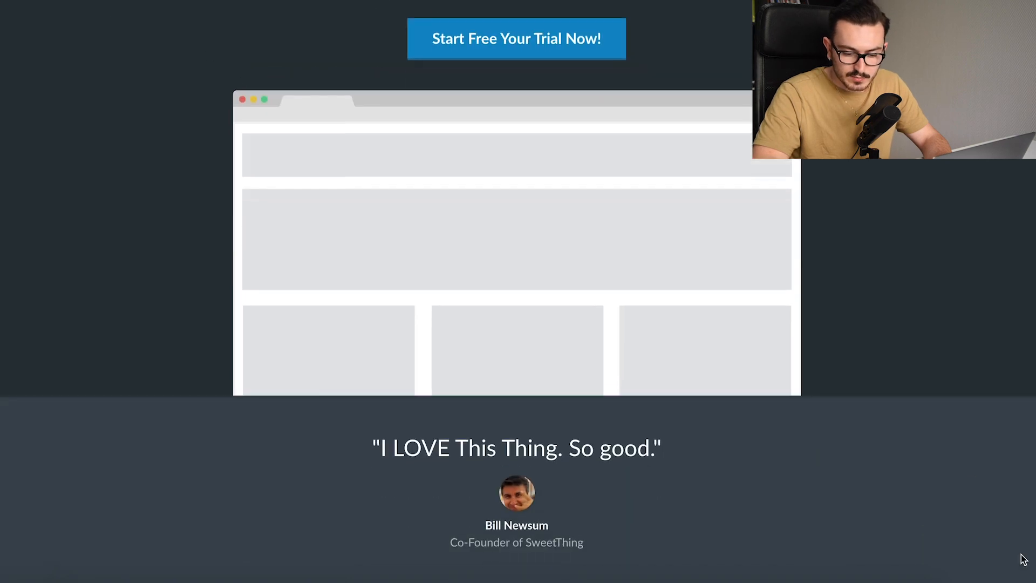
scroll(1025, 577, up, 3)
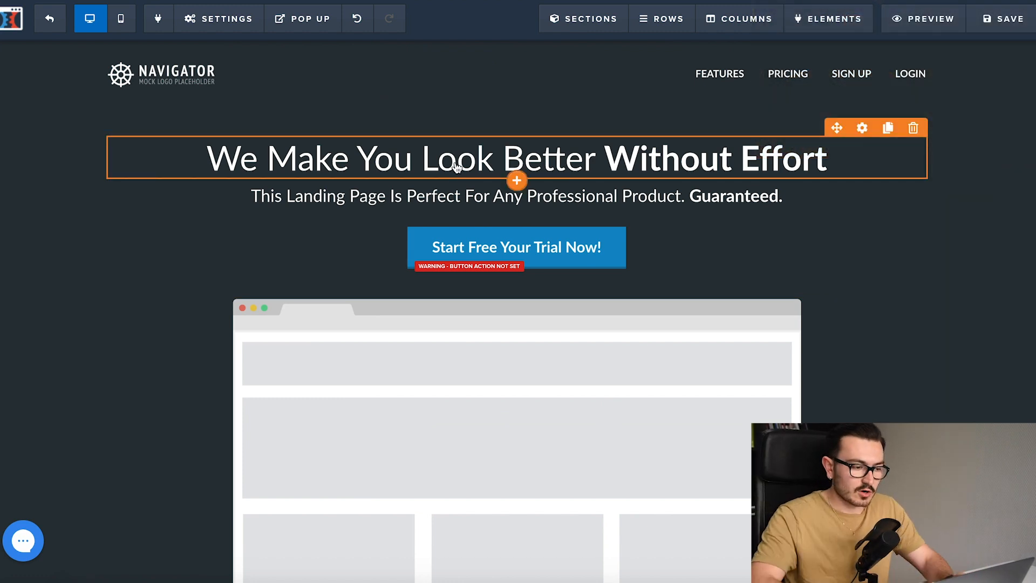
scroll(585, 290, down, 1)
scroll(584, 290, down, 2)
scroll(585, 290, up, 2)
scroll(982, 286, down, 5)
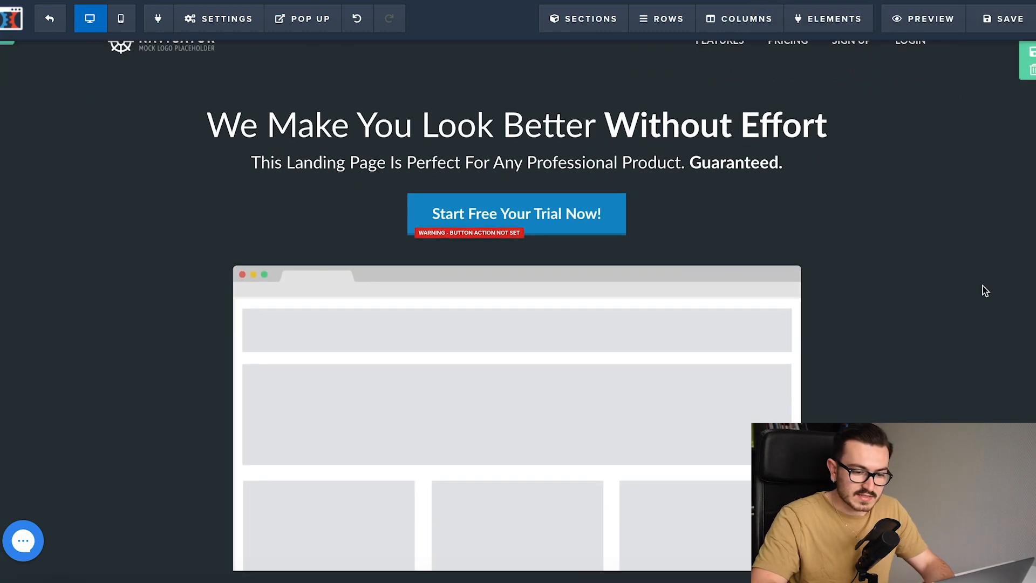
scroll(983, 286, up, 5)
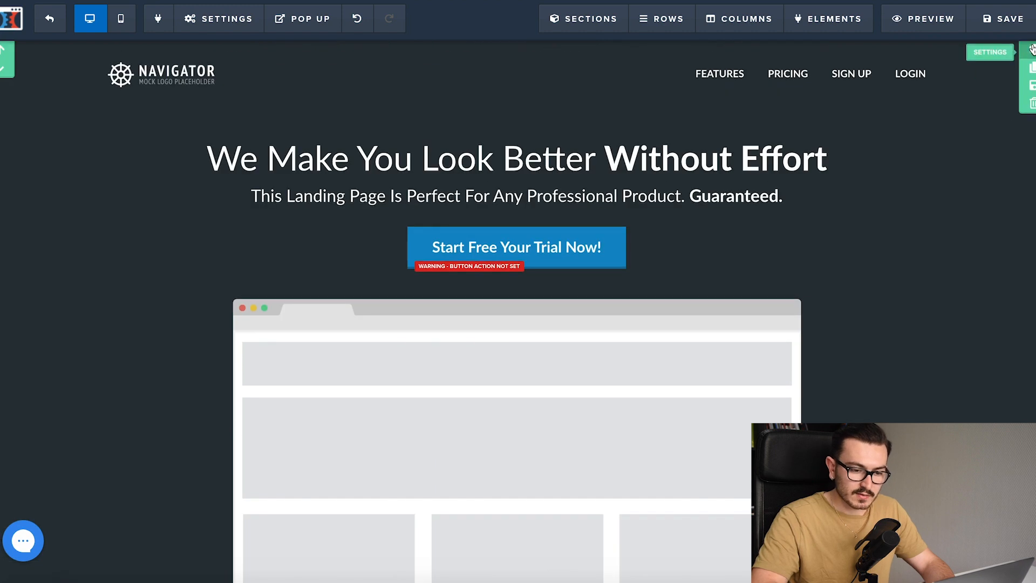
scroll(943, 217, down, 5)
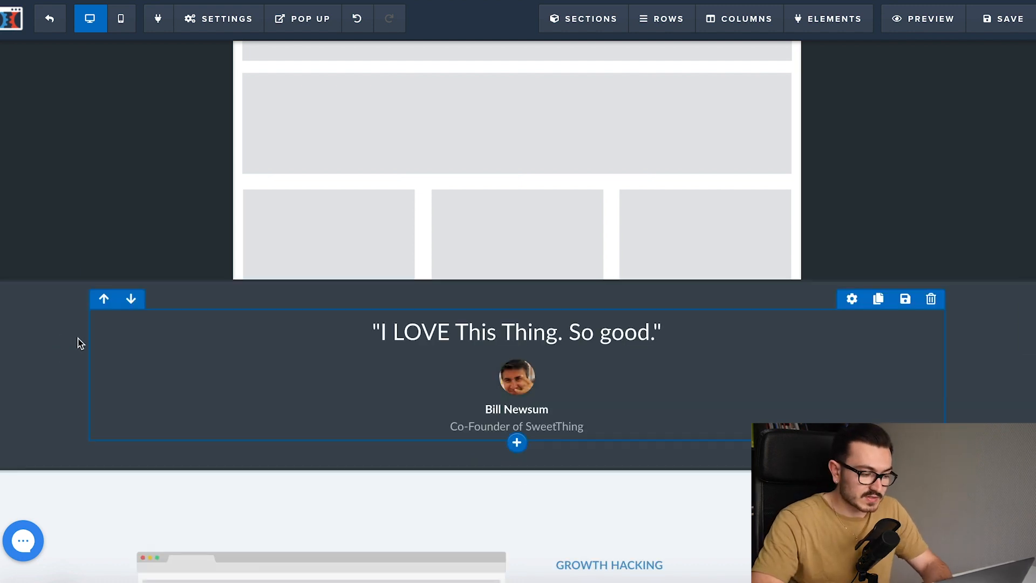
scroll(59, 362, down, 5)
scroll(41, 348, down, 6)
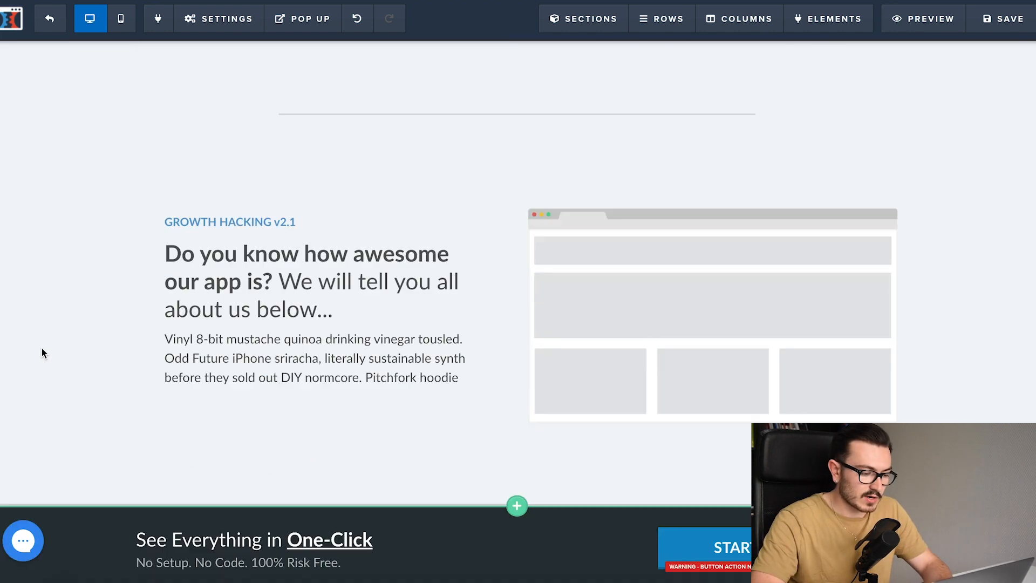
scroll(41, 181, up, 10)
scroll(40, 180, up, 6)
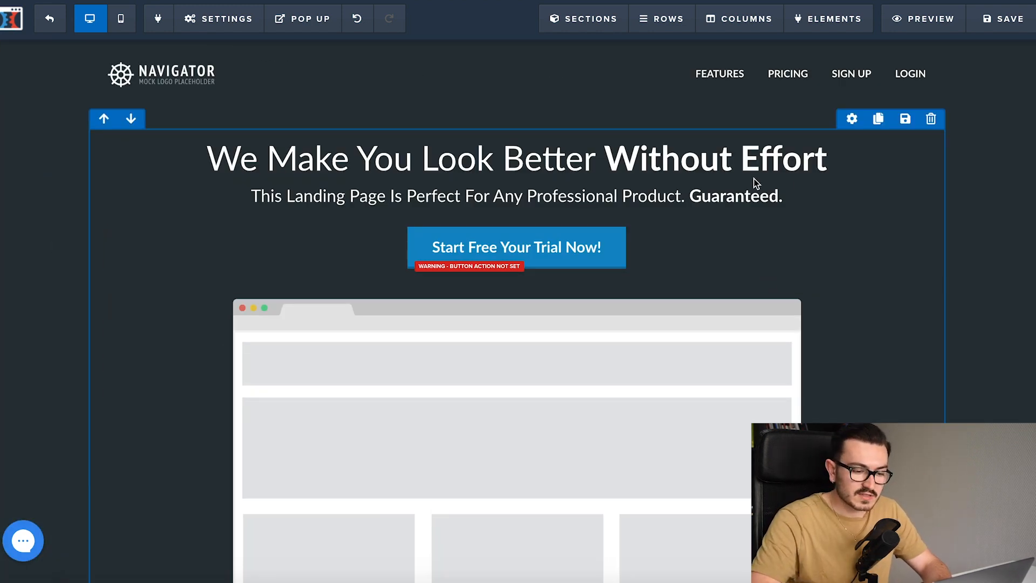
Examine the rows and elements inside the header, testimonial and Growth Hacking sections of the landing page
scroll(929, 397, down, 2)
scroll(927, 387, up, 2)
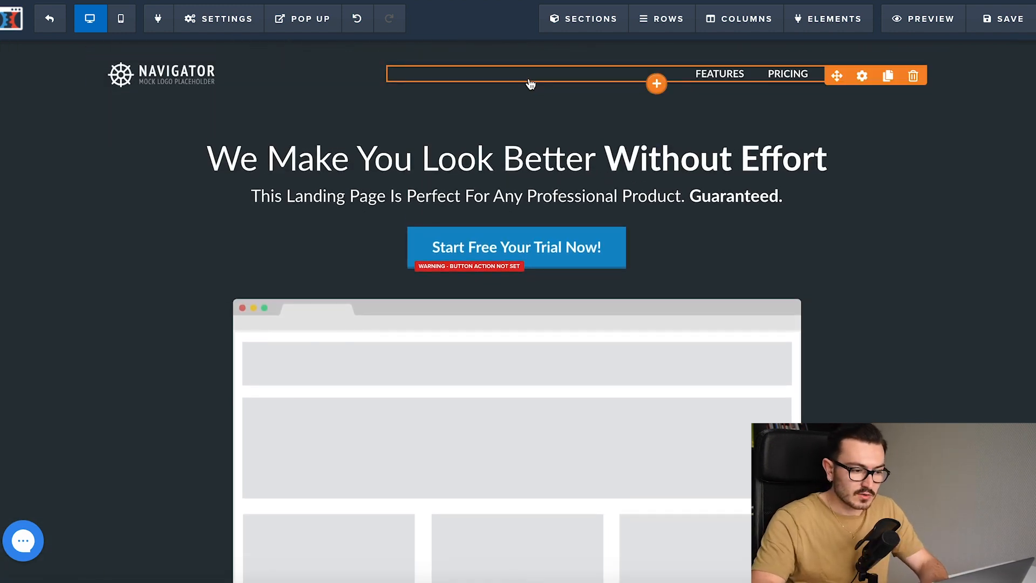
mouse_move(515, 96)
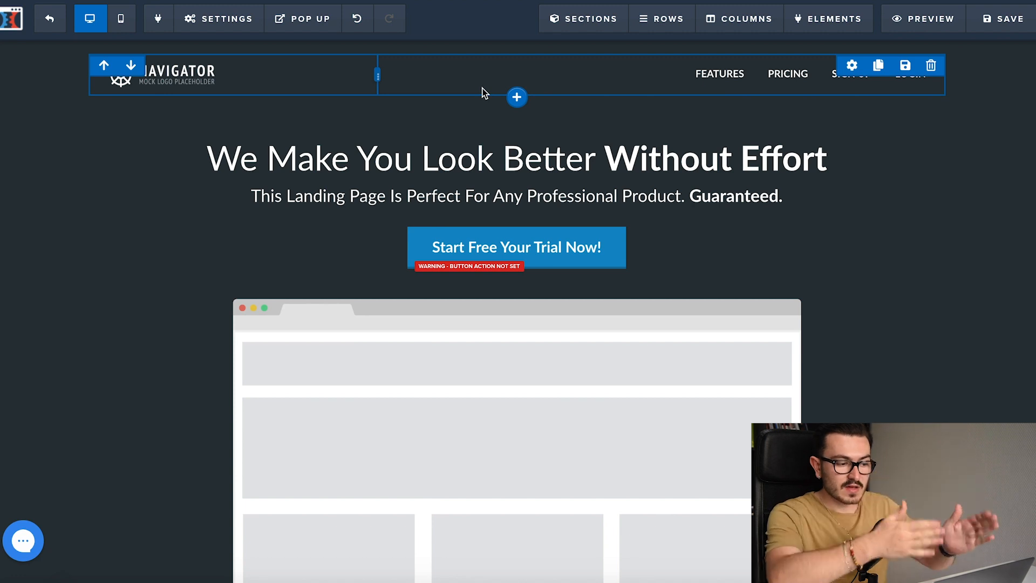
scroll(484, 93, down, 15)
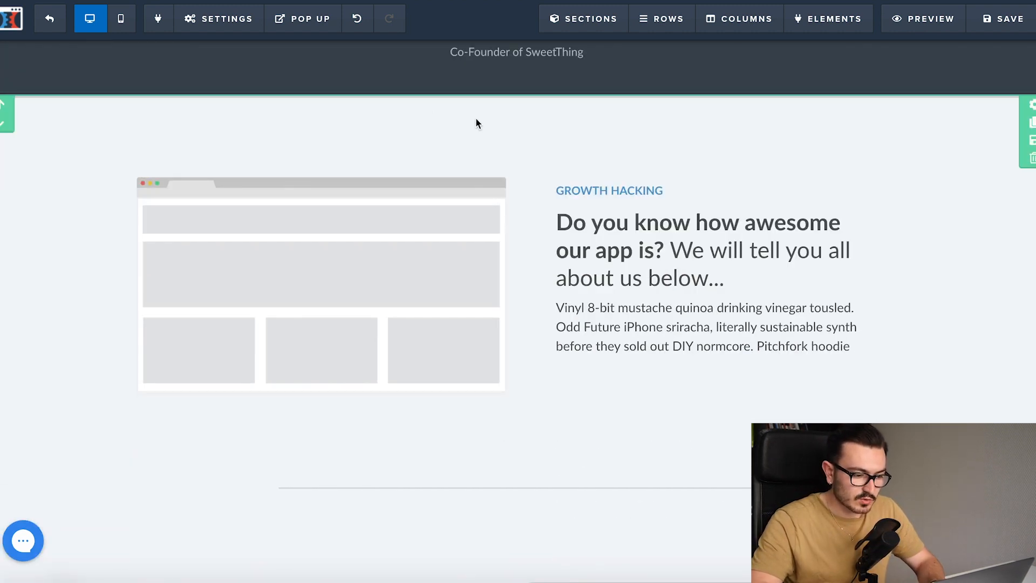
scroll(534, 194, down, 3)
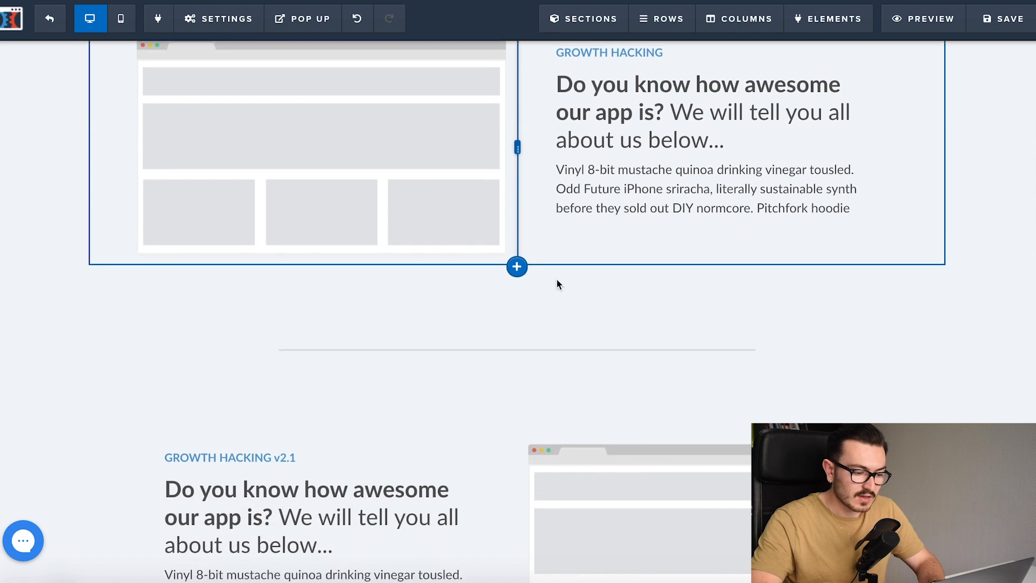
scroll(529, 339, down, 4)
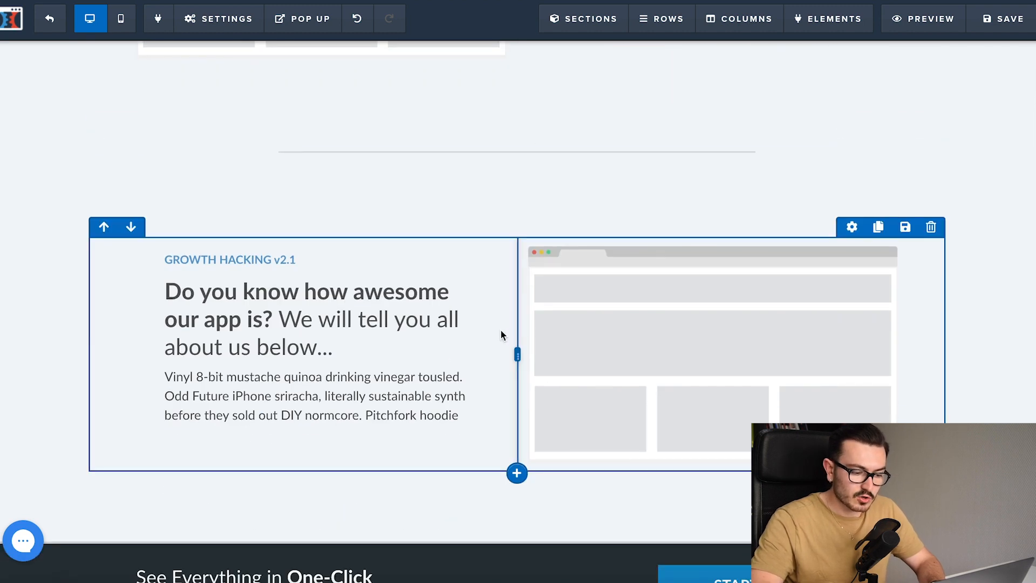
scroll(500, 329, up, 20)
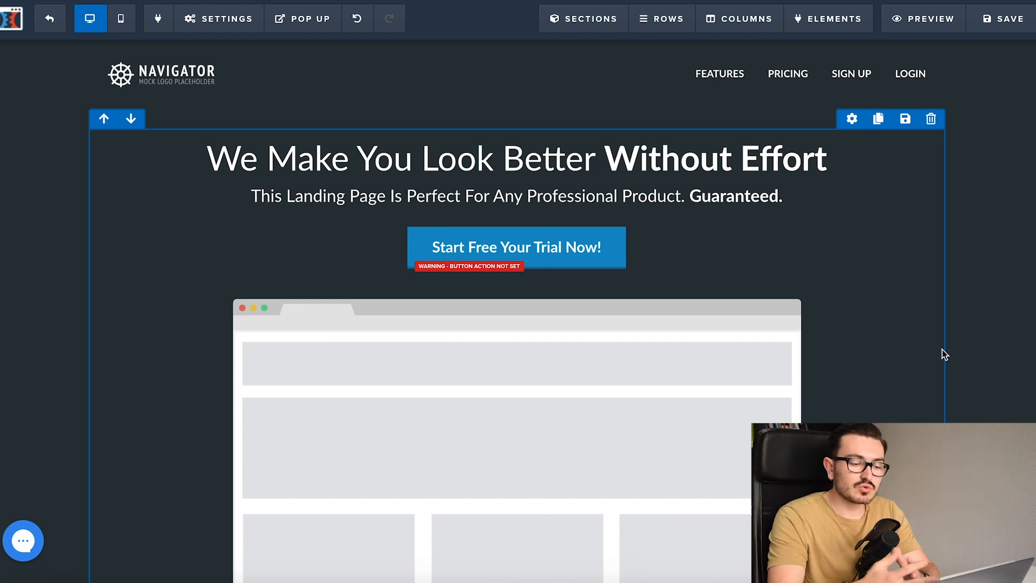
scroll(944, 355, down, 6)
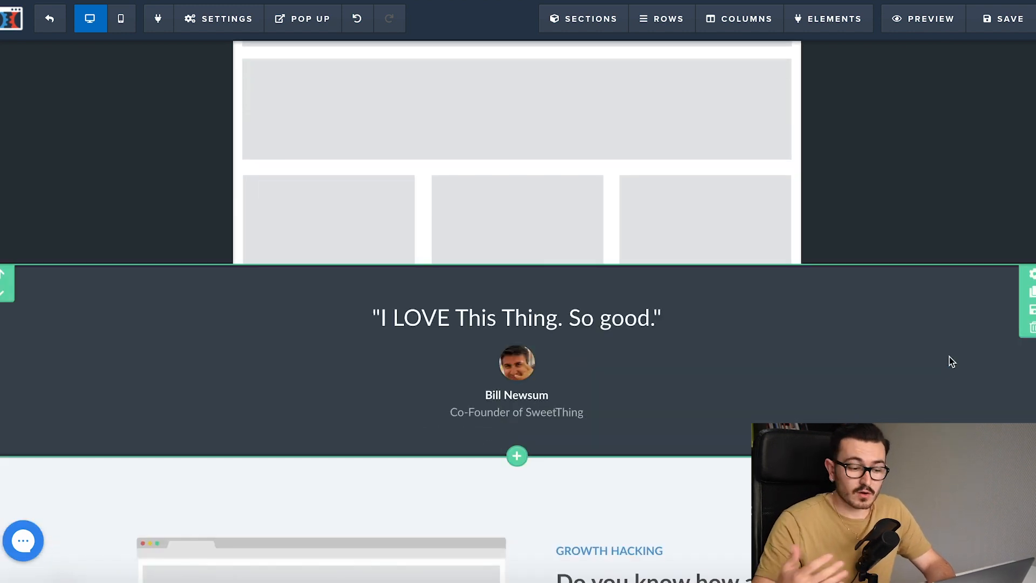
scroll(949, 357, down, 1)
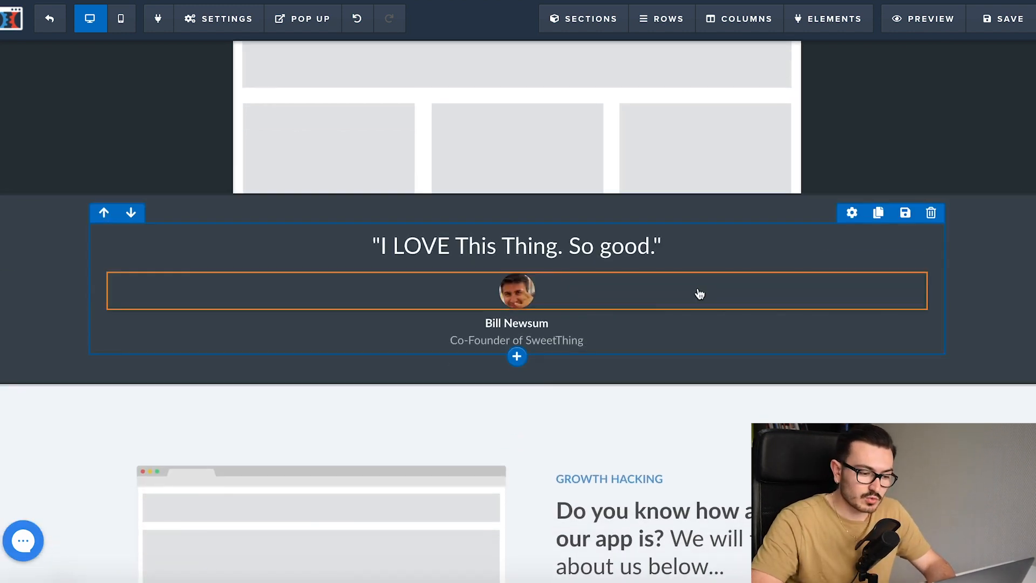
scroll(797, 336, up, 3)
scroll(833, 371, up, 5)
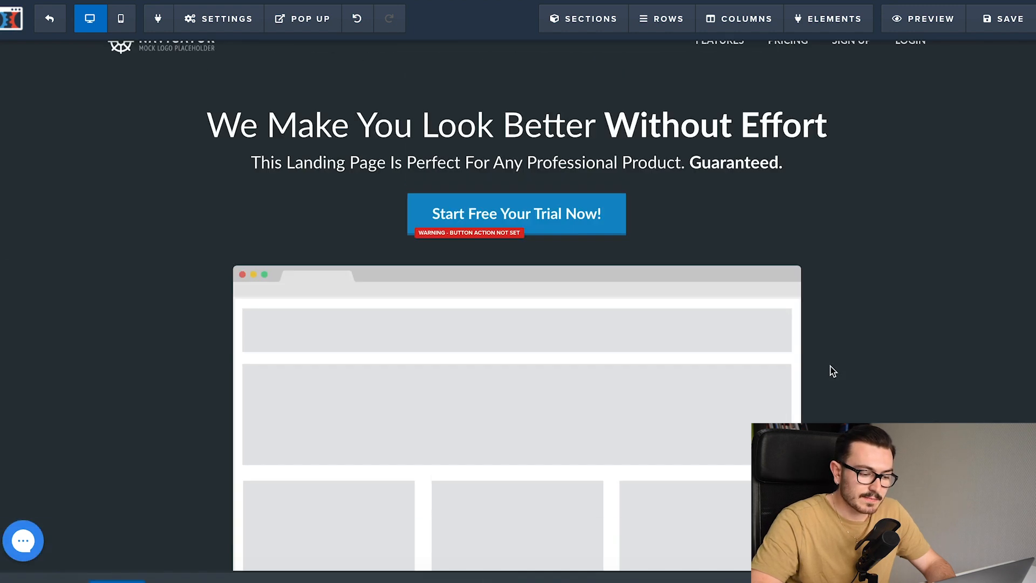
scroll(826, 356, down, 4)
scroll(500, 360, up, 5)
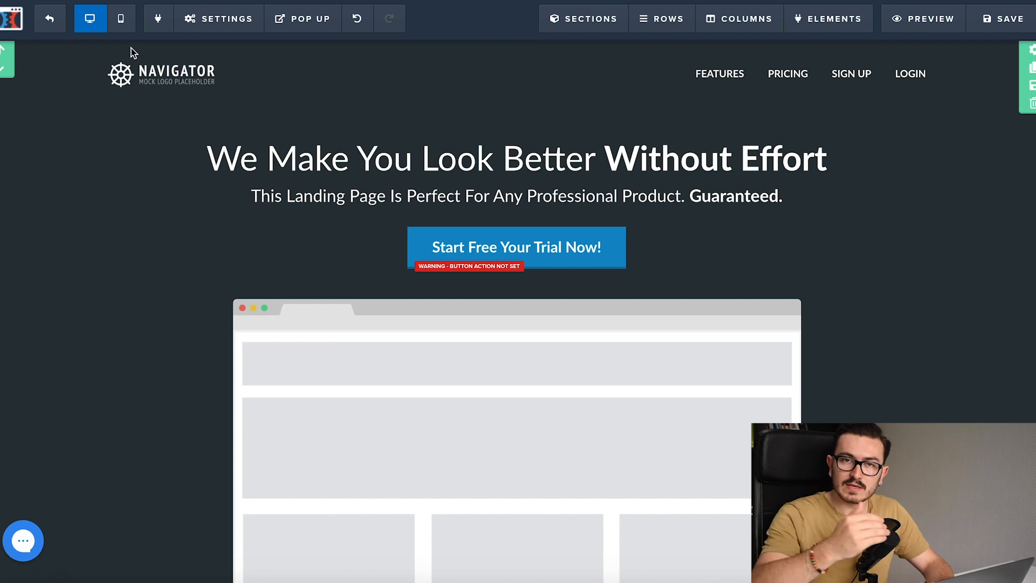
scroll(131, 47, down, 5)
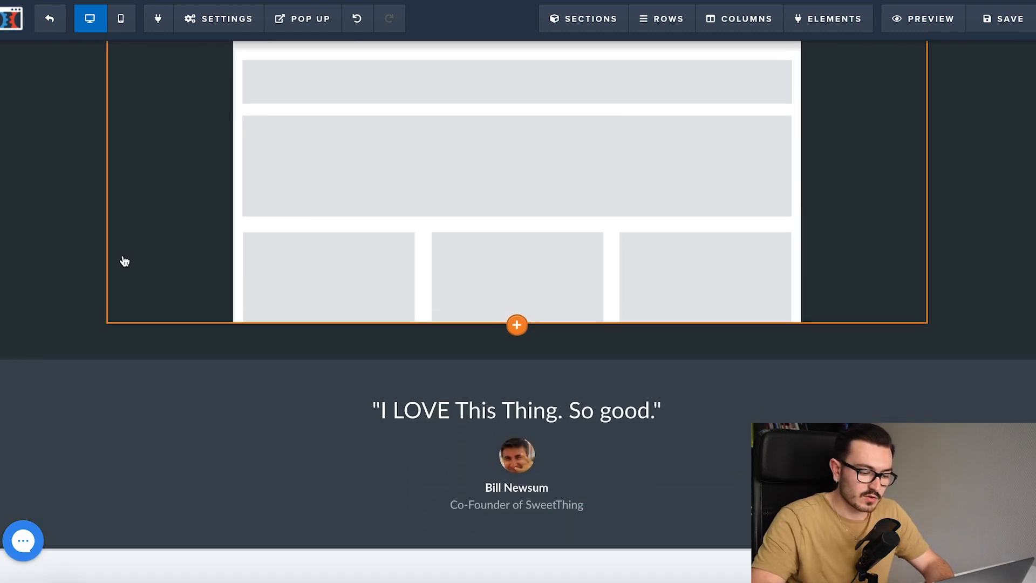
scroll(548, 325, up, 5)
Add a Full Width section above the Navigator header of the page
mouse_move(624, 25)
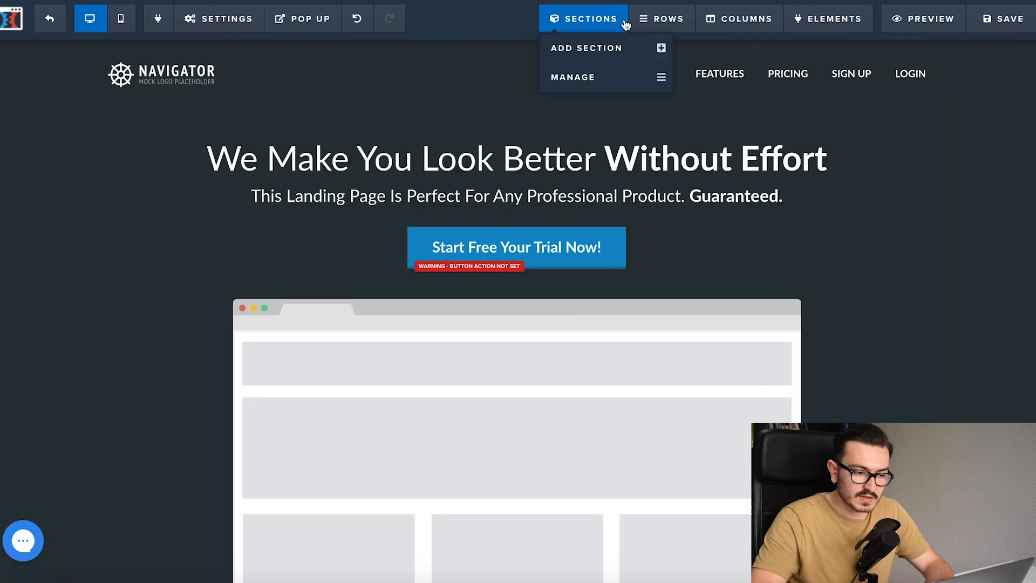
click(604, 54)
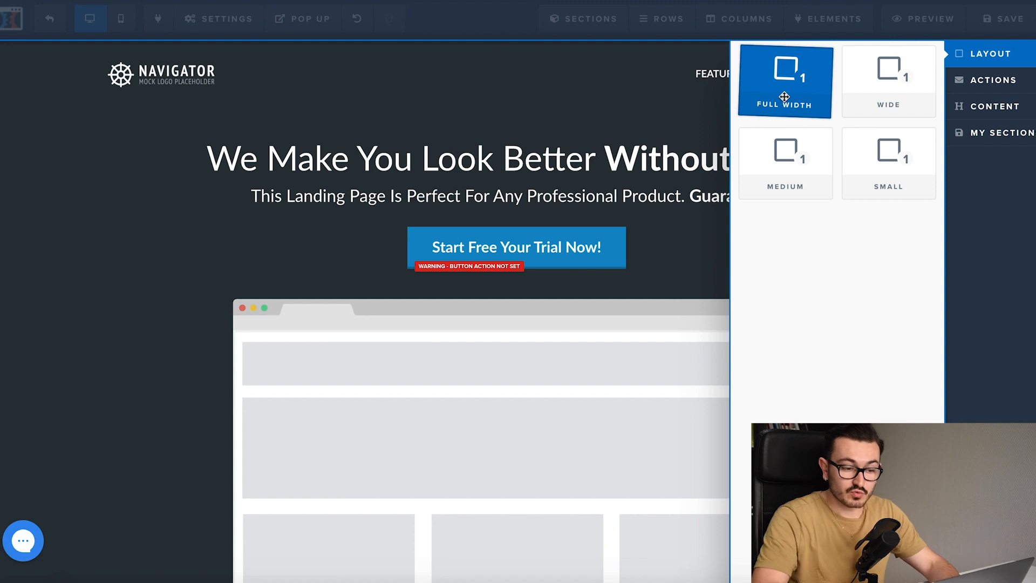
drag(783, 74, 510, 67)
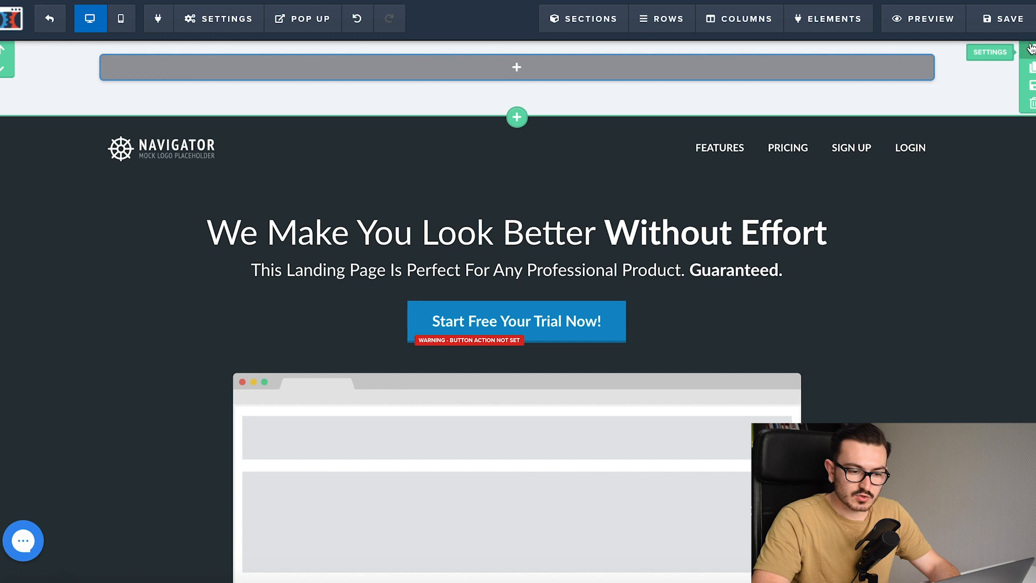
Set the background color of the new full-width section to bright red in its section settings
click(1031, 49)
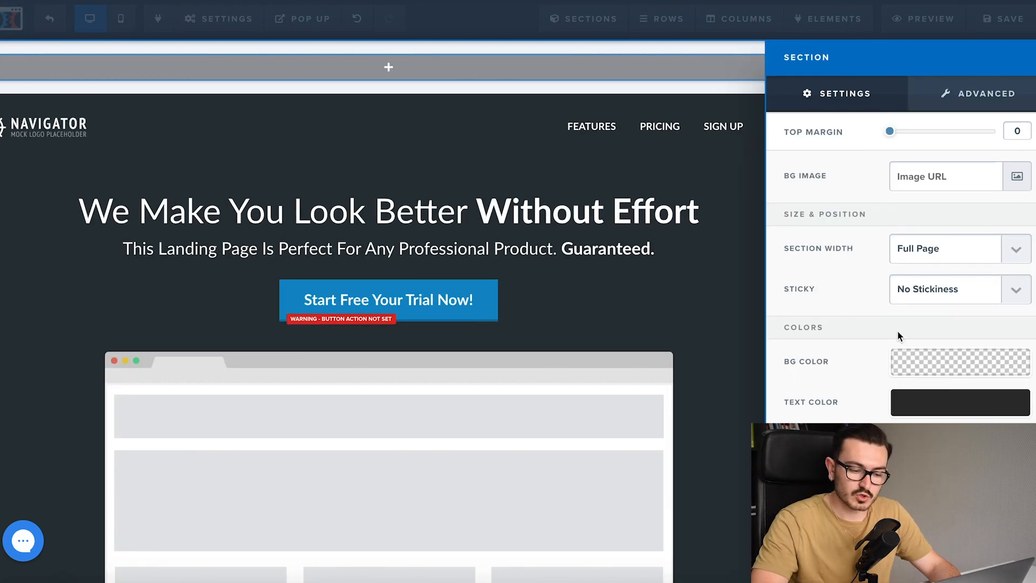
click(640, 155)
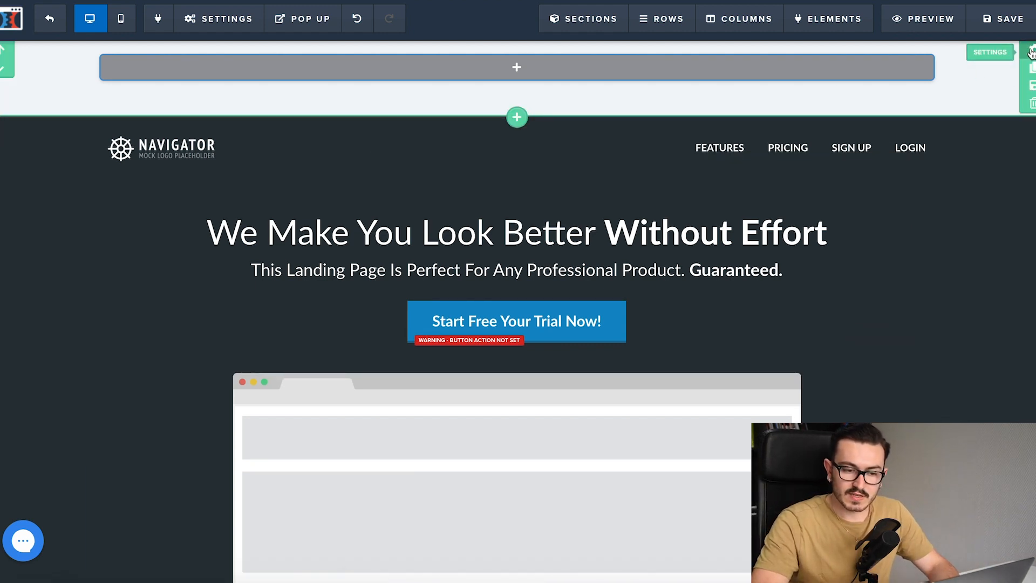
click(1032, 50)
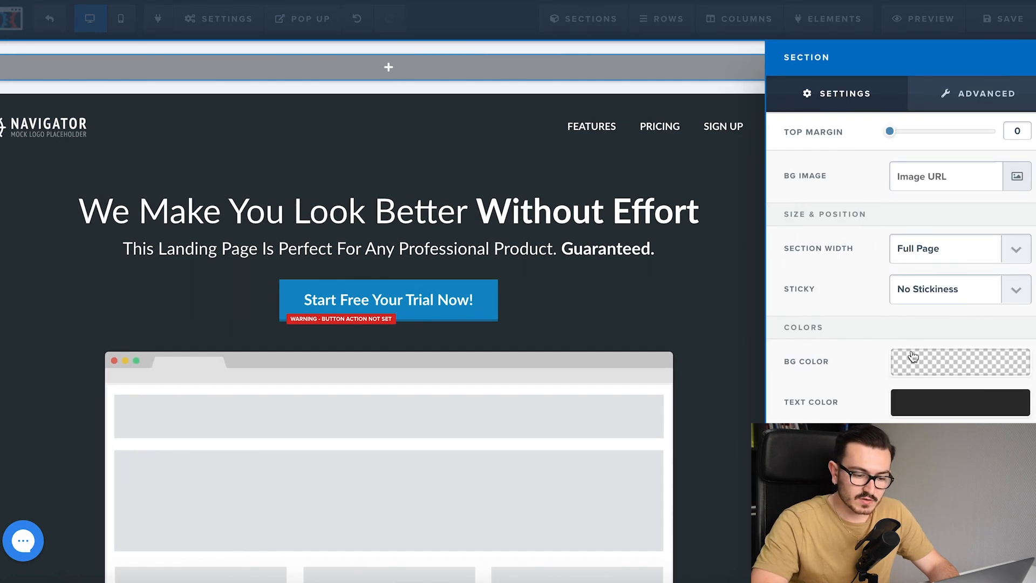
click(909, 360)
click(978, 396)
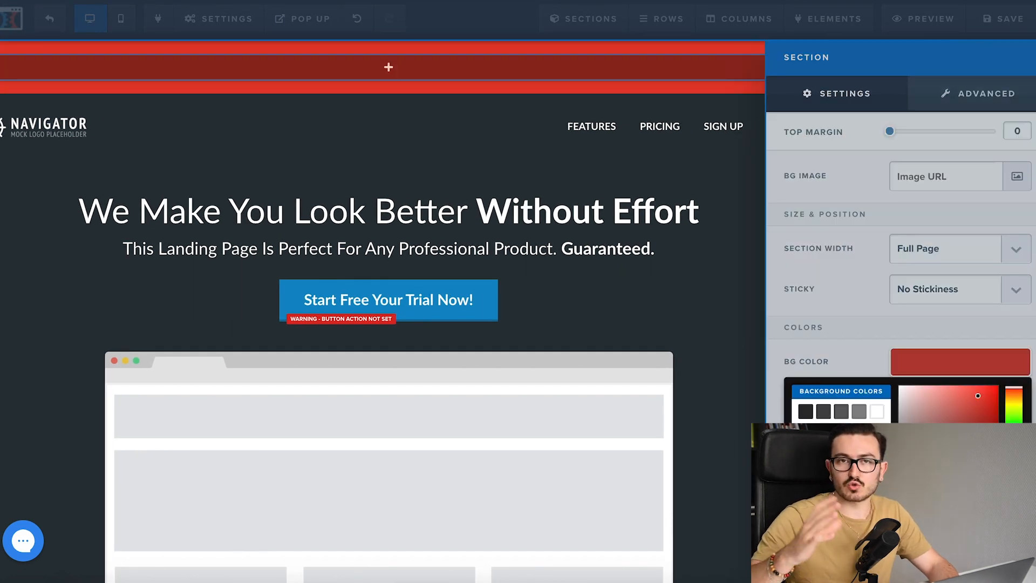
drag(978, 396, 997, 384)
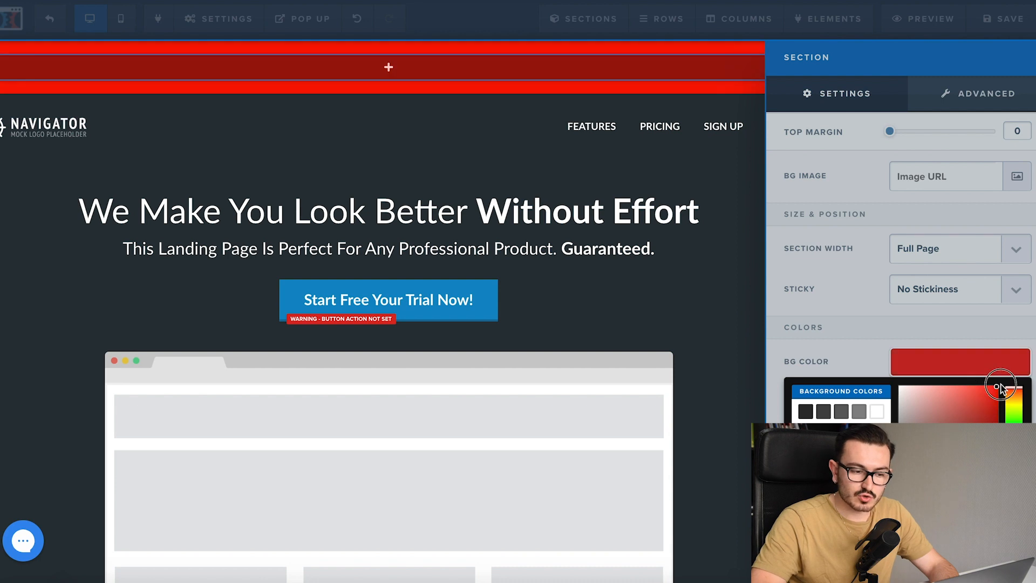
click(1004, 361)
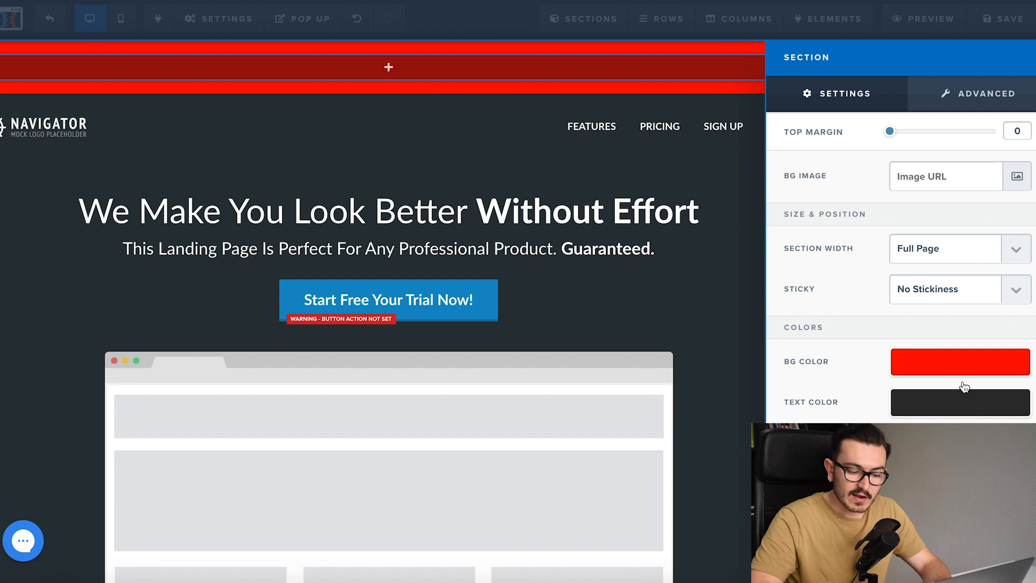
Reduce the red section's vertical padding slightly, and close its settings
scroll(925, 374, down, 1)
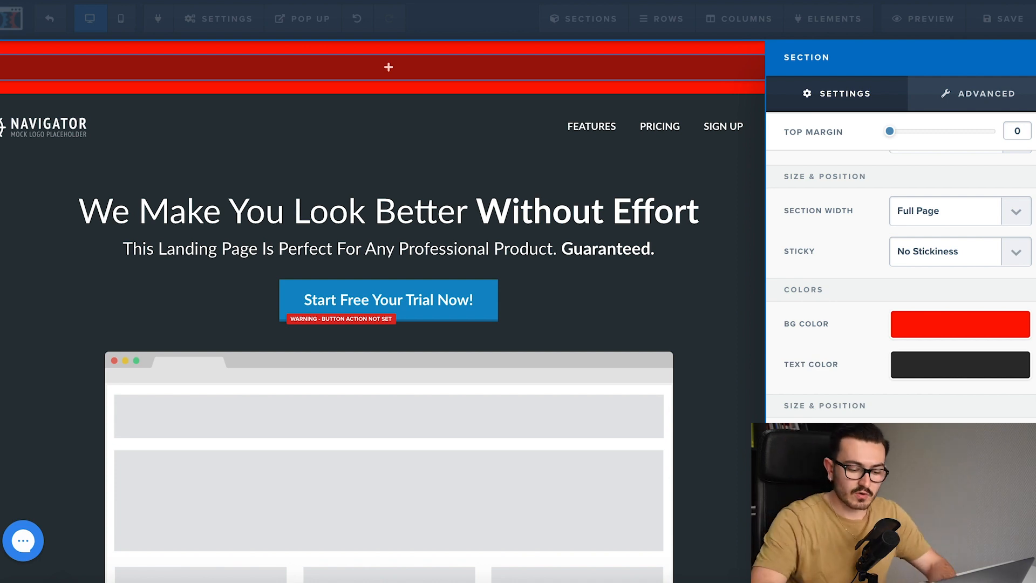
drag(898, 440, 897, 472)
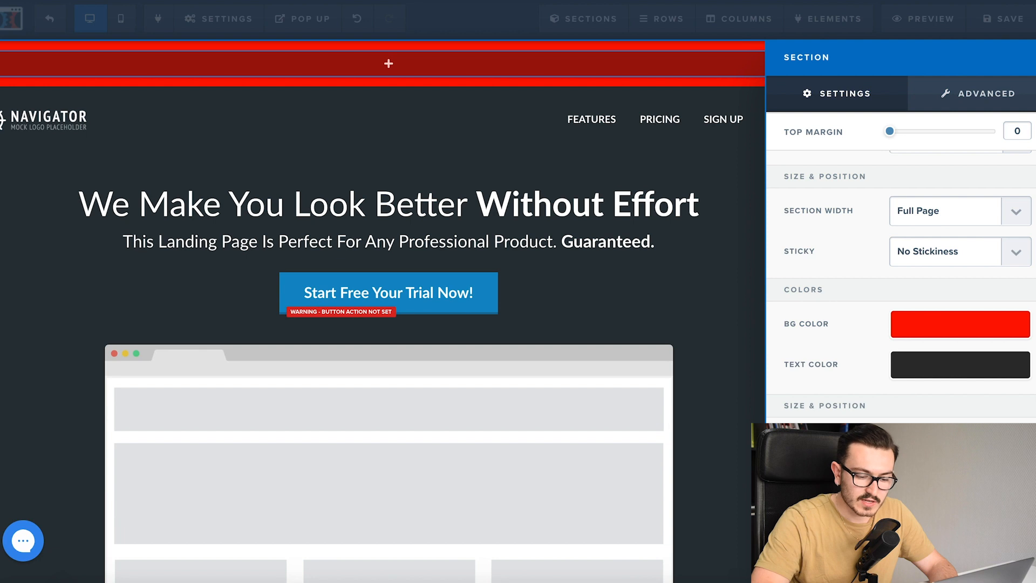
click(741, 406)
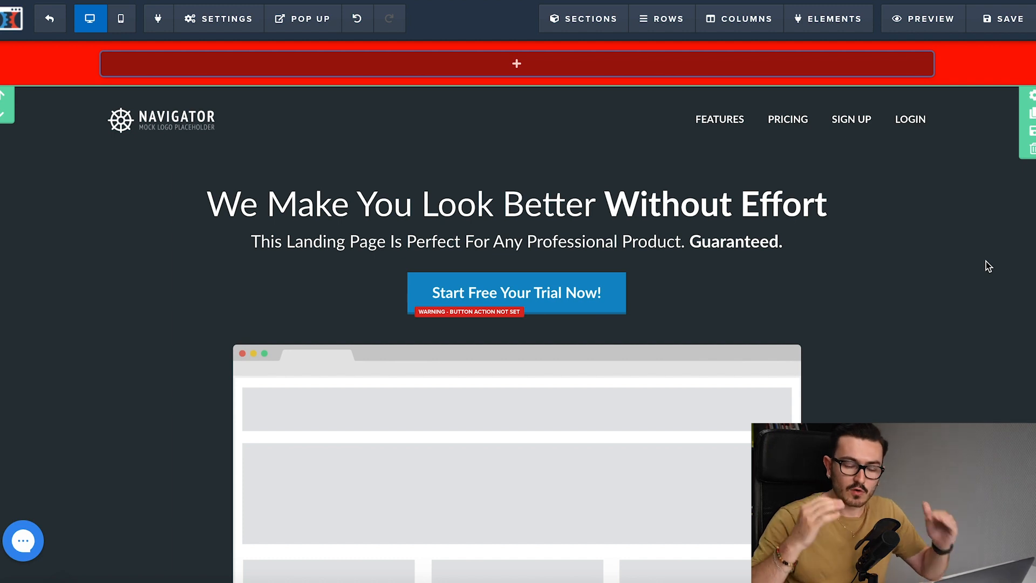
Add a 1-column row inside the red section at the head of the page
mouse_move(543, 67)
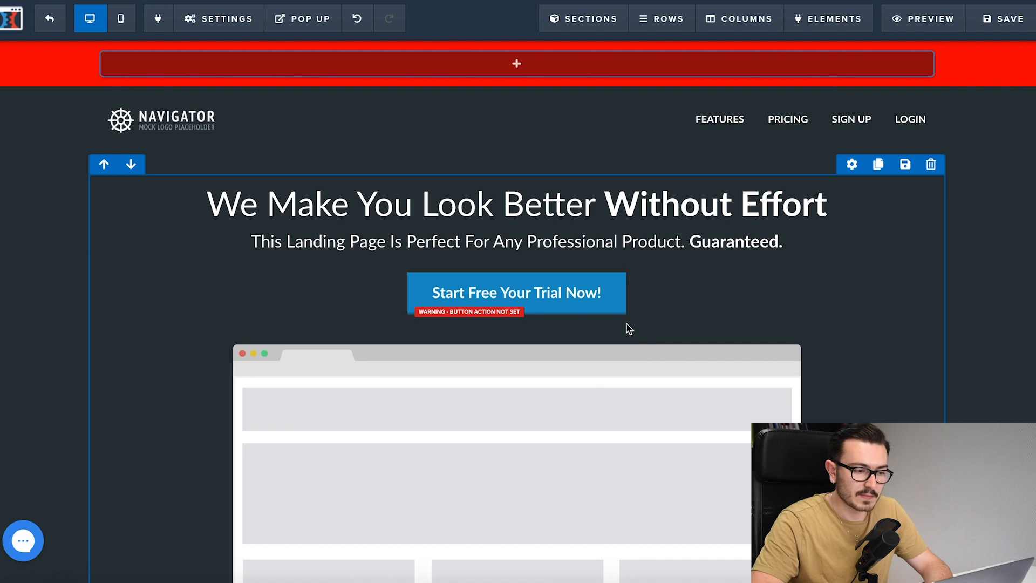
click(516, 64)
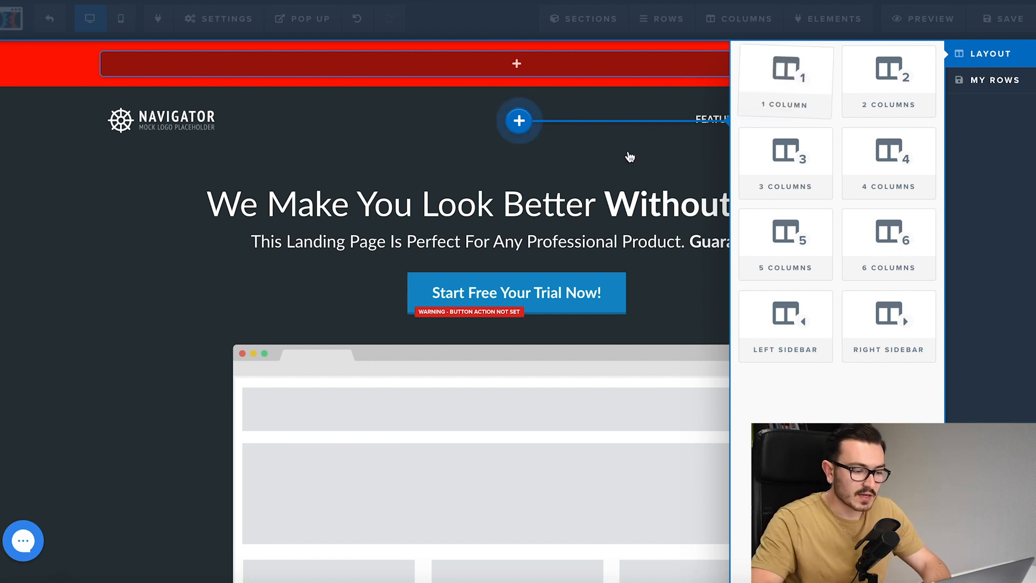
click(510, 200)
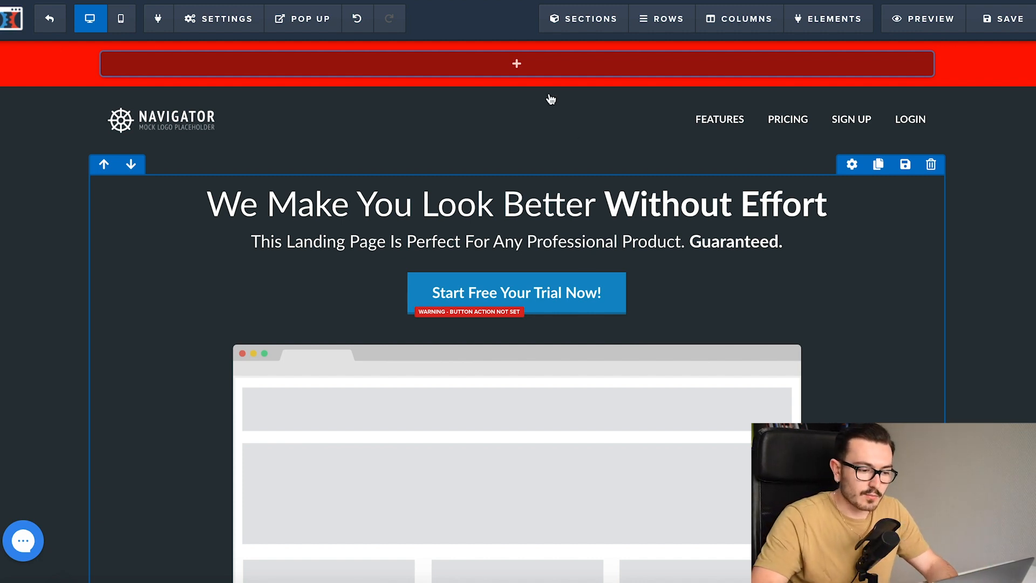
click(538, 70)
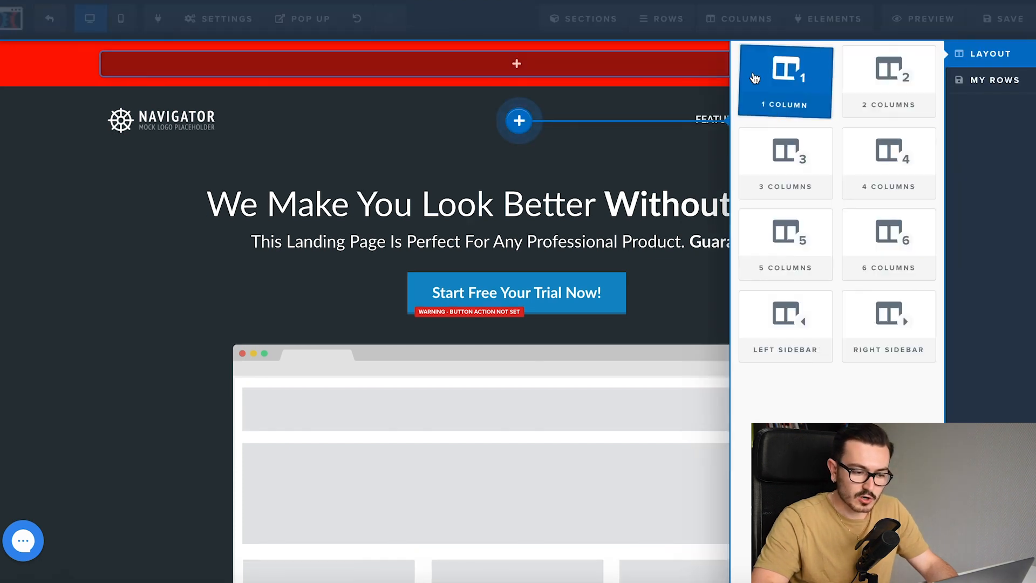
click(773, 79)
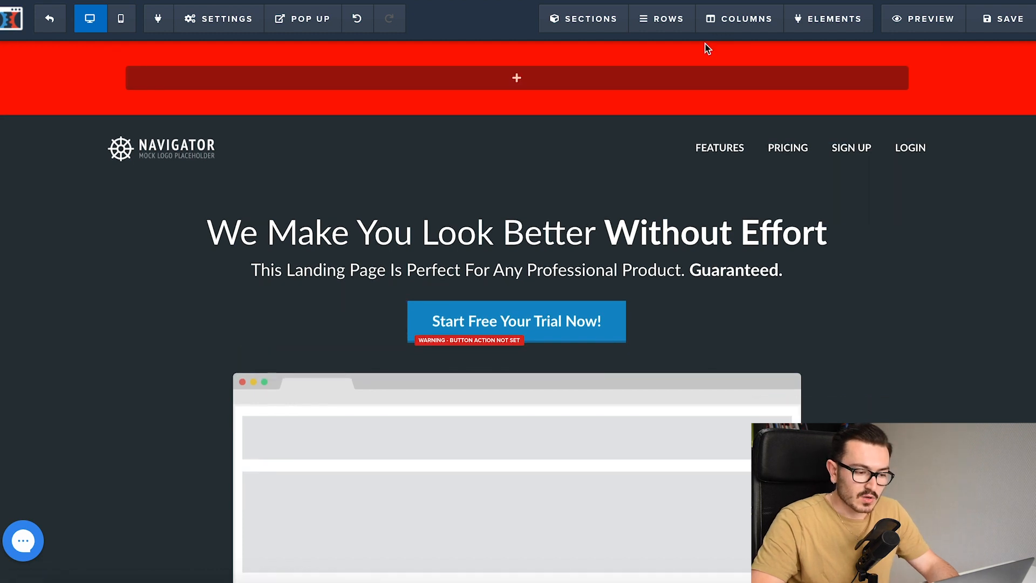
Add a Headline element to the one-column row in the red section
mouse_move(799, 21)
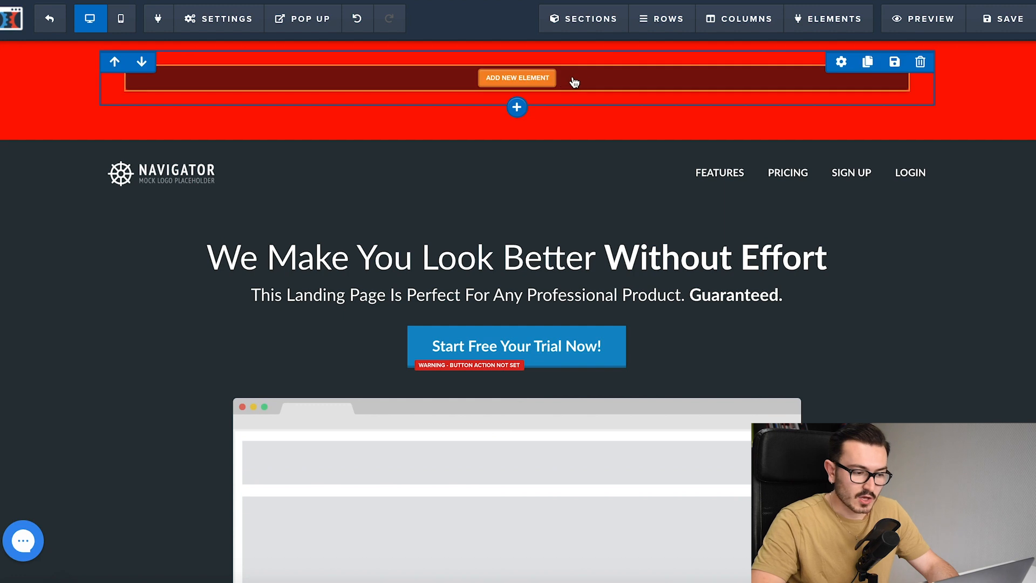
click(537, 82)
scroll(889, 324, down, 5)
scroll(889, 325, up, 5)
drag(890, 330, 892, 332)
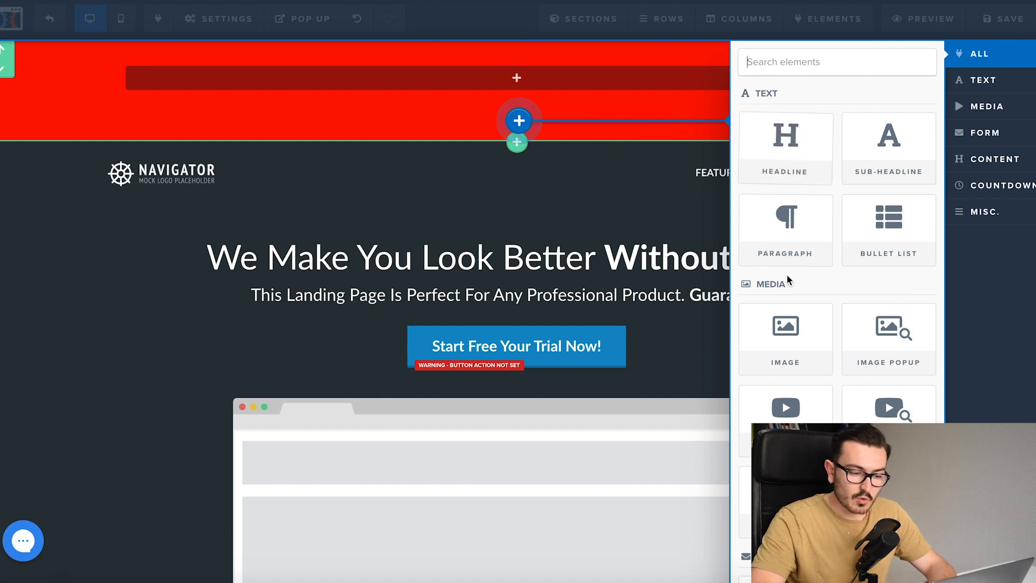
scroll(804, 194, down, 1)
scroll(804, 200, down, 3)
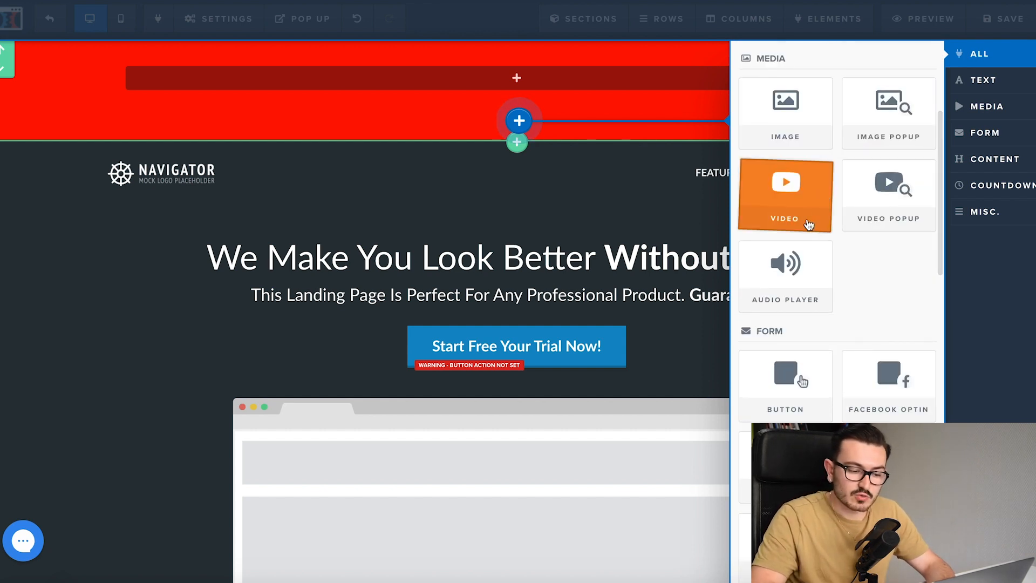
scroll(806, 270, down, 3)
scroll(787, 366, down, 5)
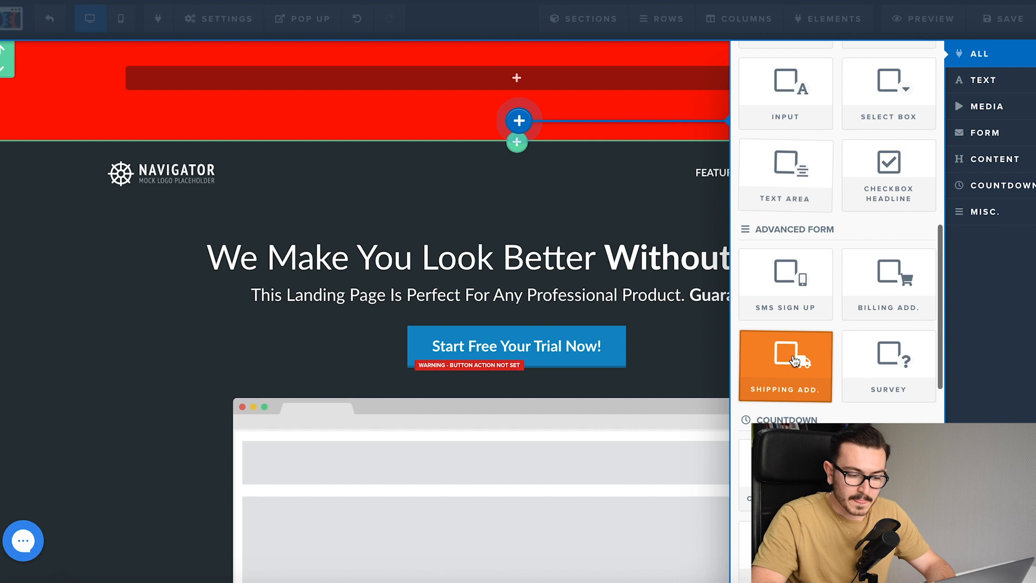
scroll(795, 354, down, 6)
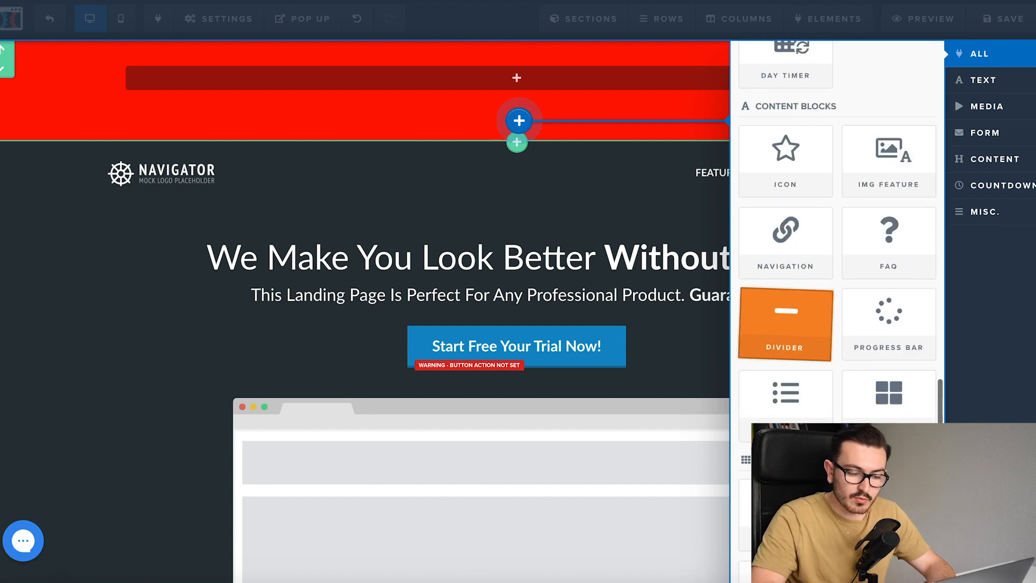
scroll(875, 383, down, 3)
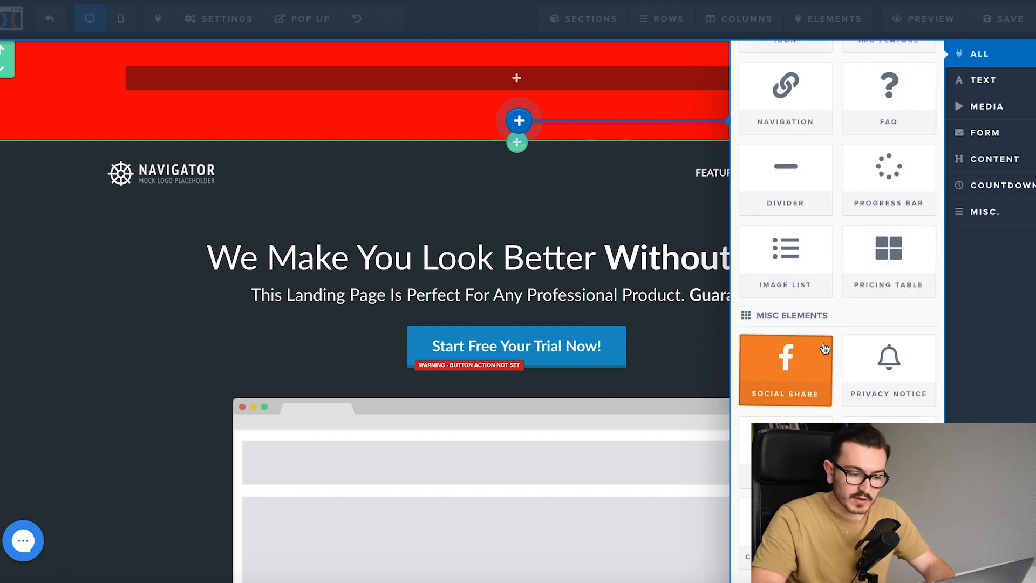
scroll(825, 348, up, 15)
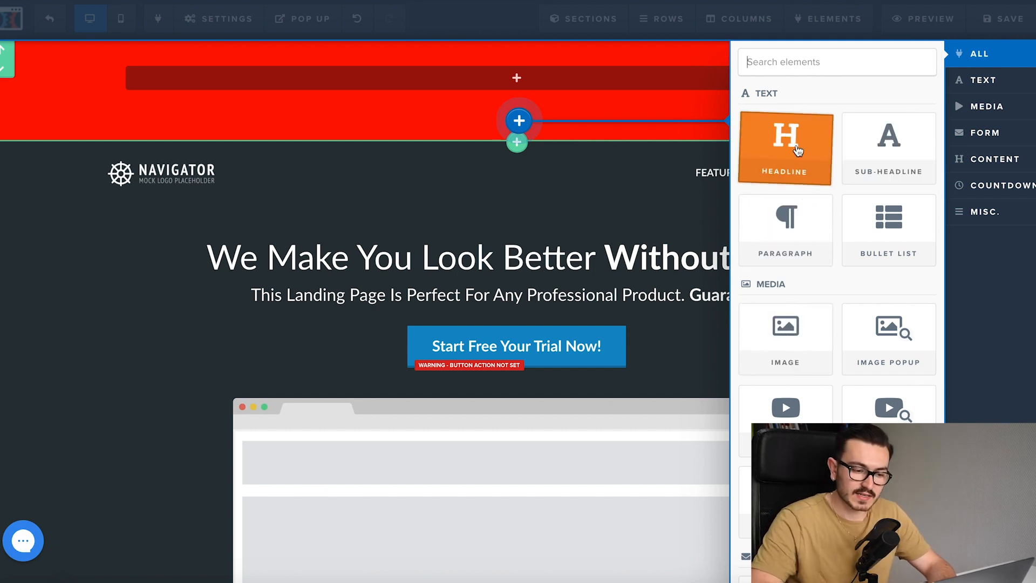
mouse_move(776, 149)
mouse_down()
mouse_move(763, 85)
mouse_move(599, 66)
mouse_move(549, 76)
mouse_up()
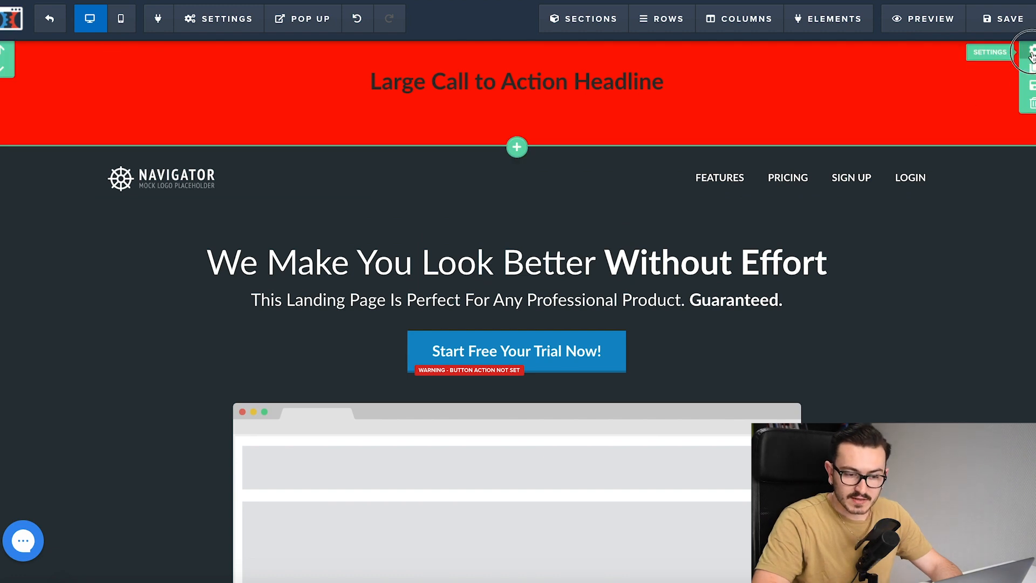
Reduce the red section's vertical padding slightly and set its headline's text color to white
click(975, 92)
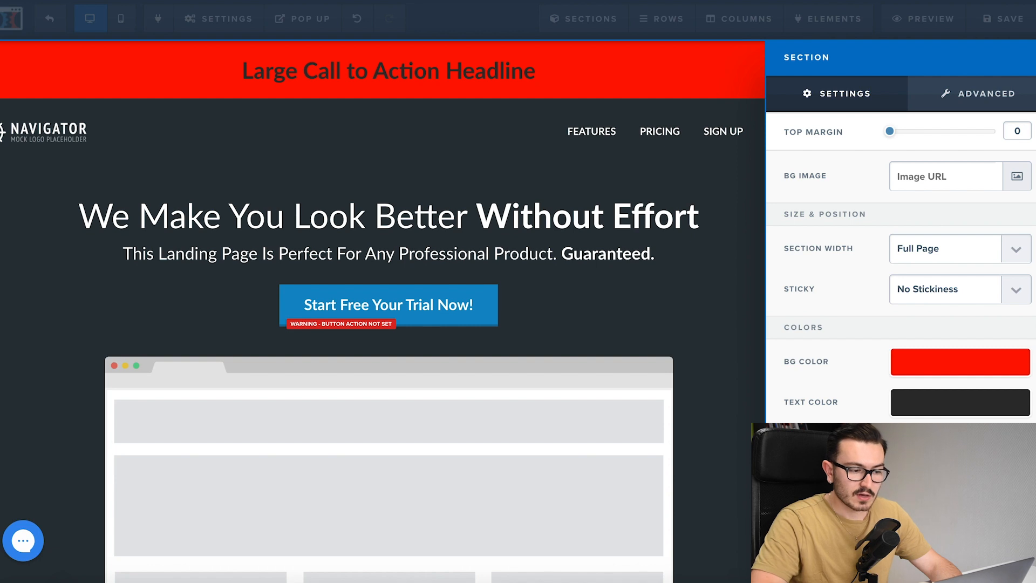
click(622, 228)
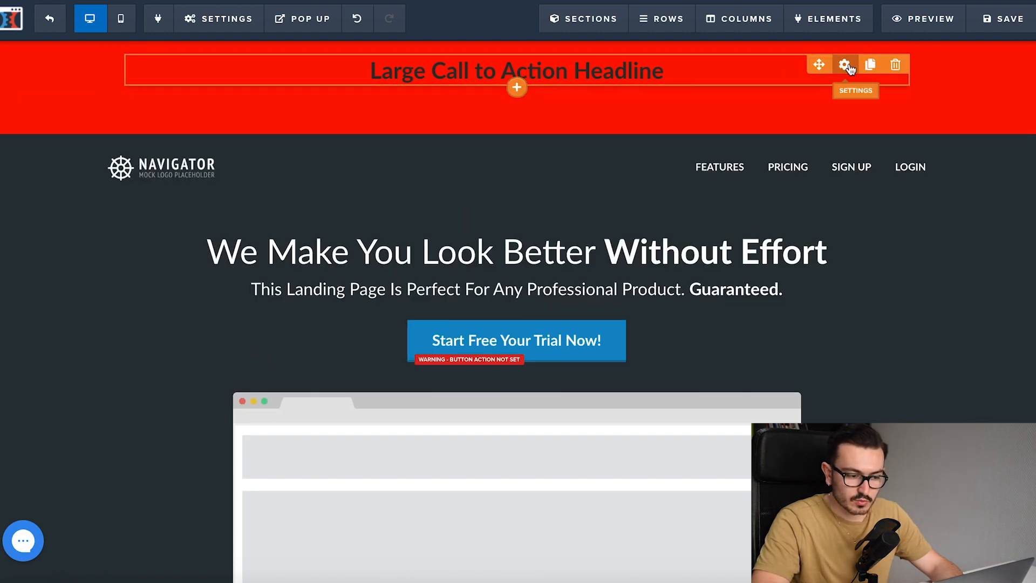
click(845, 66)
click(921, 287)
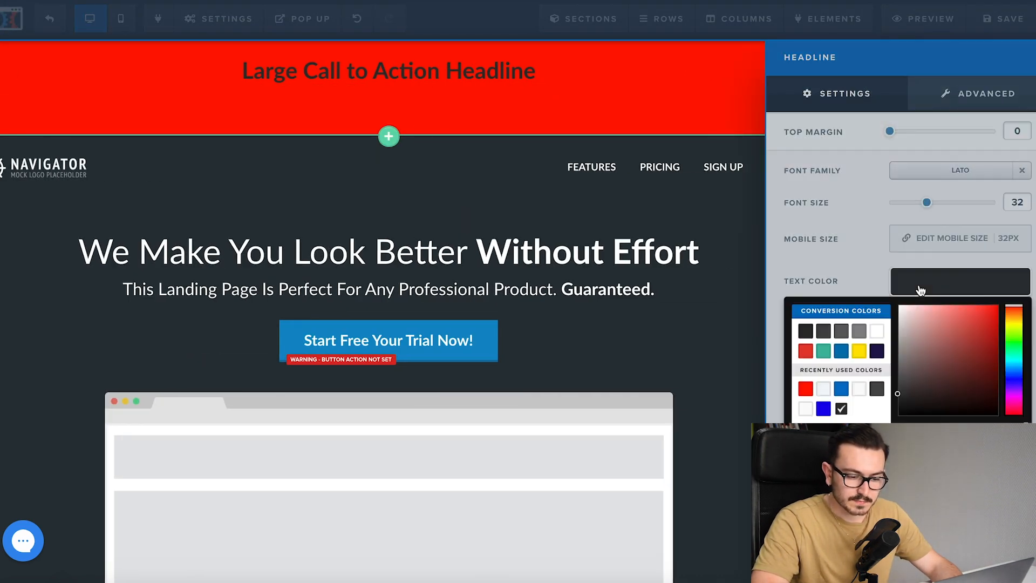
click(877, 332)
click(671, 286)
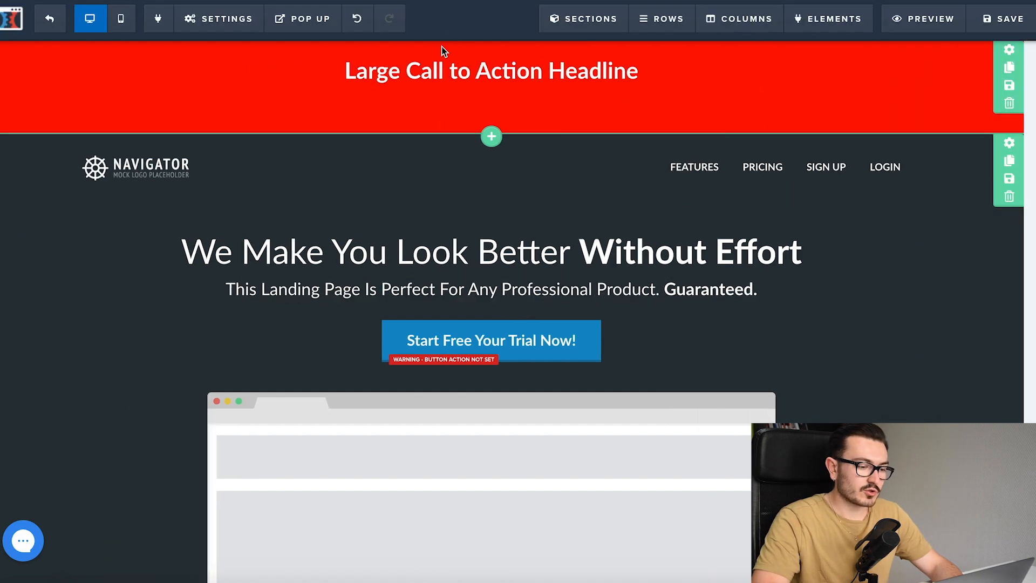
Replace the red section's headline text with "Profitez de notre offre à -50%"
triple_click(451, 69)
text(Profitez de)
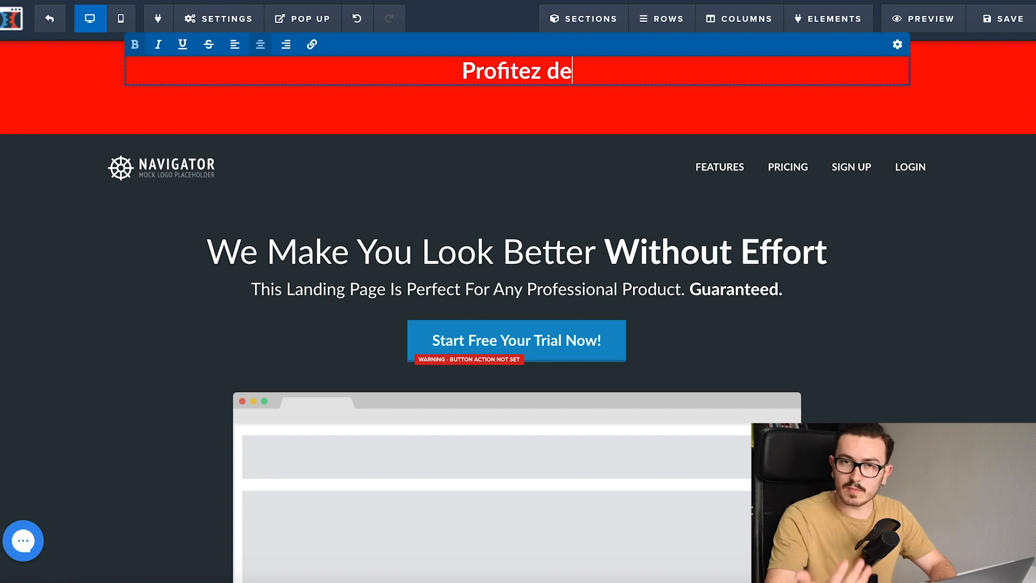
text( notre )
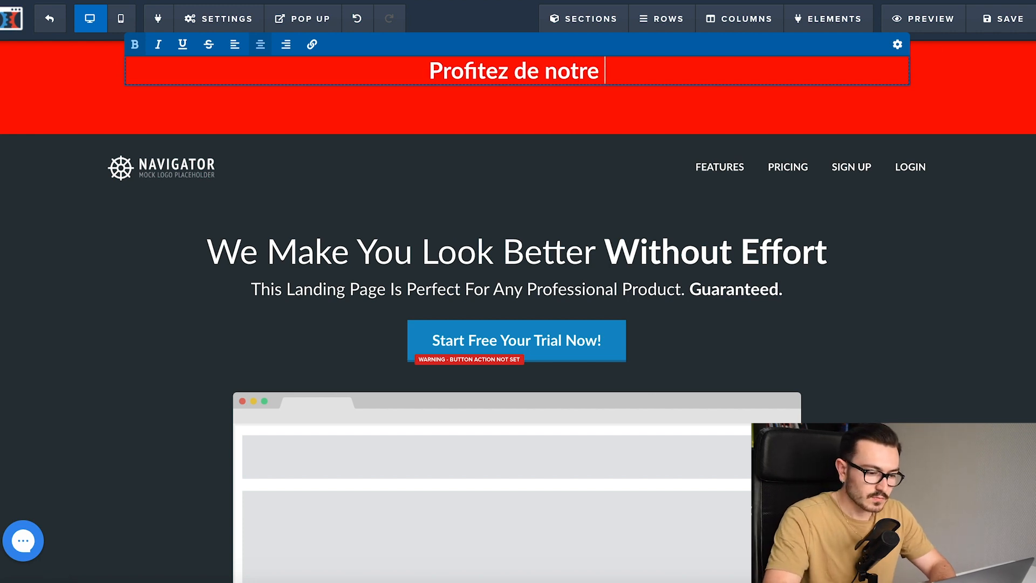
text(offre à -50%)
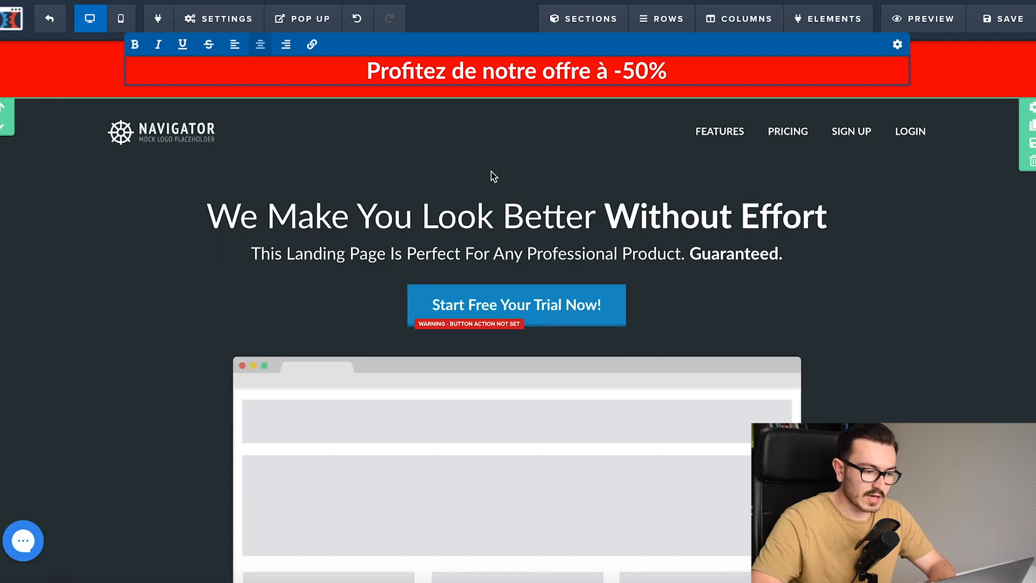
click(686, 163)
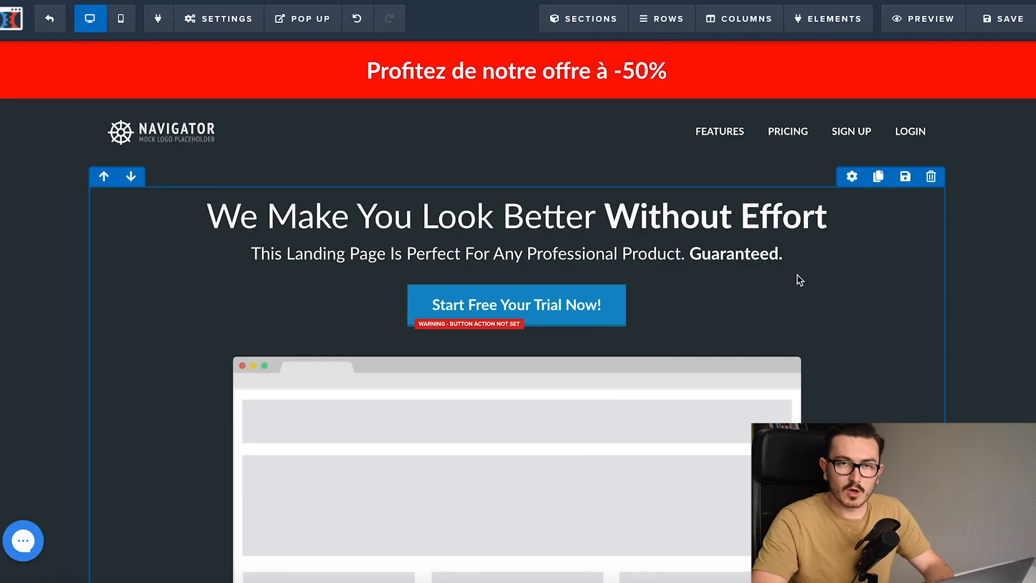
Set the red section's sticky option to Stick To Top On Scroll and close its settings
scroll(798, 276, down, 3)
scroll(797, 277, up, 3)
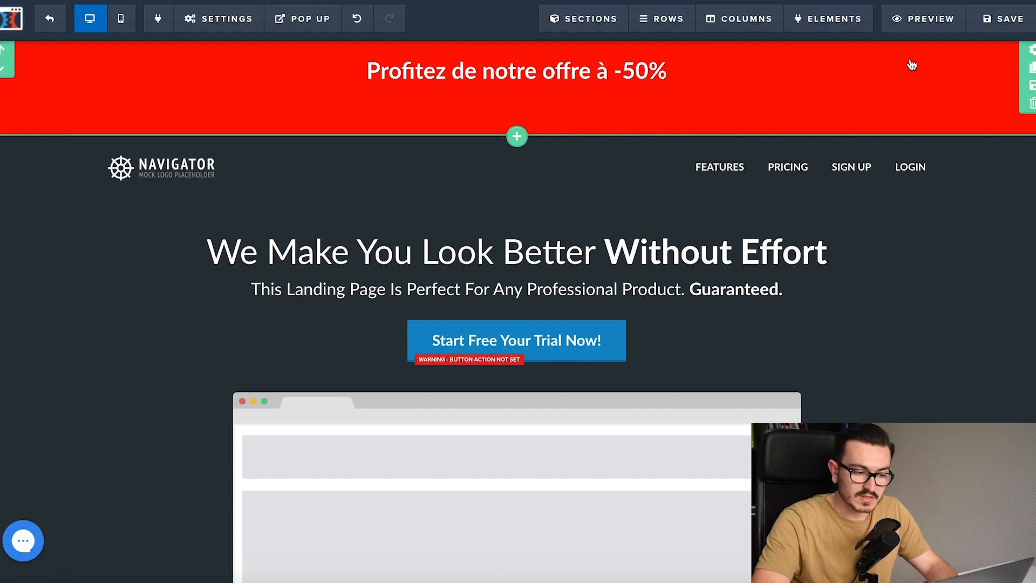
click(1031, 52)
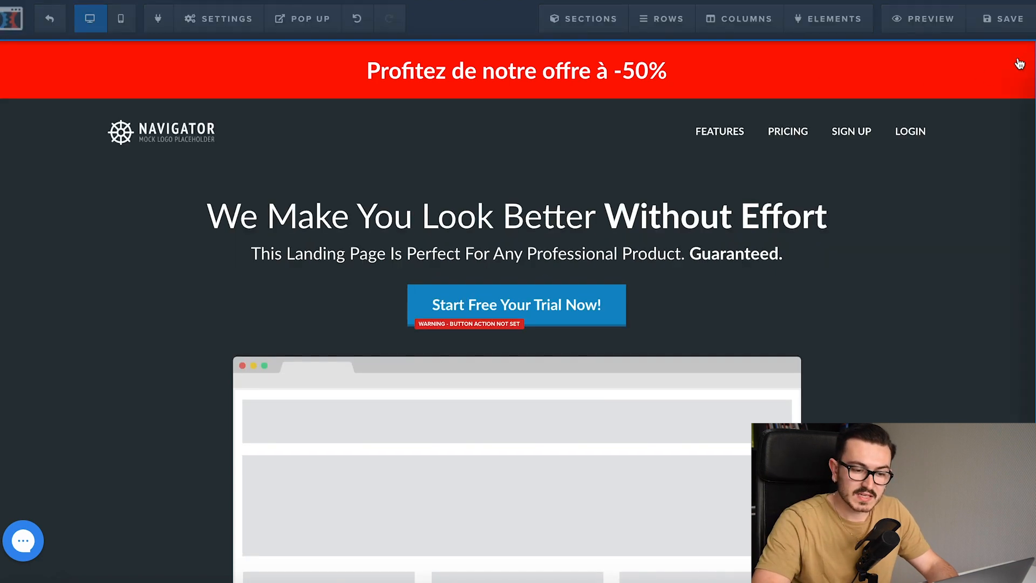
click(917, 300)
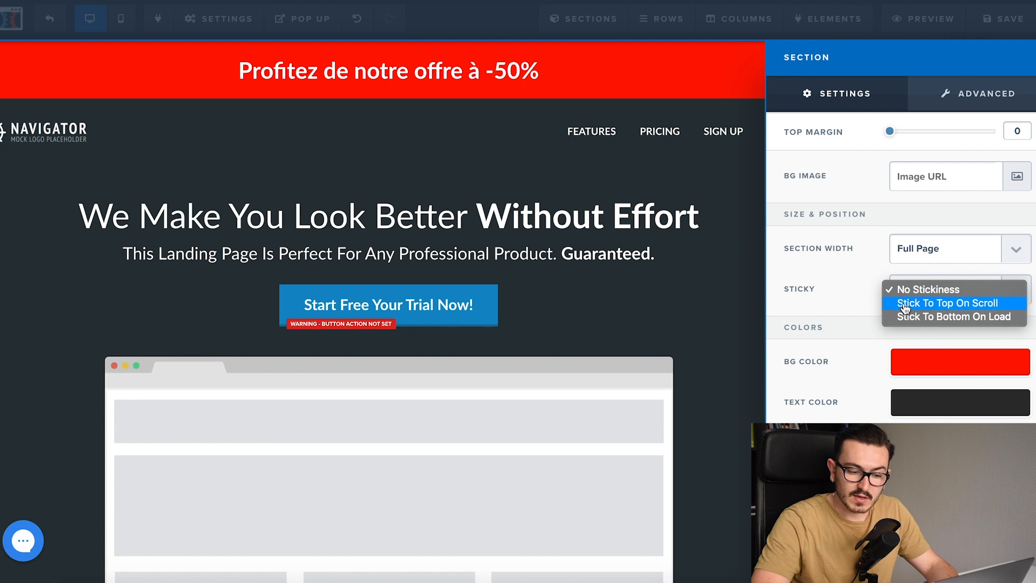
click(965, 305)
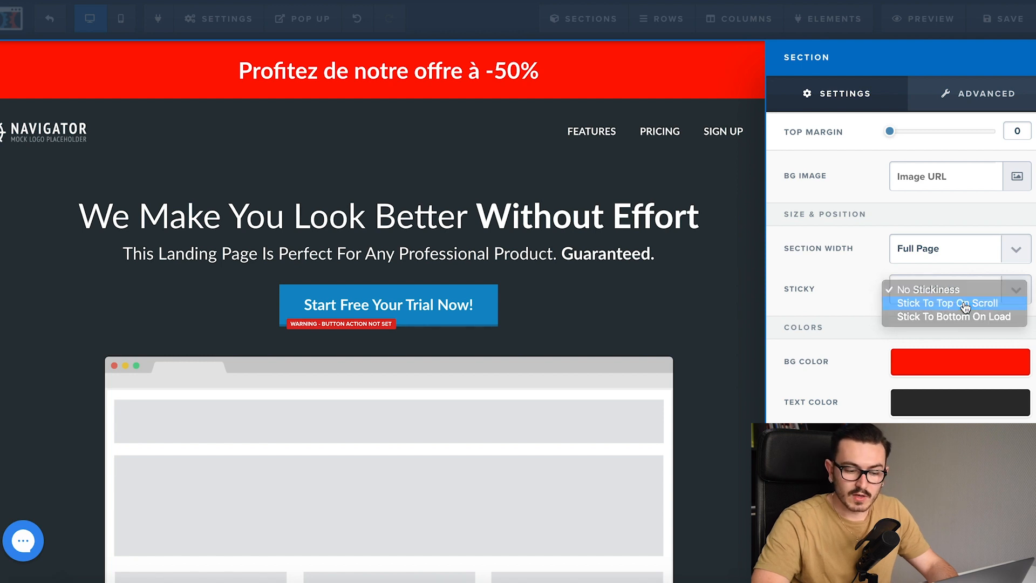
click(698, 216)
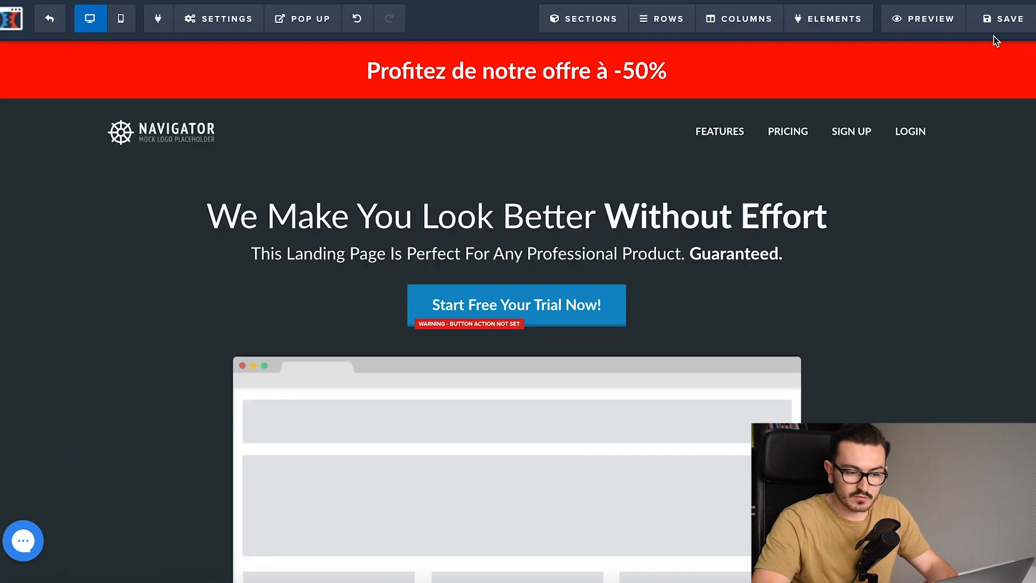
Save the page, preview it over its full length to check the sticky red banner, and return to the editor
click(999, 22)
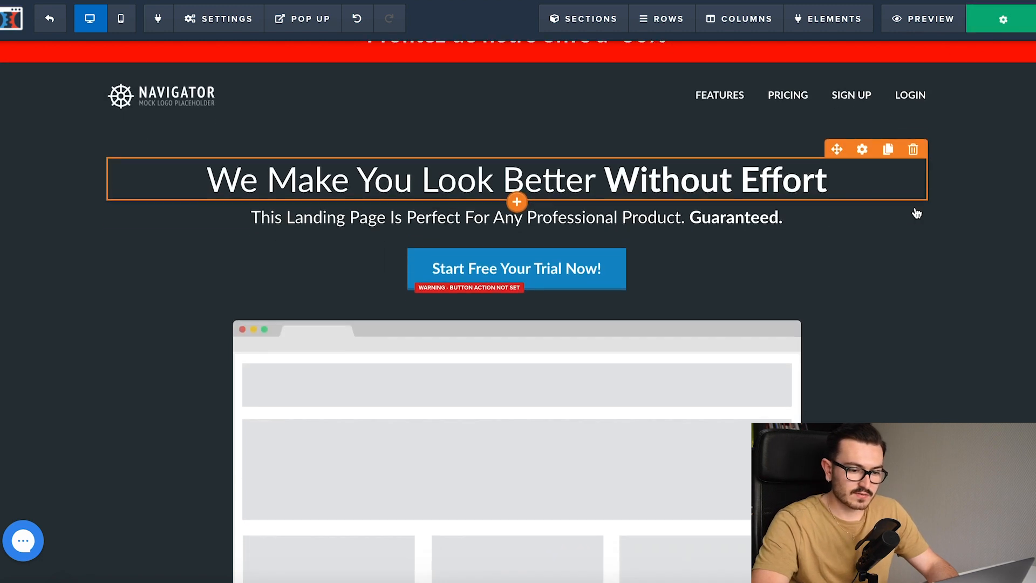
click(922, 21)
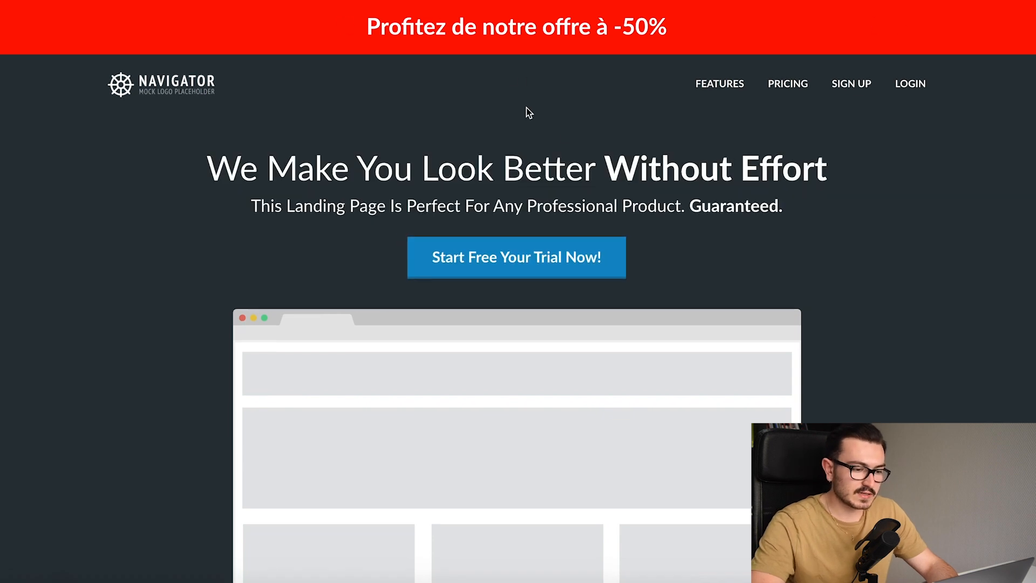
scroll(526, 108, down, 15)
scroll(526, 107, down, 3)
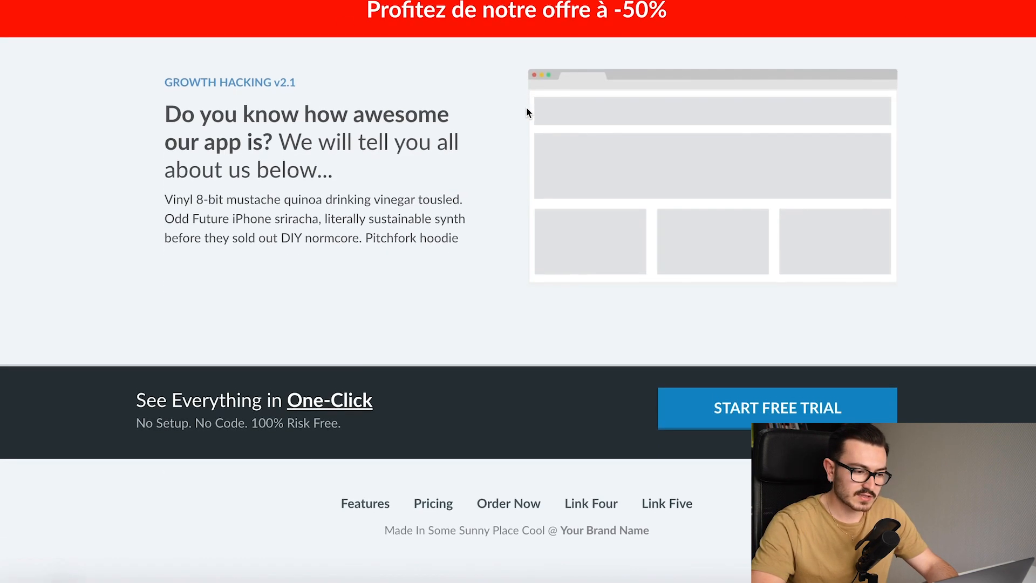
scroll(526, 107, up, 20)
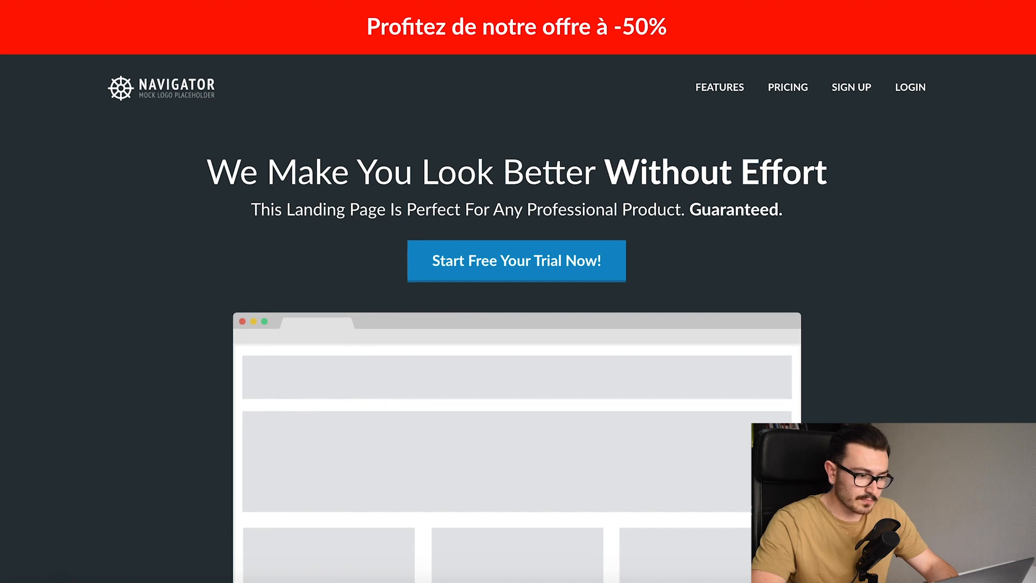
click(540, 1)
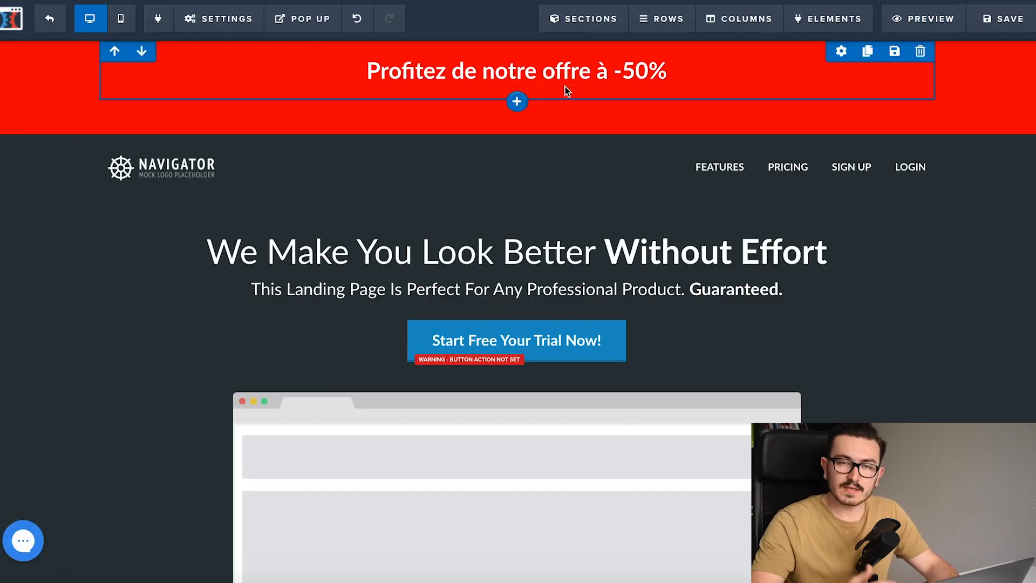
Add a 2-column row beneath the headline in the red section and narrow its first column to about a quarter of the row
click(516, 101)
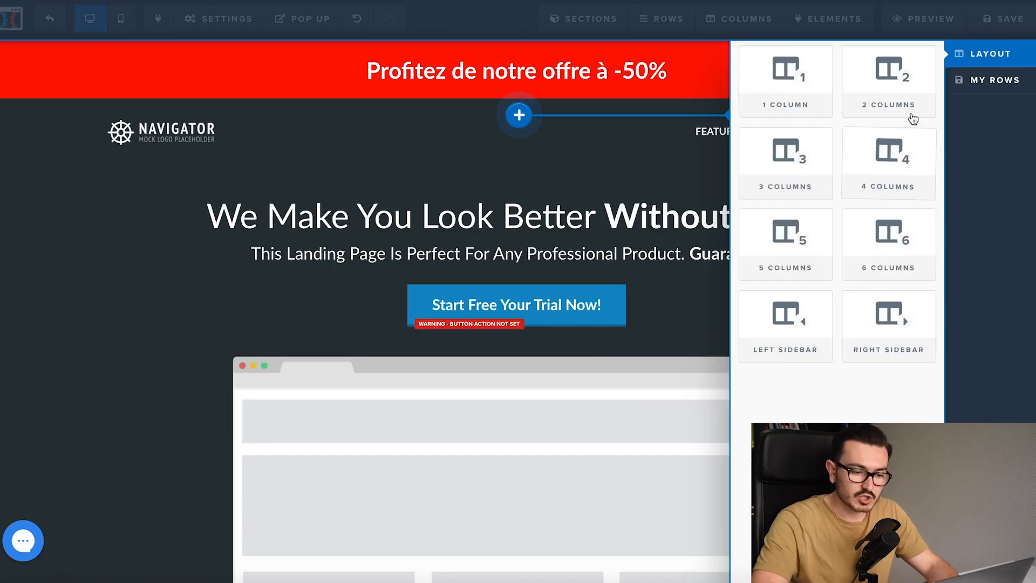
click(906, 100)
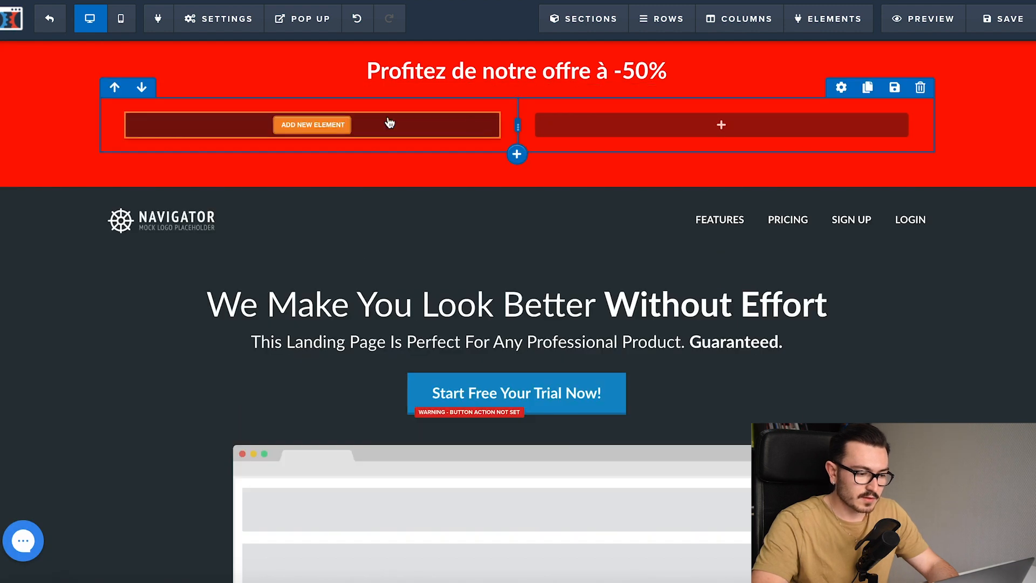
drag(518, 126, 314, 121)
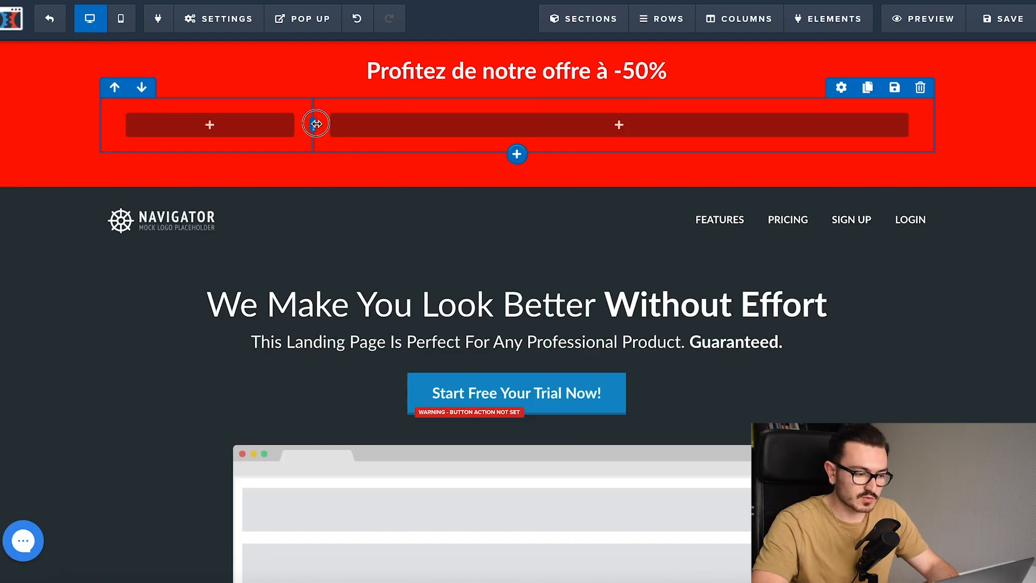
Add a Countdown 2.0 element to the row's narrow first column and widen that column so the timer fits on one line
click(269, 126)
scroll(854, 405, down, 5)
scroll(854, 405, down, 2)
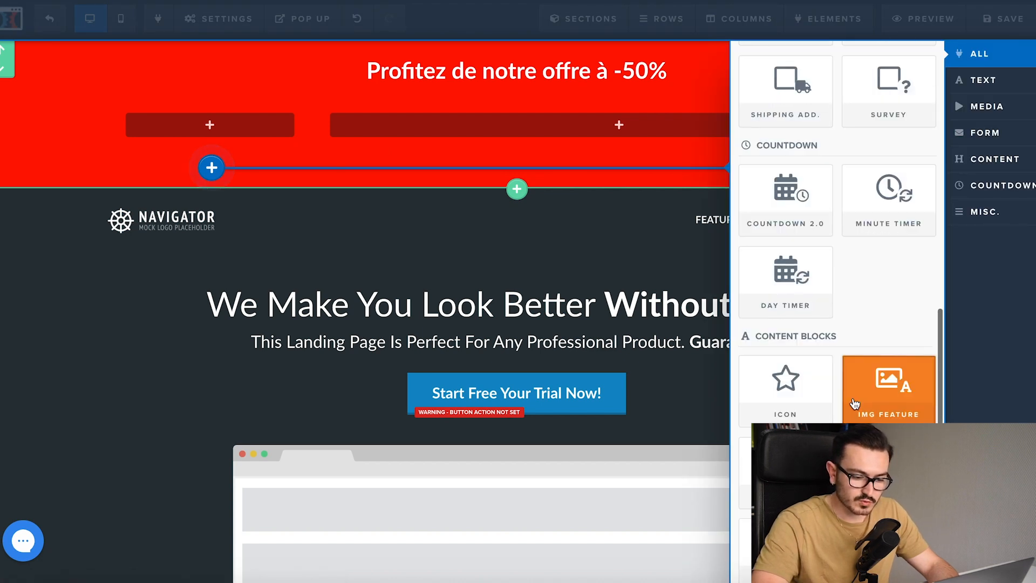
scroll(776, 357, down, 5)
scroll(772, 358, down, 1)
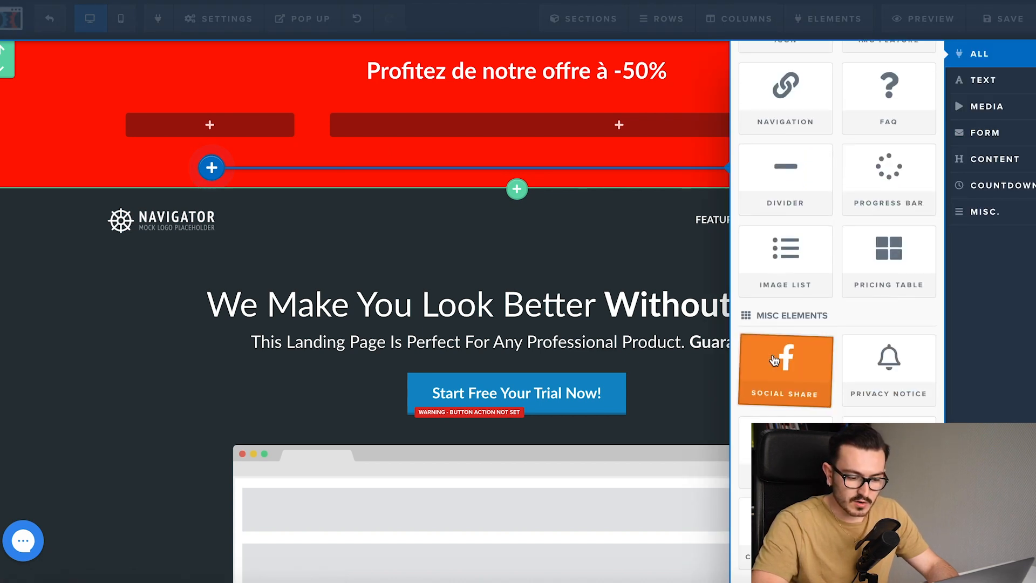
scroll(772, 358, up, 8)
drag(774, 360, 243, 127)
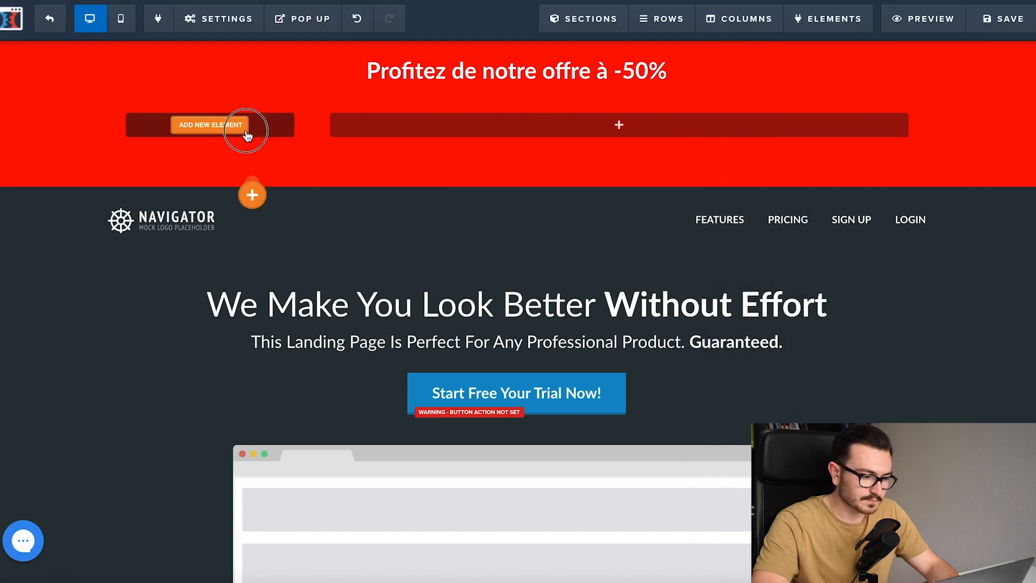
click(251, 131)
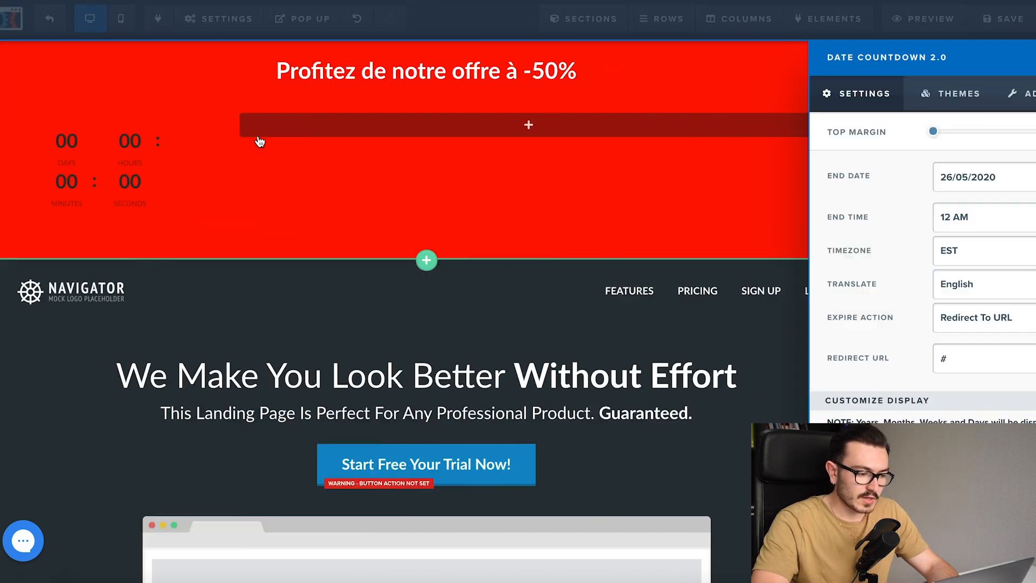
click(410, 199)
drag(312, 160, 447, 157)
Turn off Show Days in the date countdown's display settings
click(363, 124)
scroll(900, 269, down, 4)
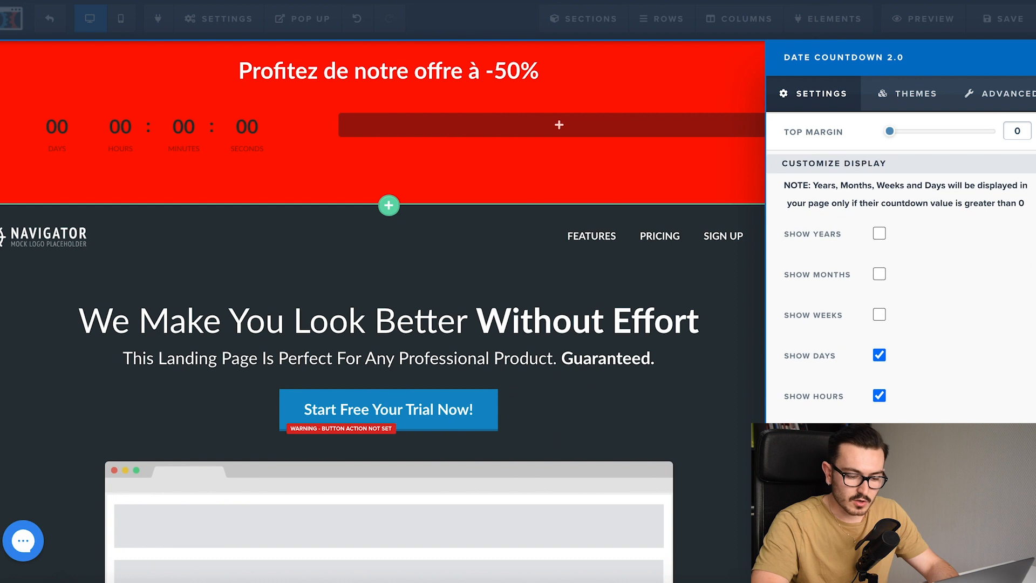
scroll(877, 249, down, 1)
click(879, 309)
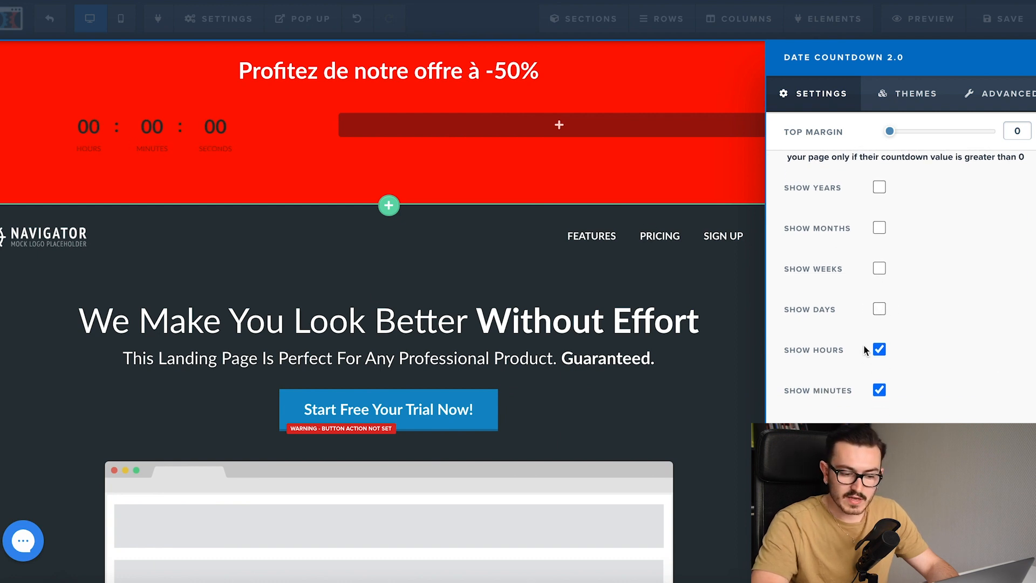
Set the color of the countdown's numbers to white
scroll(882, 419, down, 1)
click(902, 401)
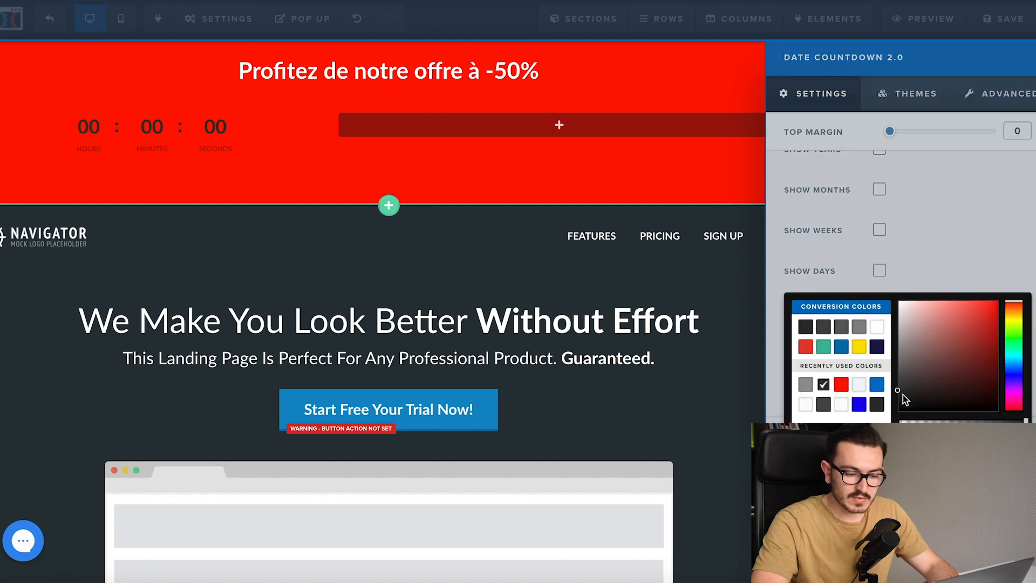
click(940, 256)
Pick 02/08/2022 as the countdown's end date and change its year to 2020
scroll(940, 255, up, 5)
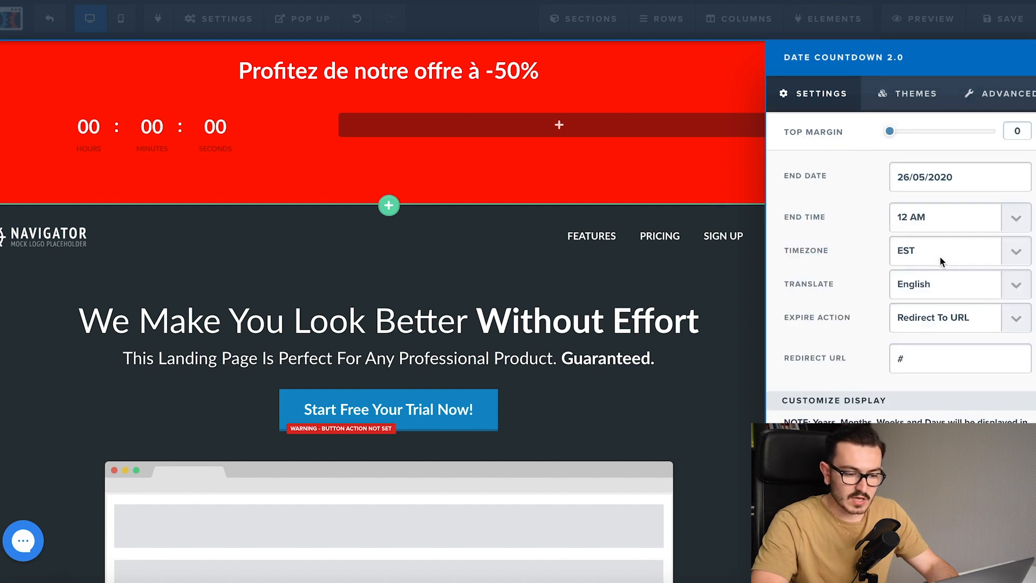
click(944, 183)
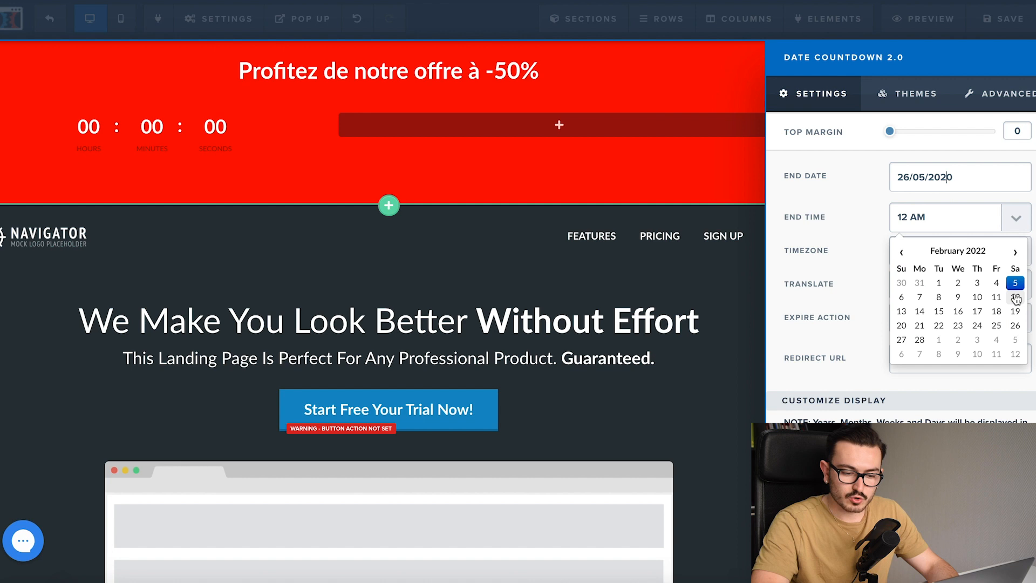
click(939, 298)
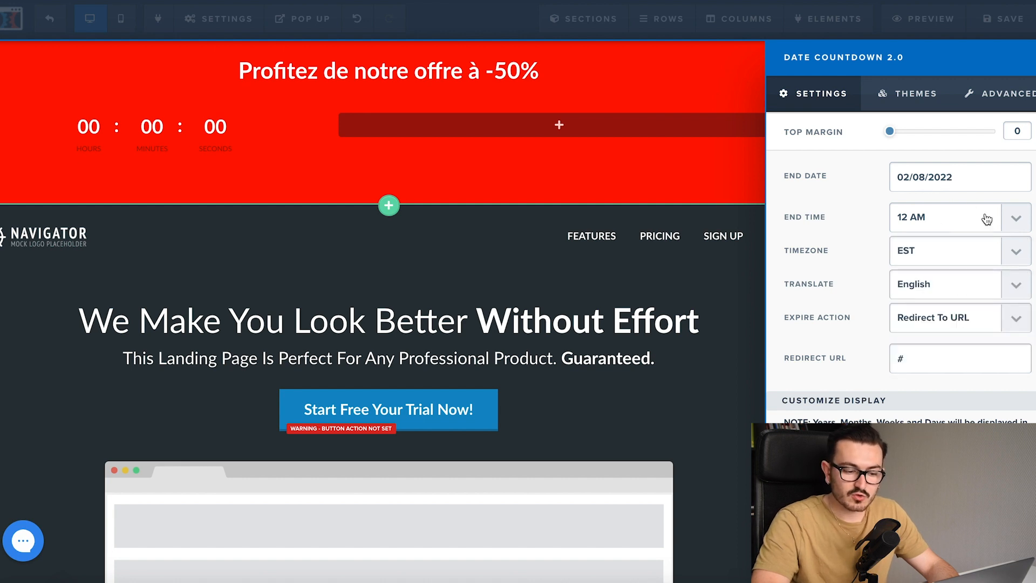
click(939, 177)
click(974, 180)
key(BackSpace)
text(0)
key(Return)
Set the countdown's end date to 05/31/2020, close its settings and save the page
click(921, 178)
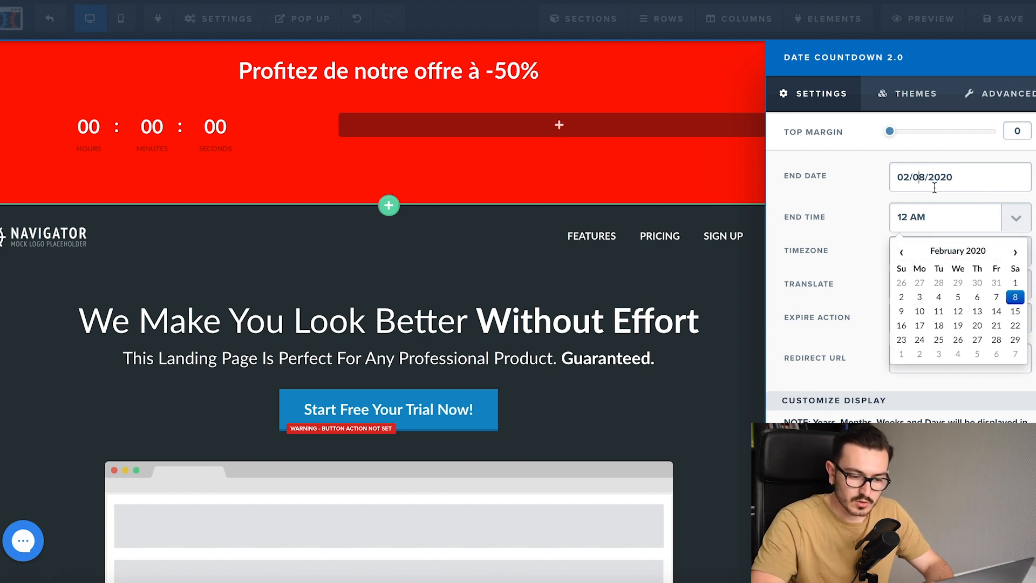
click(1015, 252)
click(1015, 252)
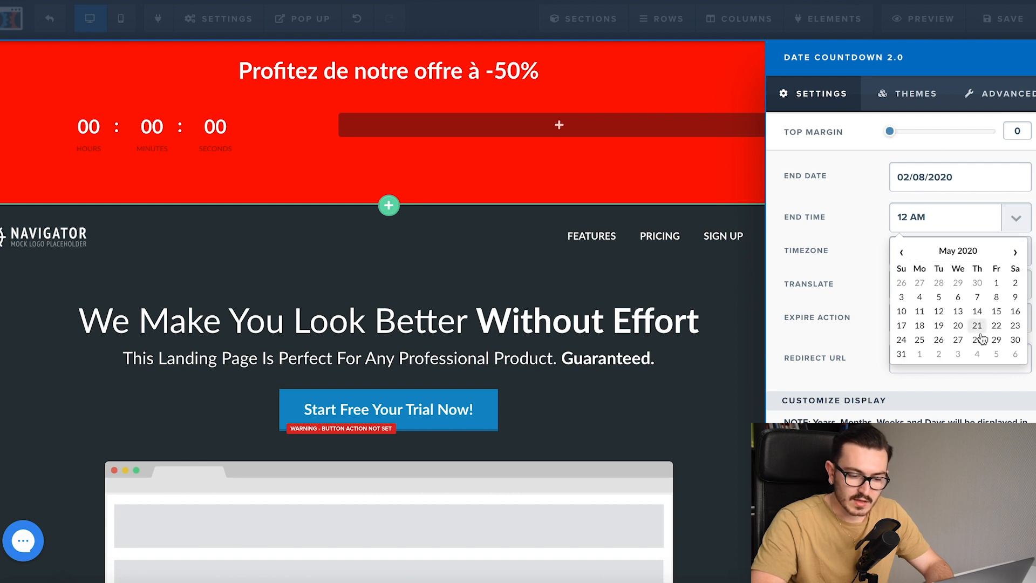
click(908, 356)
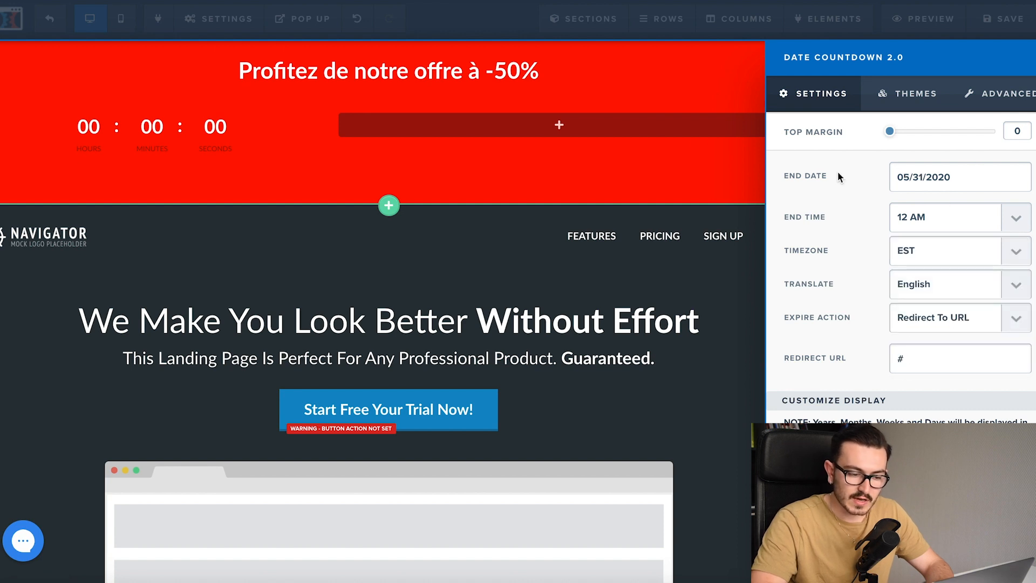
click(680, 134)
click(1027, 13)
Move the banner headline into the second column beside the countdown and delete the emptied row above them
drag(533, 76, 647, 145)
scroll(634, 403, down, 2)
drag(549, 290, 699, 263)
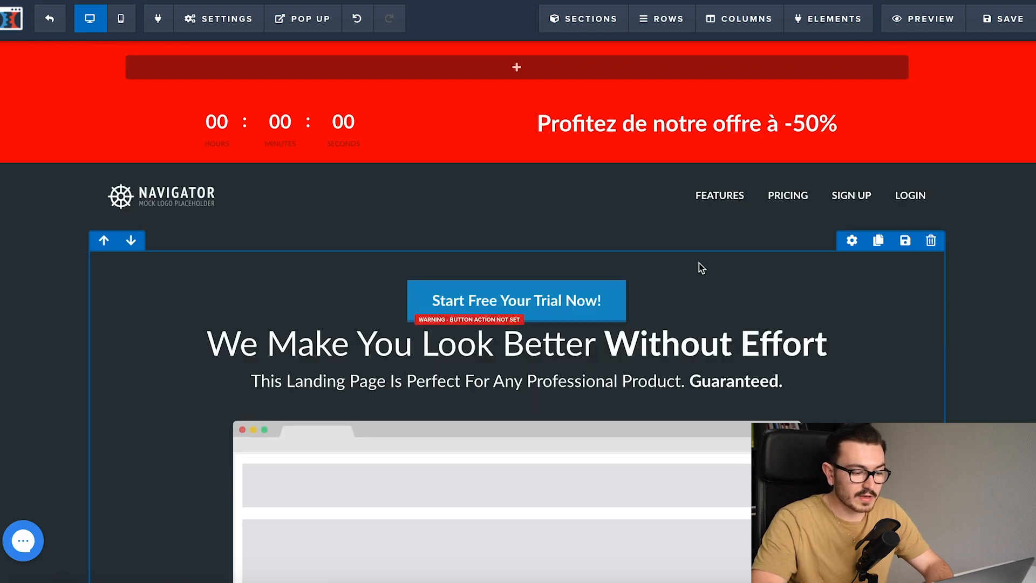
drag(513, 319, 701, 354)
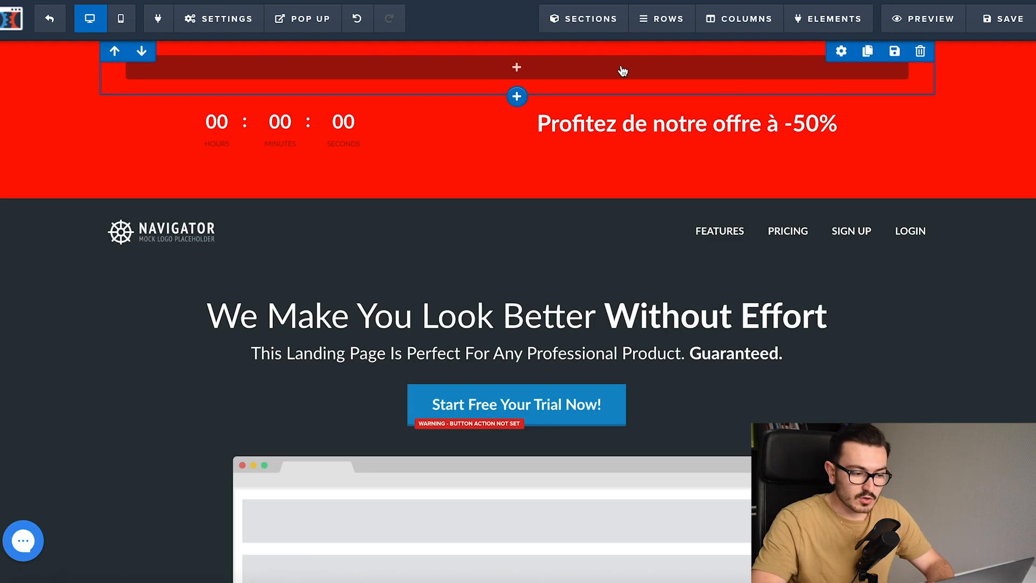
click(920, 52)
click(636, 39)
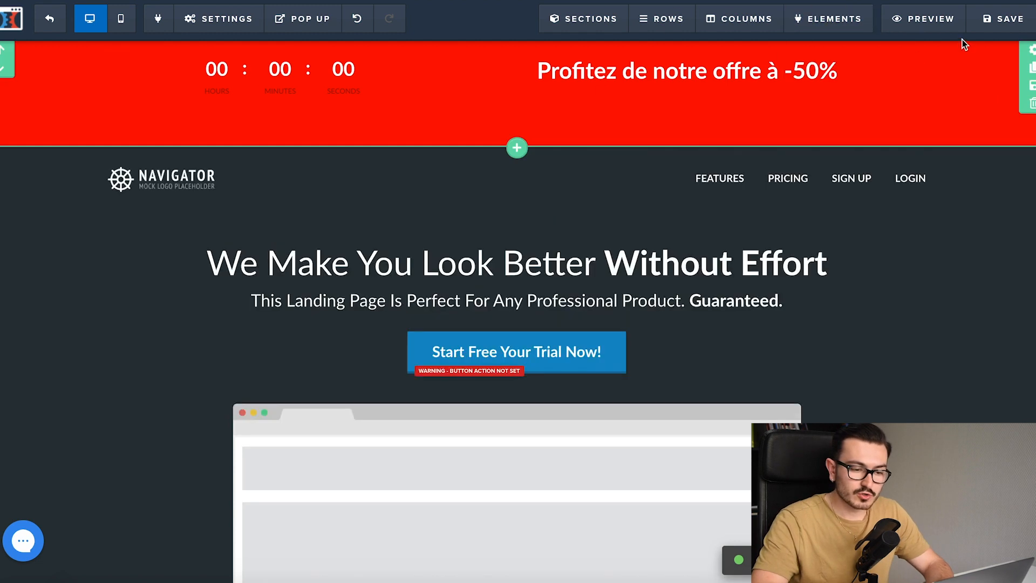
Preview the page over its length to check the sticky banner's running countdown, and return to the editor
click(927, 18)
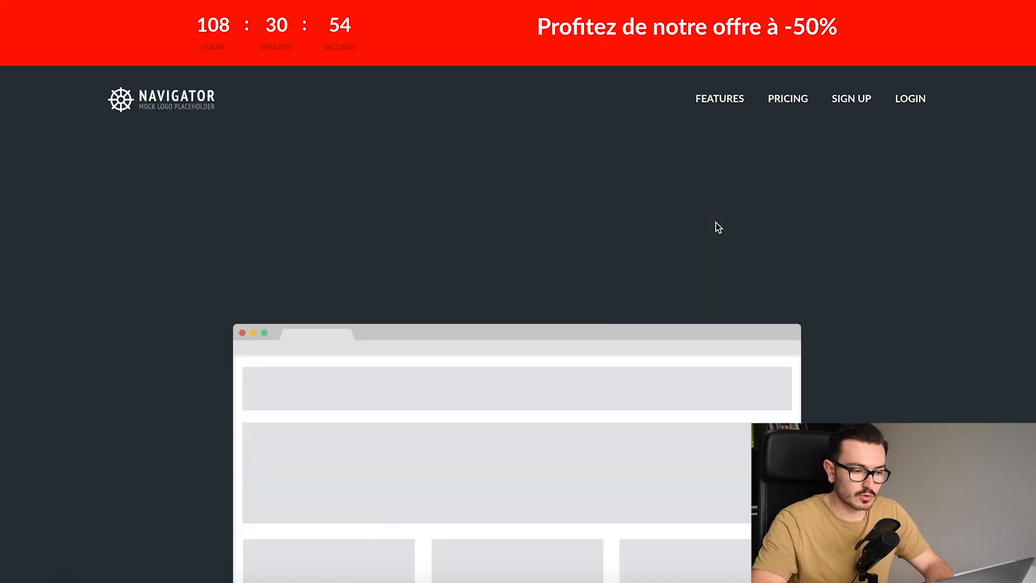
scroll(644, 276, down, 10)
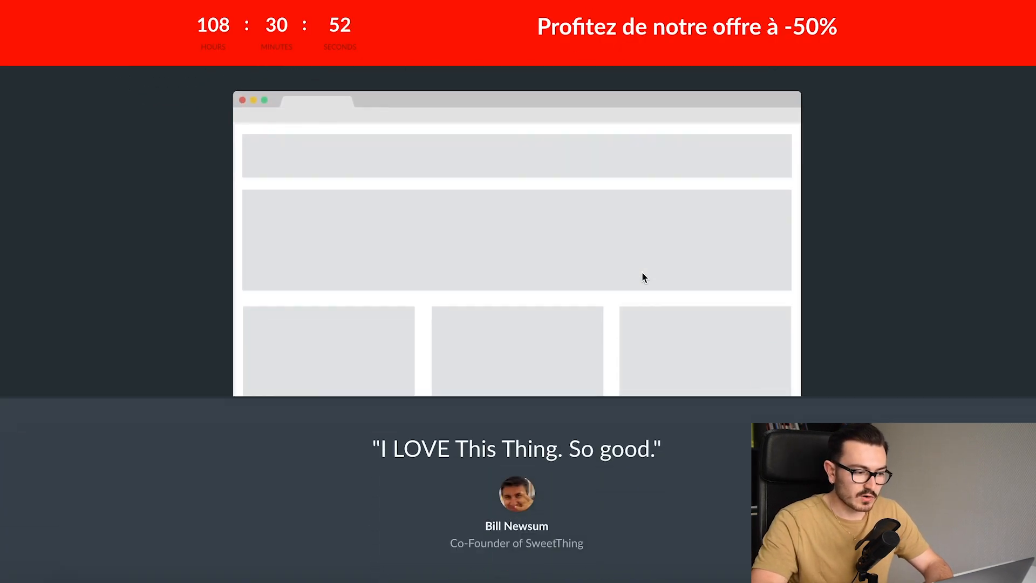
scroll(642, 273, down, 4)
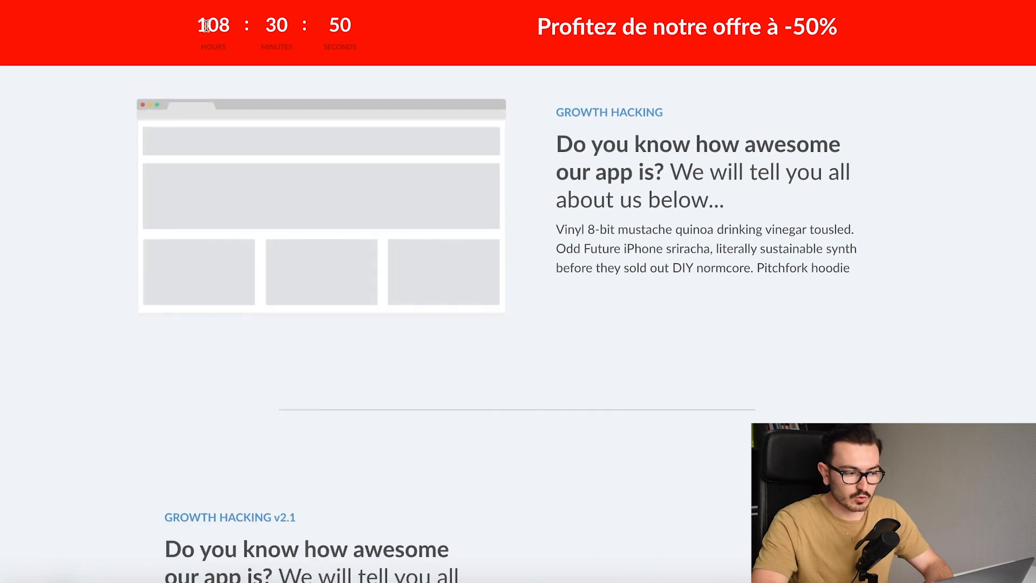
drag(288, 22, 378, 24)
click(459, 1)
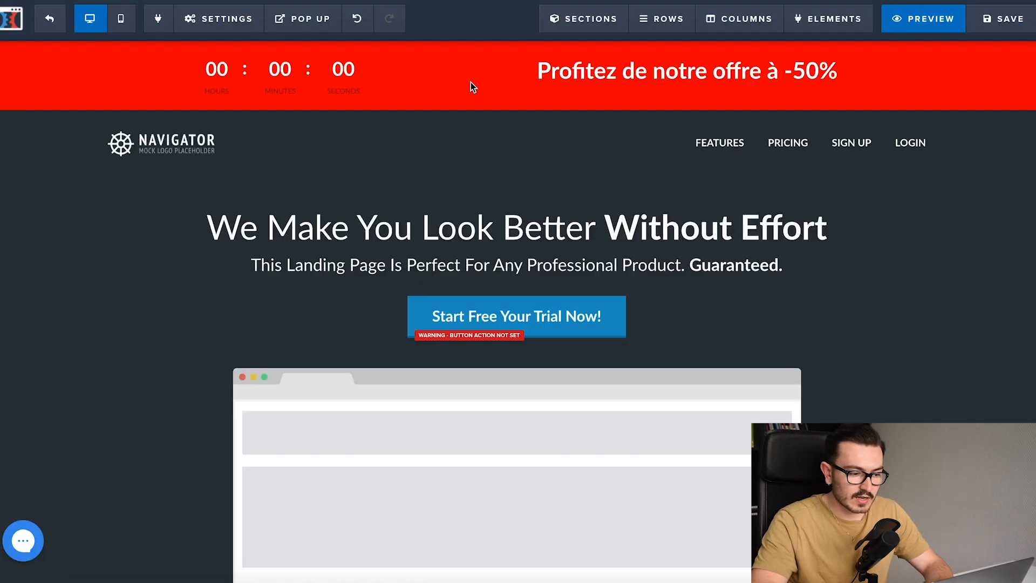
Change the countdown's end date to 05/27/2020 and close its settings
click(345, 81)
click(949, 182)
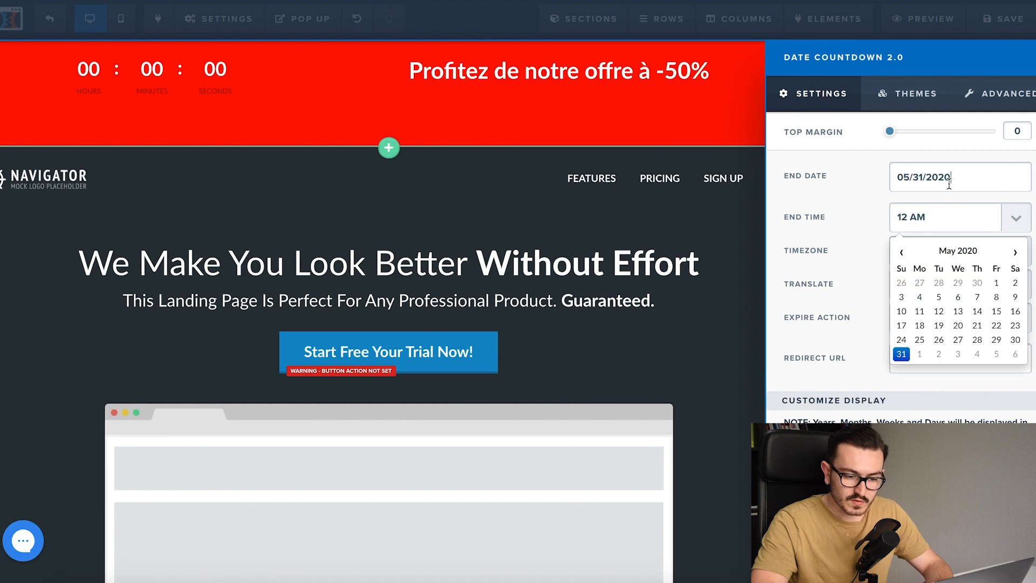
click(958, 340)
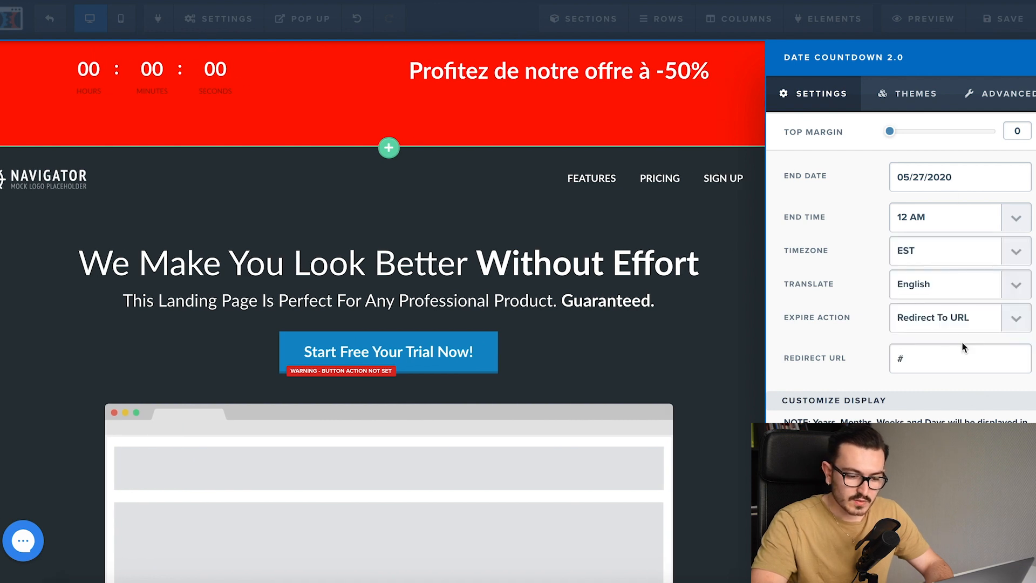
click(675, 166)
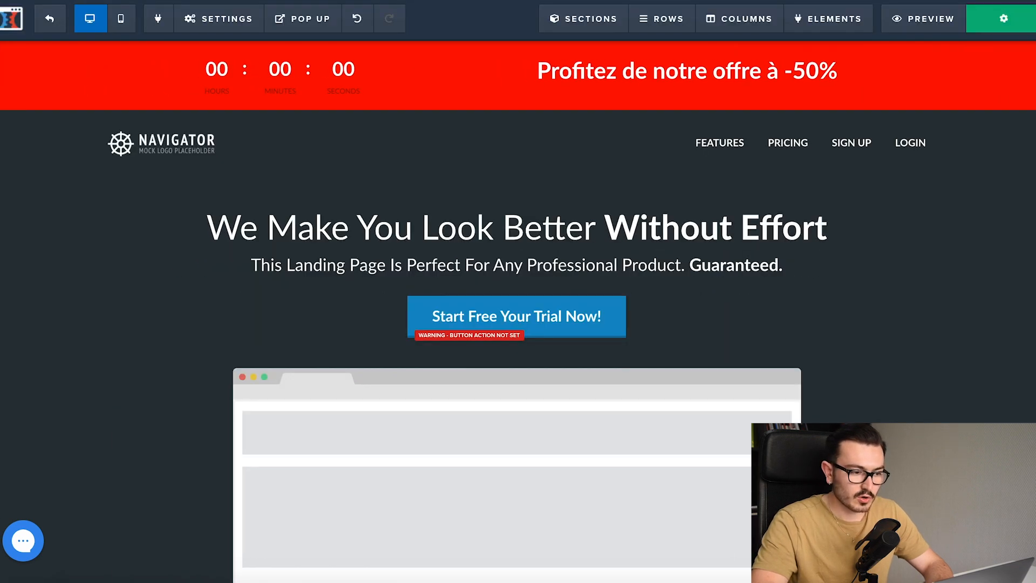
Preview the page again to check the countdown with its new end date, and return to the editor
click(931, 18)
scroll(700, 321, down, 4)
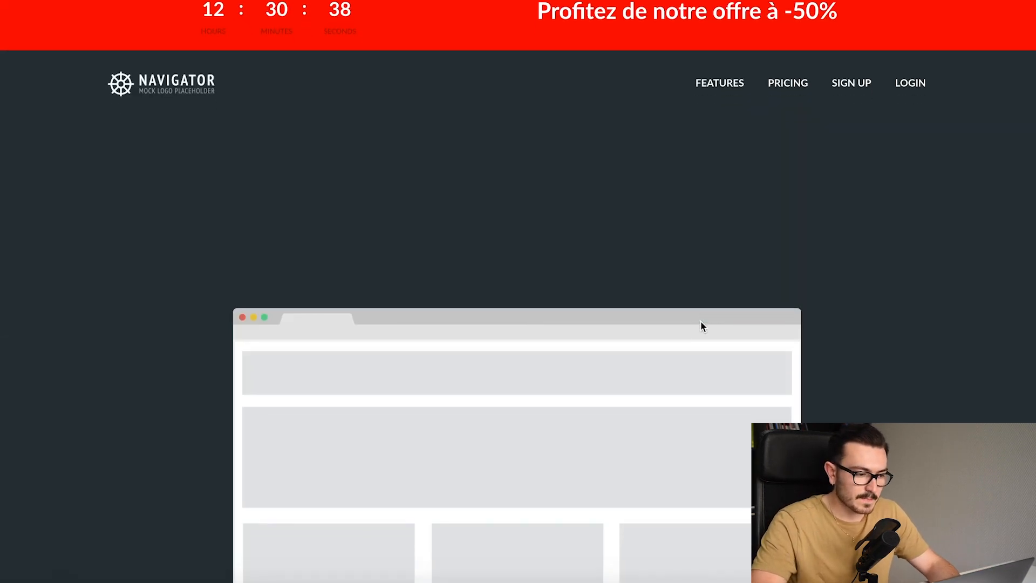
scroll(701, 322, down, 5)
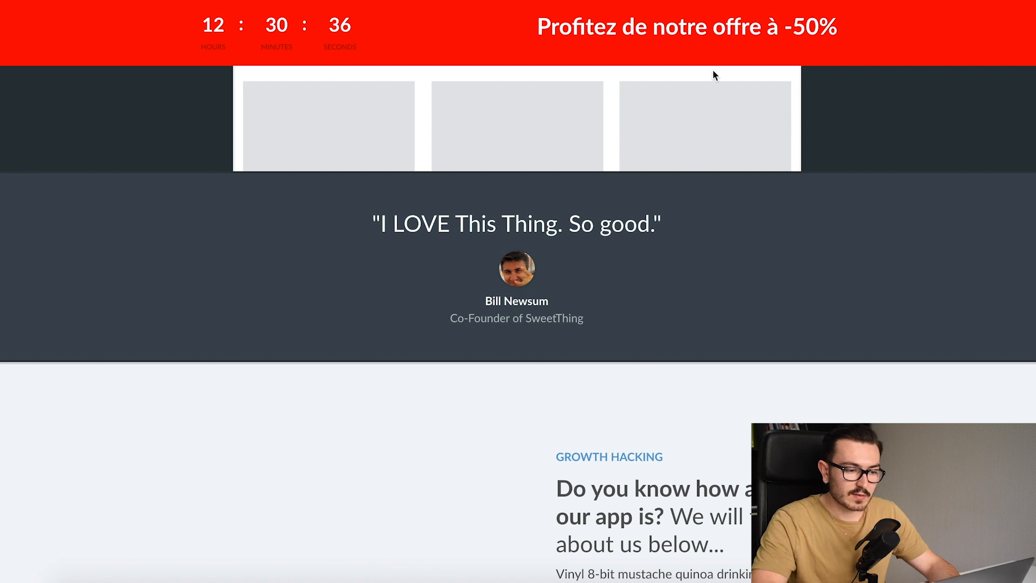
scroll(715, 75, up, 9)
click(351, 1)
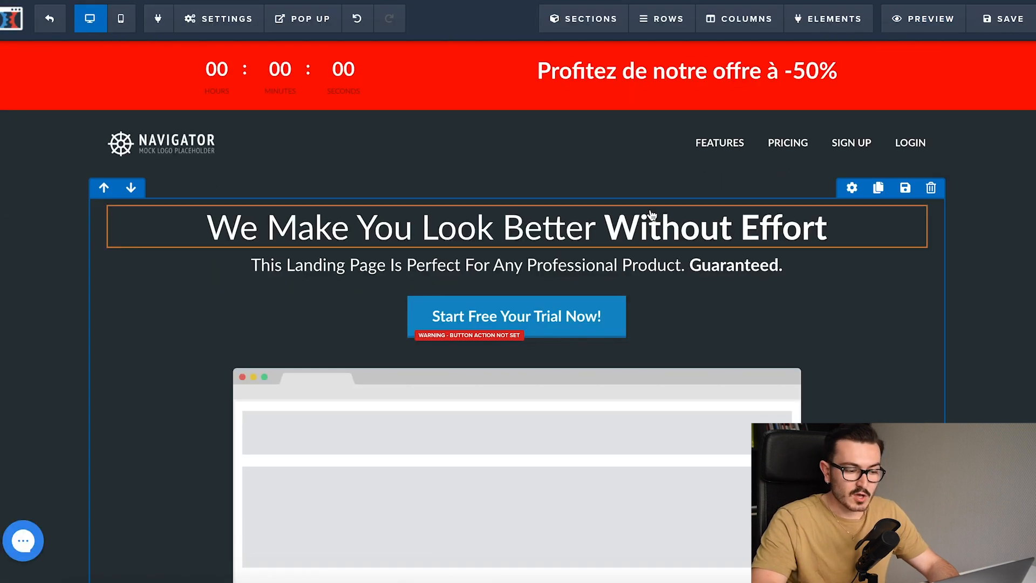
scroll(651, 214, down, 4)
scroll(650, 214, up, 4)
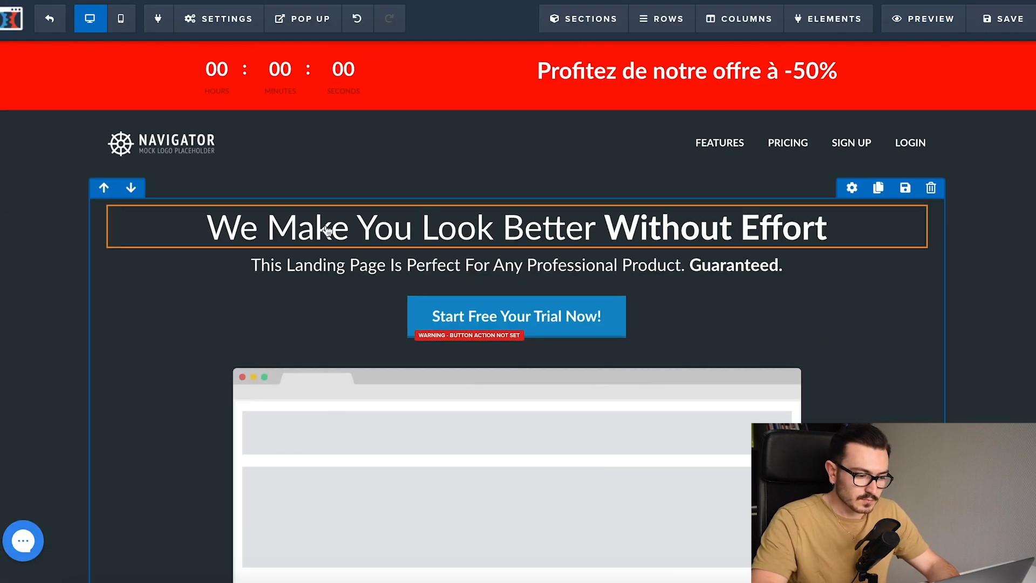
double_click(242, 226)
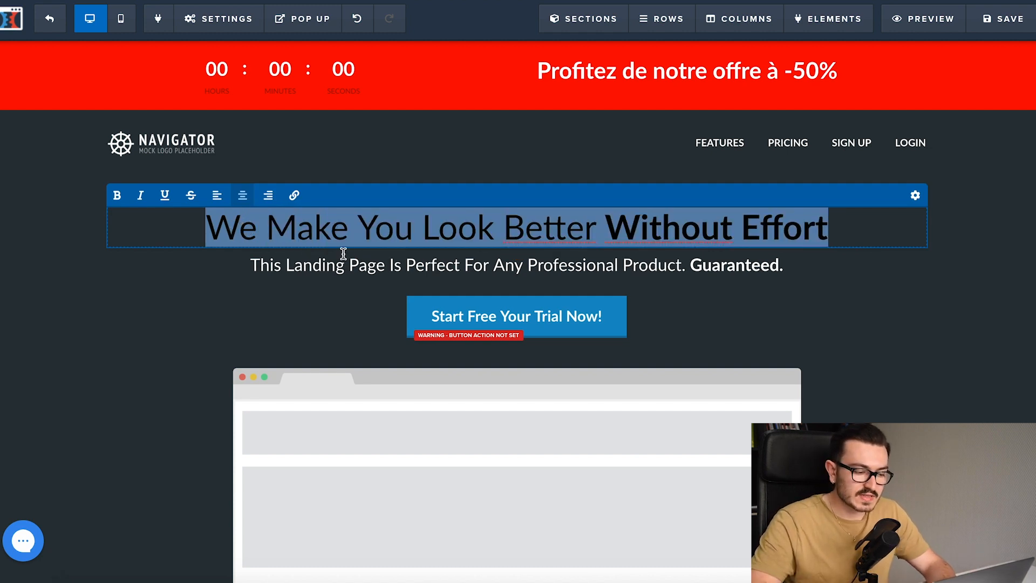
double_click(332, 268)
click(314, 322)
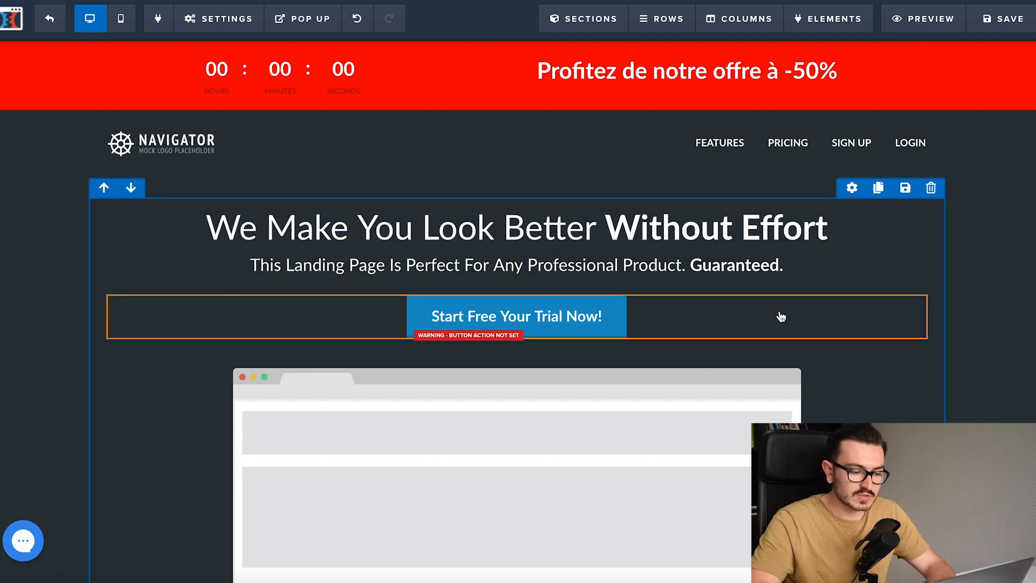
scroll(766, 270, down, 3)
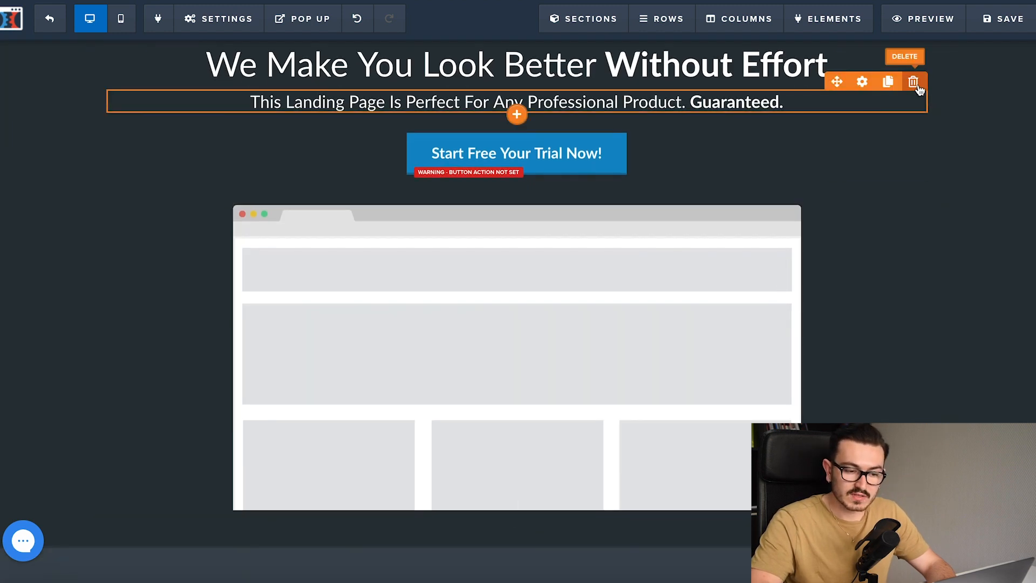
scroll(636, 188, up, 2)
Replace the text of the call-to-action button beneath the subheadline with "Commander"
click(515, 246)
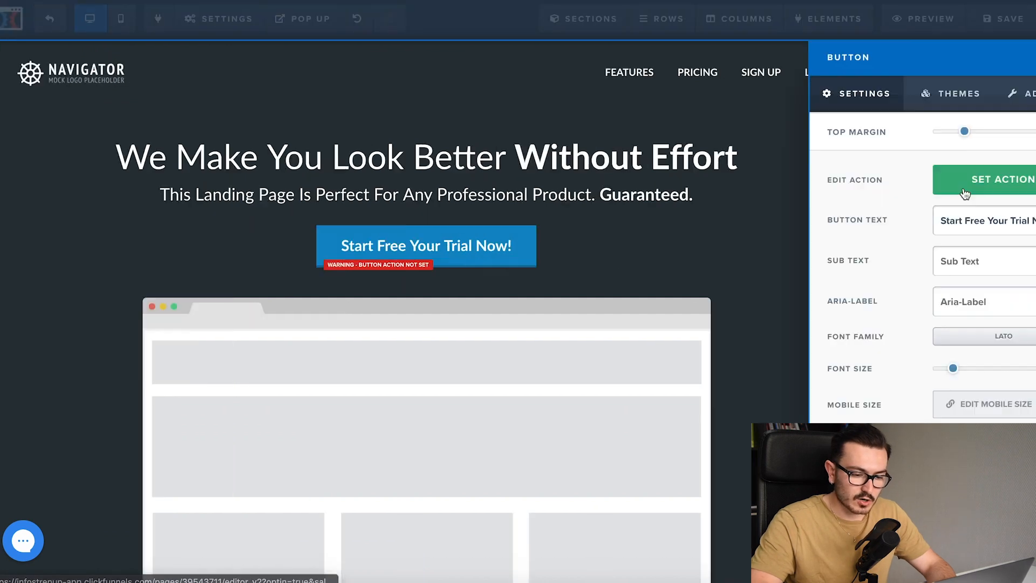
click(522, 221)
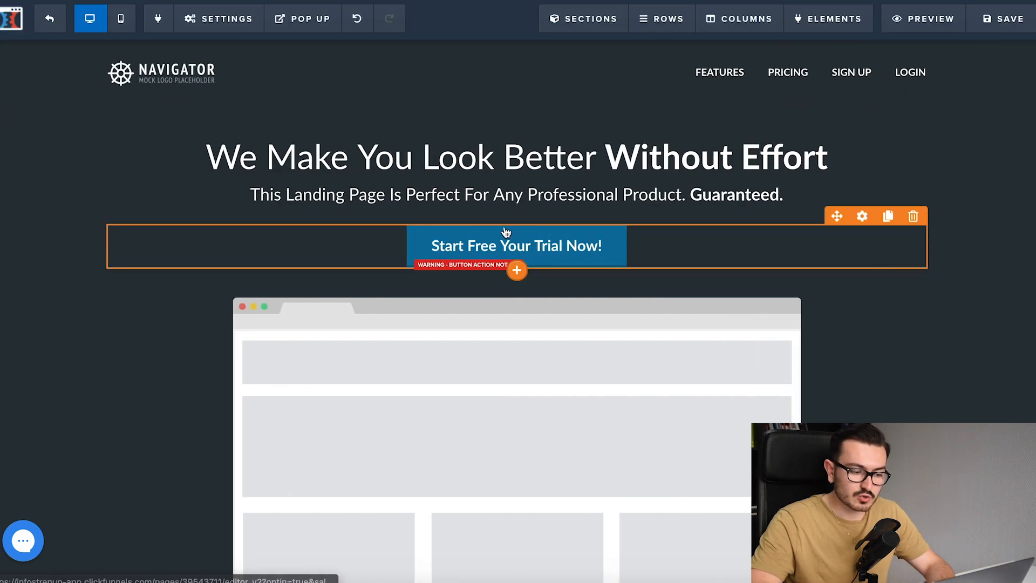
click(506, 232)
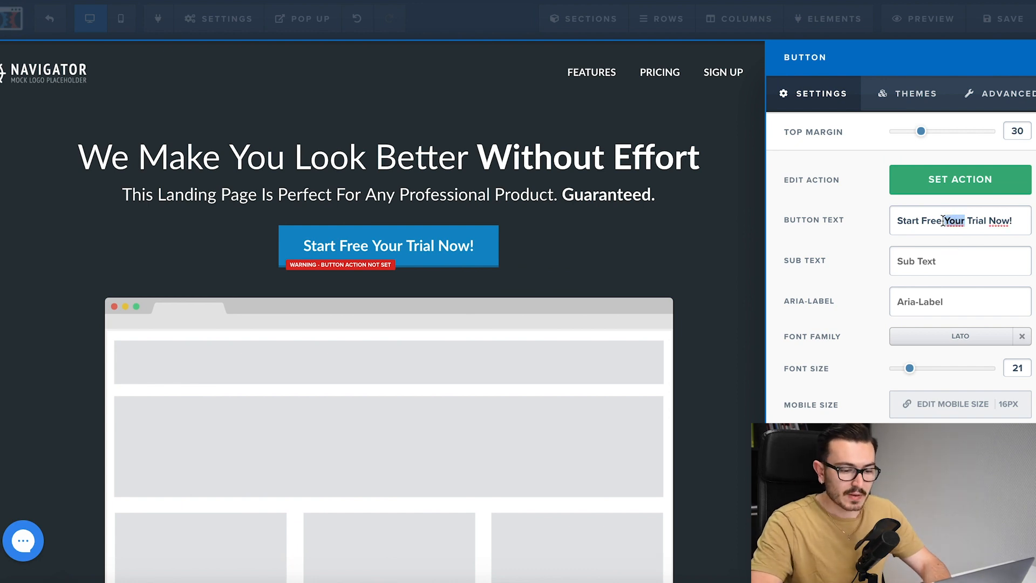
drag(913, 221, 1012, 221)
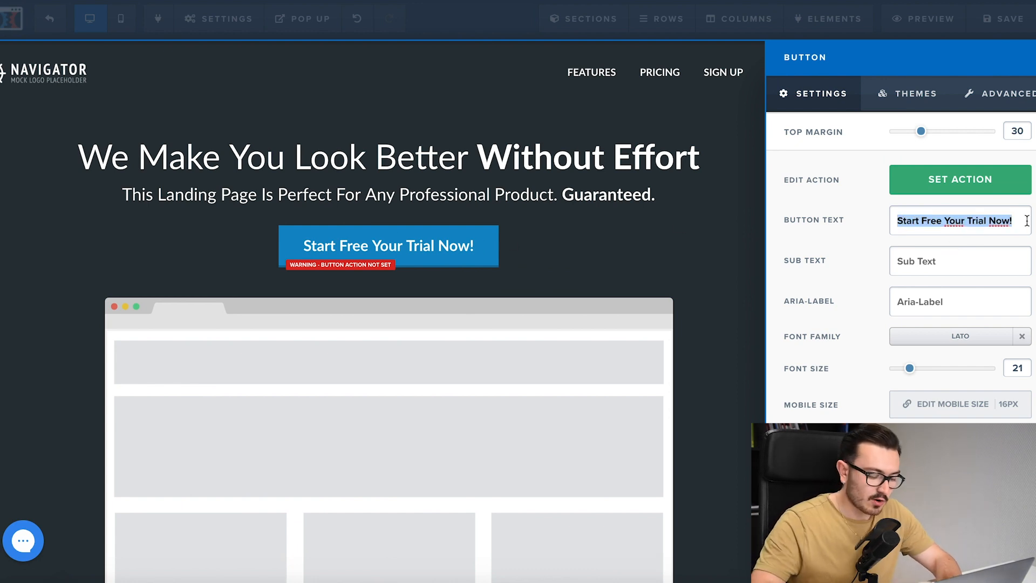
text(Commander)
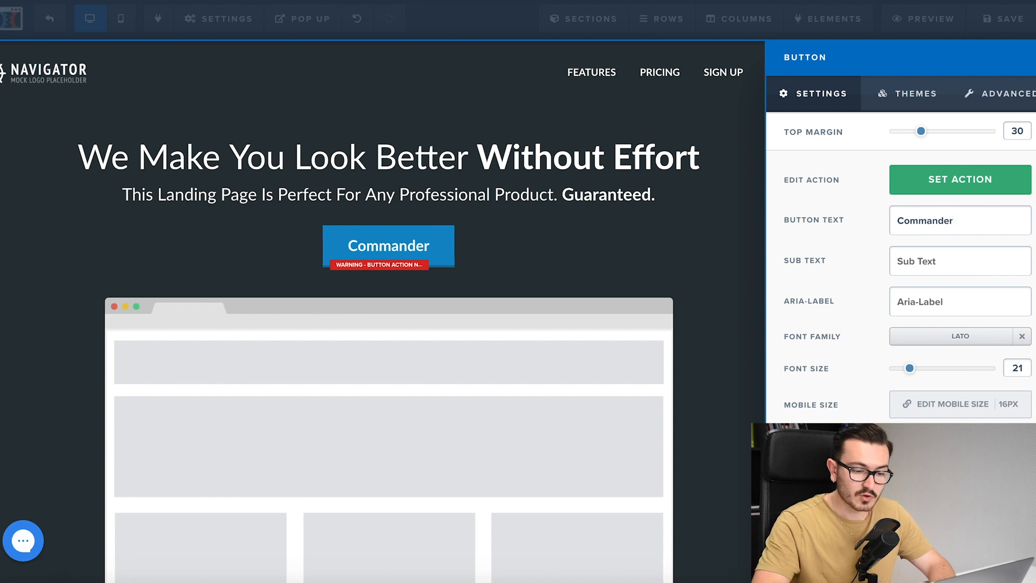
Try a button text beginning with "Acheter le" and restore the wording "Commander"
text(Acheter le )
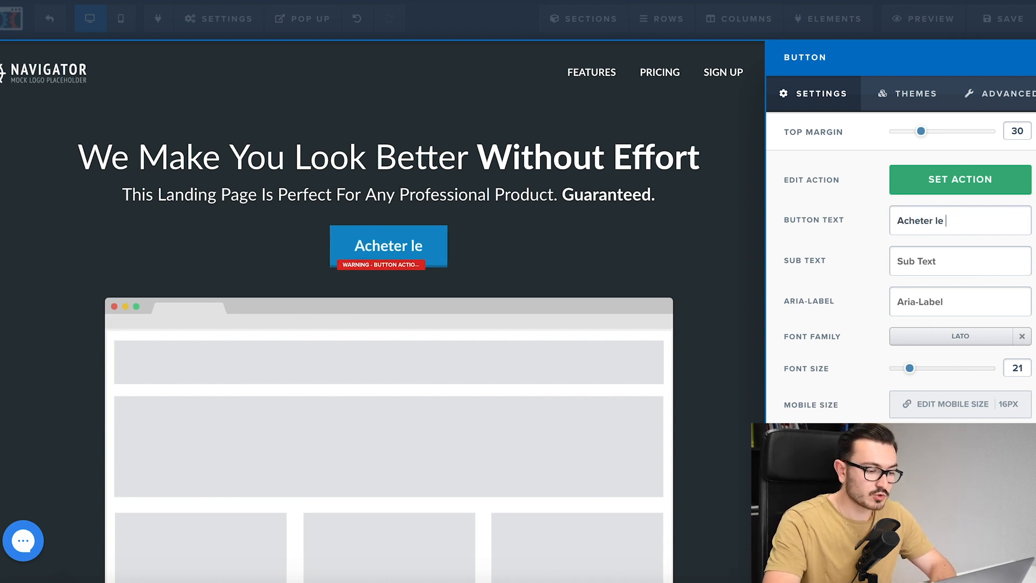
text(produti)
key(ctrl+a)
key(BackSpace)
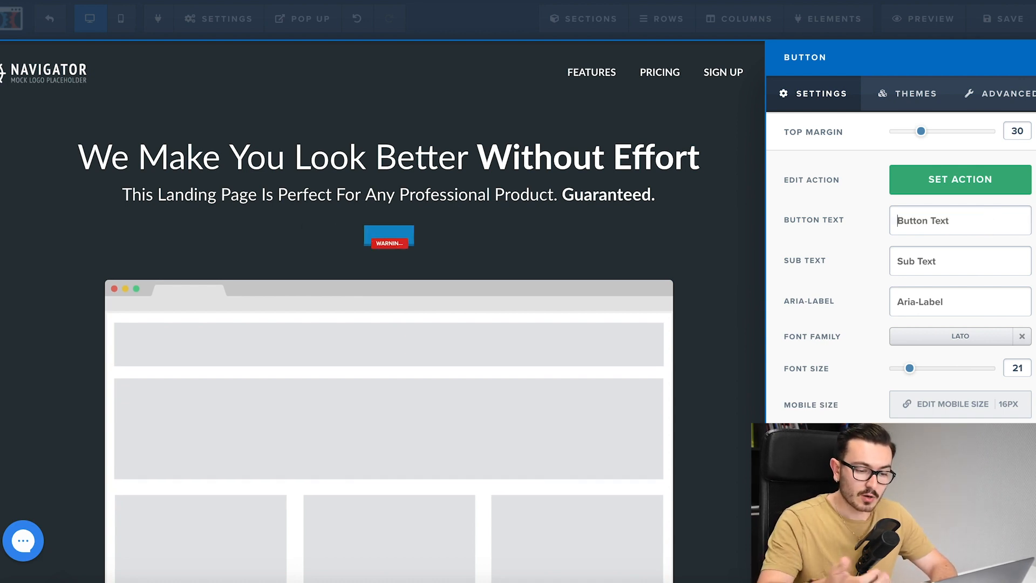
text(Commander)
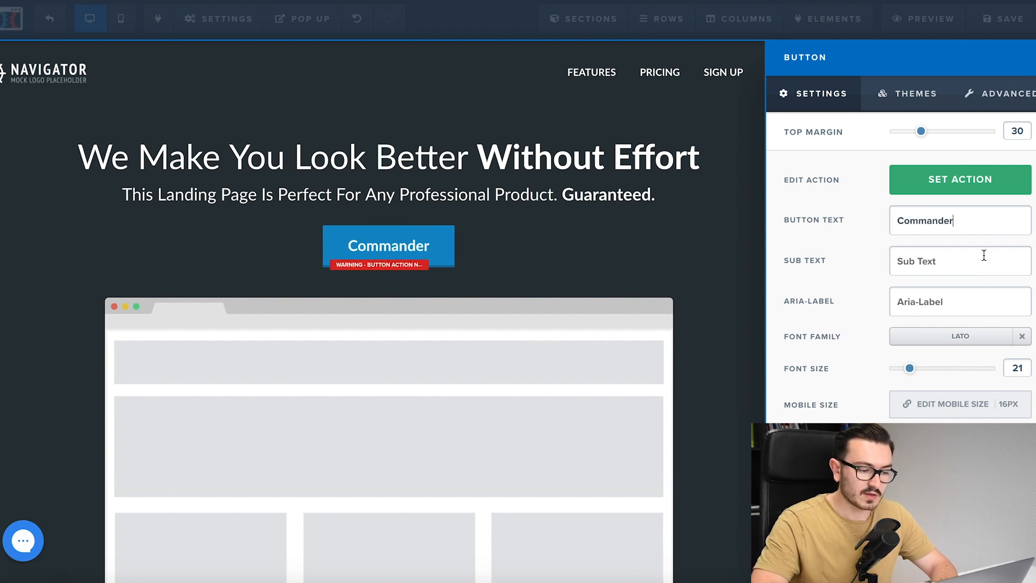
Browse the button themes and apply a flat blue theme to the "Commander" button
scroll(1002, 252, down, 1)
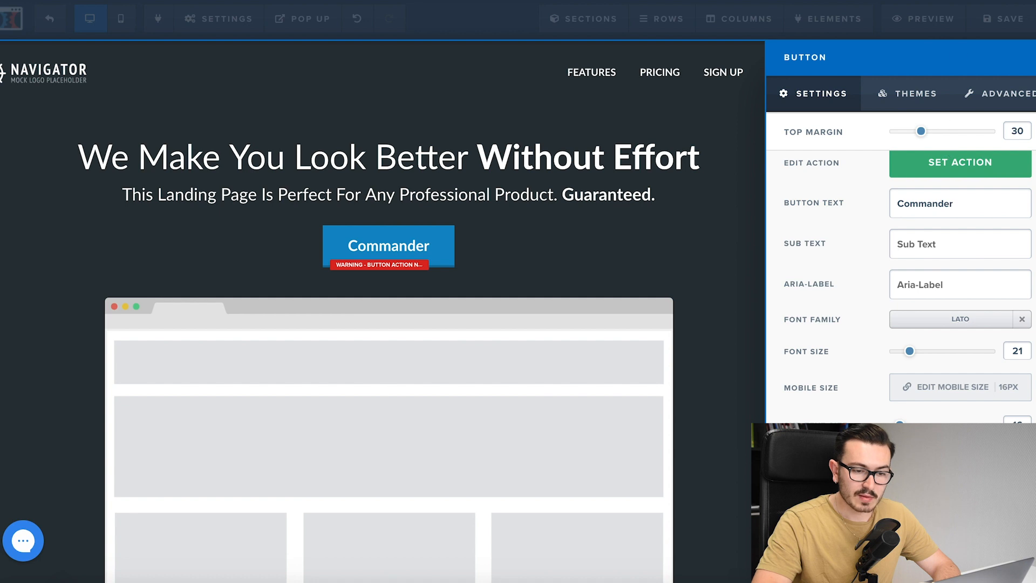
click(921, 100)
scroll(883, 272, down, 5)
scroll(877, 269, down, 10)
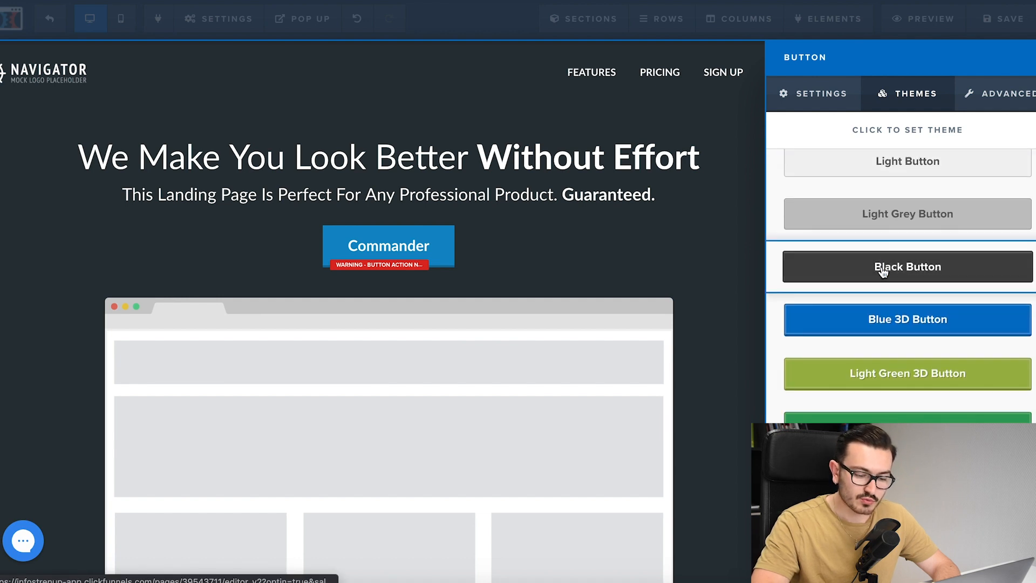
scroll(883, 269, up, 15)
click(917, 178)
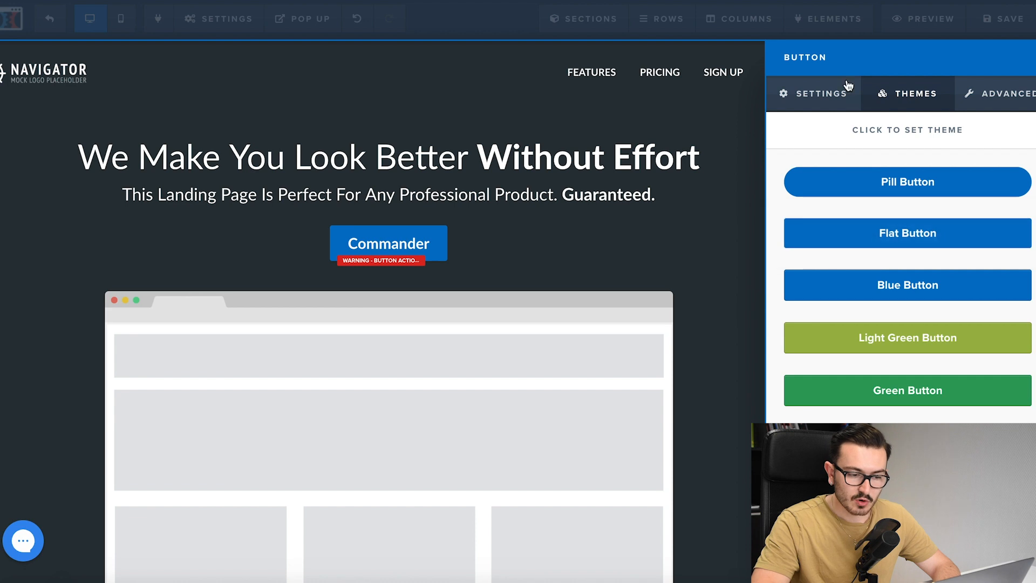
Change the "Commander" button's background to a brighter, fully saturated blue and set its font size to 28
click(833, 88)
click(954, 440)
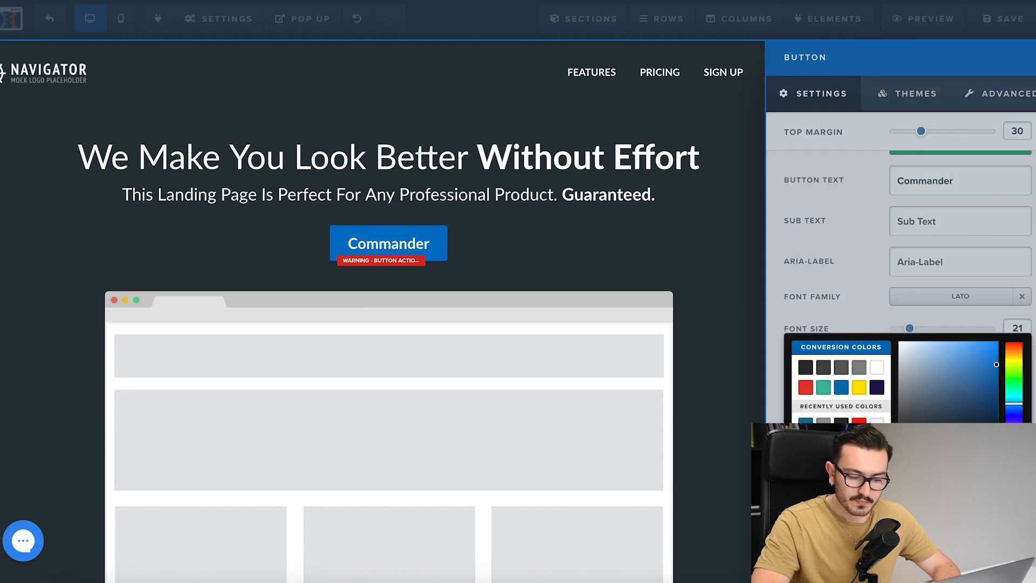
drag(997, 364, 997, 340)
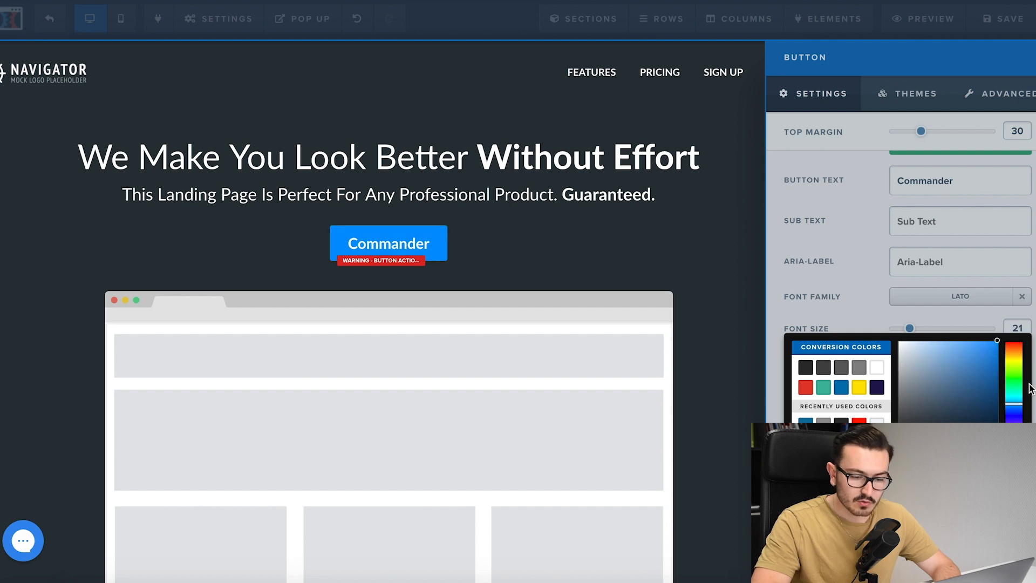
click(864, 310)
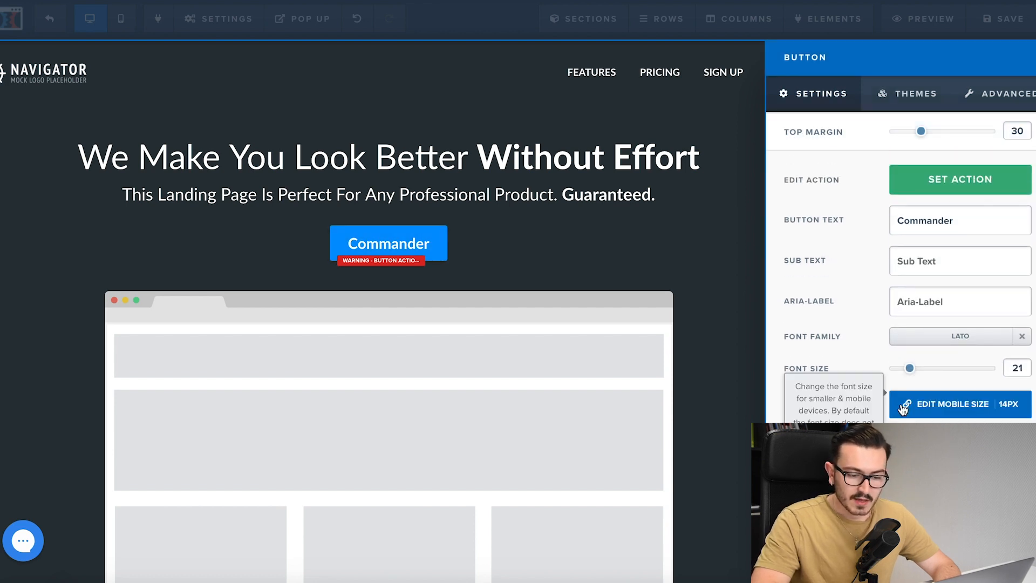
mouse_move(914, 369)
mouse_down()
mouse_move(973, 365)
mouse_move(915, 377)
mouse_move(923, 383)
mouse_up()
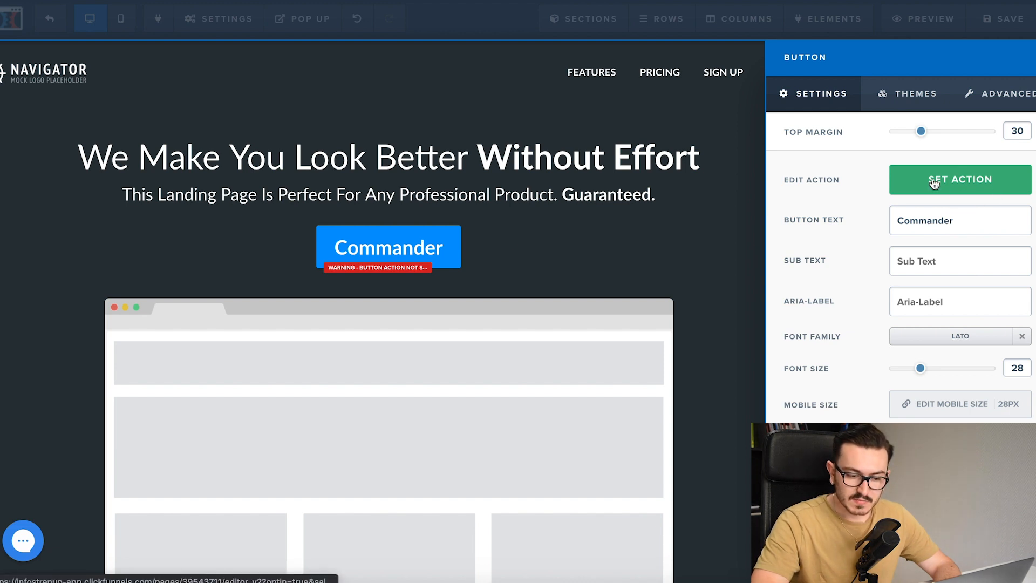
Try the submit order/form action for the "Commander" button, and set it to go to the next step in the funnel
click(956, 182)
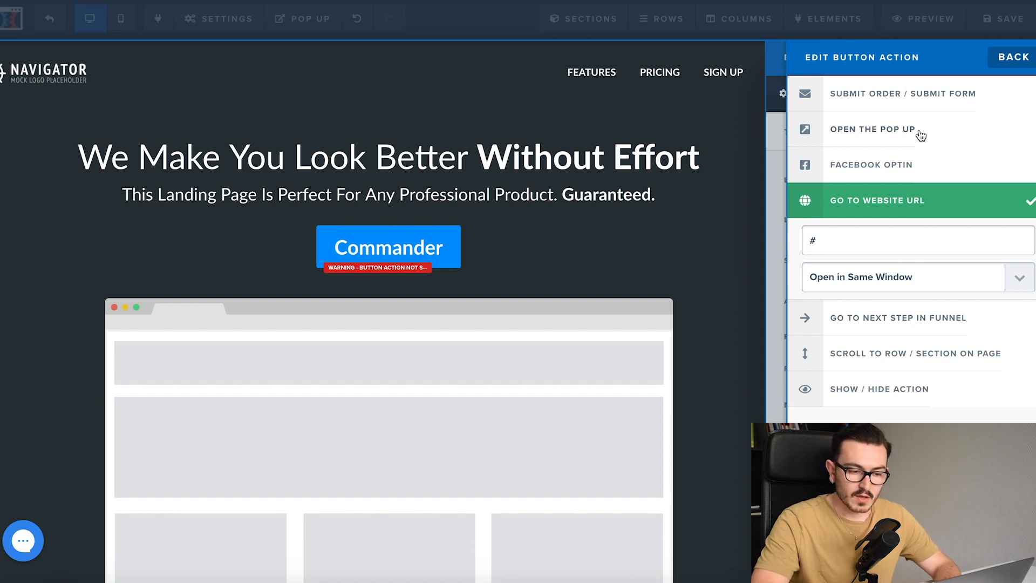
click(917, 103)
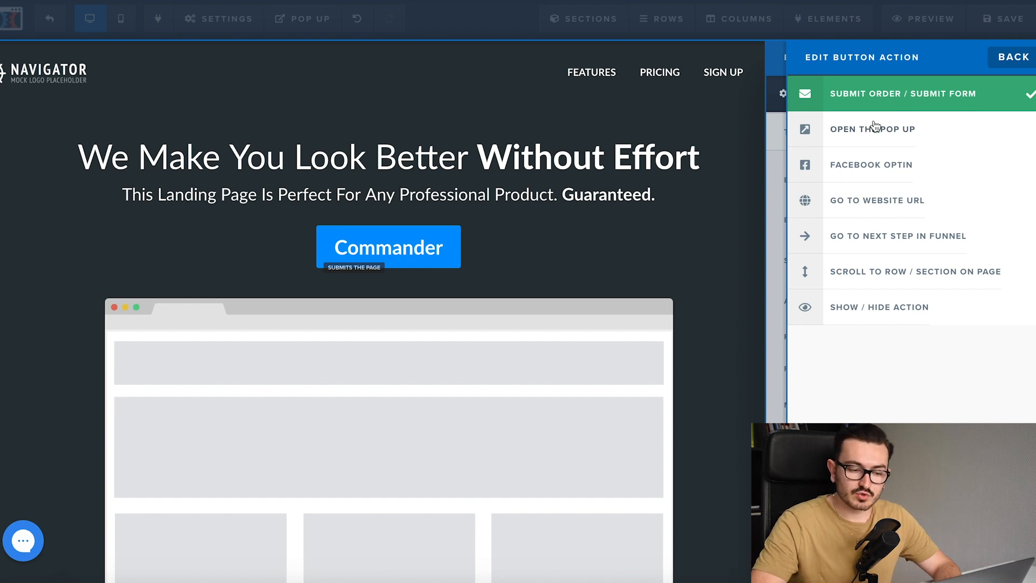
click(868, 240)
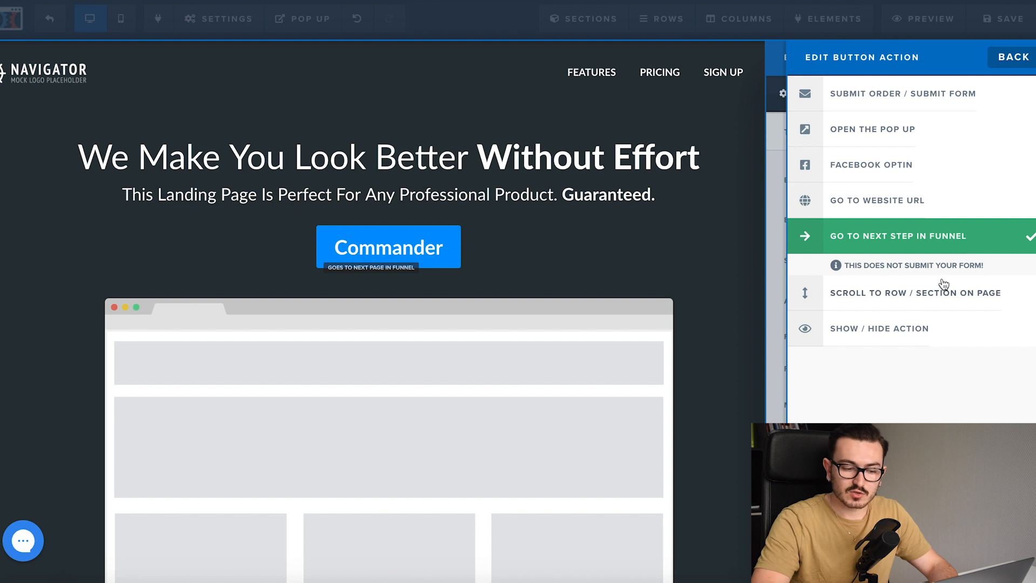
click(730, 261)
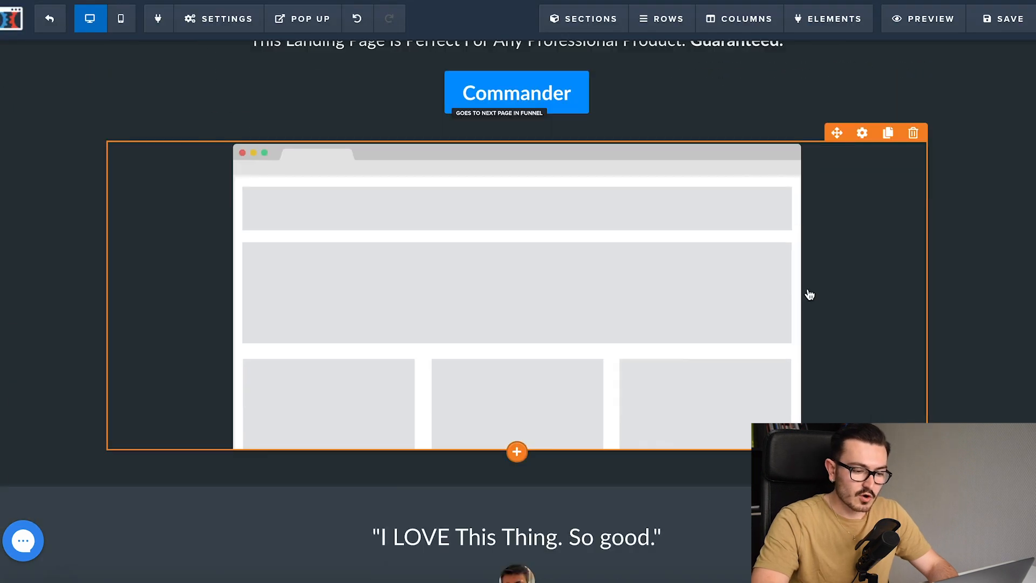
Replace the placeholder browser image beneath the "Commander" button with the green shampoo bottle photo from the uploaded images library
click(809, 294)
click(604, 259)
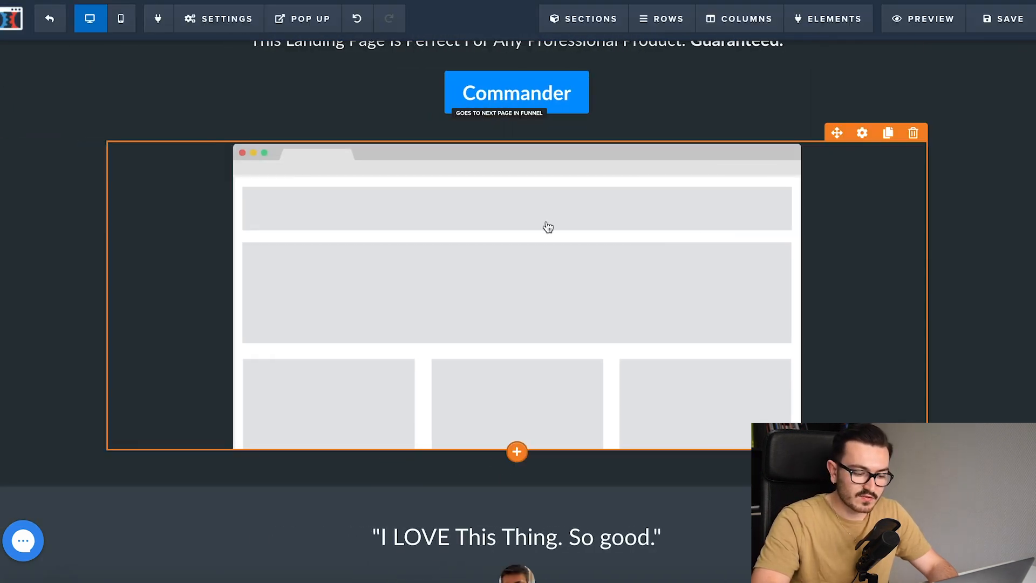
click(548, 226)
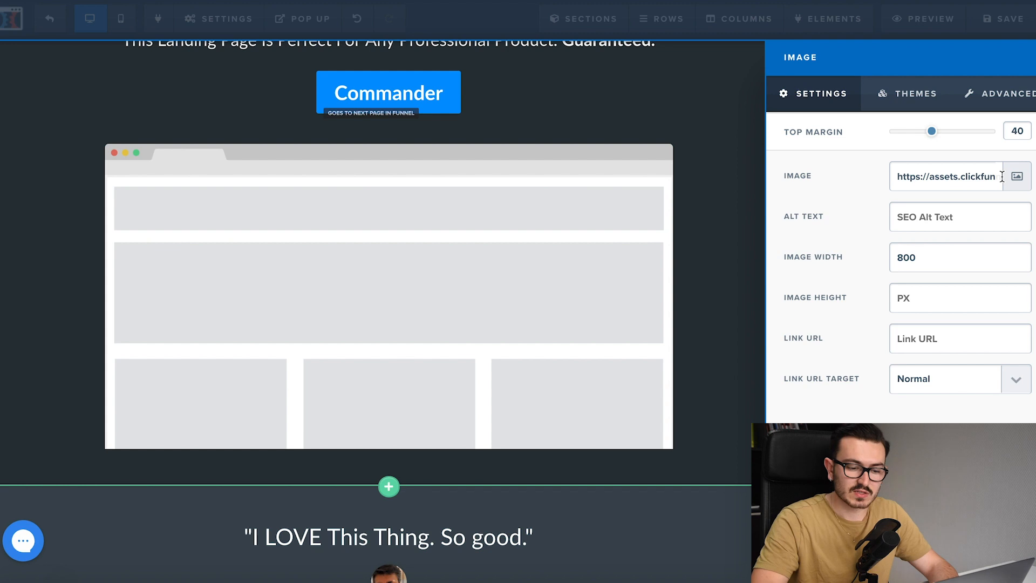
click(1024, 183)
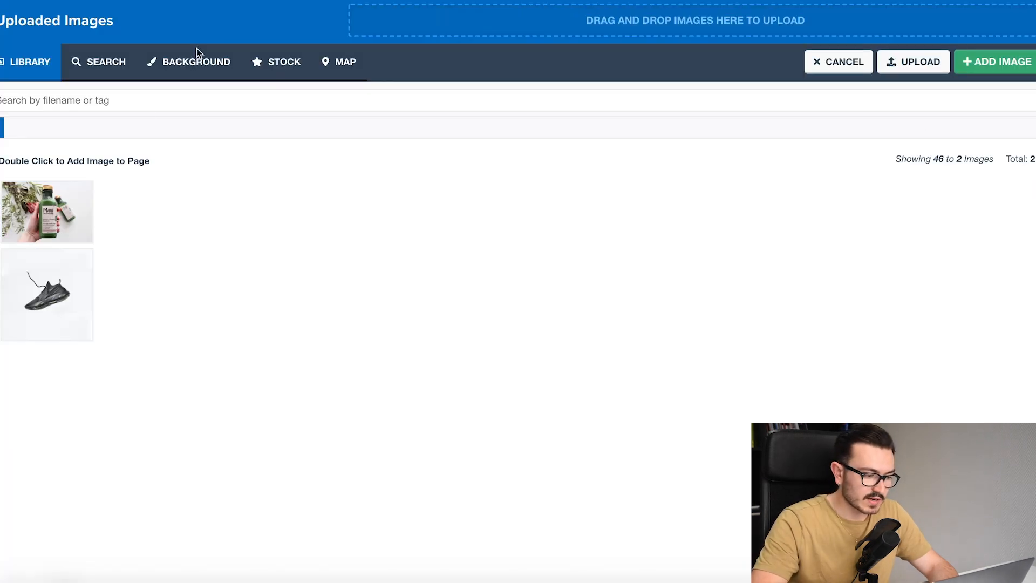
double_click(54, 225)
click(496, 202)
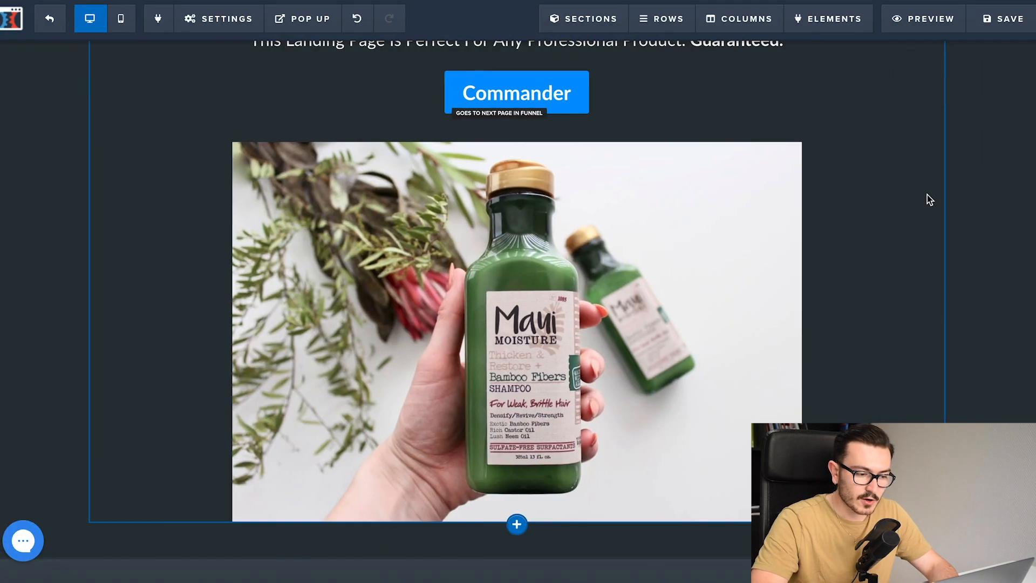
Replace the placeholder image beside the Growth Hacking text with the shampoo bottle picture from the image library
scroll(927, 194, up, 3)
scroll(926, 195, down, 5)
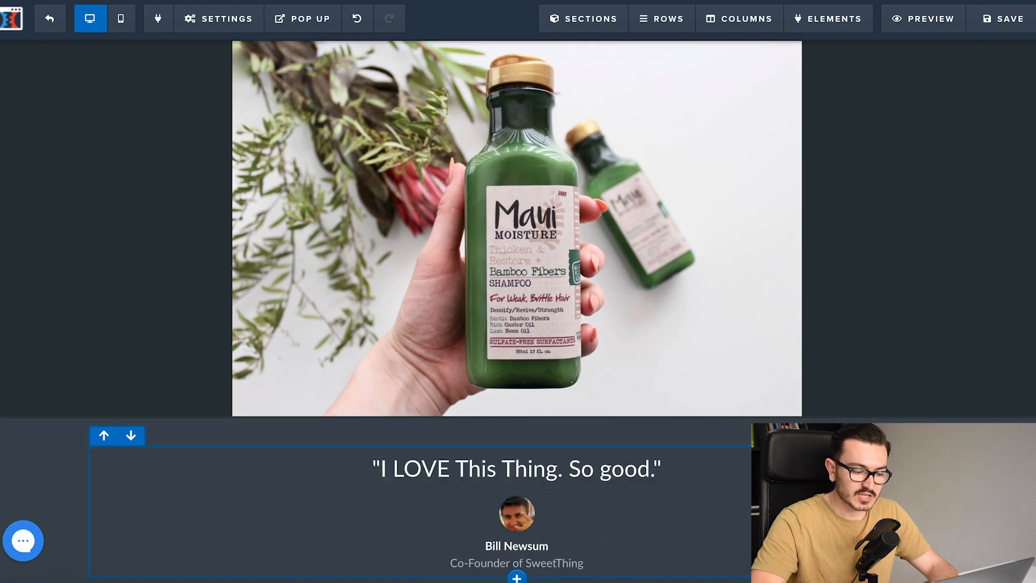
scroll(680, 447, up, 1)
scroll(658, 469, down, 3)
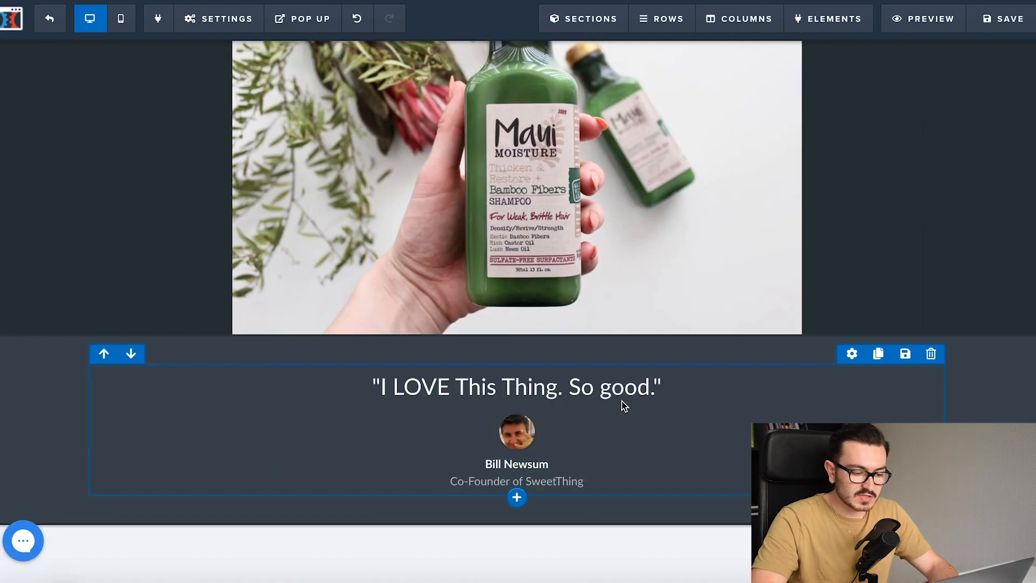
scroll(620, 405, down, 10)
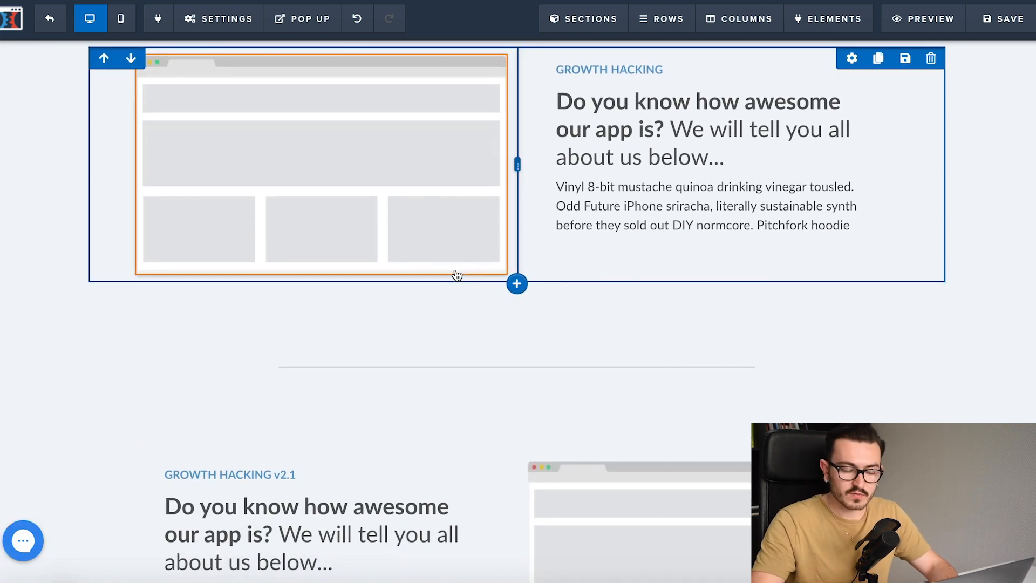
scroll(453, 273, up, 3)
click(451, 322)
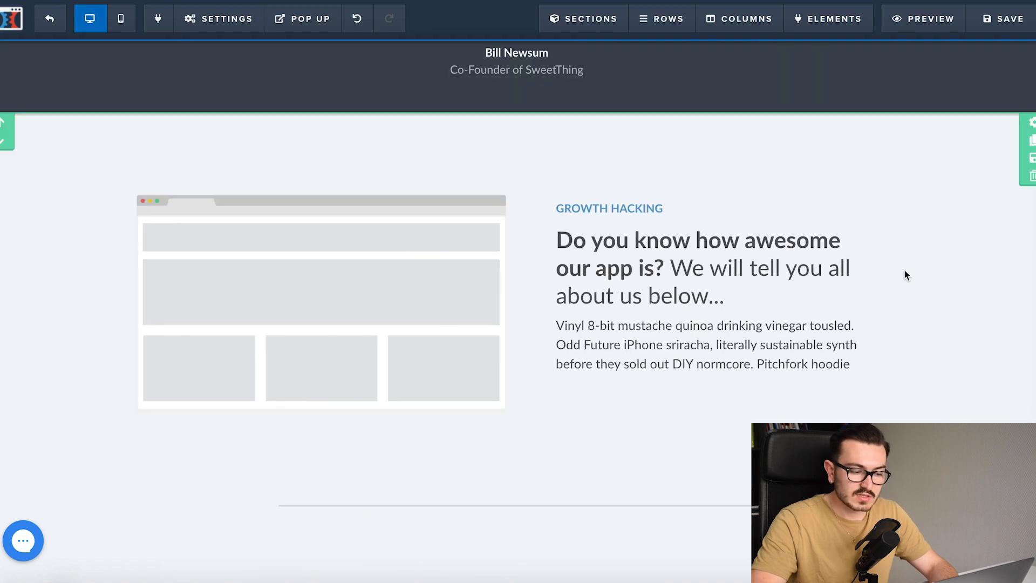
click(1007, 182)
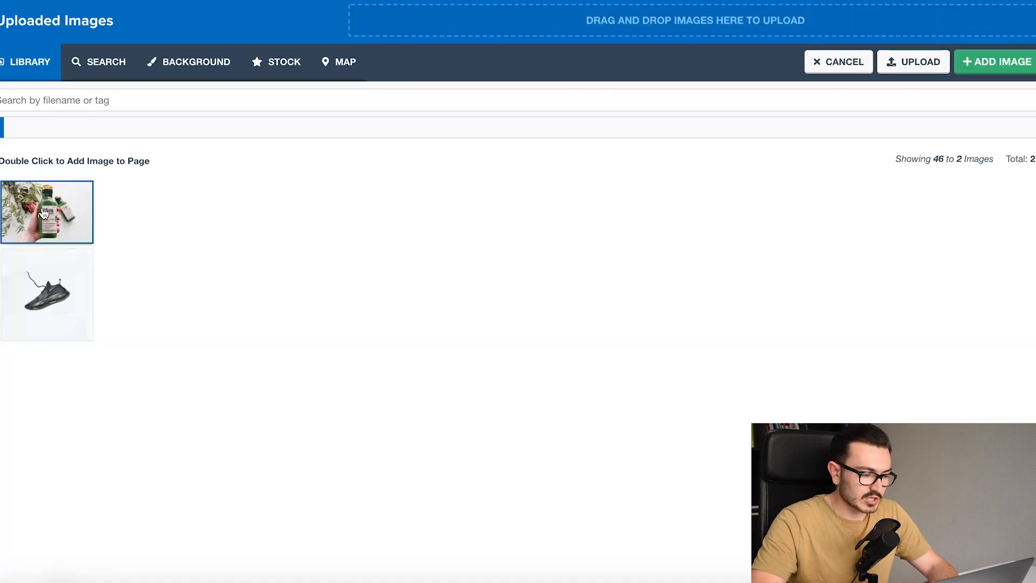
double_click(43, 220)
click(511, 292)
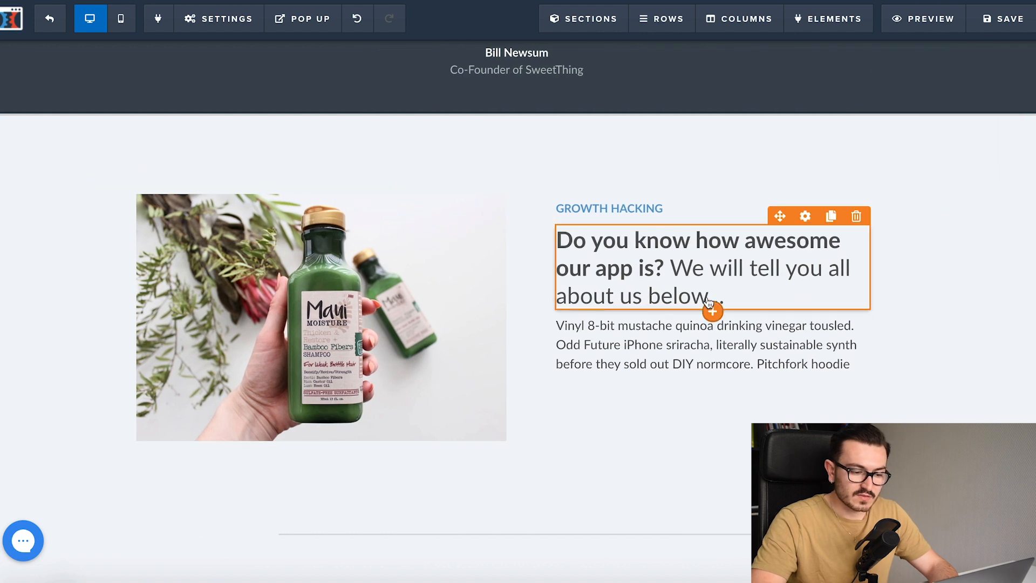
Delete the countdown timer from the red banner at the top of the page
scroll(707, 298, down, 10)
scroll(708, 303, up, 20)
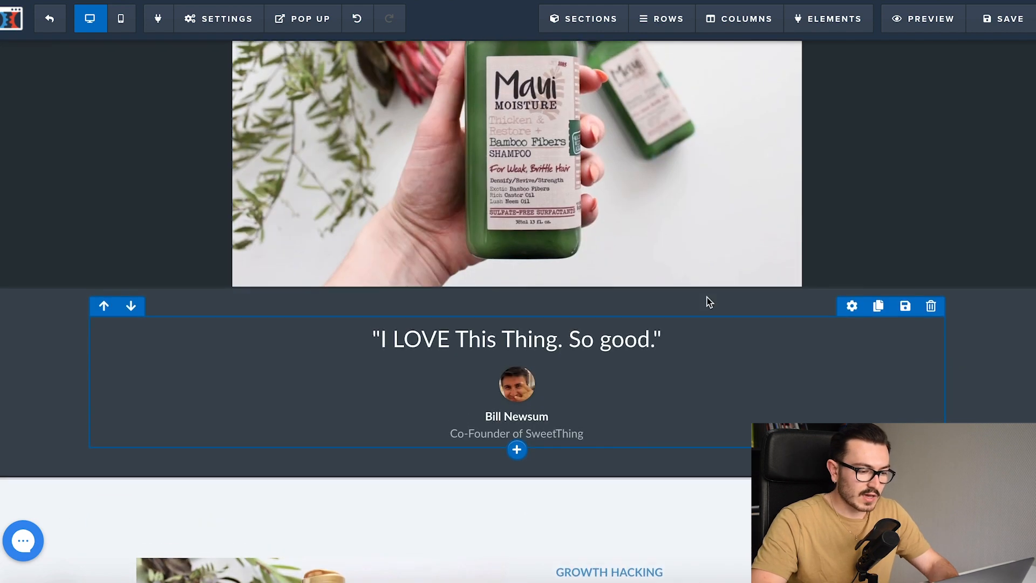
scroll(708, 303, up, 3)
scroll(708, 302, down, 3)
scroll(708, 303, up, 3)
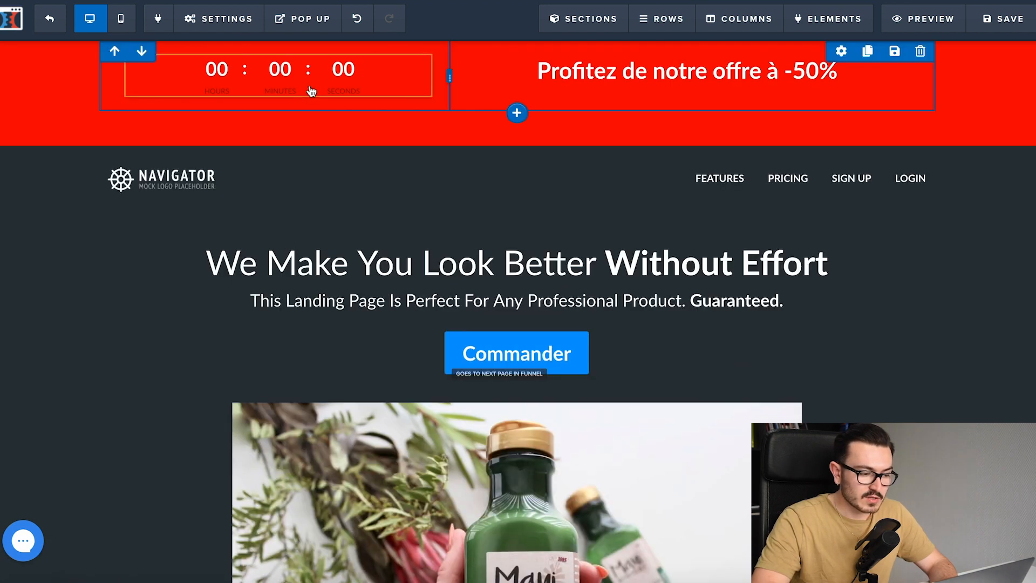
click(418, 66)
click(637, 40)
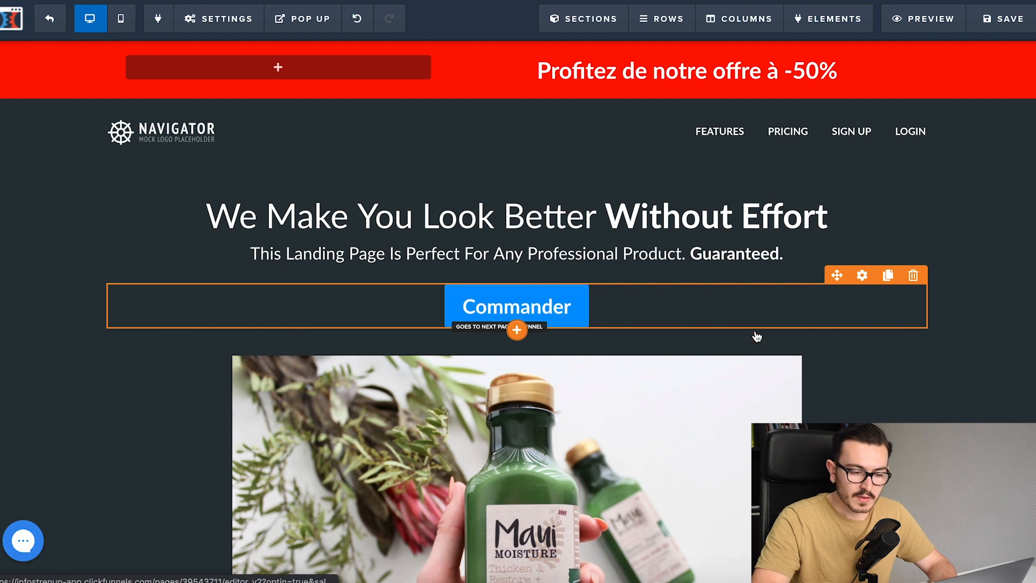
Duplicate the Commander button, move the copy into the red banner's empty column, and set its top margin to 0
click(889, 276)
mouse_move(719, 365)
mouse_down()
mouse_move(421, 67)
mouse_move(324, 76)
mouse_move(298, 92)
mouse_up()
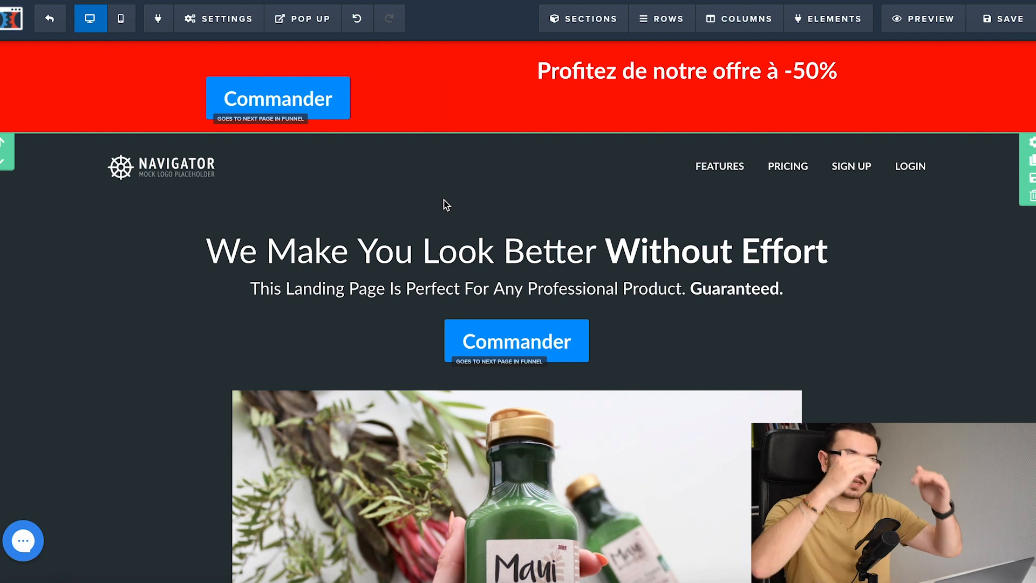
mouse_move(379, 94)
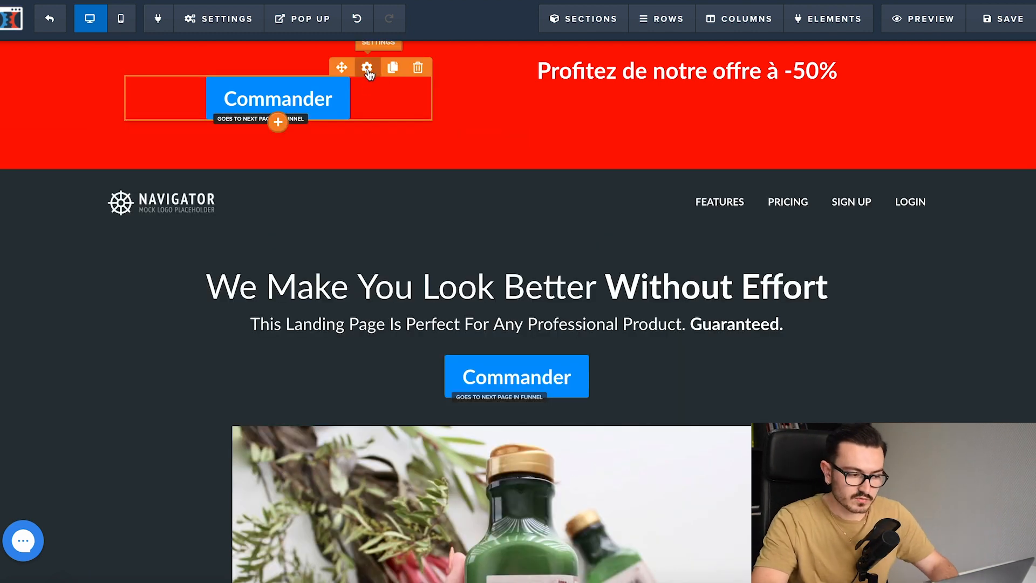
click(367, 67)
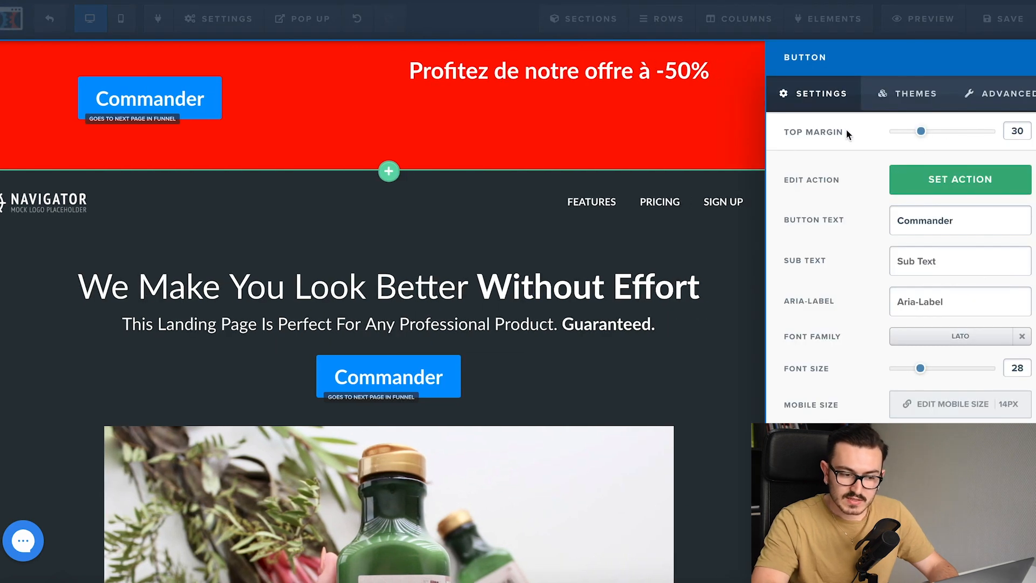
drag(921, 131, 877, 141)
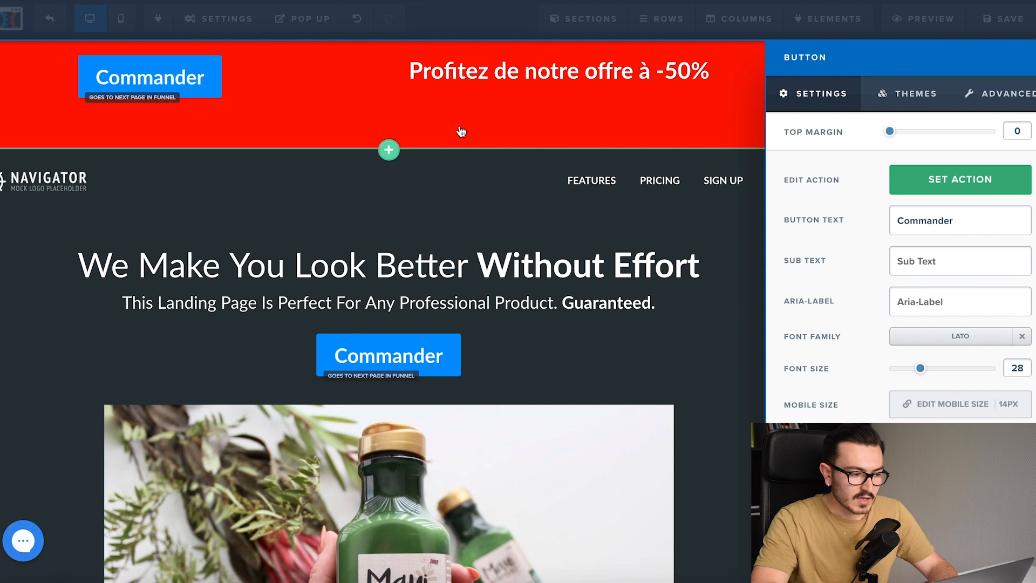
Set the background colour of the banner's Commander button to white
scroll(876, 377, down, 1)
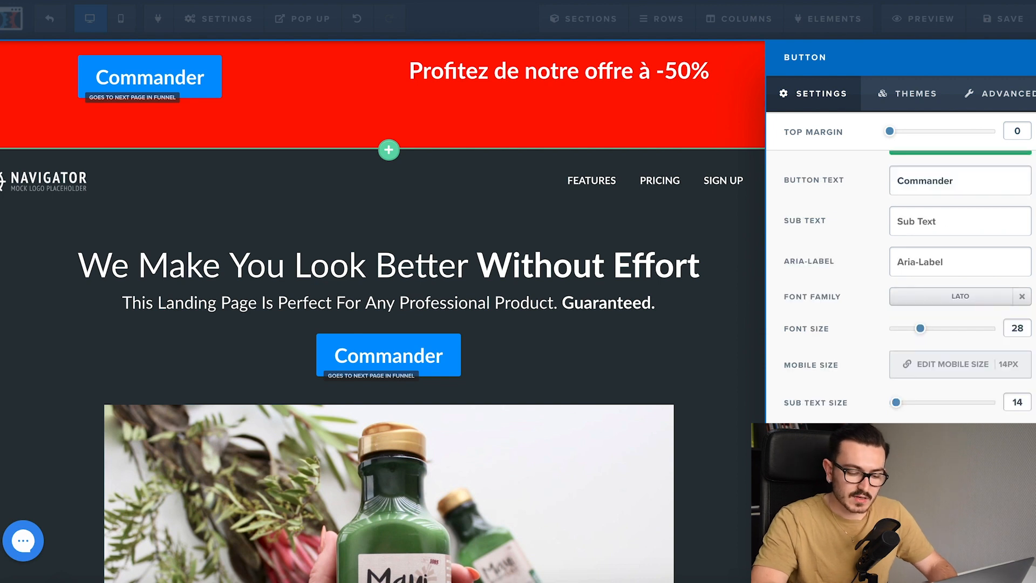
click(876, 402)
click(877, 370)
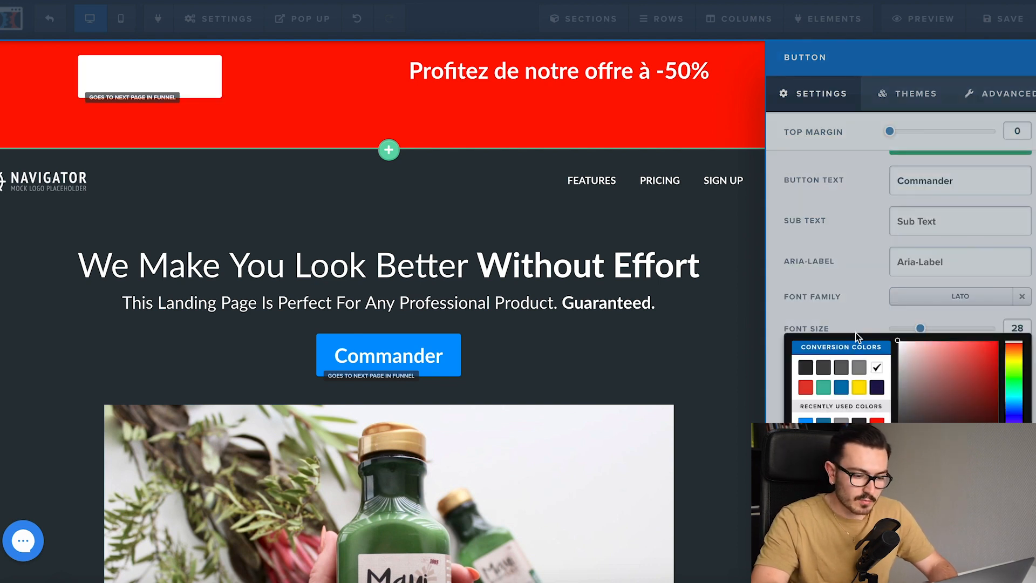
Try red and green shades for the text of the banner's Commander button
click(854, 322)
click(868, 440)
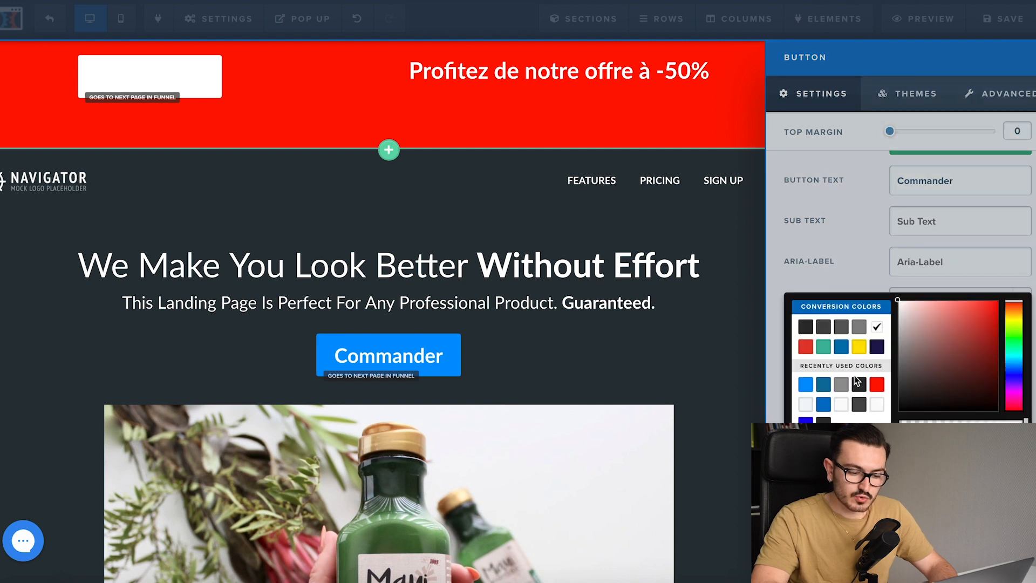
click(877, 385)
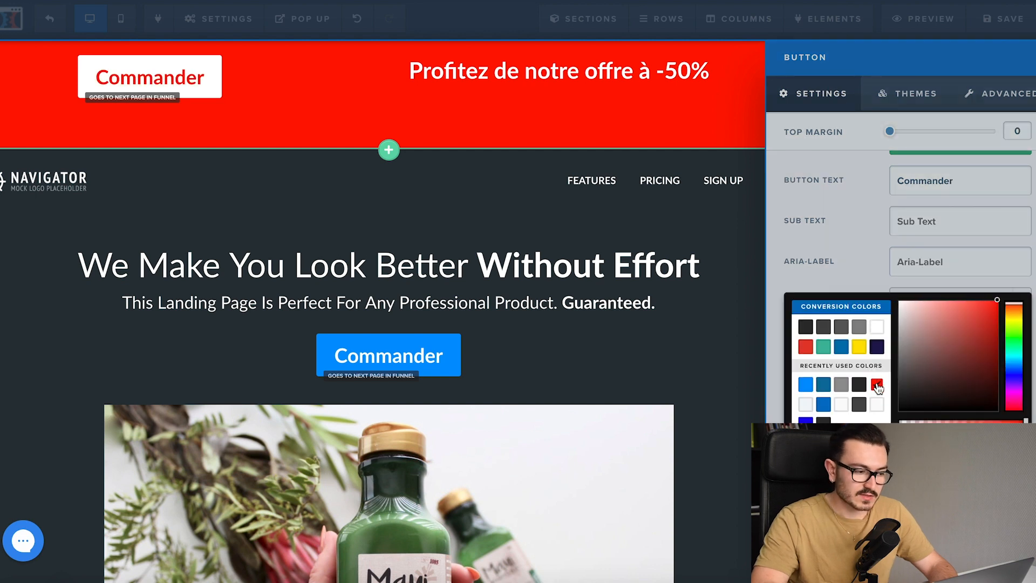
click(823, 347)
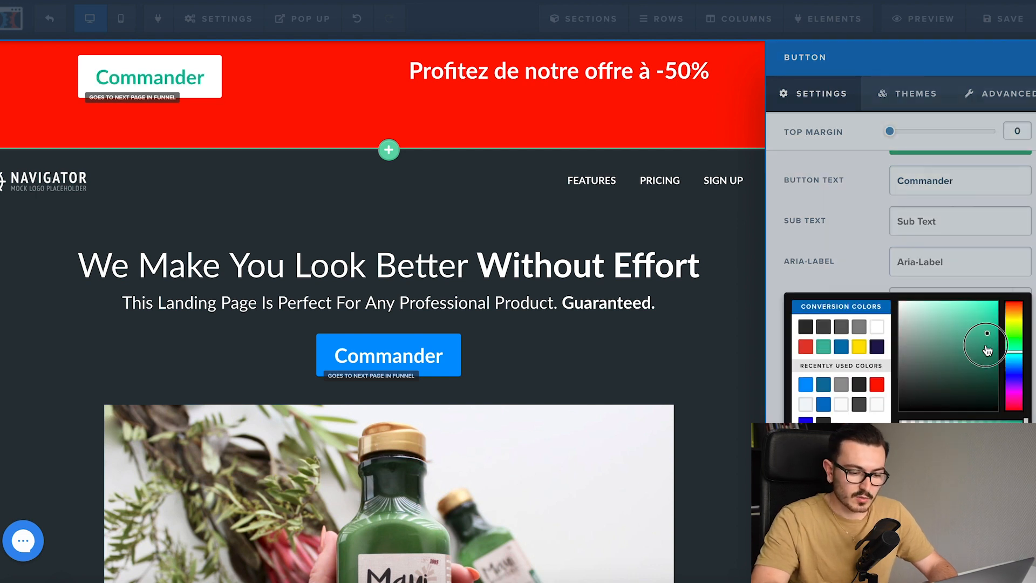
click(985, 344)
click(1014, 338)
click(704, 240)
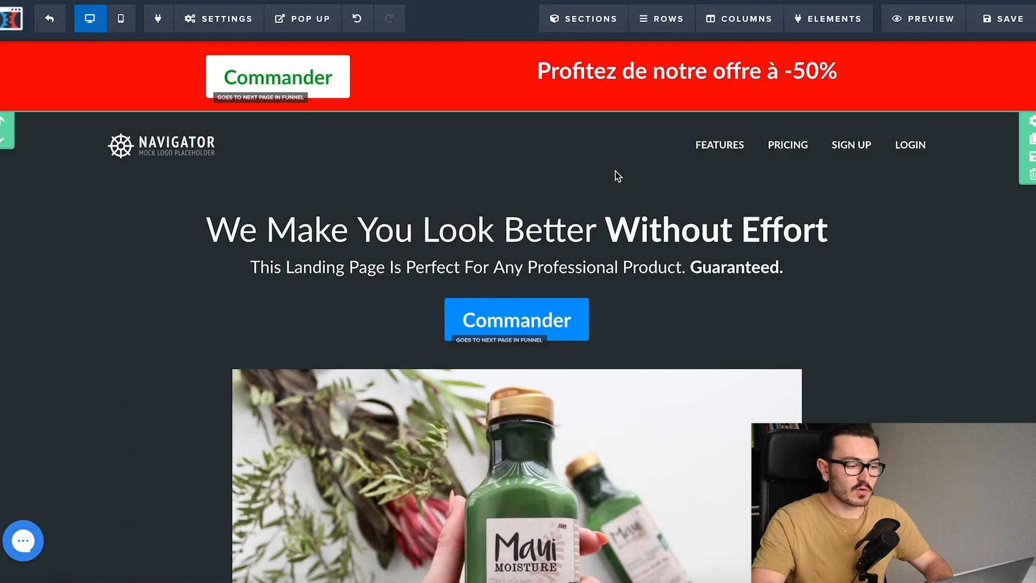
Set the text of the banner's Commander button to the near-black conversion colour and save the page
click(366, 64)
click(959, 504)
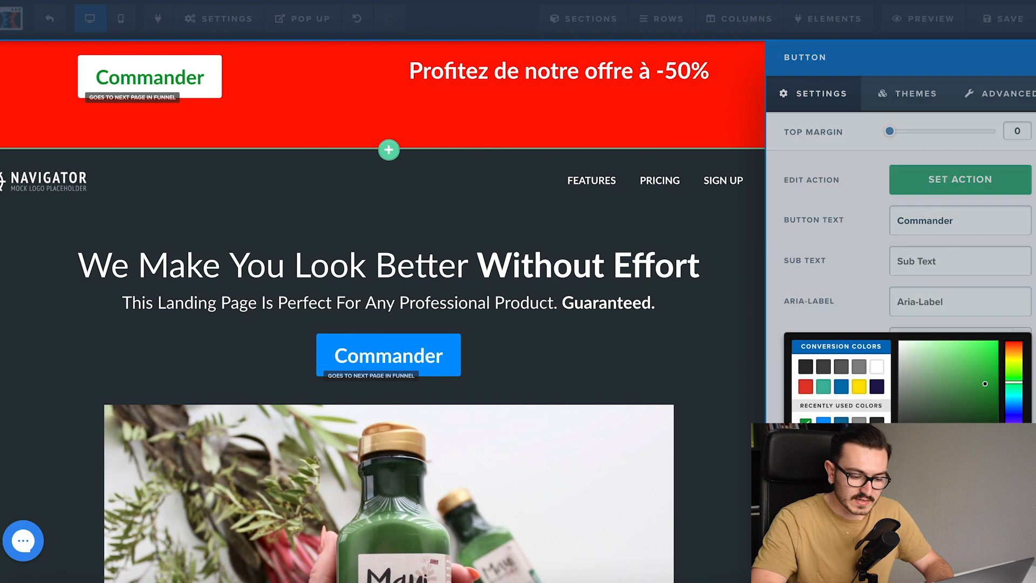
click(873, 423)
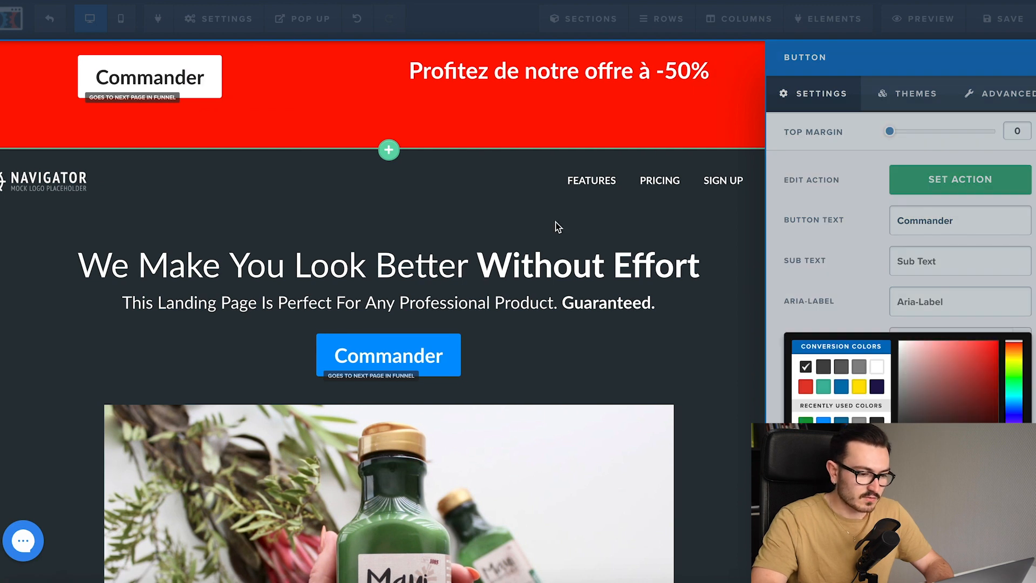
click(557, 226)
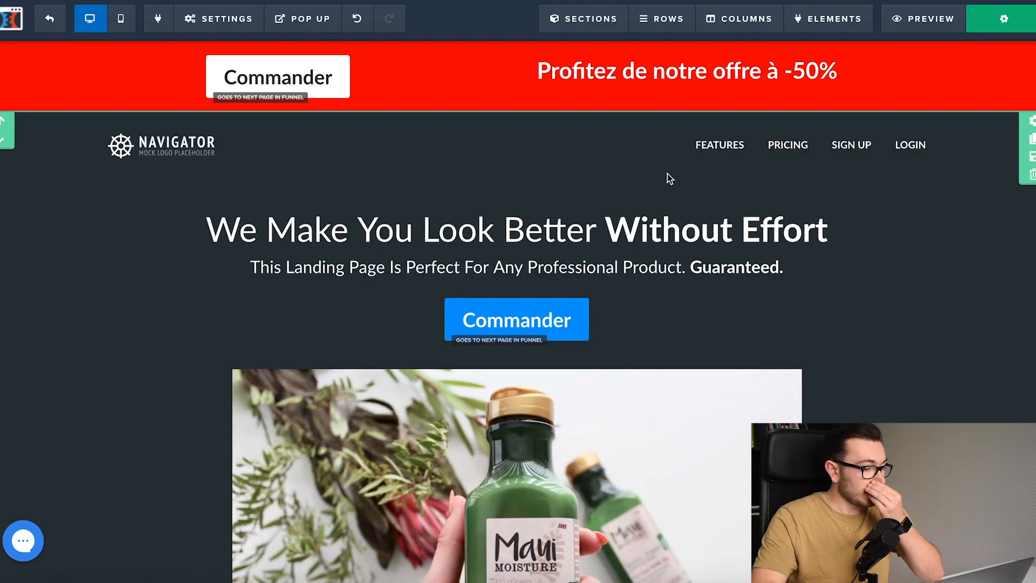
Preview the page and examine how the red banner and its Commander button behave along its length
click(929, 20)
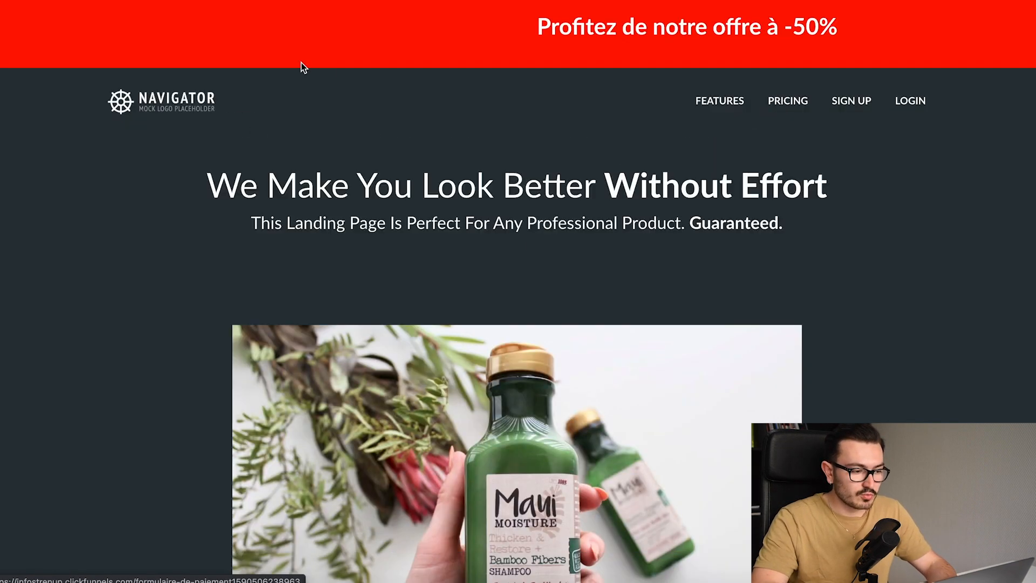
scroll(348, 250, down, 10)
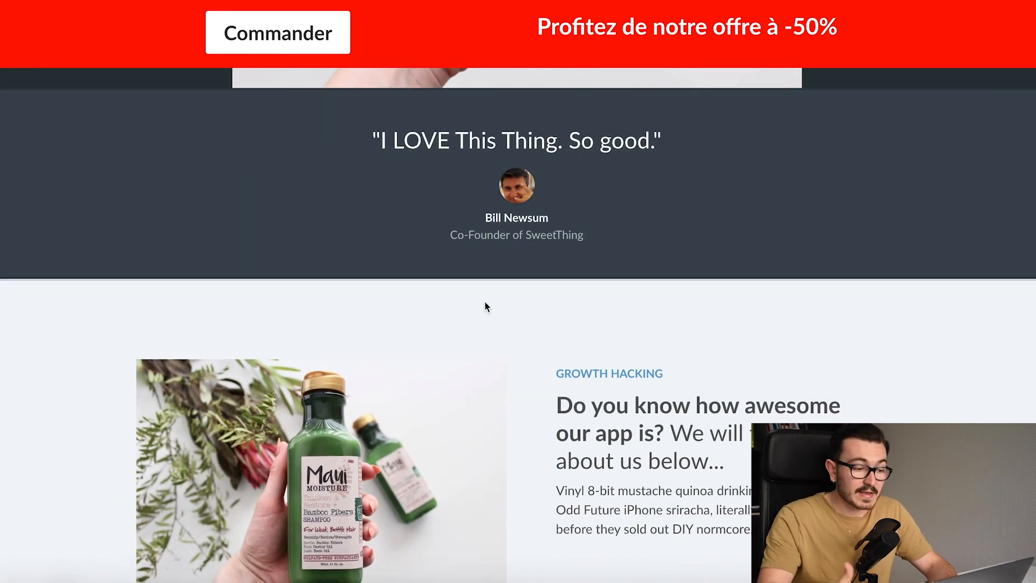
scroll(485, 303, down, 6)
scroll(485, 303, up, 6)
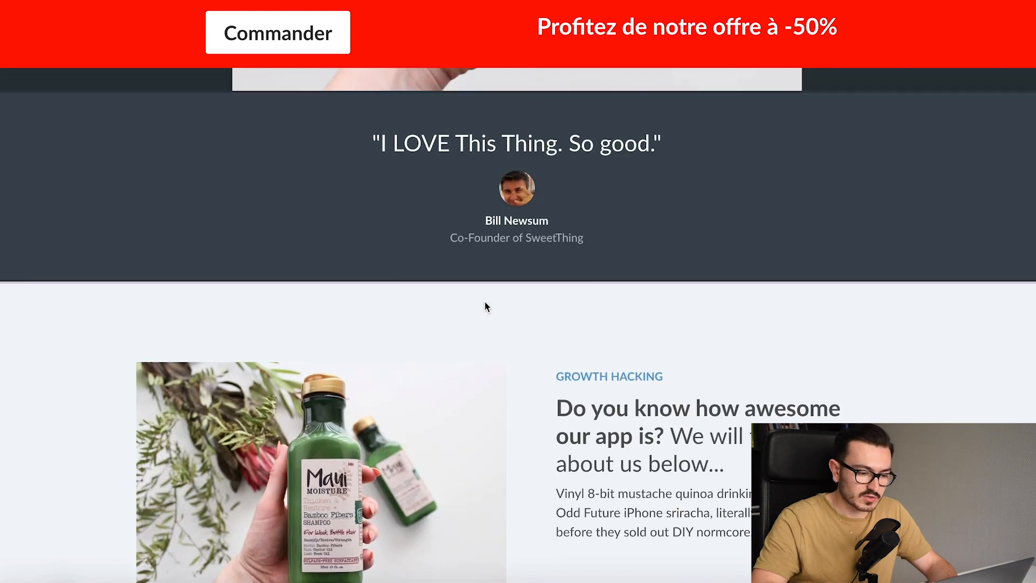
scroll(501, 376, down, 15)
scroll(501, 376, down, 5)
scroll(501, 376, up, 20)
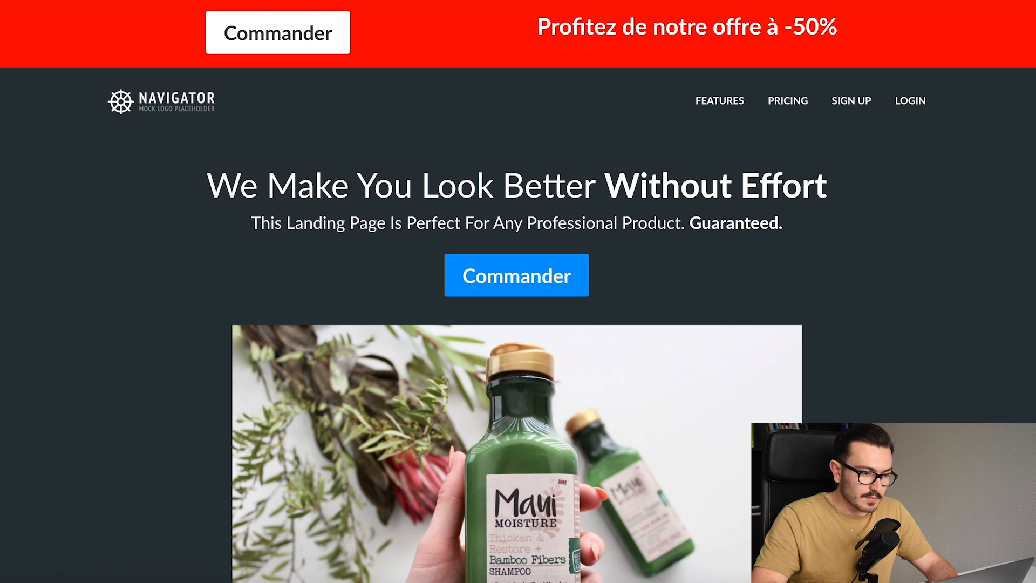
Reopen the page preview, look over the hero section, and test the main Commander button
click(458, 2)
click(932, 28)
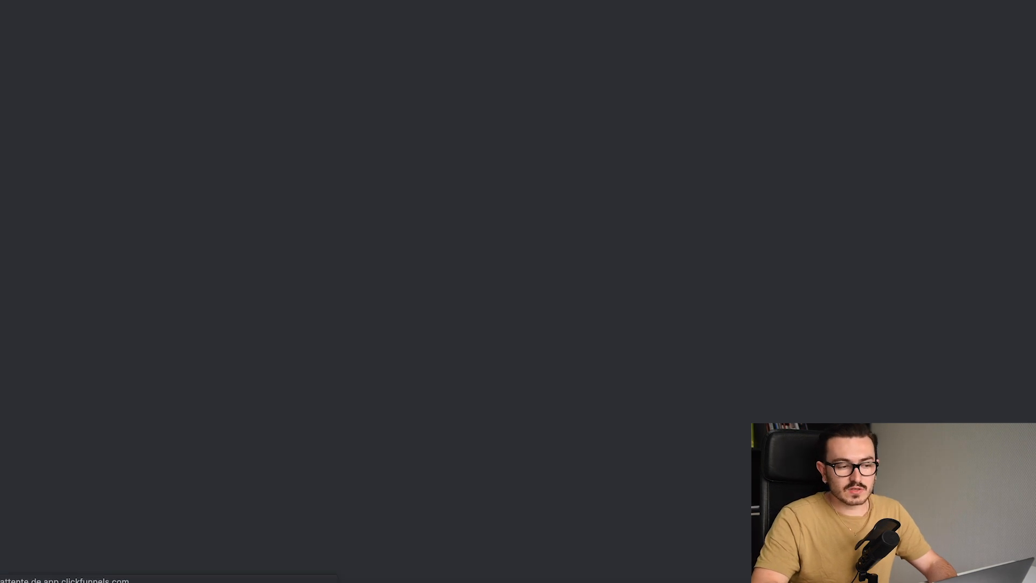
scroll(539, 275, down, 5)
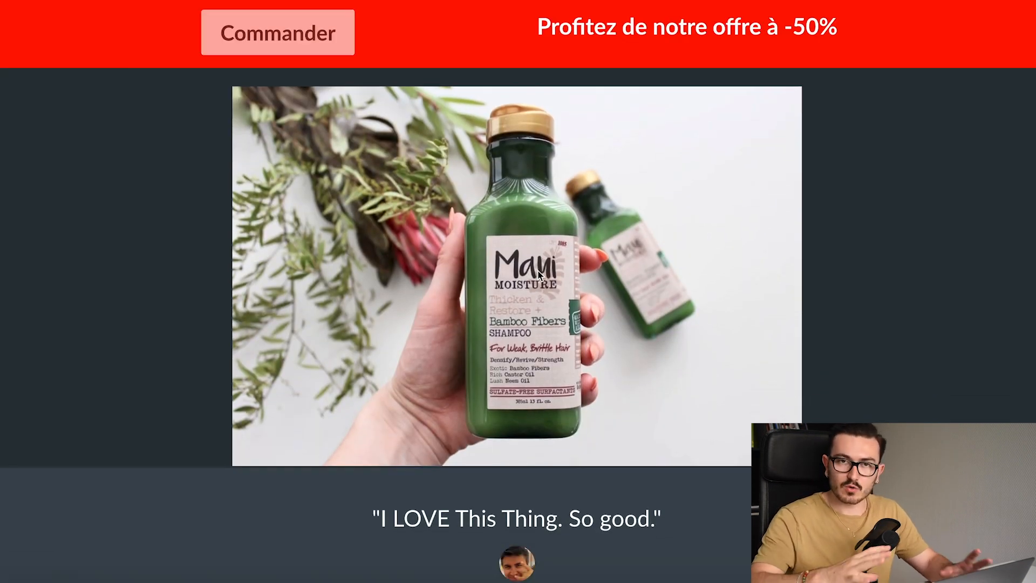
scroll(539, 275, up, 5)
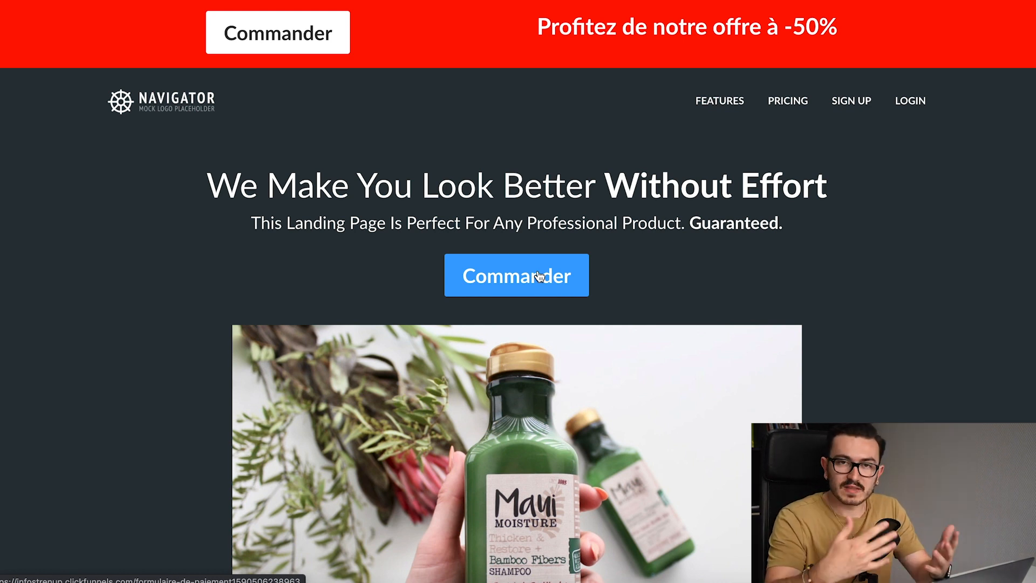
click(541, 278)
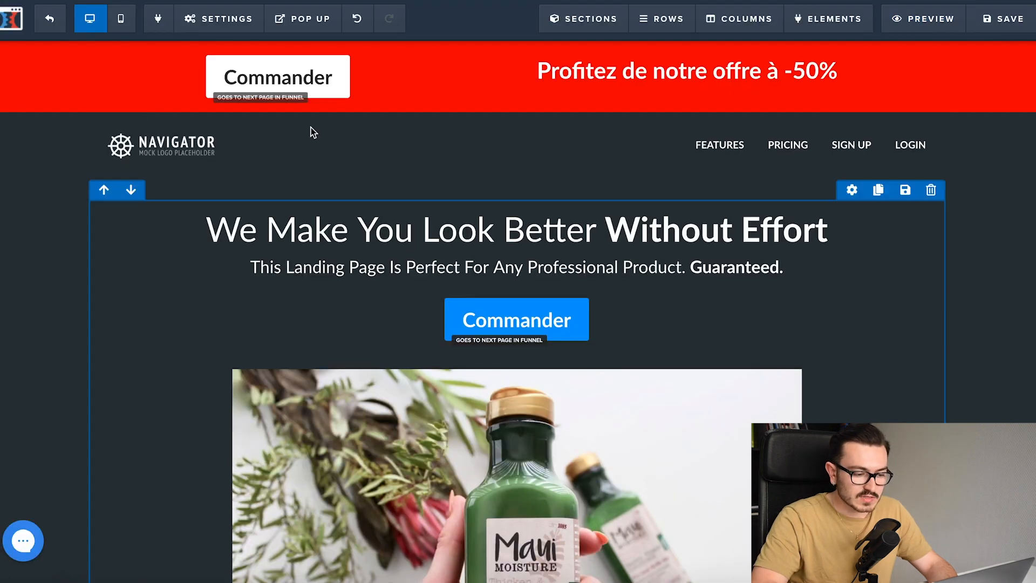
Save the sales page and exit the editor to the funnel steps overview
scroll(310, 132, down, 2)
click(1010, 18)
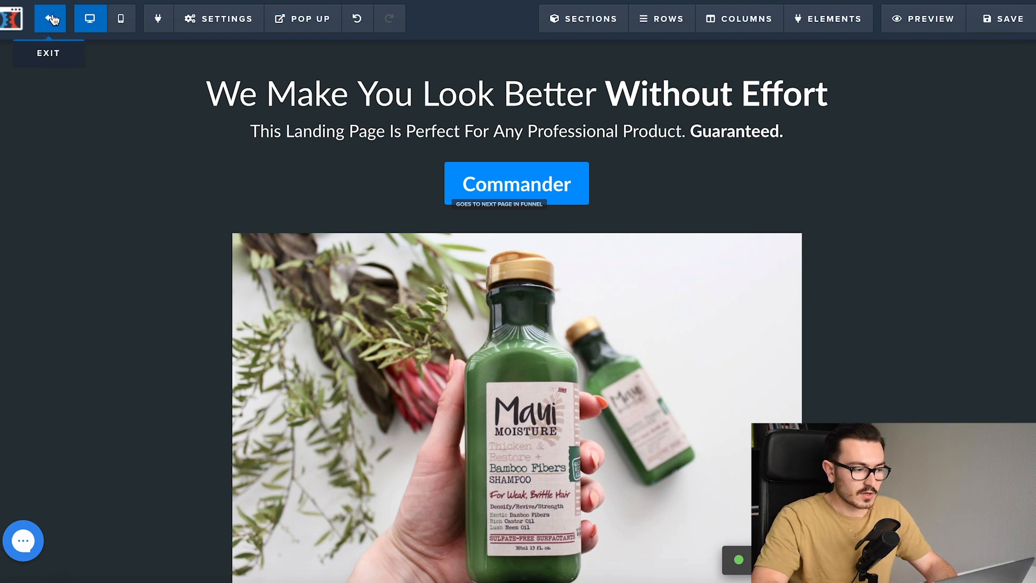
click(52, 21)
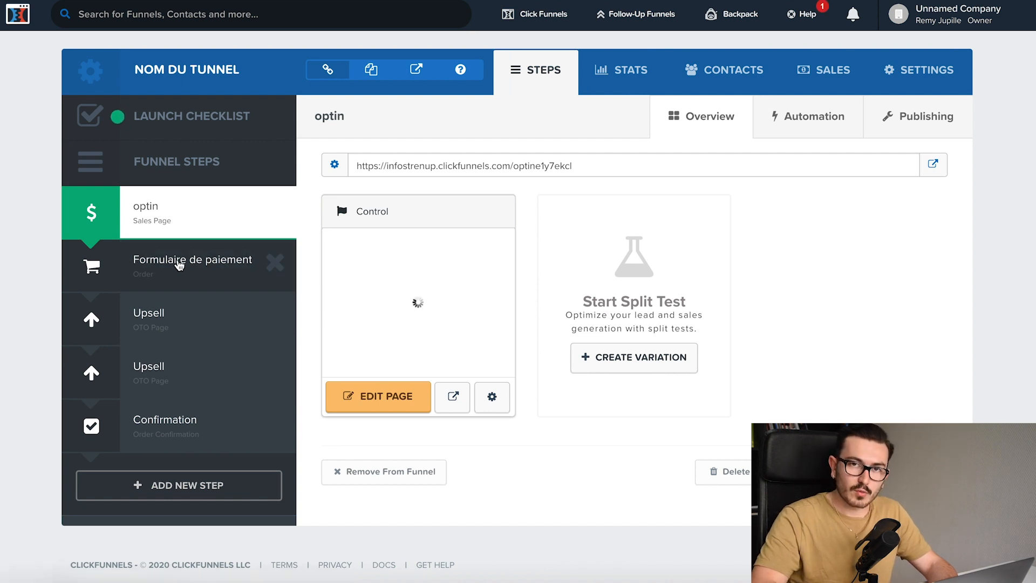
Open the Formulaire de paiement step and view its product and automation settings
click(180, 265)
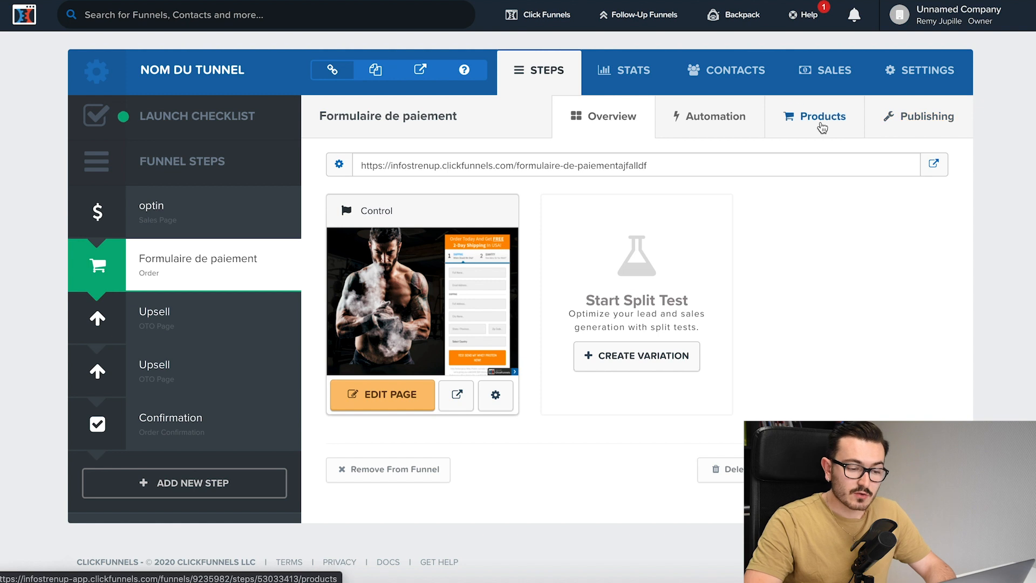
click(820, 117)
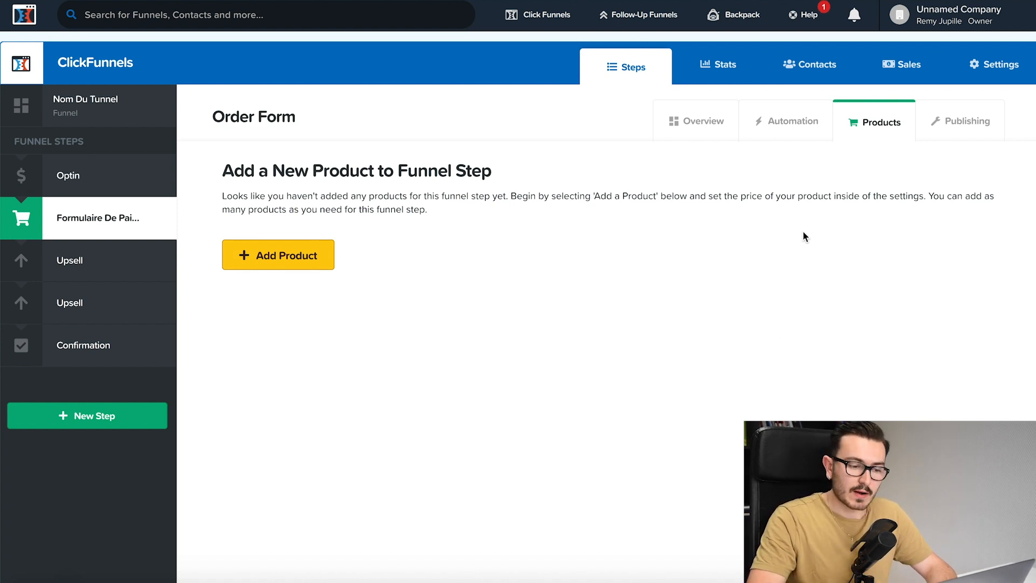
click(772, 129)
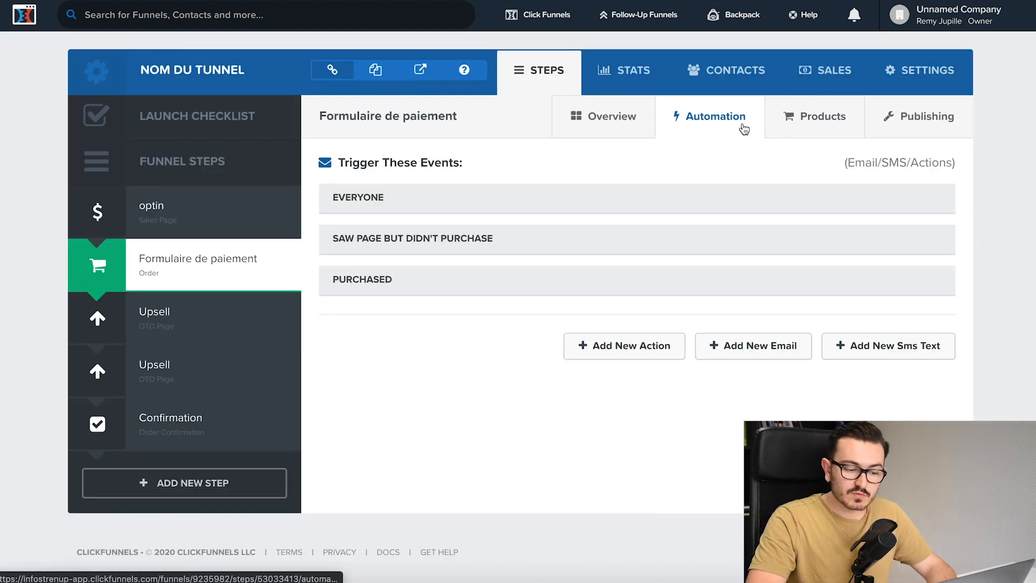
Check what is required to create a new automation email for the payment form step, then close the dialog
click(776, 351)
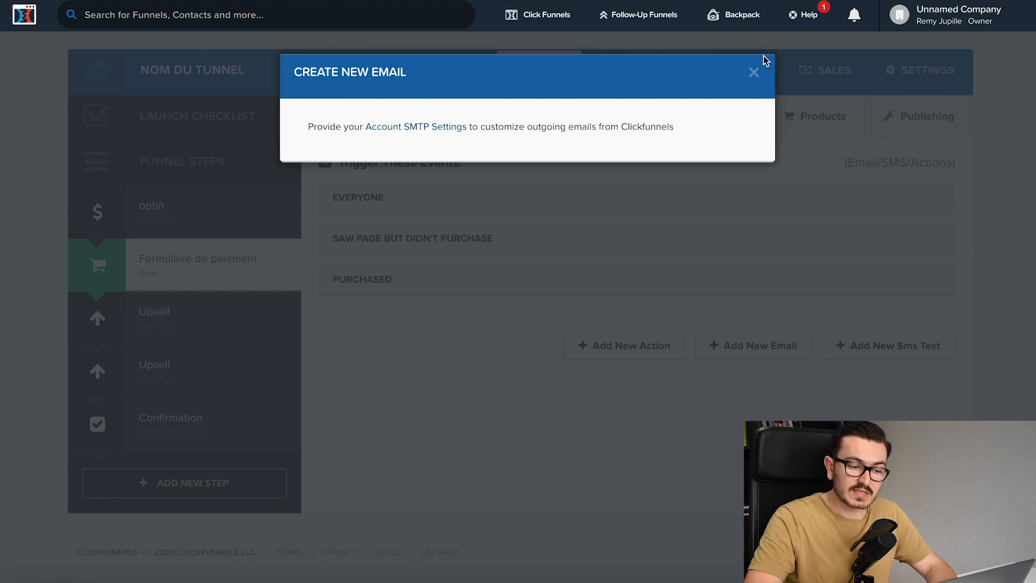
click(754, 72)
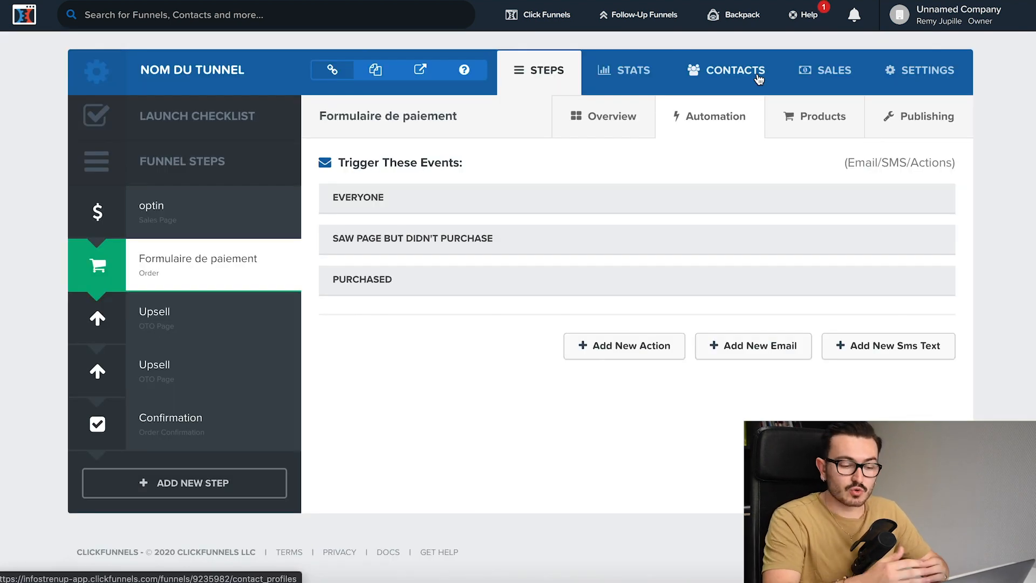
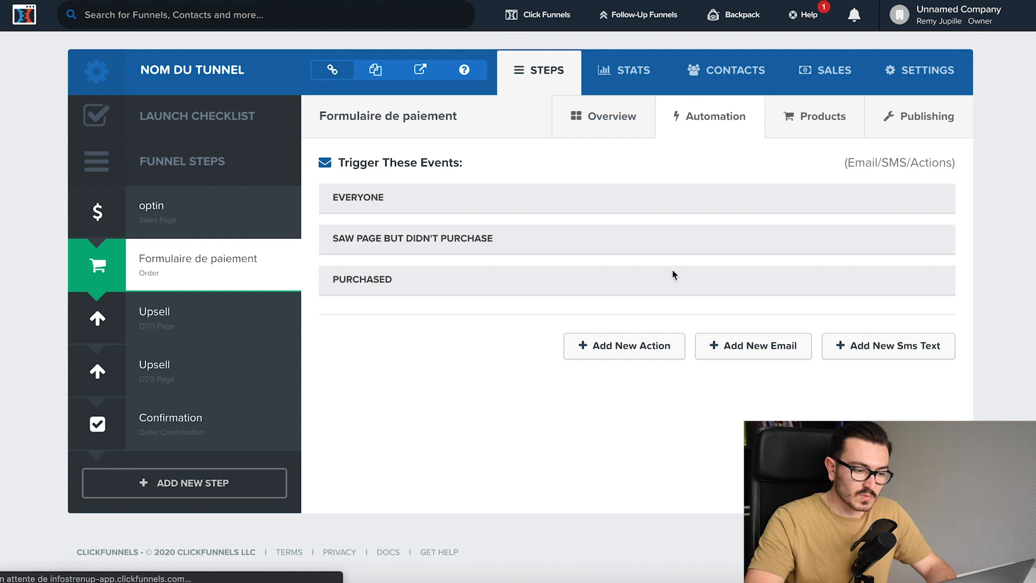
Return to the Formulaire de paiement overview and open its Control page in the editor
click(623, 113)
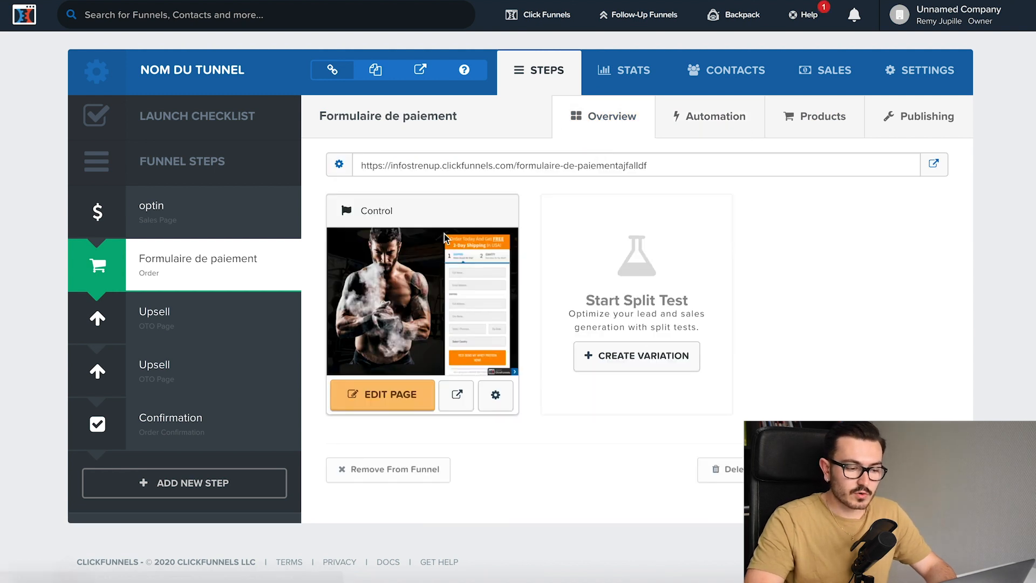
scroll(445, 234, down, 1)
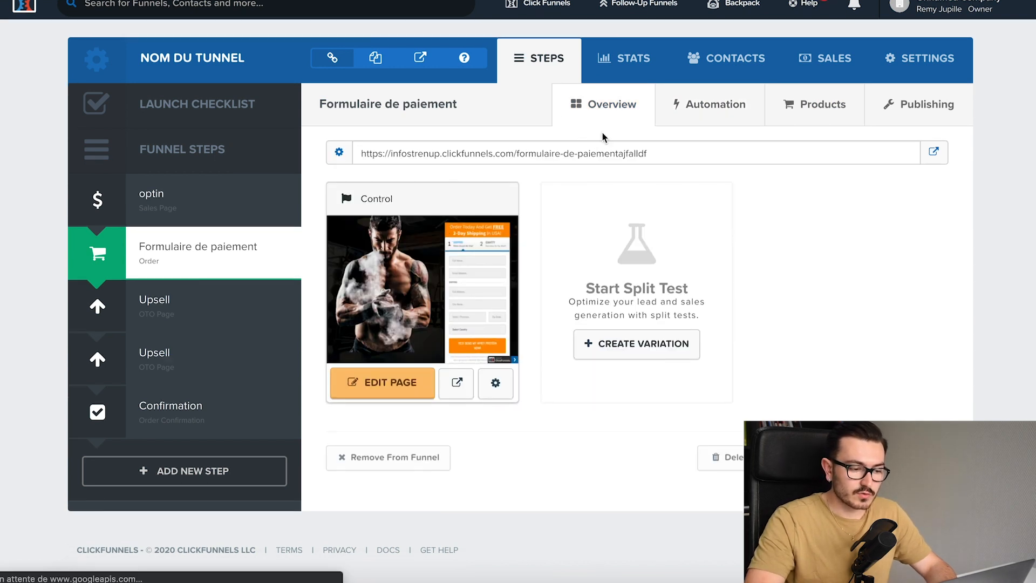
click(366, 384)
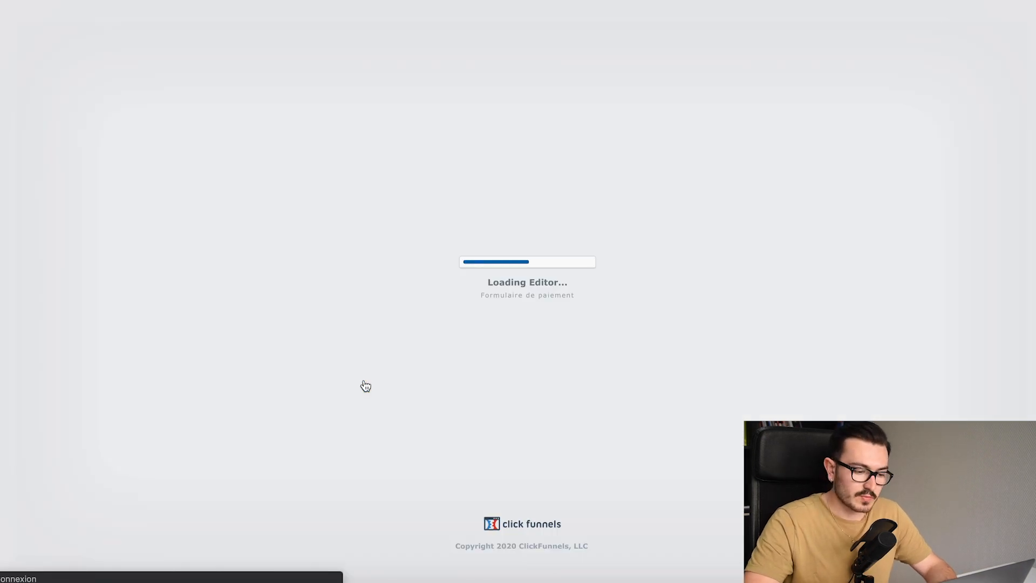
Examine the payment page template from the hero order form down to the footer
scroll(521, 382, down, 3)
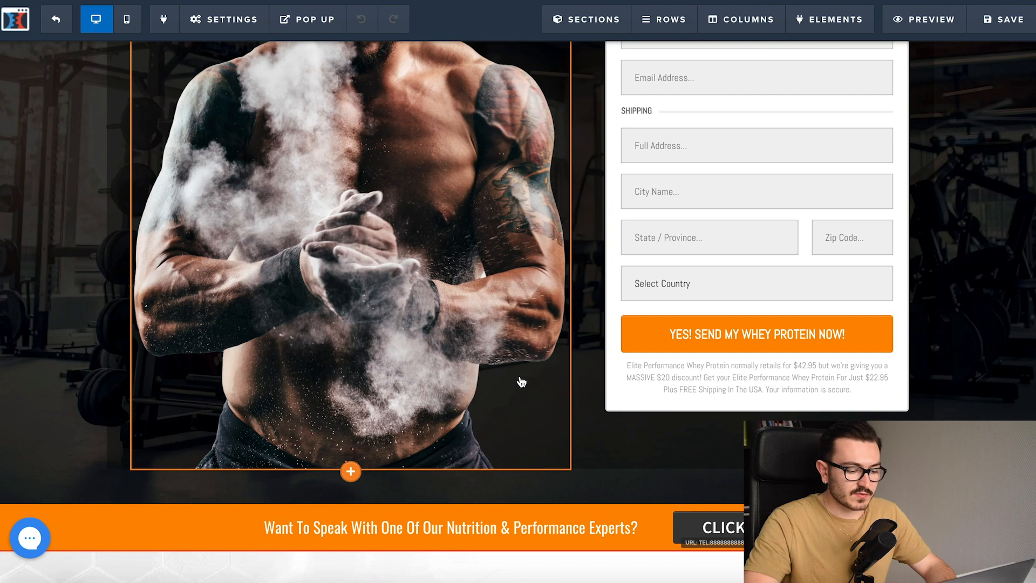
scroll(521, 382, down, 12)
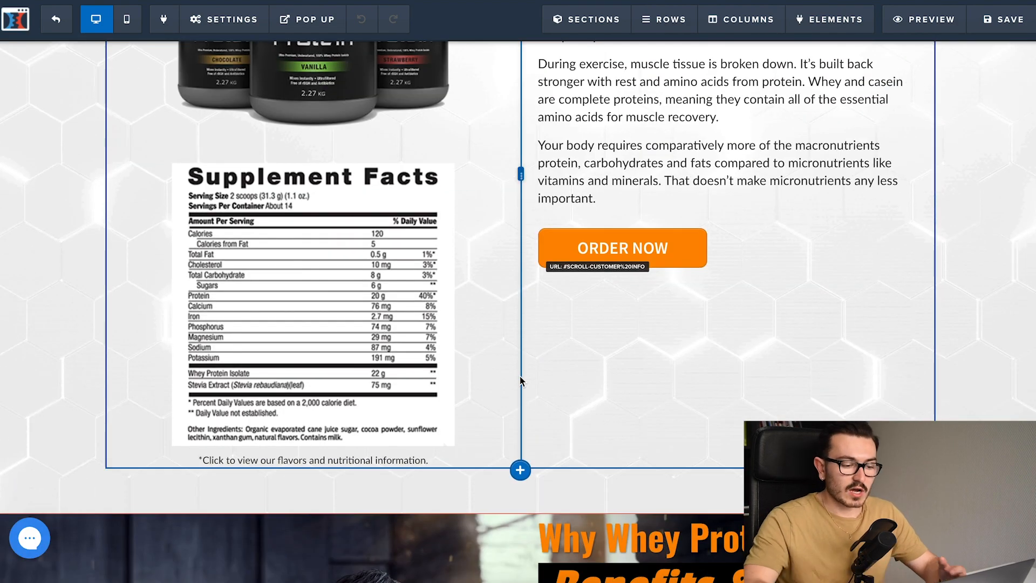
scroll(705, 359, down, 8)
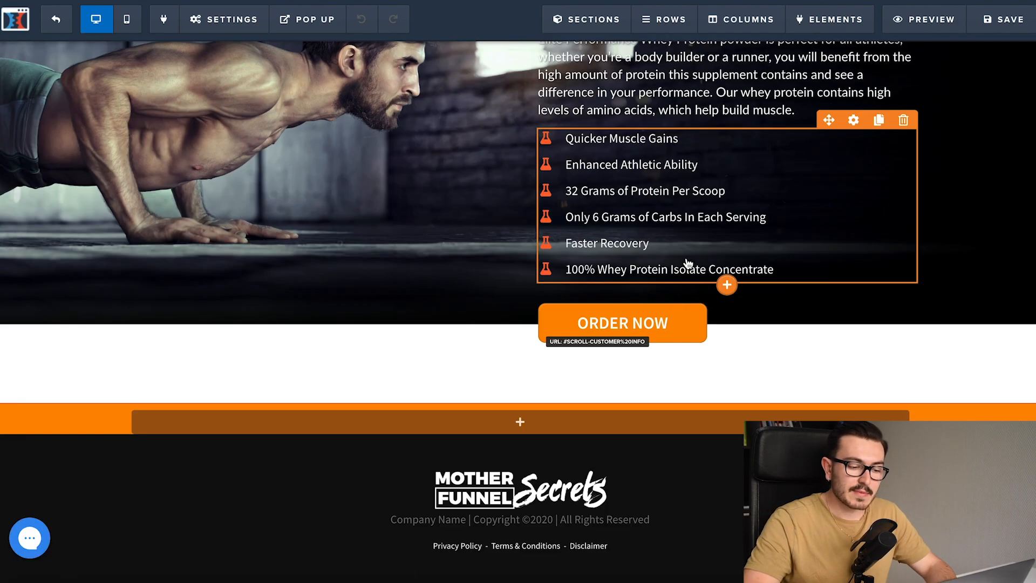
scroll(687, 262, up, 20)
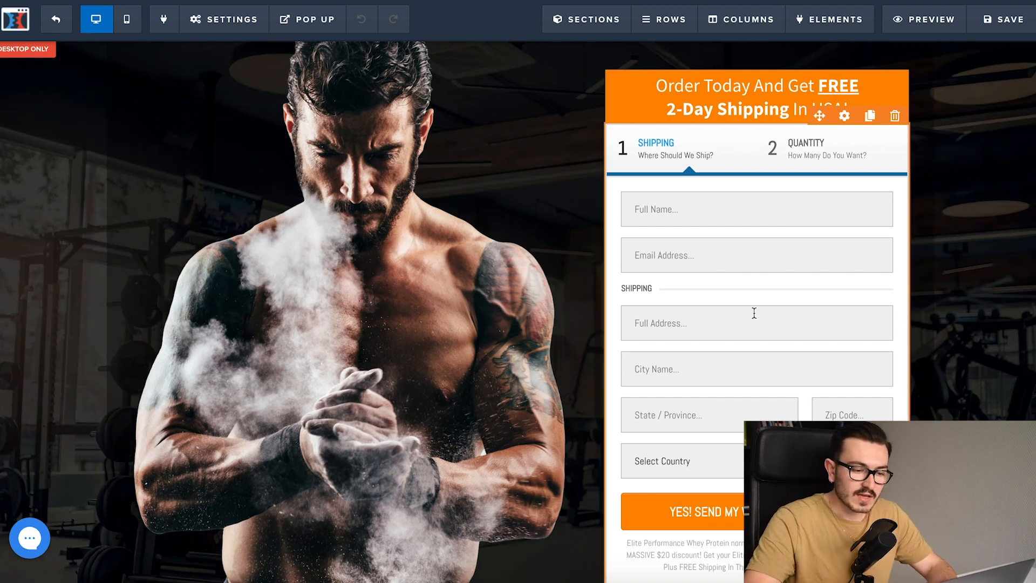
scroll(931, 377, down, 1)
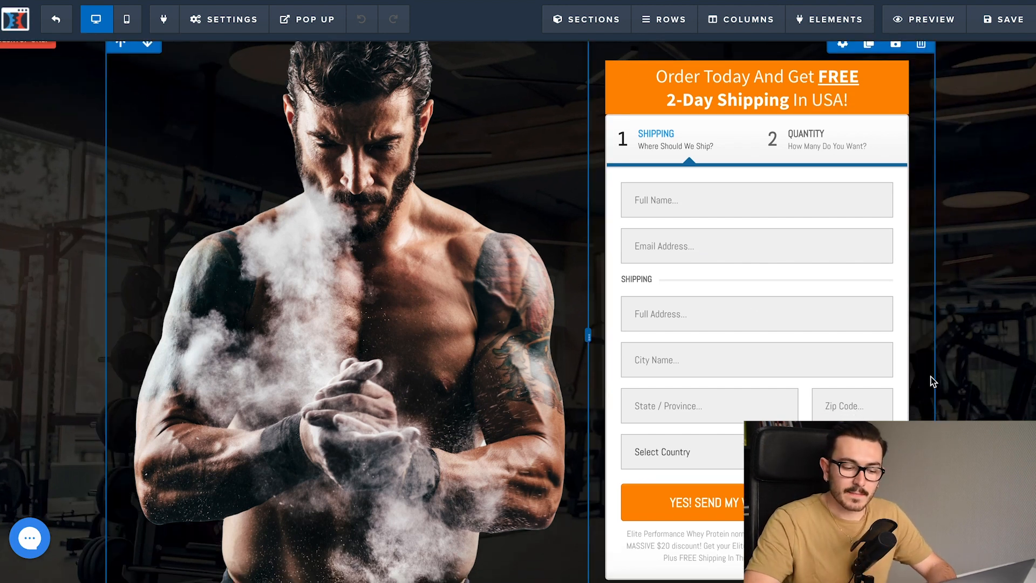
scroll(931, 377, up, 1)
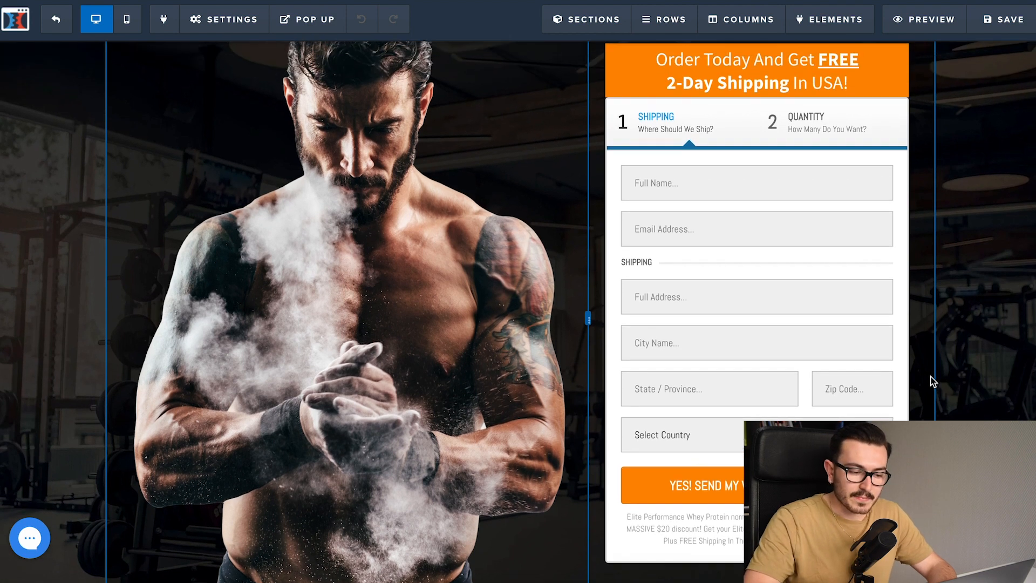
scroll(758, 162, up, 1)
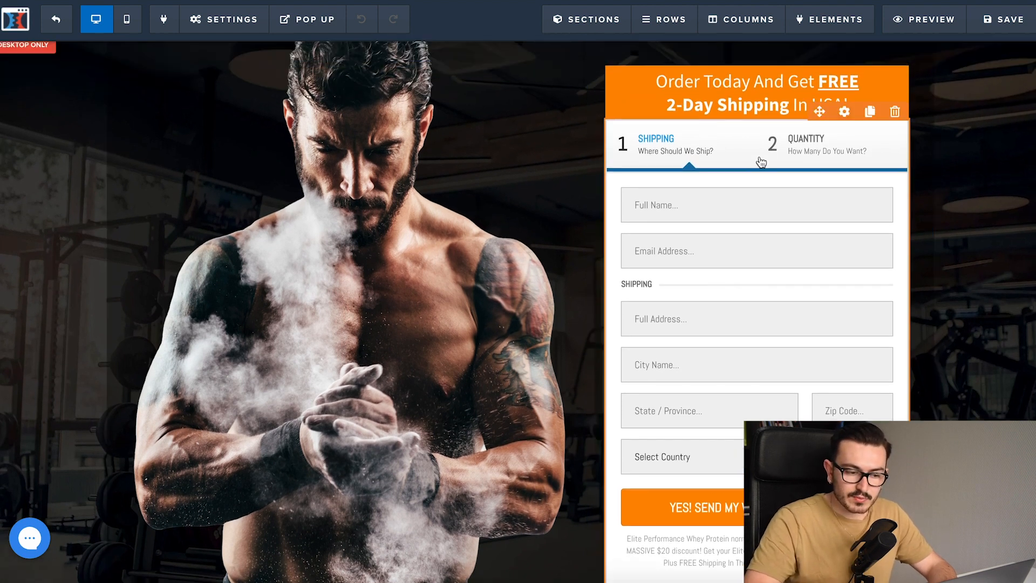
scroll(788, 185, down, 15)
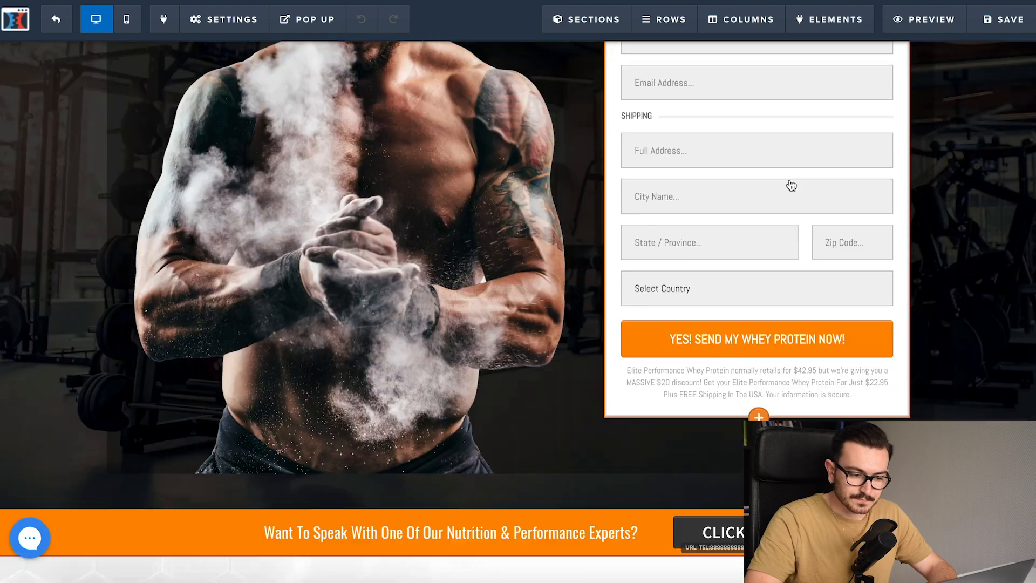
scroll(791, 184, up, 7)
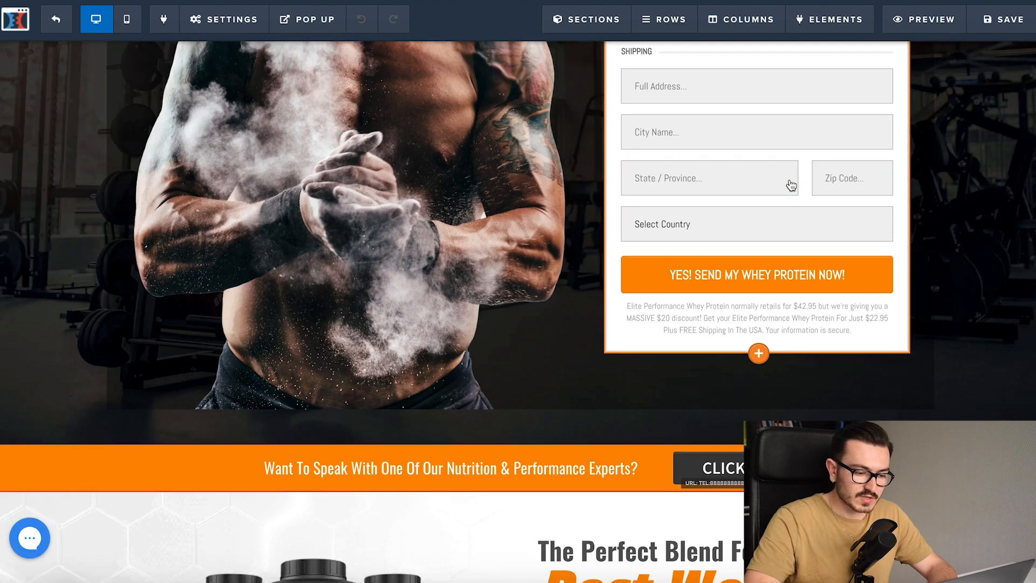
Add a full-width section below the hero and insert a two-column row in it
click(518, 451)
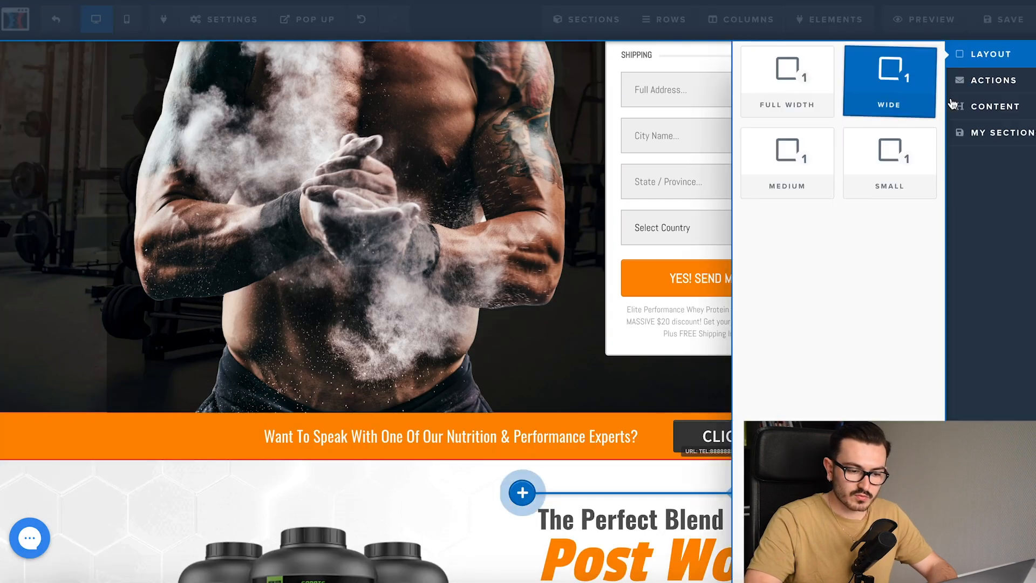
click(800, 97)
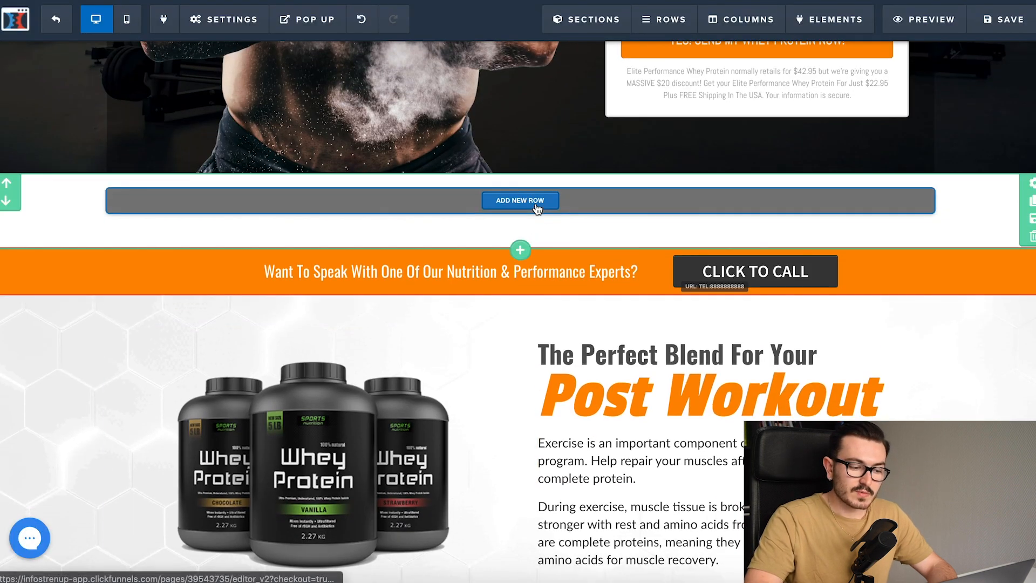
click(520, 200)
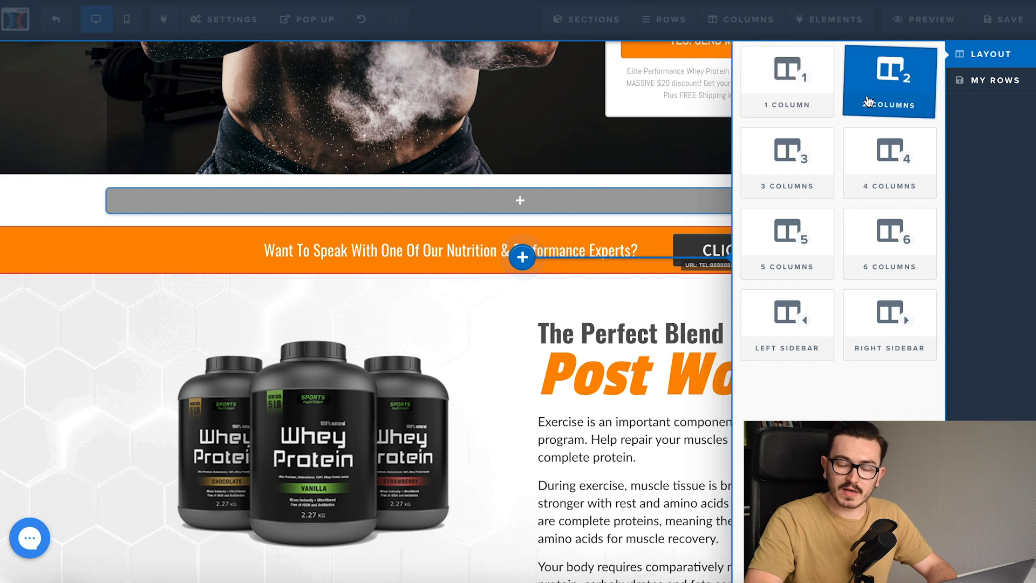
click(868, 101)
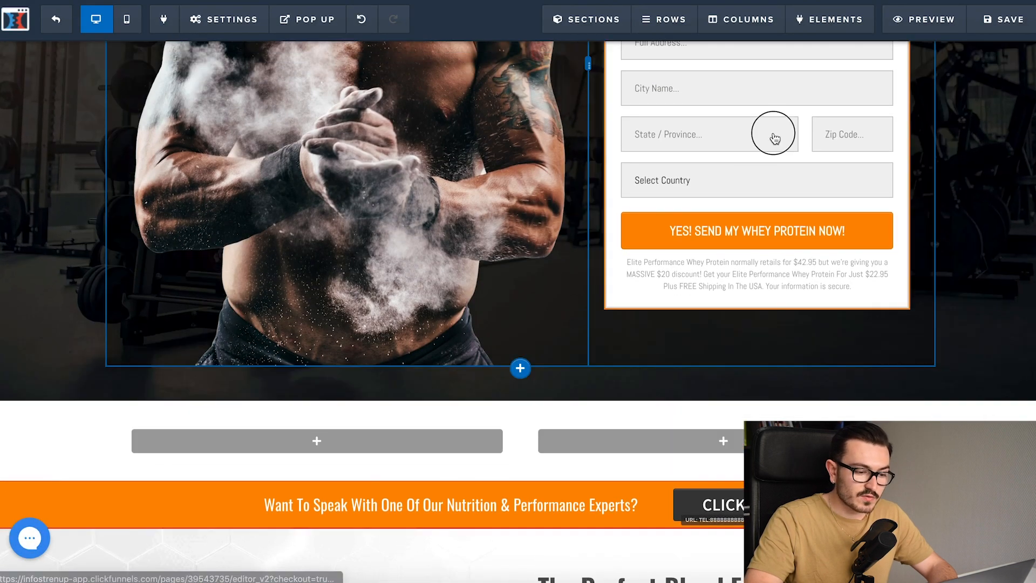
Move the two-step order form from the hero into the first column of the new row
drag(775, 139, 345, 405)
scroll(384, 465, down, 7)
scroll(349, 178, up, 1)
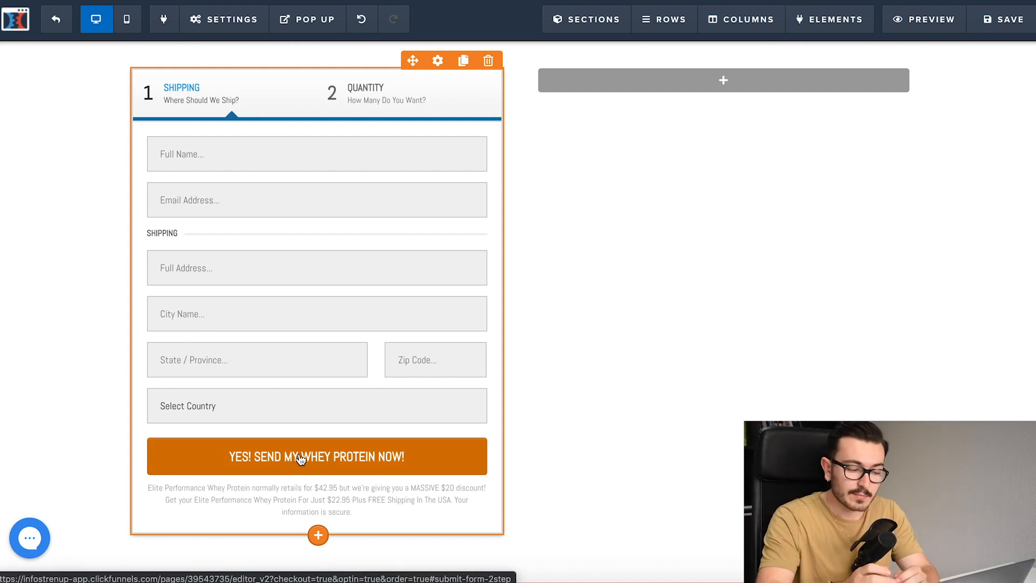
Open the two-step order form's settings and compare the previews of Step #1 and Step #2
scroll(374, 206, down, 1)
click(439, 49)
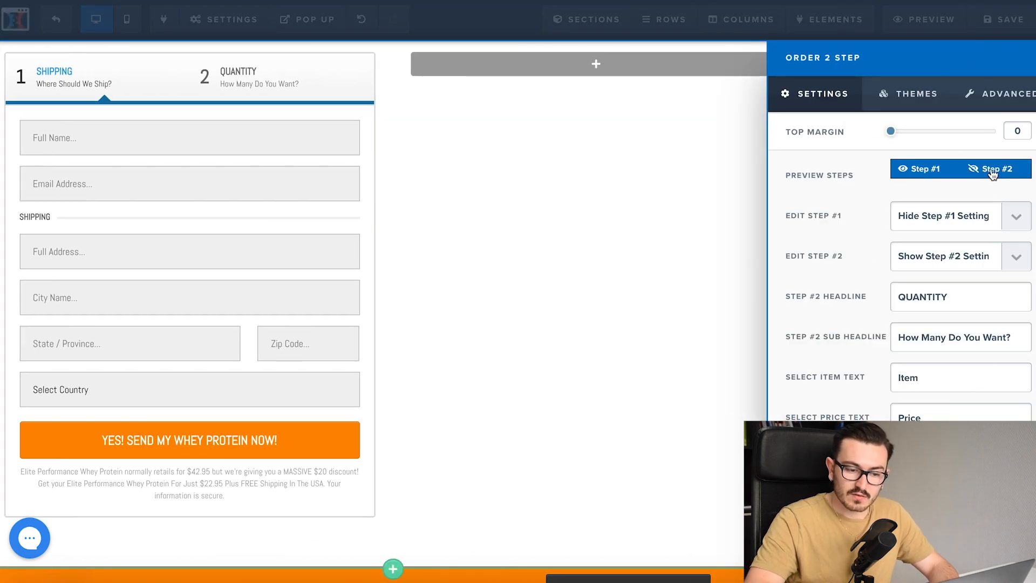
click(992, 170)
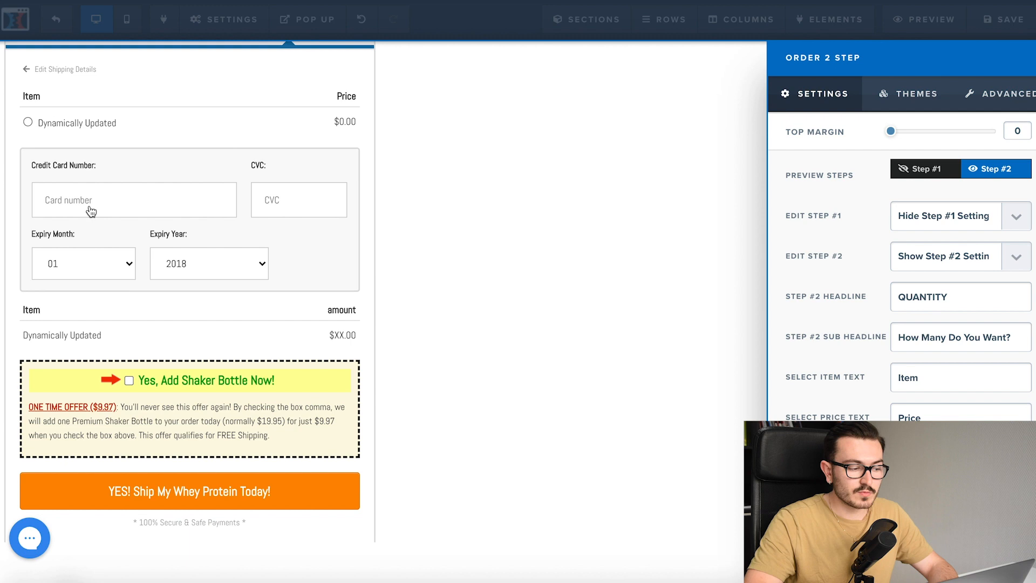
click(911, 168)
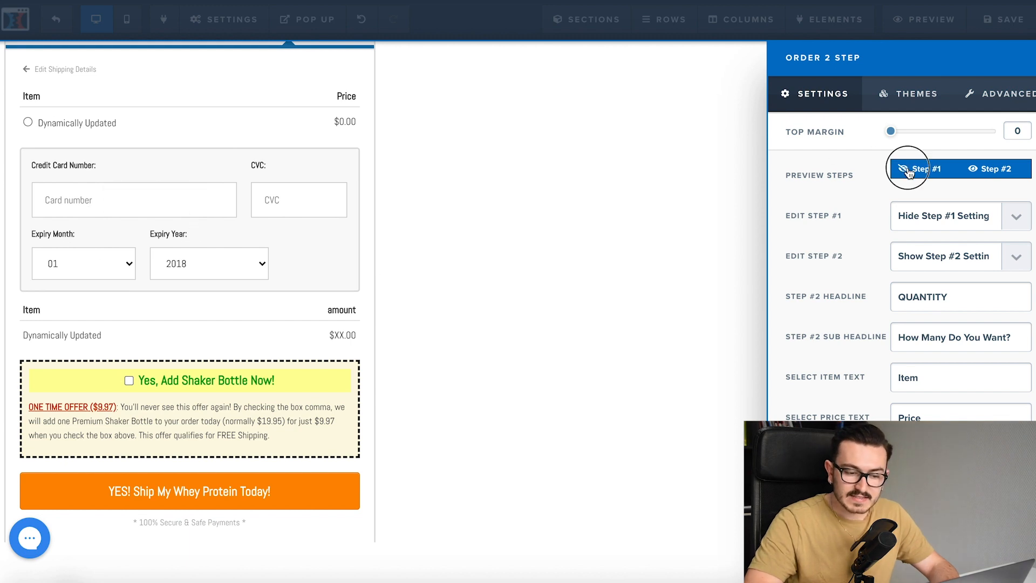
click(990, 168)
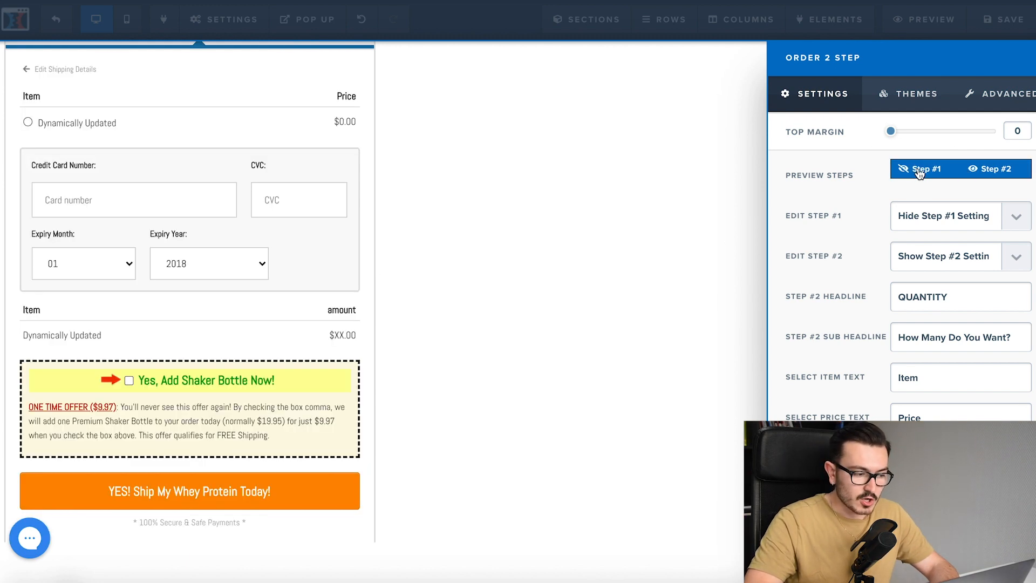
click(905, 173)
scroll(931, 358, down, 1)
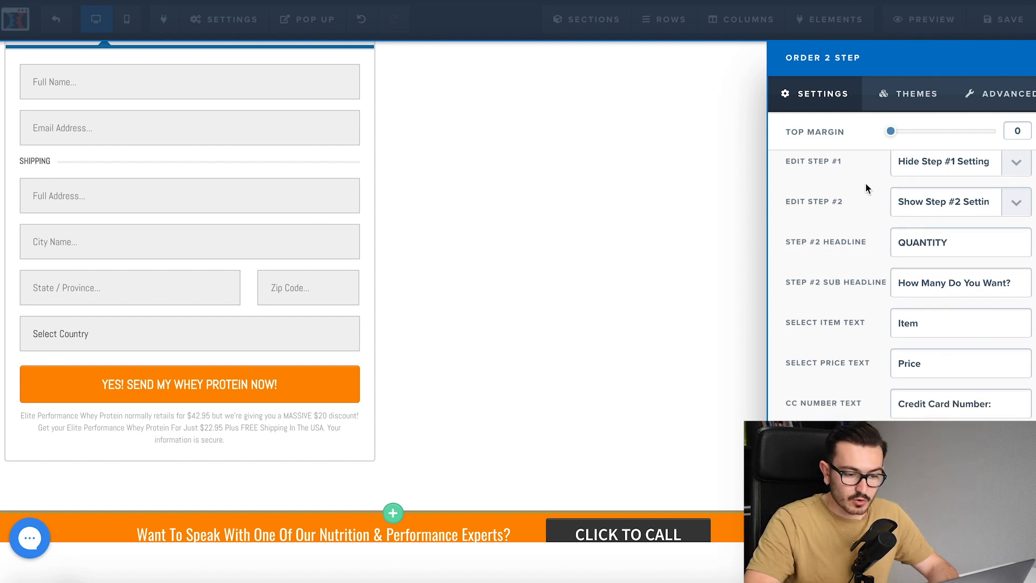
scroll(869, 194, up, 1)
Hide the Step #2 settings, show the Step #1 settings, and change the Step #1 headline to "Livraison"
click(917, 254)
click(917, 241)
click(916, 223)
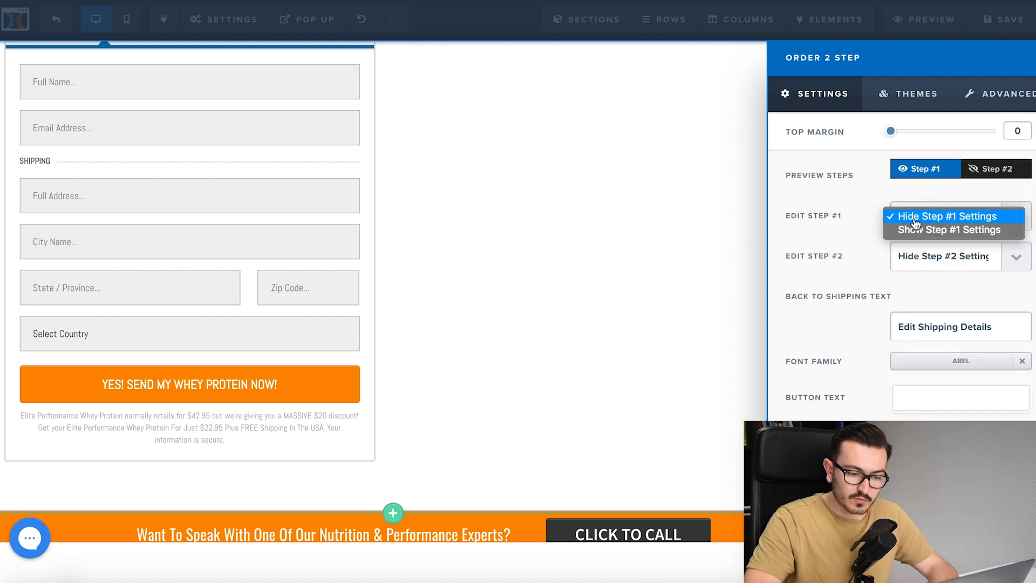
click(918, 230)
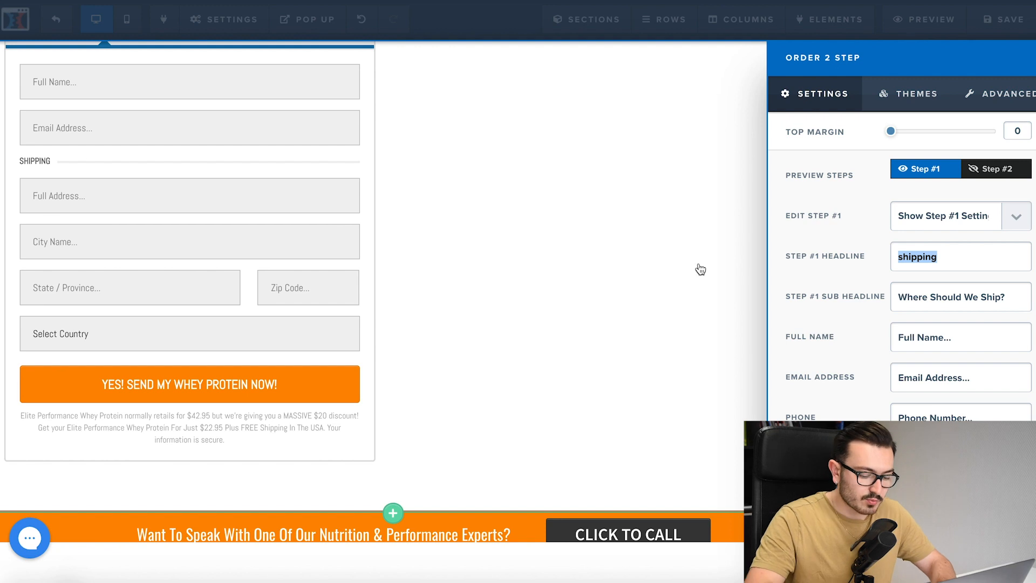
click(675, 301)
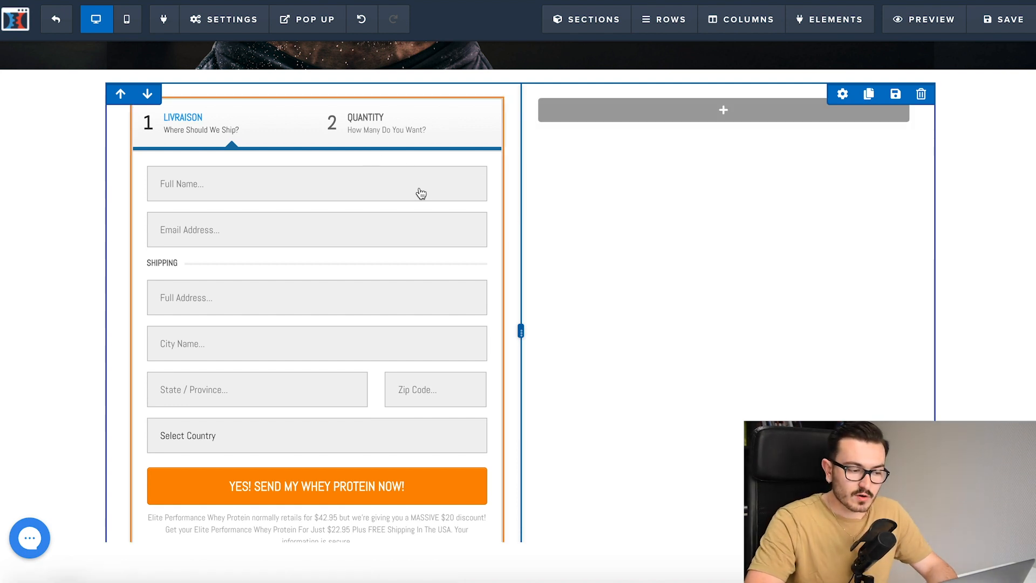
Delete the two-step order form from the first column of the new row
scroll(421, 194, down, 1)
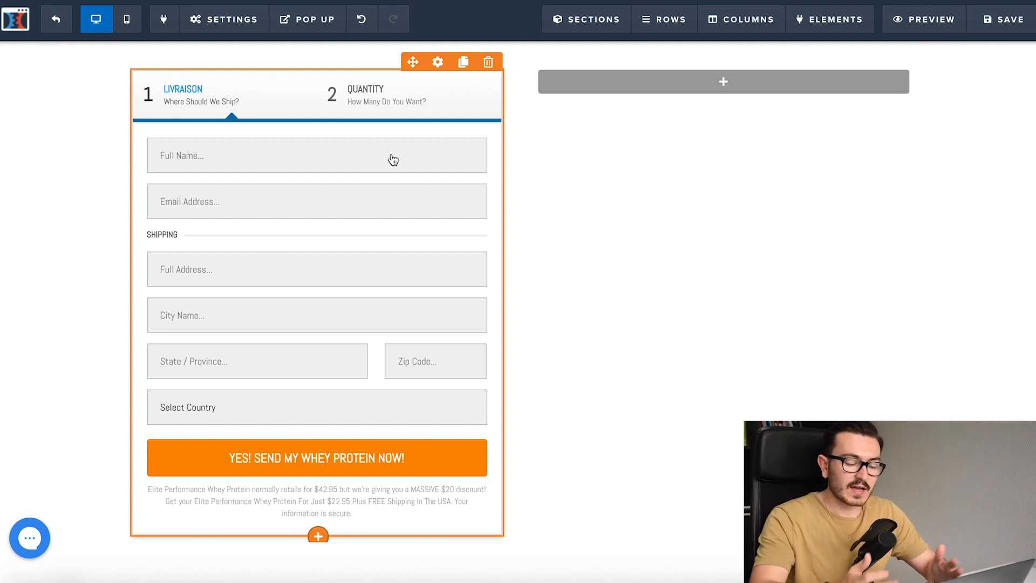
click(488, 62)
click(643, 51)
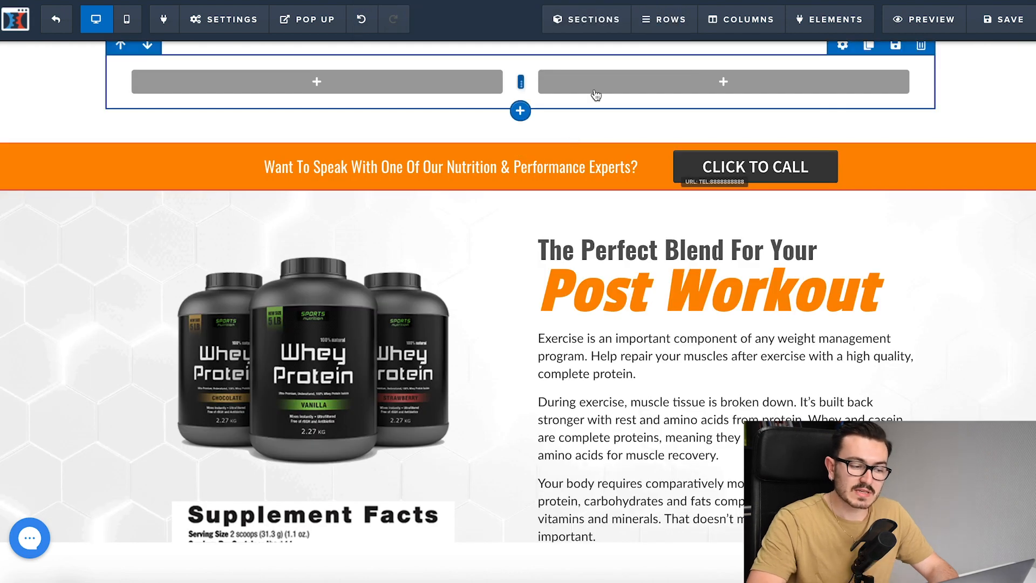
Add an Order Select element to the empty first column of the row below the hero
scroll(564, 148, up, 4)
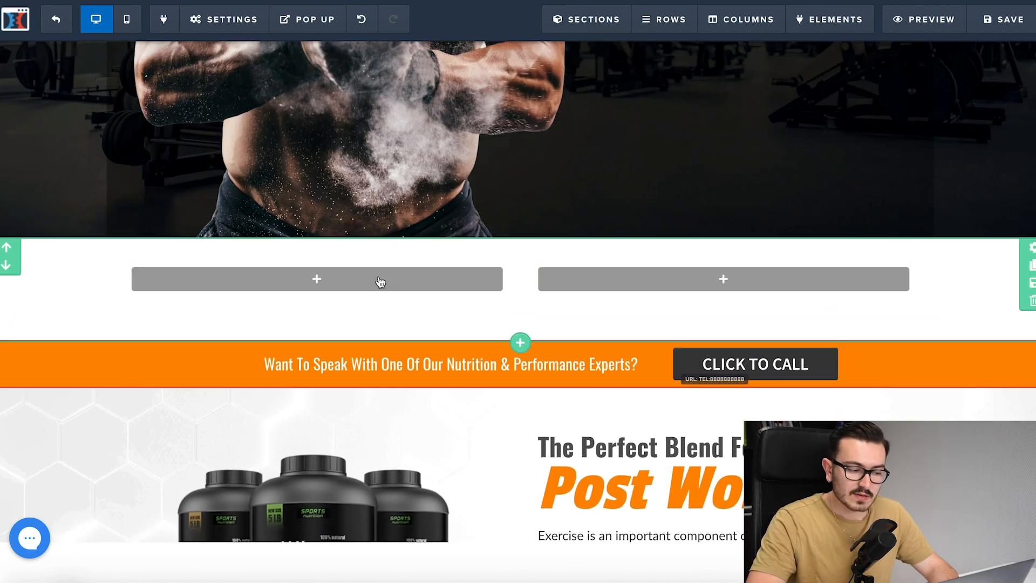
mouse_move(380, 281)
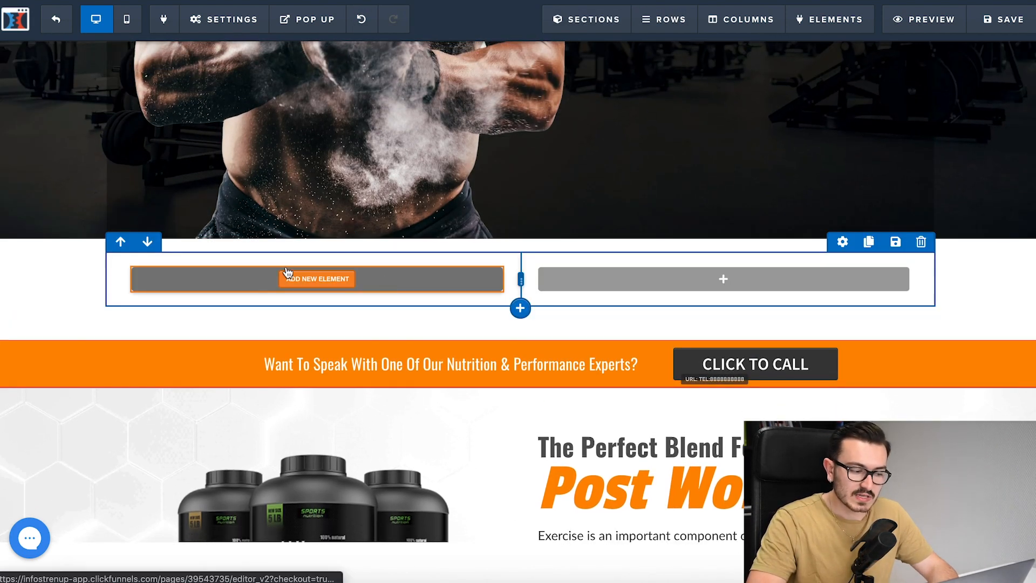
click(308, 280)
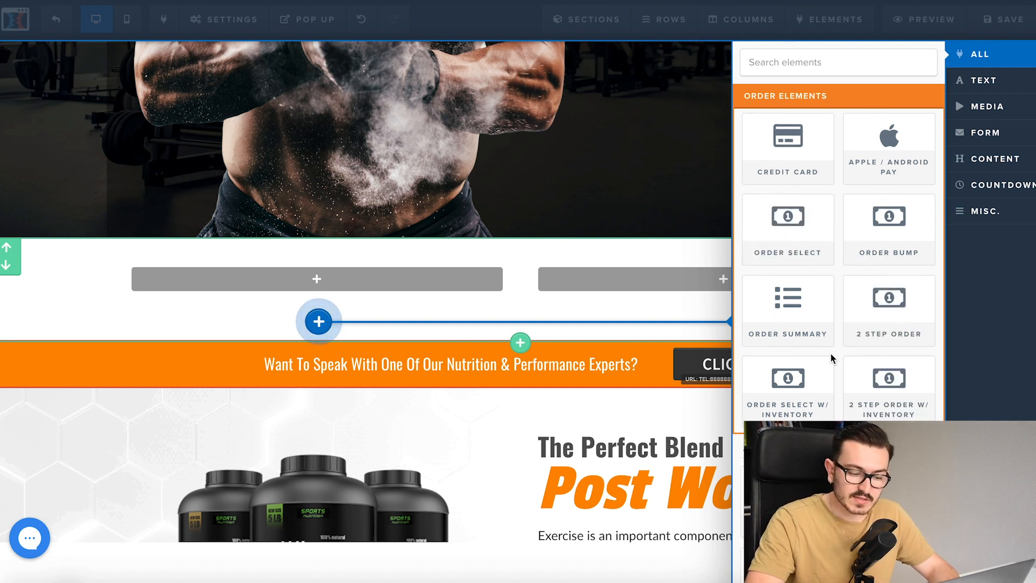
scroll(830, 355, down, 1)
scroll(887, 270, down, 1)
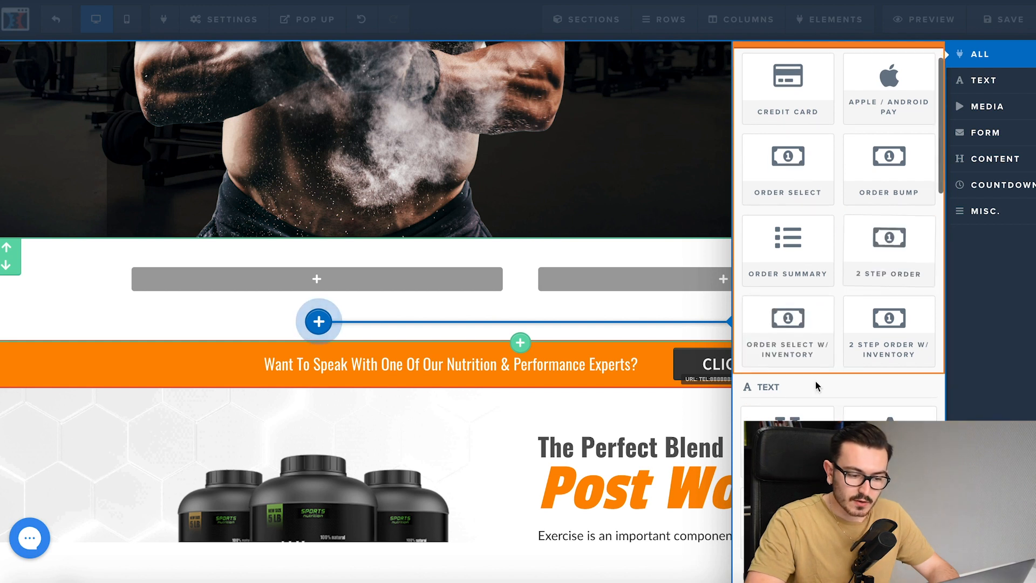
mouse_move(810, 174)
mouse_down()
mouse_move(659, 184)
mouse_move(380, 276)
mouse_move(354, 307)
mouse_move(316, 280)
mouse_up()
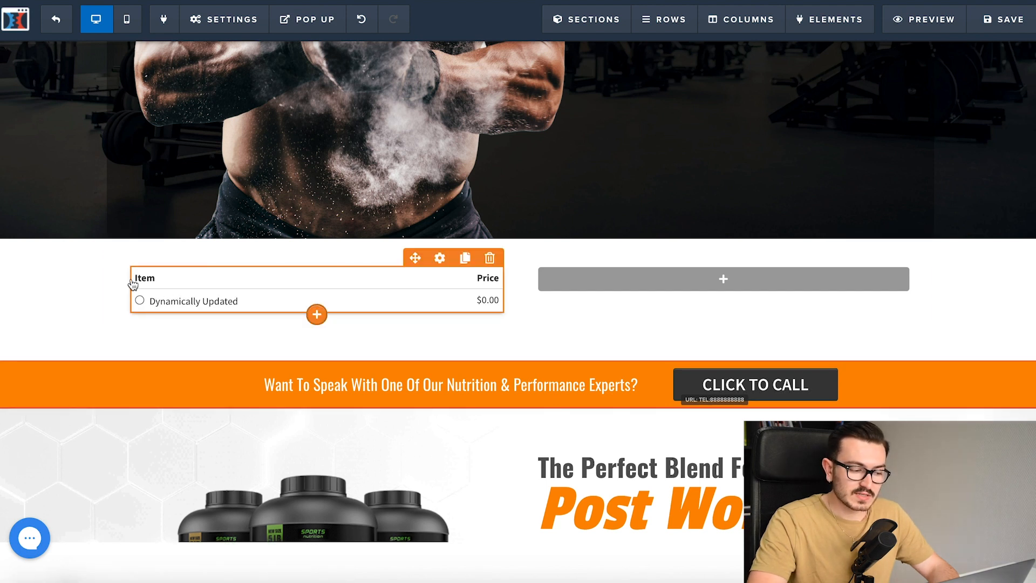
Change the Order Select element's item text to "produit" and its price text to "prix"
click(178, 301)
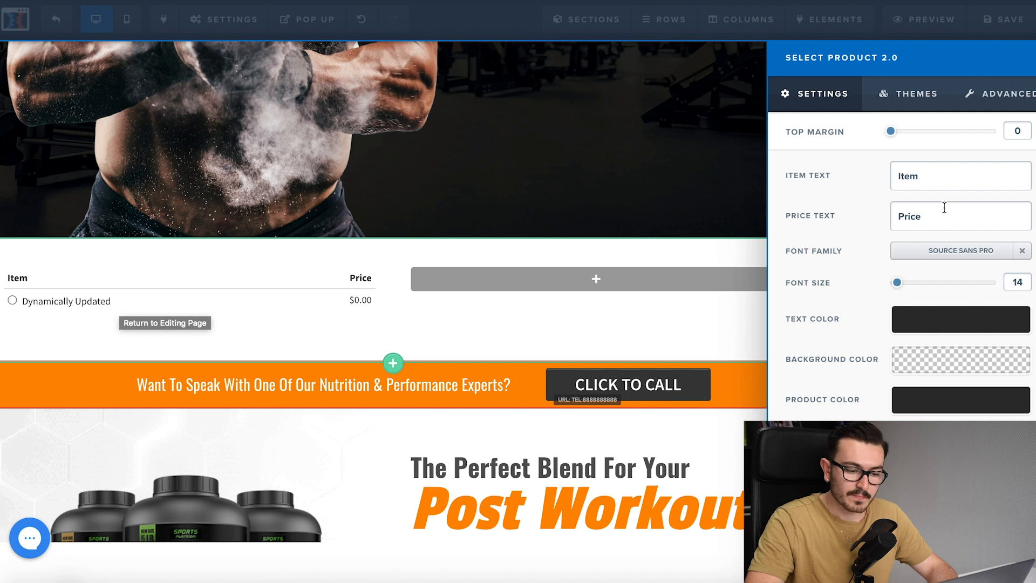
double_click(907, 175)
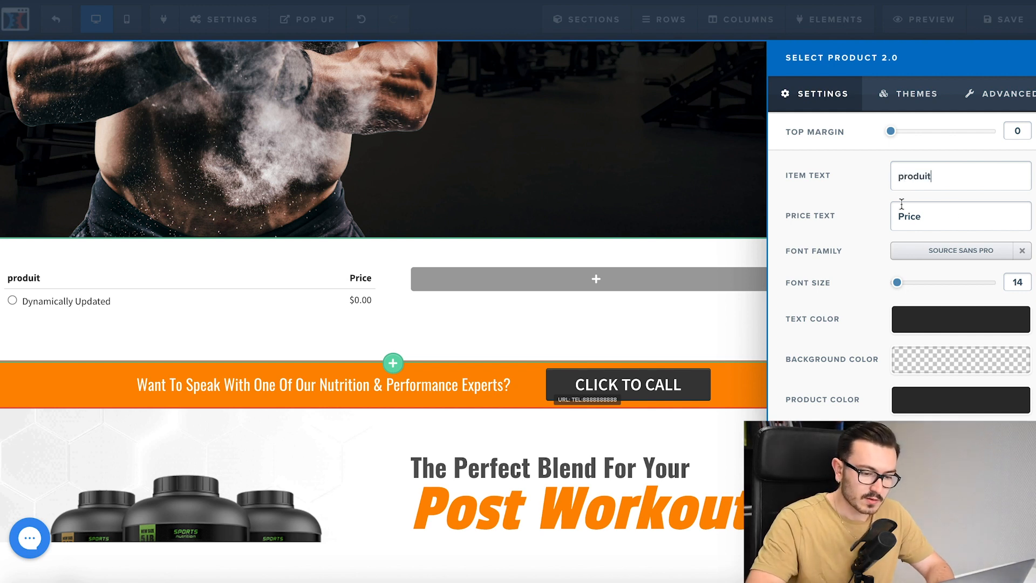
click(384, 274)
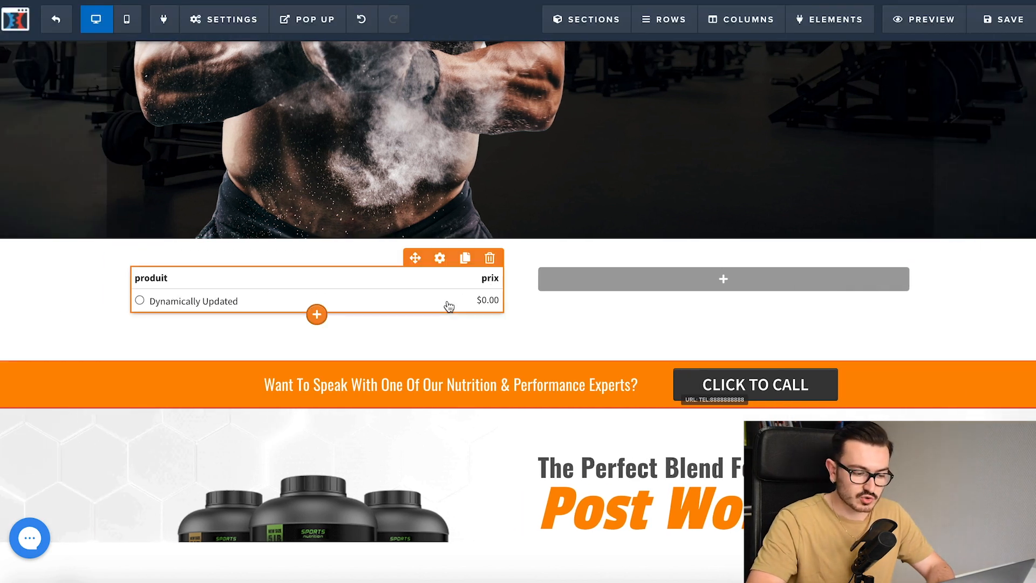
Add a form Input element below the Order Select element in the first column
click(317, 313)
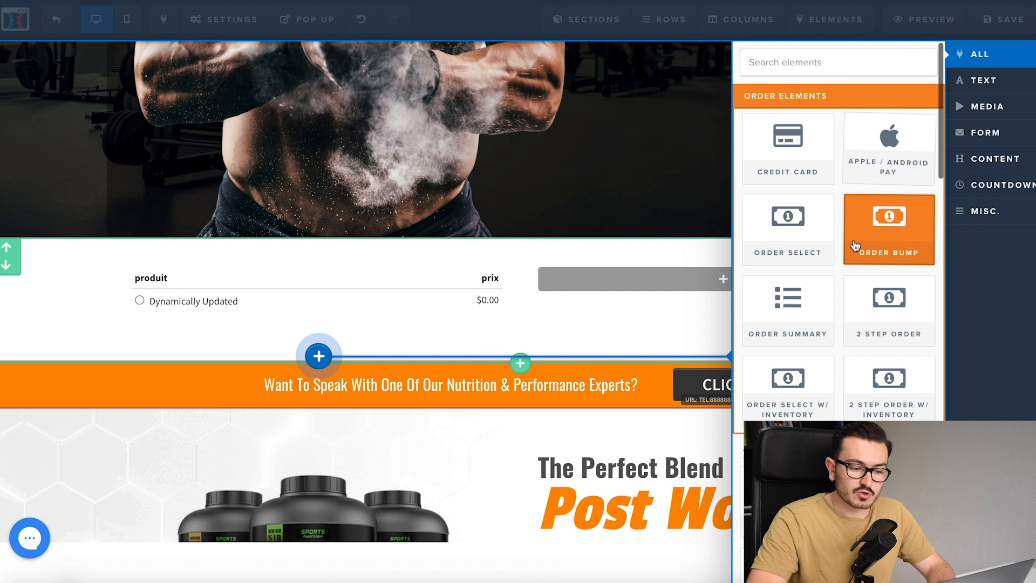
scroll(814, 235, down, 1)
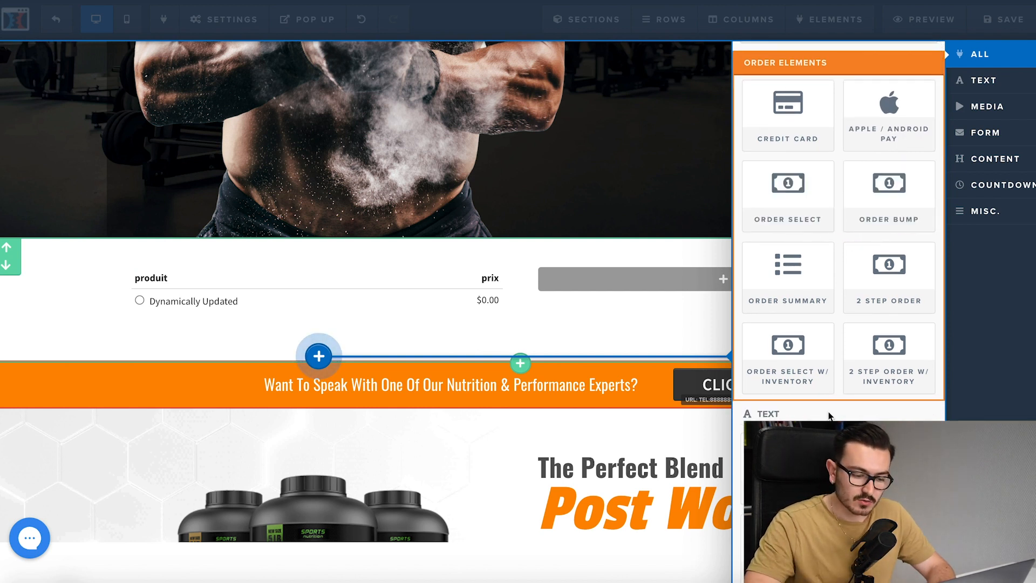
scroll(829, 416, down, 10)
scroll(829, 416, down, 6)
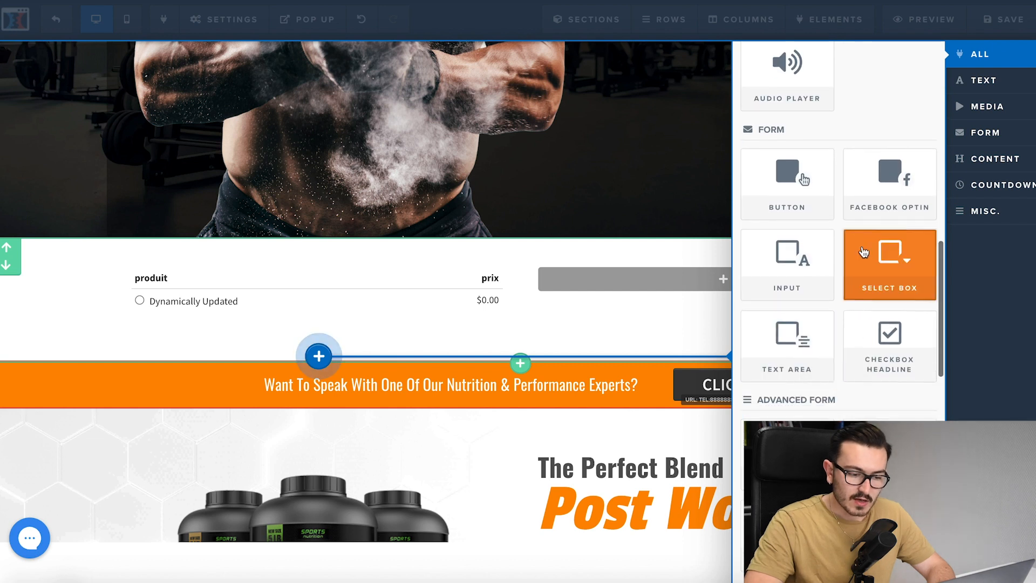
click(788, 273)
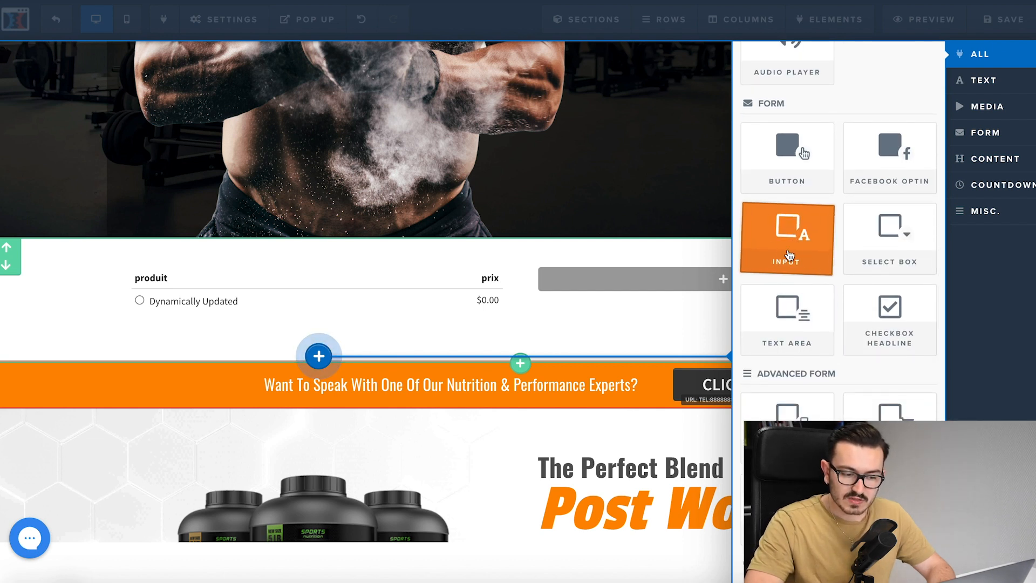
Set the new input's type to Email Address, its placeholder to "Votre email" and its top margin to 10
click(278, 347)
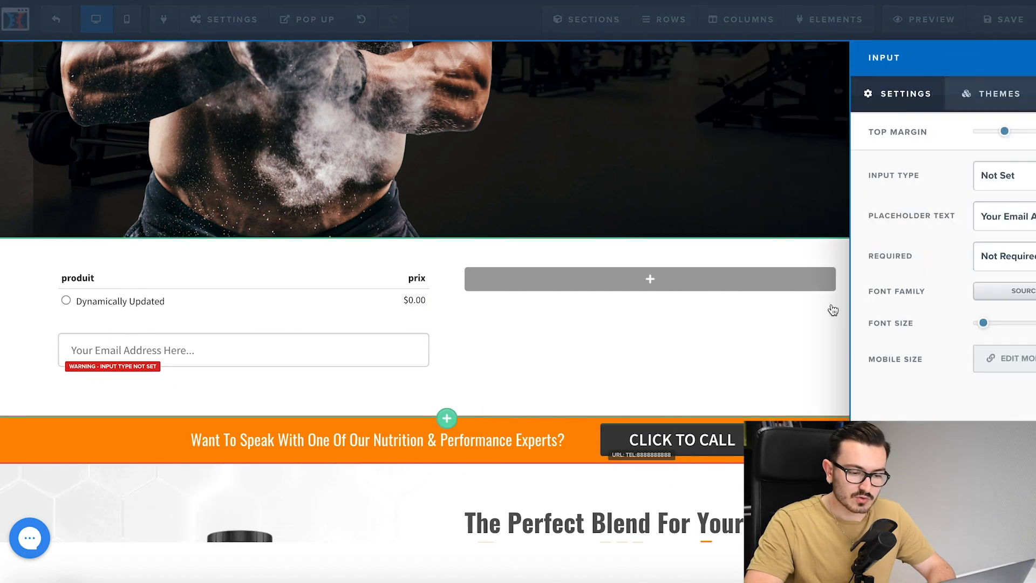
click(970, 181)
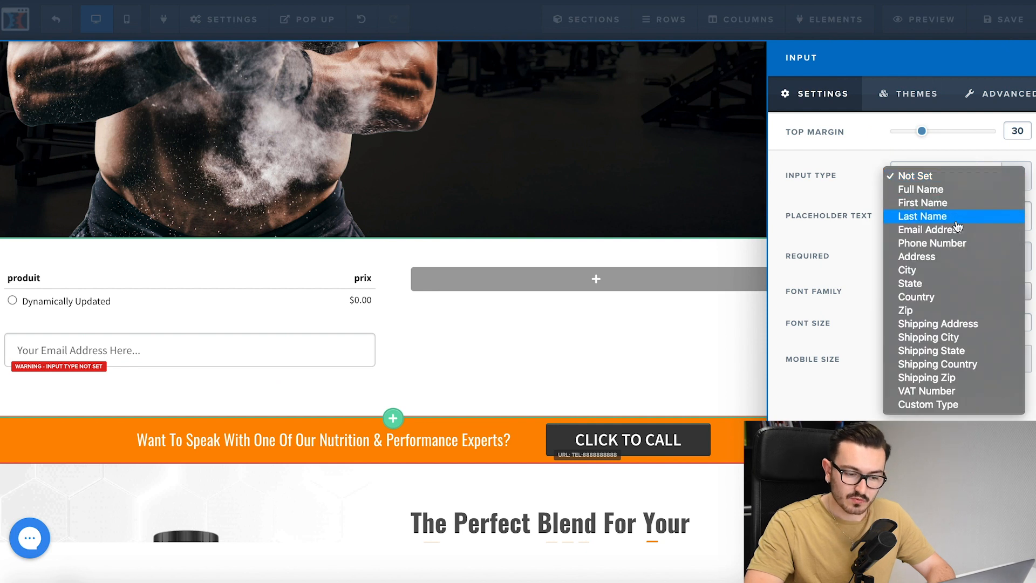
click(955, 230)
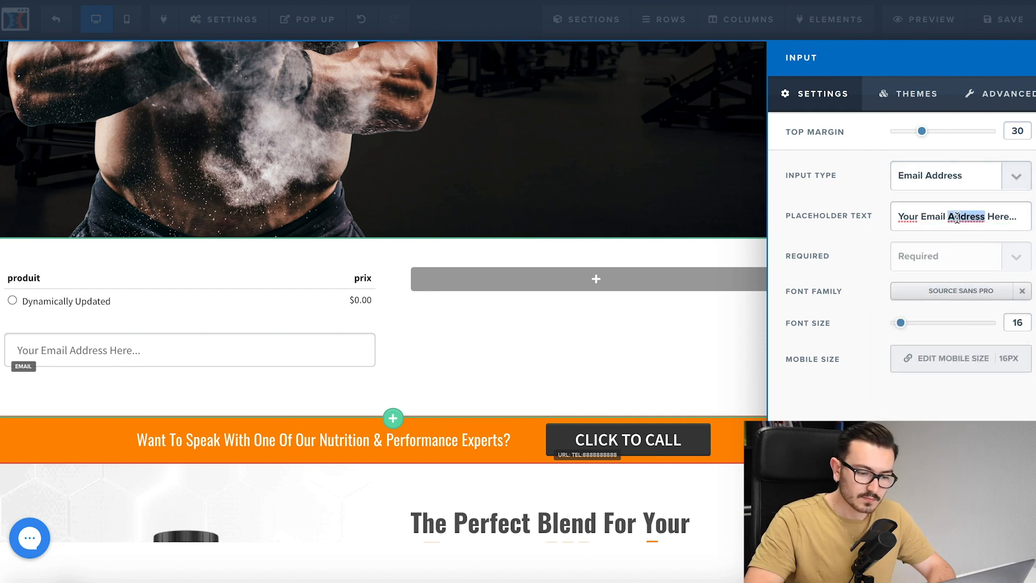
triple_click(956, 217)
text(Votre email)
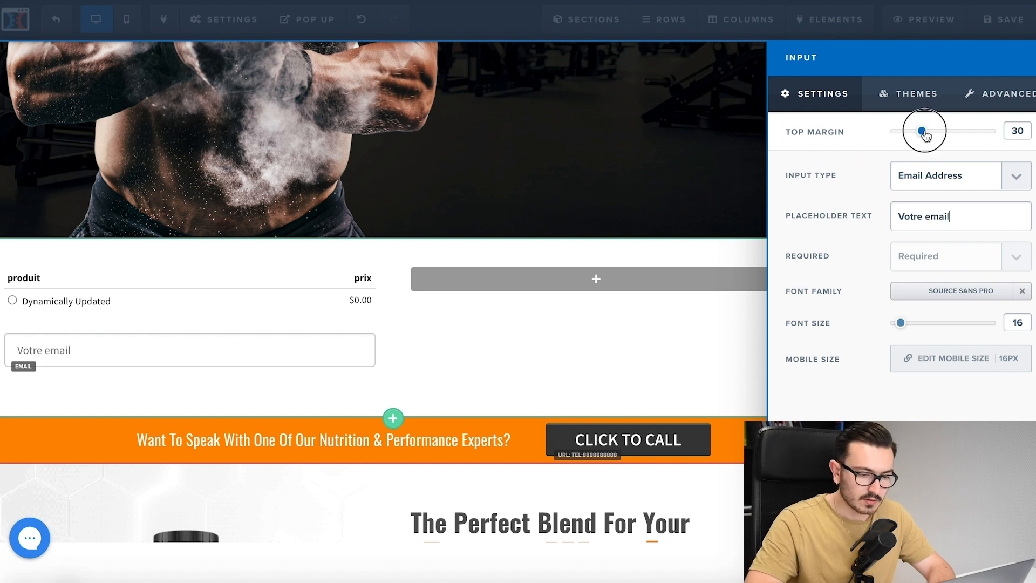
drag(923, 132, 903, 132)
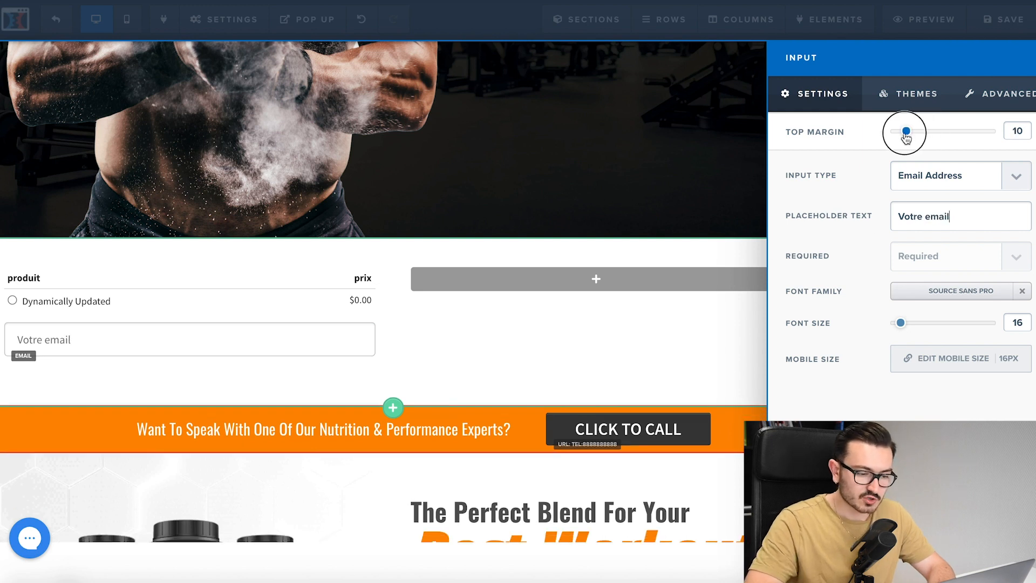
click(663, 357)
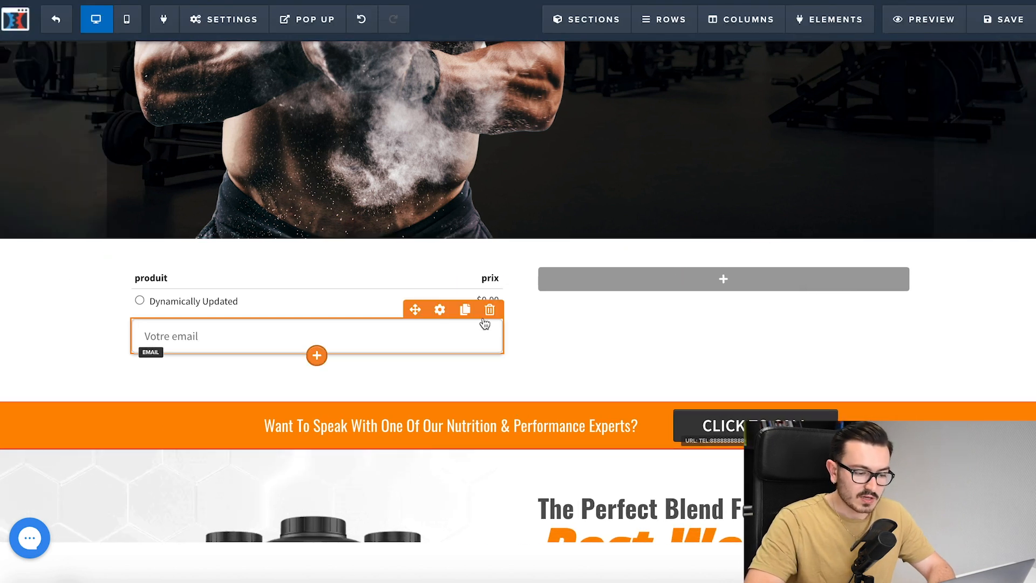
Duplicate the email input directly below the original
click(466, 309)
click(433, 388)
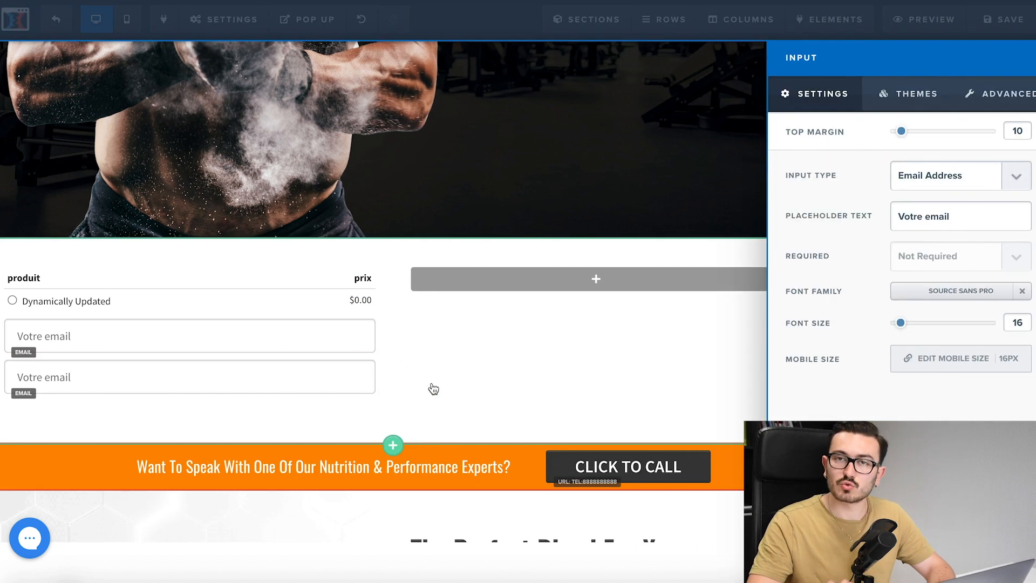
click(412, 389)
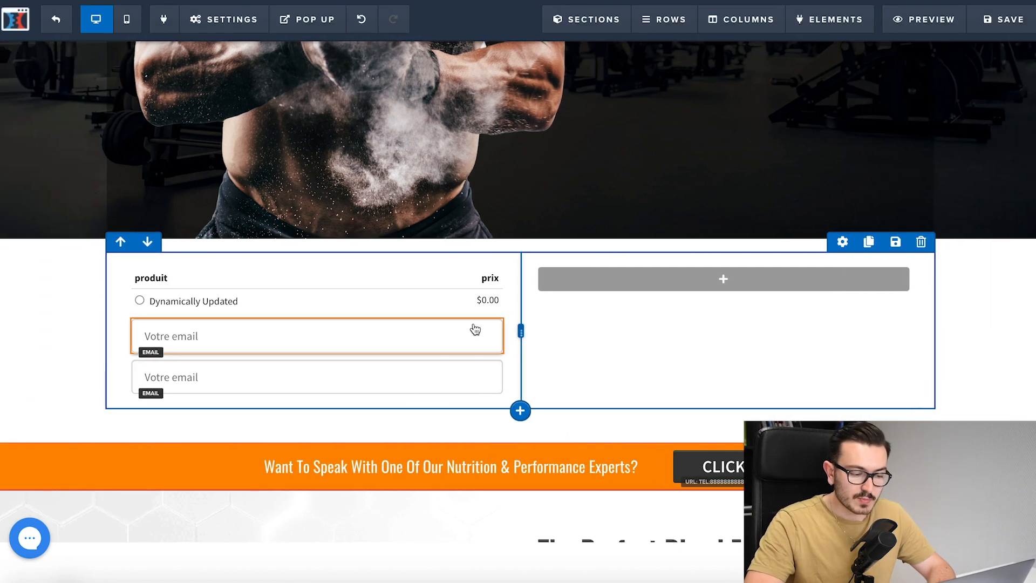
Set the duplicated input's type to Full Name and its placeholder text to "Nom et prénom"
click(455, 381)
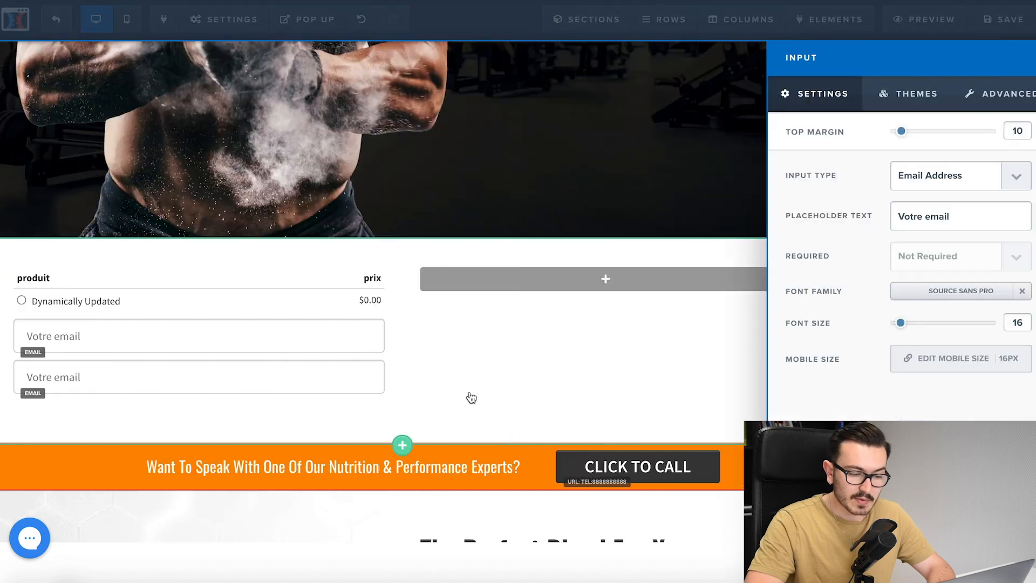
click(1015, 174)
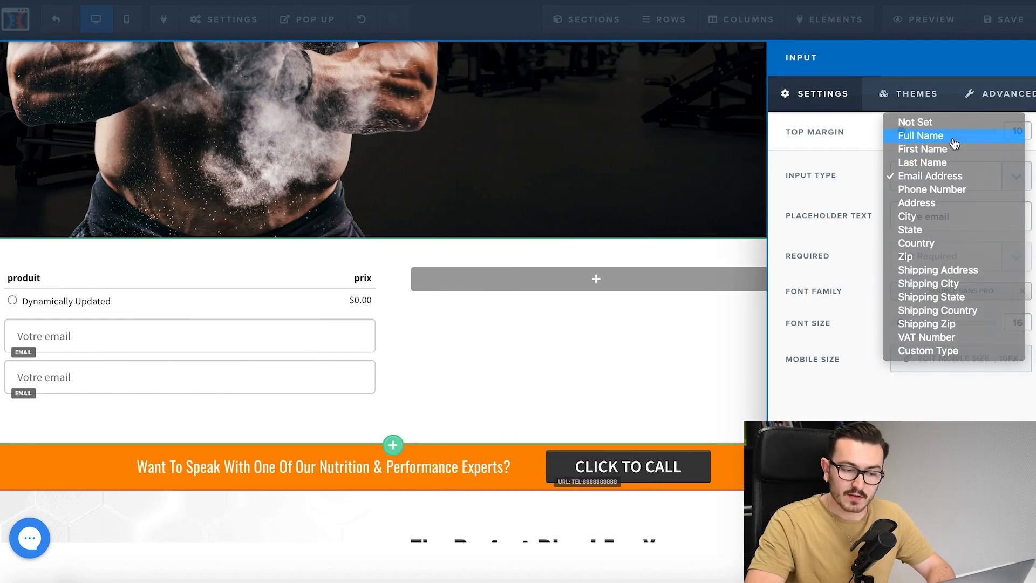
click(966, 139)
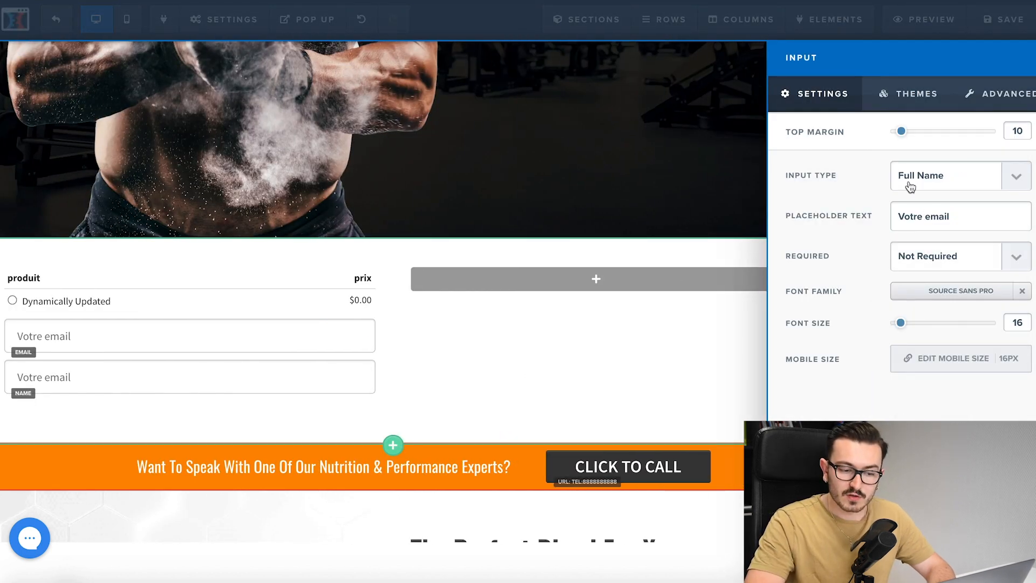
triple_click(921, 226)
text(Nom et prné)
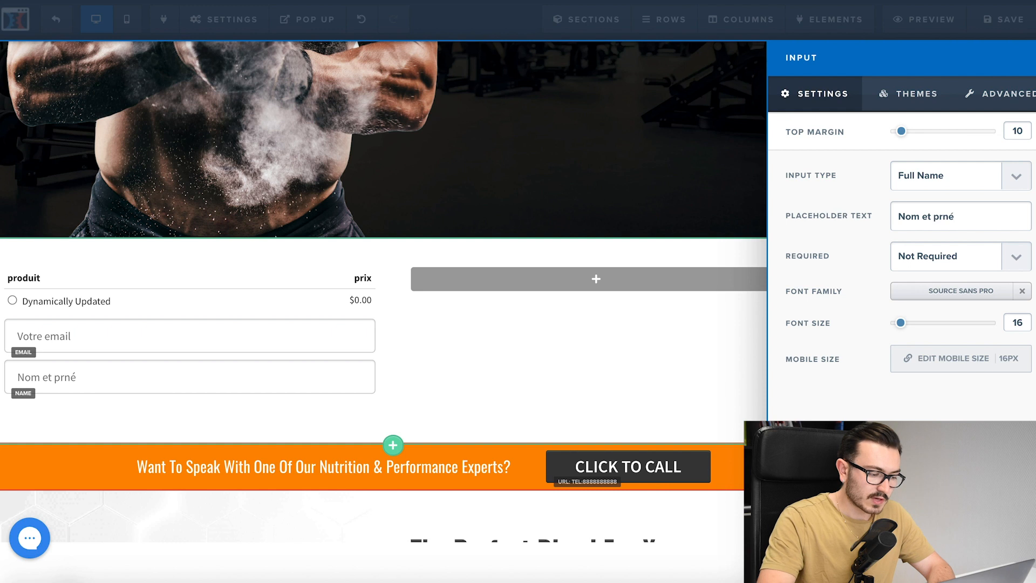
click(683, 255)
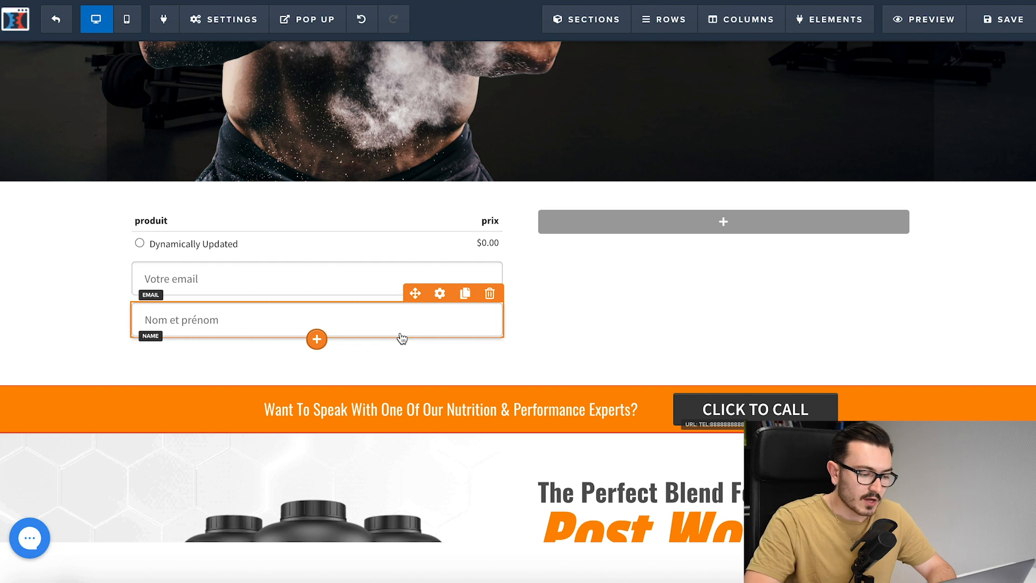
Add a Credit Card element below the name input and review its label settings
click(317, 339)
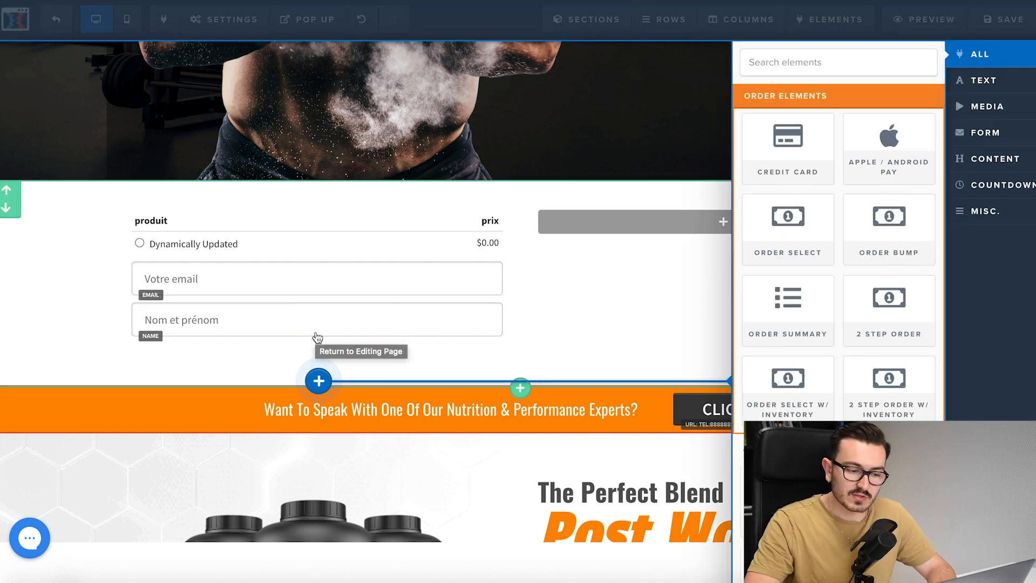
drag(788, 148, 316, 343)
scroll(414, 419, down, 2)
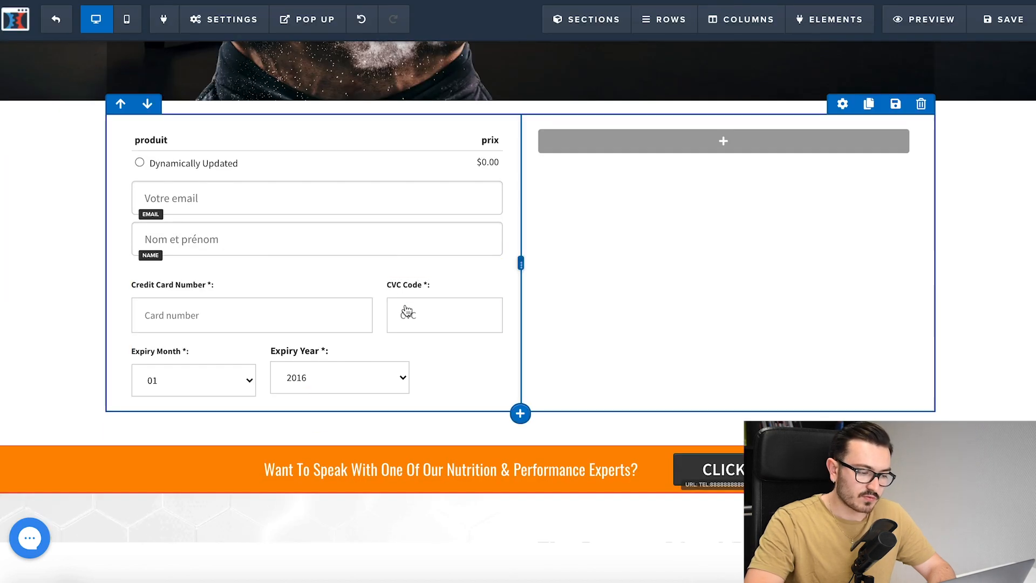
click(360, 286)
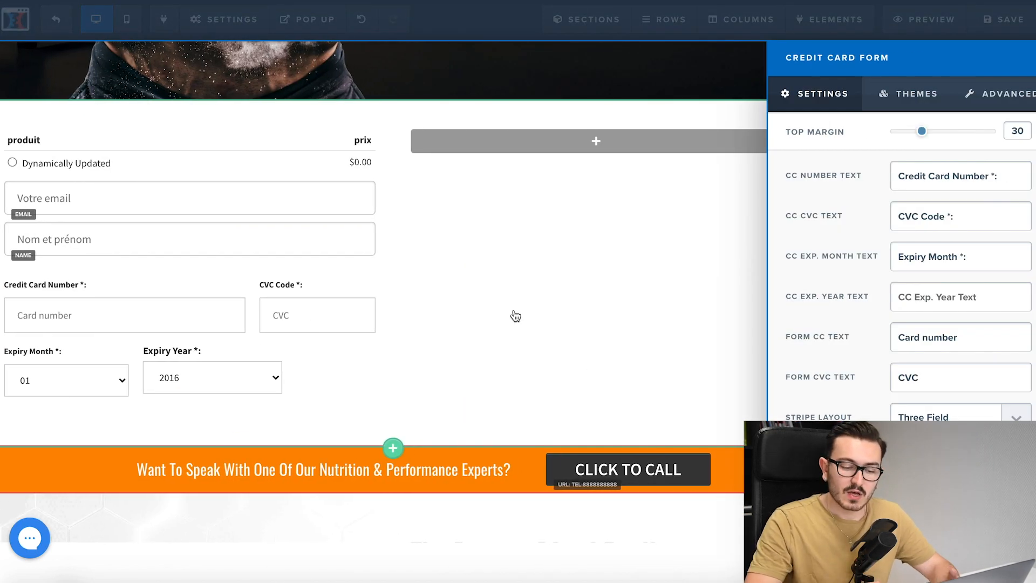
click(256, 314)
mouse_move(448, 360)
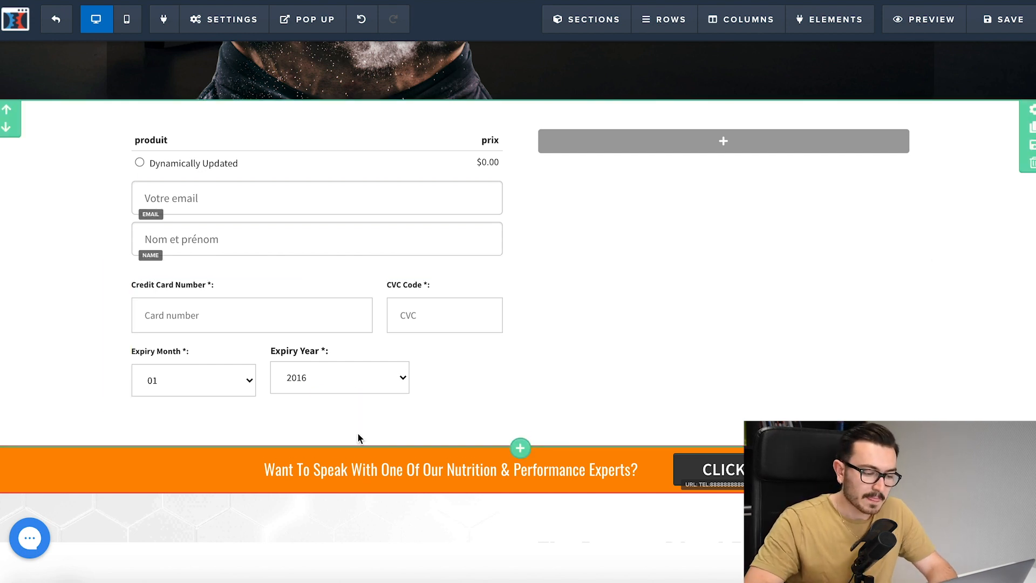
Add a form Button element below the credit card form
scroll(362, 426, down, 1)
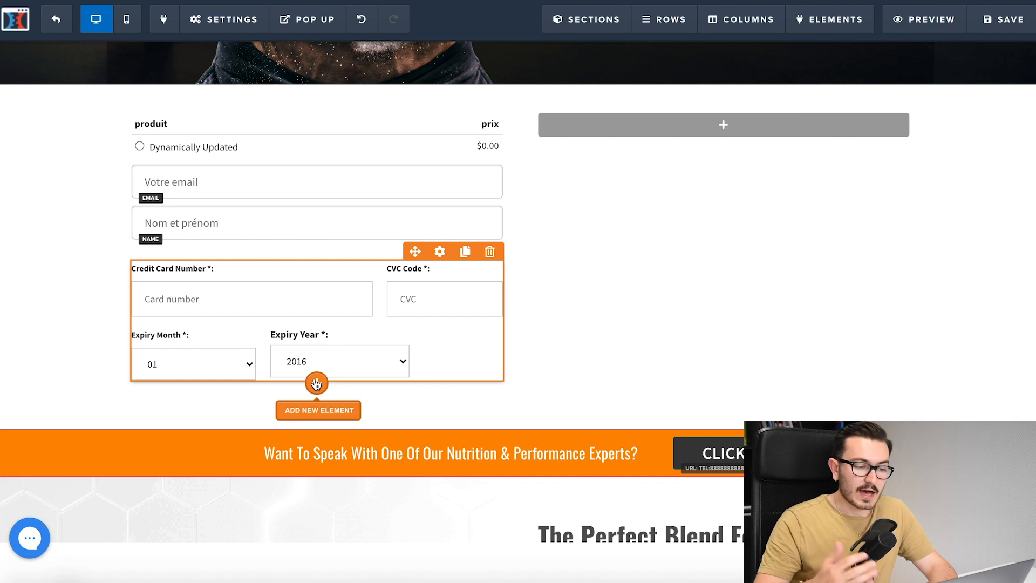
click(316, 384)
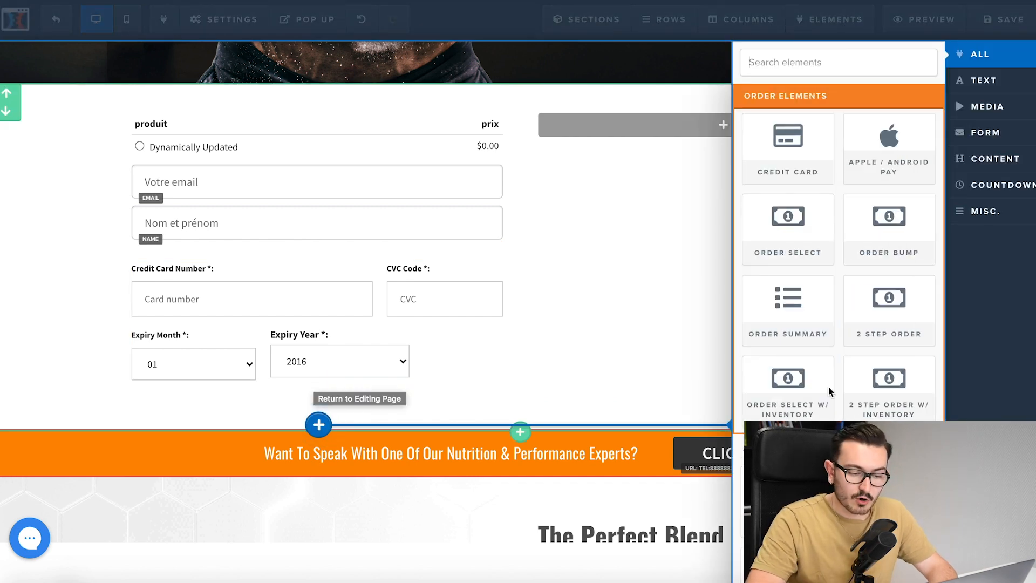
scroll(820, 384, down, 5)
scroll(818, 384, down, 4)
click(788, 270)
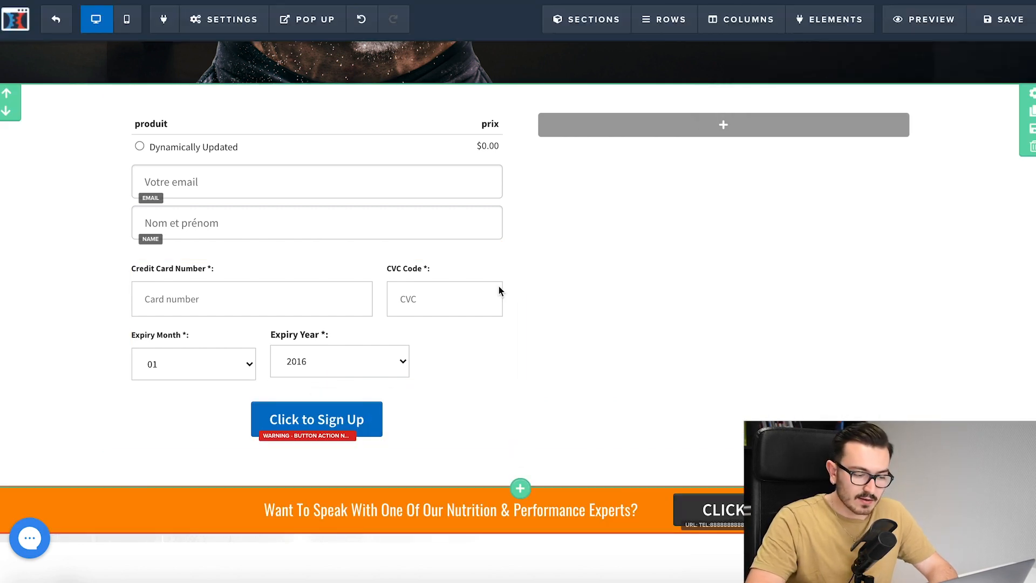
Set the new button's action to Submit Order / Submit Form and save the page
click(354, 431)
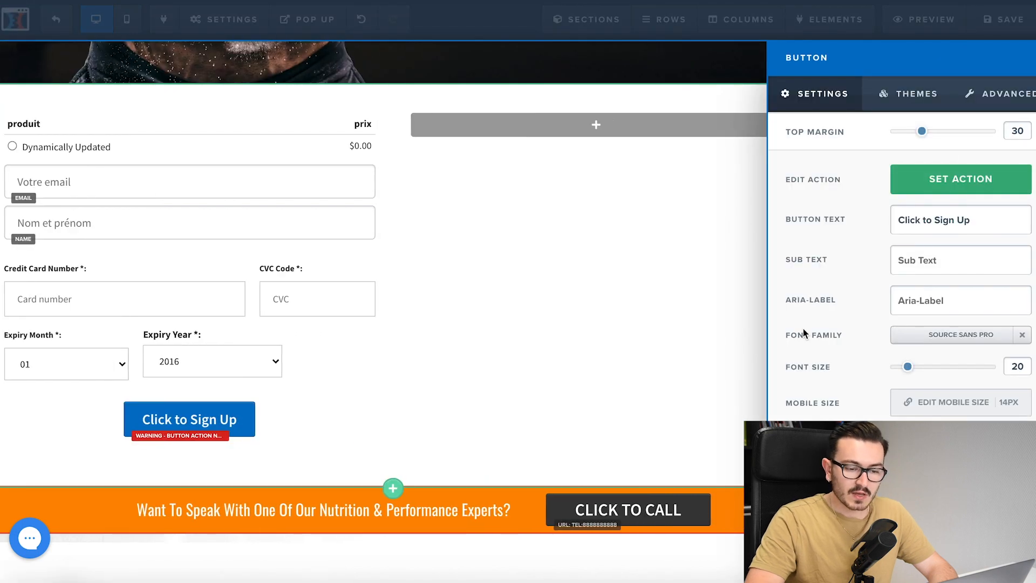
click(950, 181)
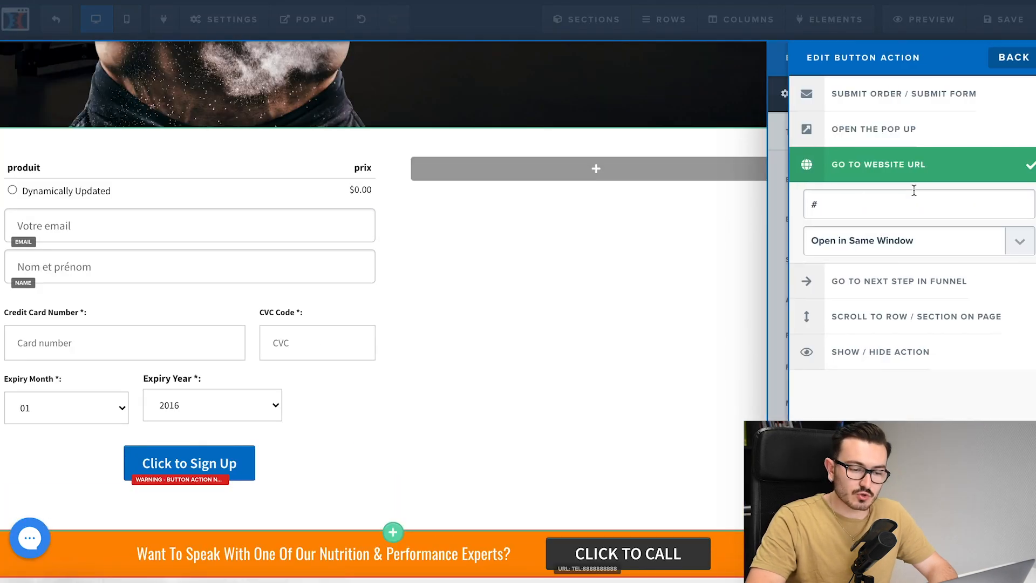
click(852, 103)
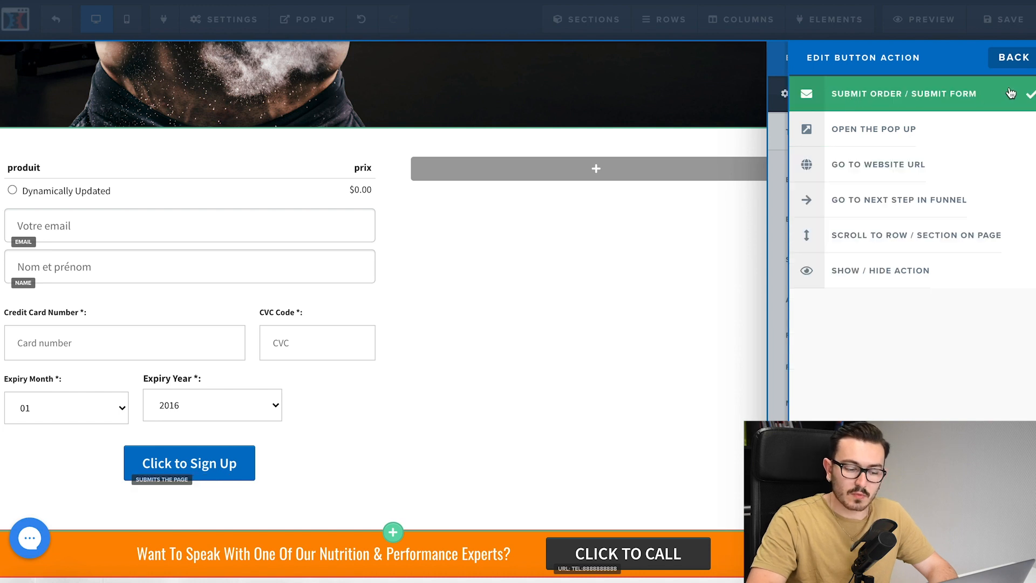
click(489, 286)
scroll(549, 422, down, 4)
scroll(308, 306, up, 2)
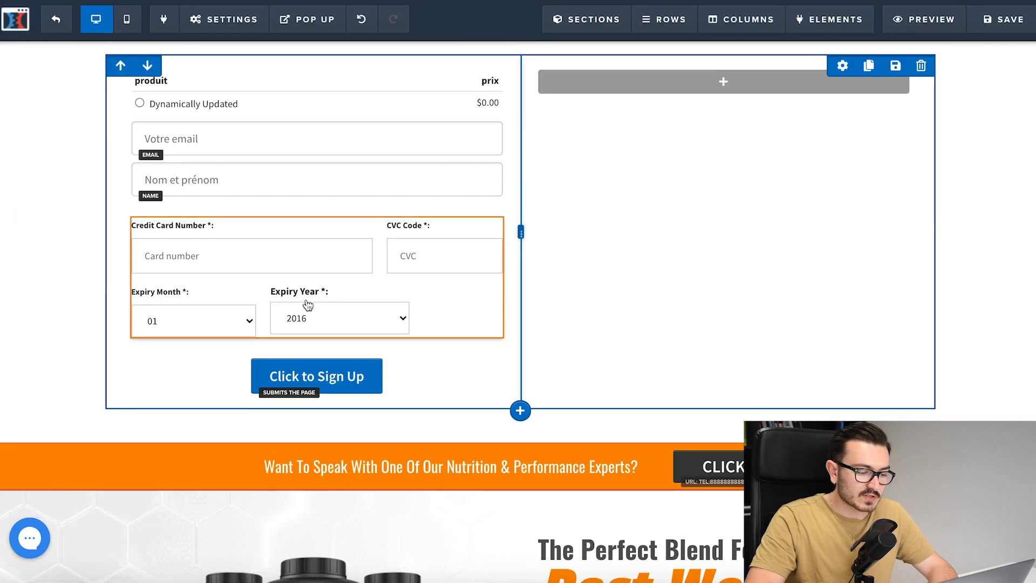
click(322, 379)
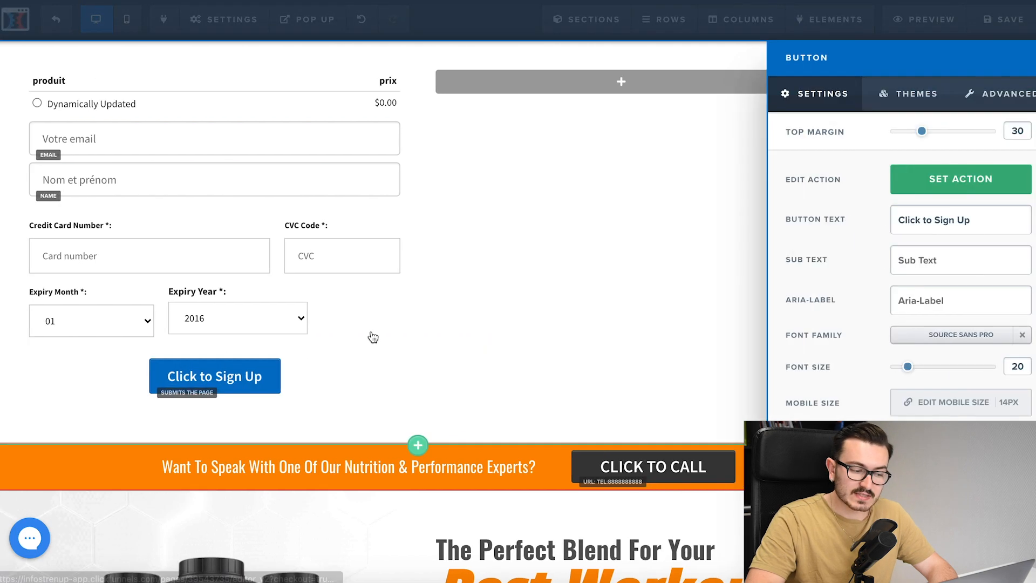
click(357, 336)
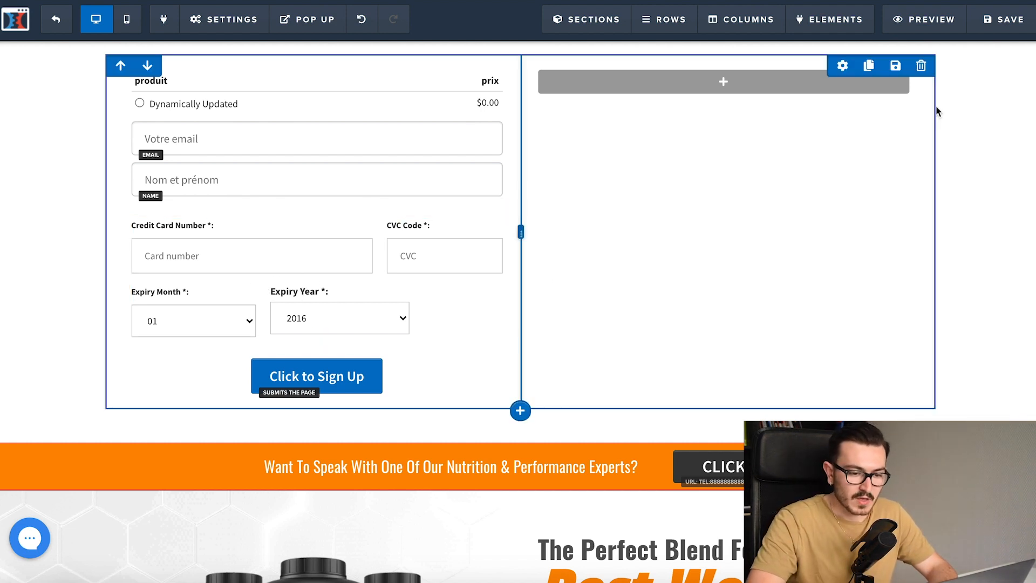
click(1003, 19)
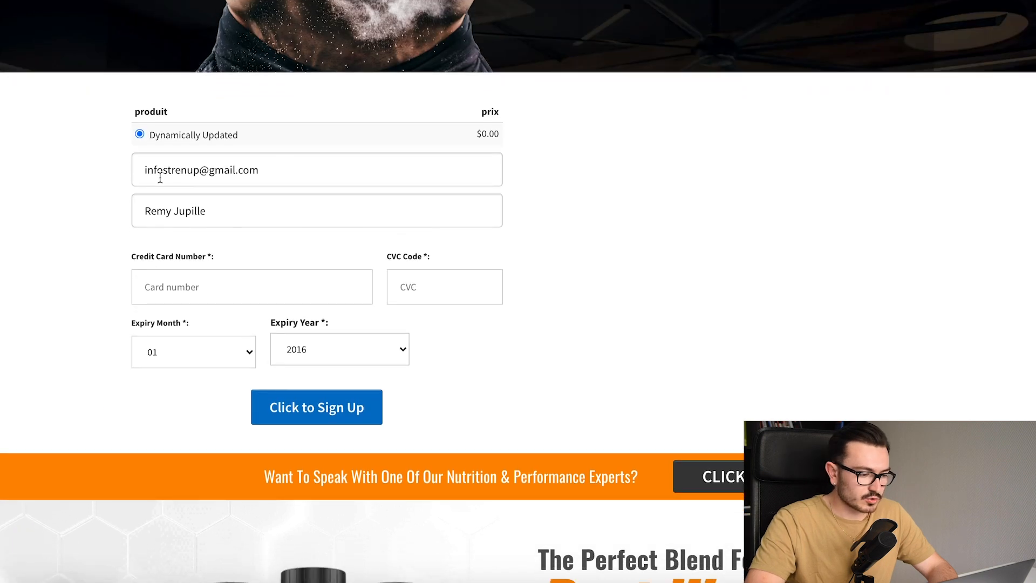
In the page preview, clear the prefilled email and name fields and select the listed product
click(160, 179)
key(ctrl+a)
key(BackSpace)
double_click(158, 211)
key(BackSpace)
key(ctrl+a)
key(BackSpace)
click(140, 135)
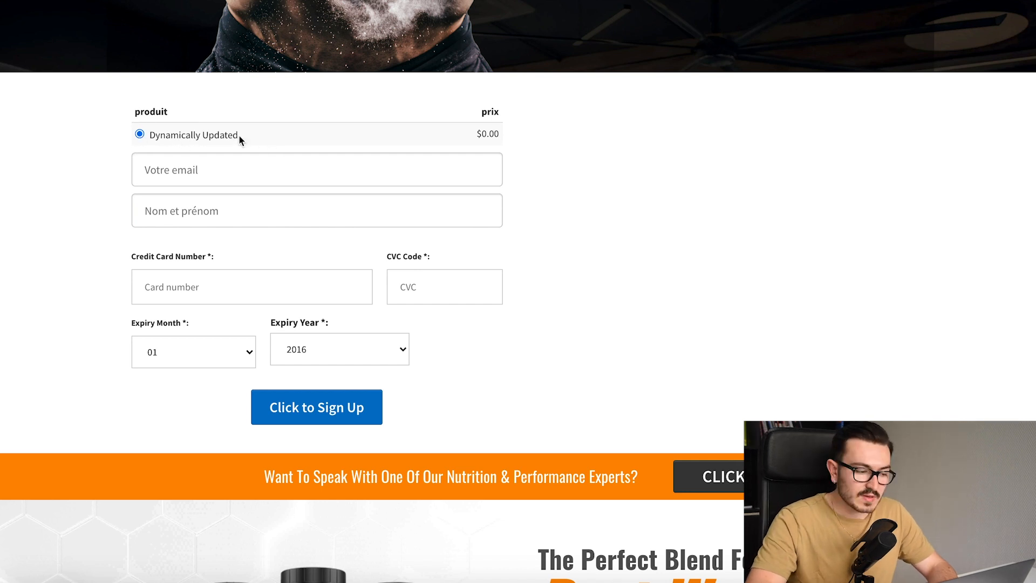
In the page preview, check the email, name and card fields and submit the order form with them empty
click(163, 168)
click(162, 209)
click(173, 286)
click(193, 358)
click(308, 351)
click(405, 297)
click(322, 289)
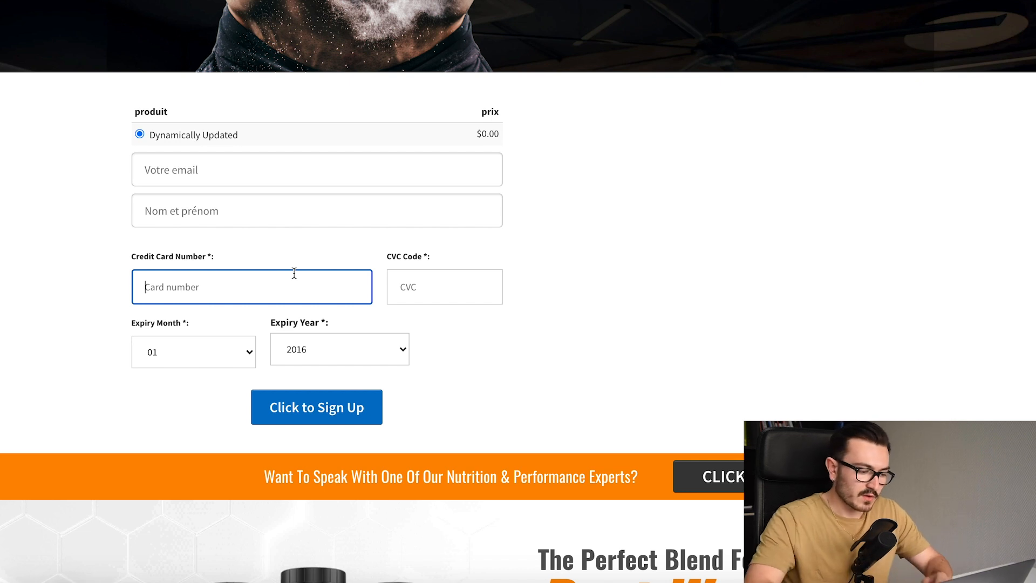
click(311, 410)
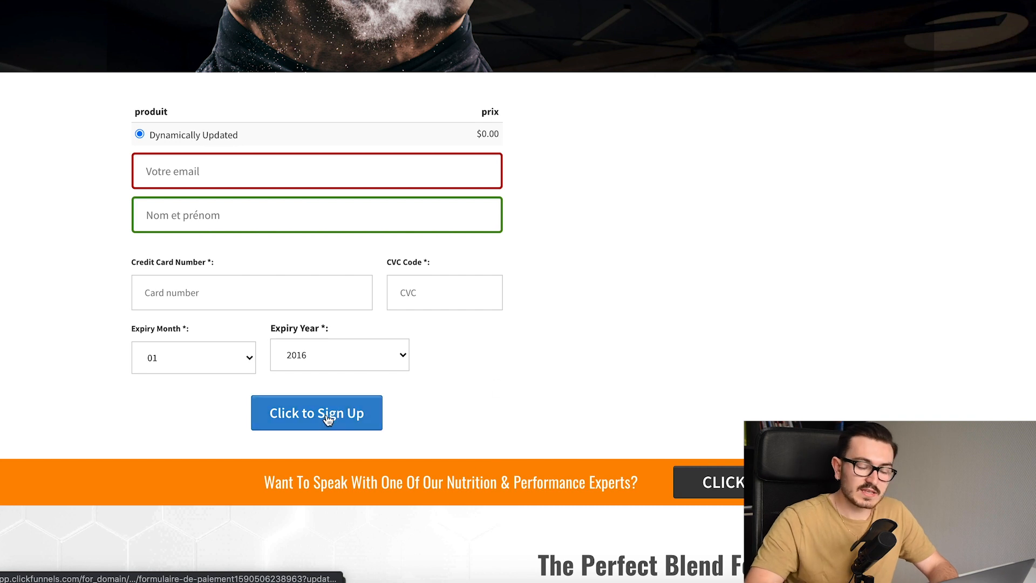
scroll(649, 480, down, 5)
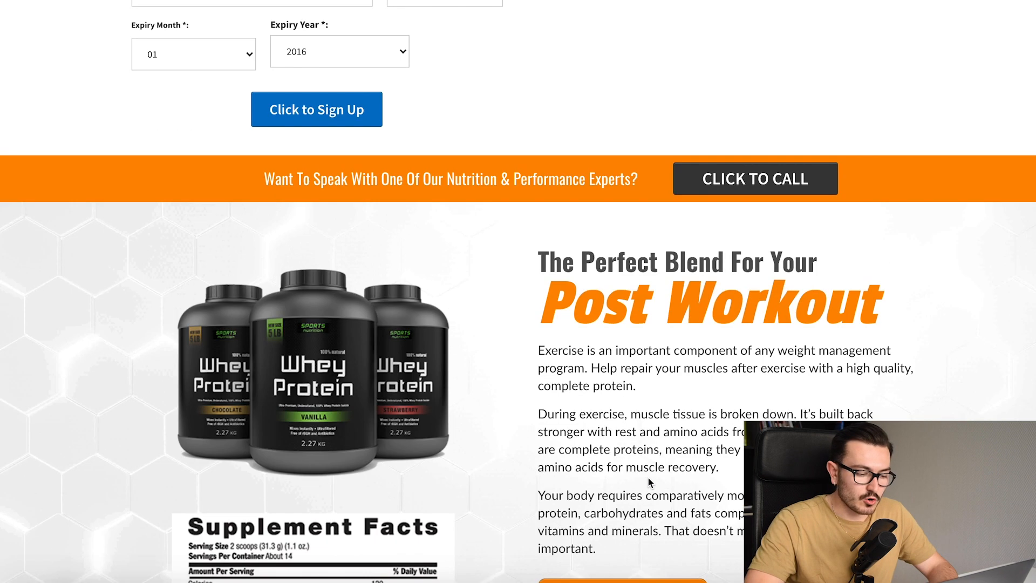
scroll(649, 480, up, 14)
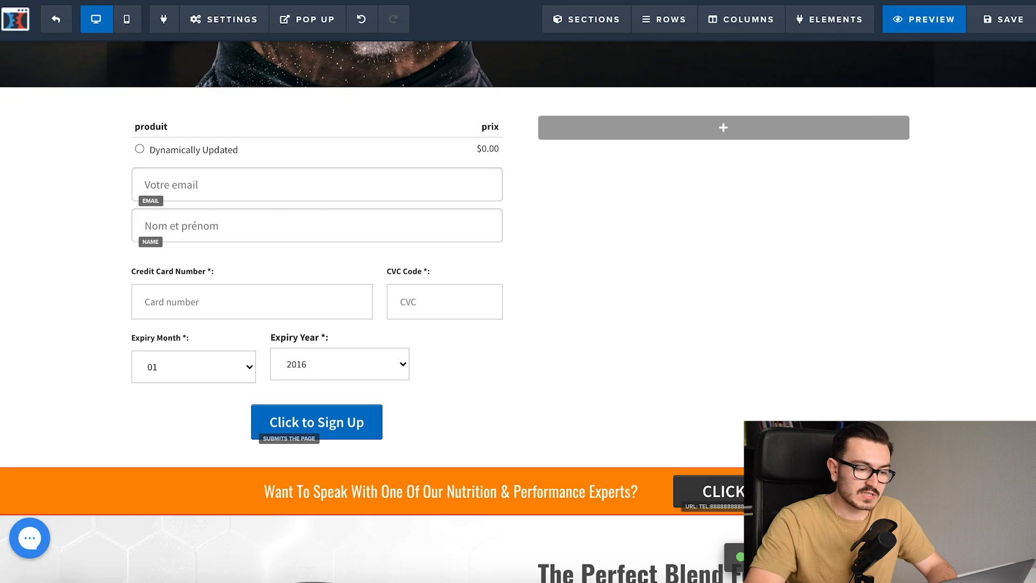
Delete the product selection, email, name, credit card and submit button elements from the two-column row
scroll(475, 358, down, 2)
scroll(472, 131, up, 1)
scroll(472, 130, up, 1)
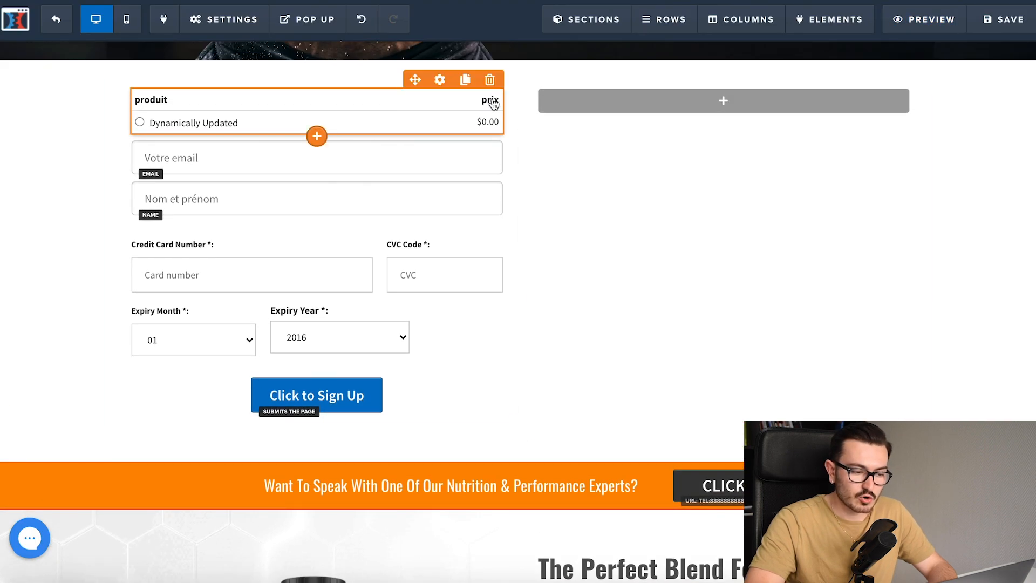
click(494, 86)
click(634, 42)
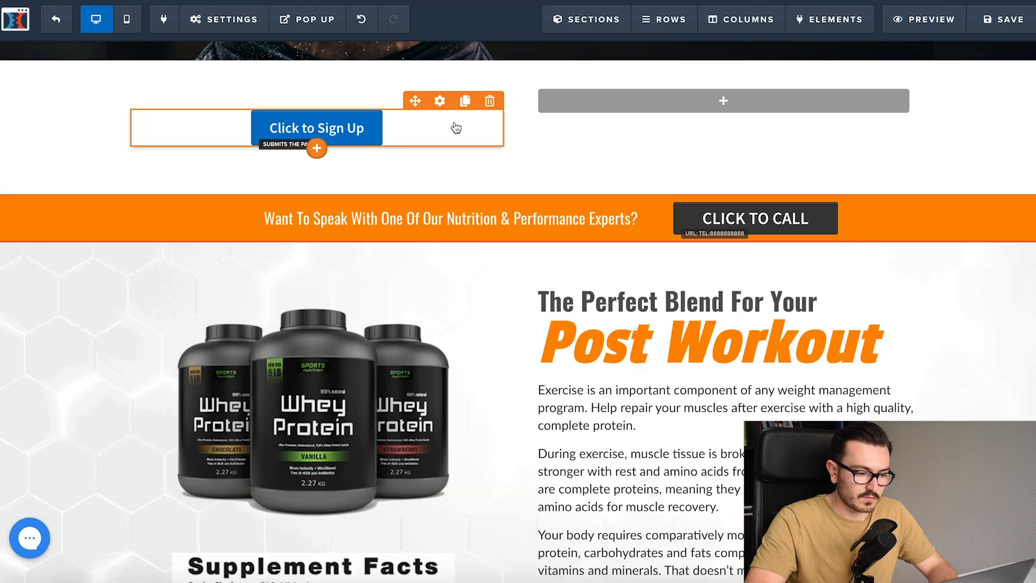
click(488, 99)
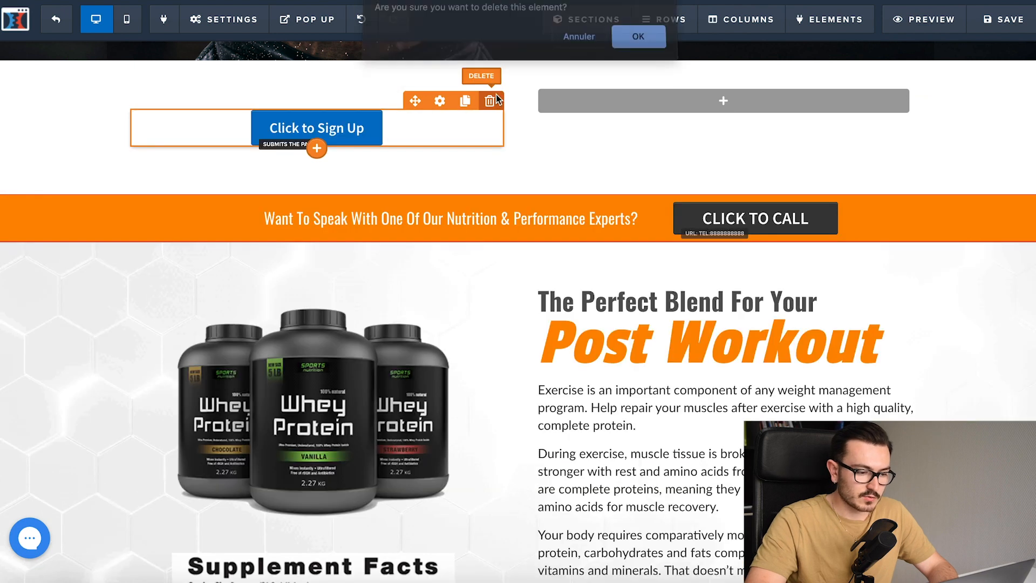
click(637, 37)
Add a 2 Step Order element to the row's emptied left column and review its shipping form fields
click(394, 112)
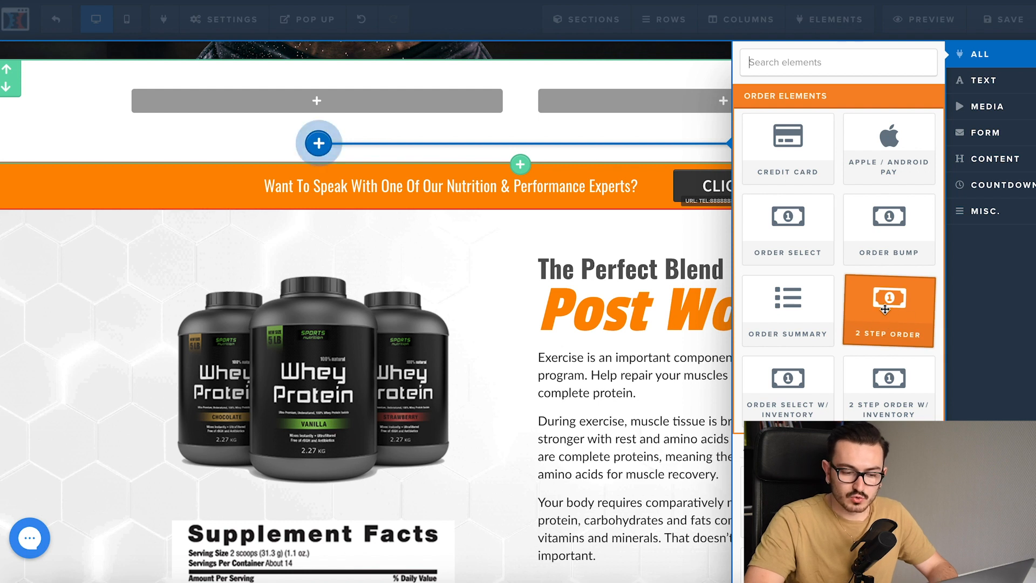
click(908, 325)
scroll(404, 257, down, 4)
scroll(405, 256, up, 4)
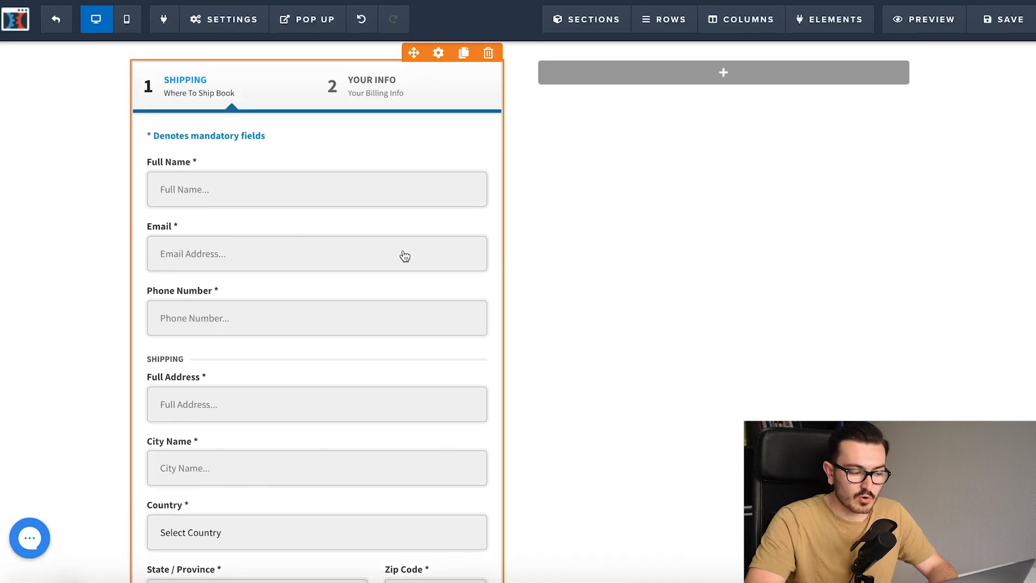
scroll(405, 256, down, 1)
scroll(405, 256, up, 1)
click(405, 257)
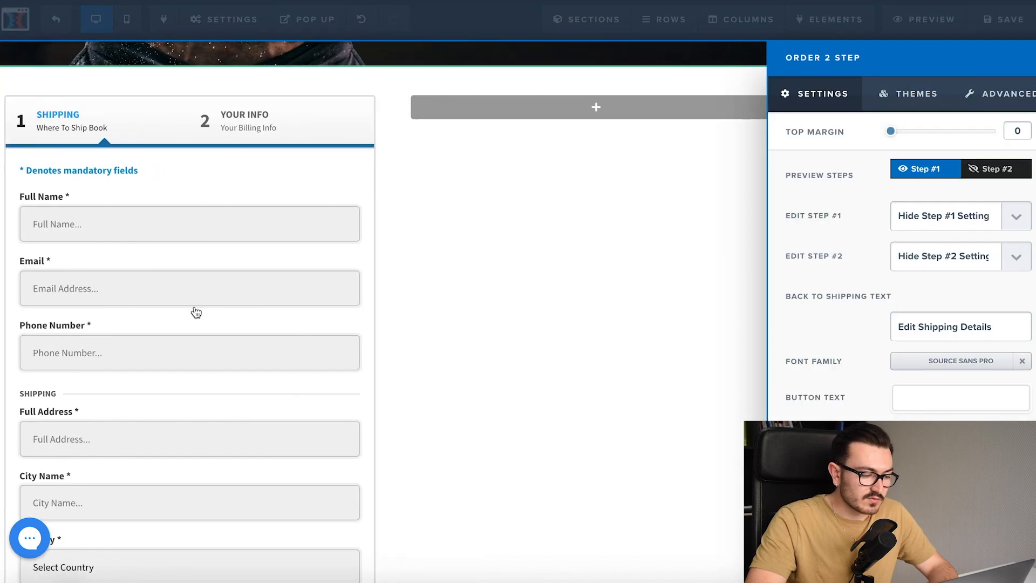
click(57, 429)
scroll(269, 460, down, 3)
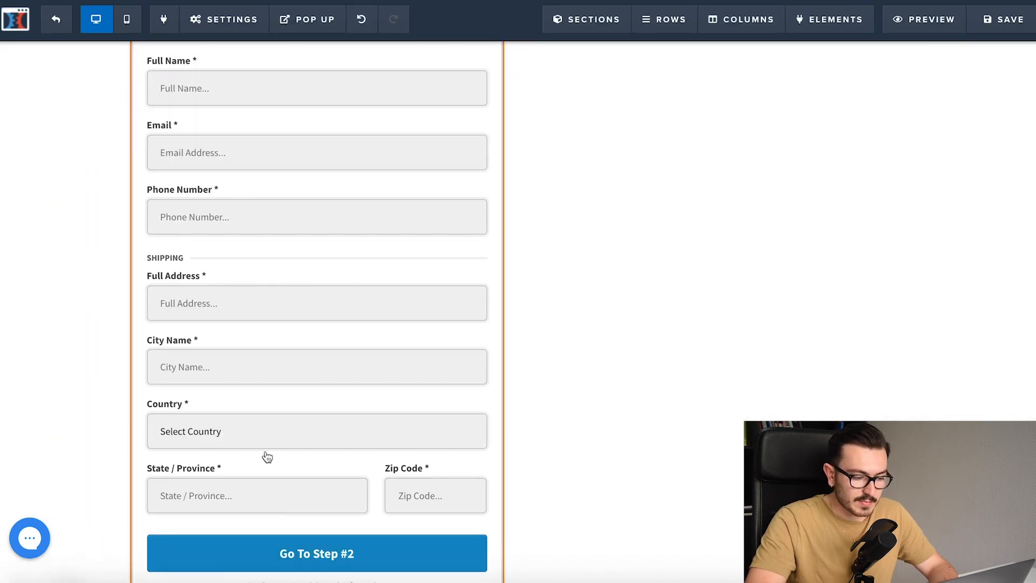
Hide the phone number and shipping fields in the two-step order form's advanced settings
click(290, 398)
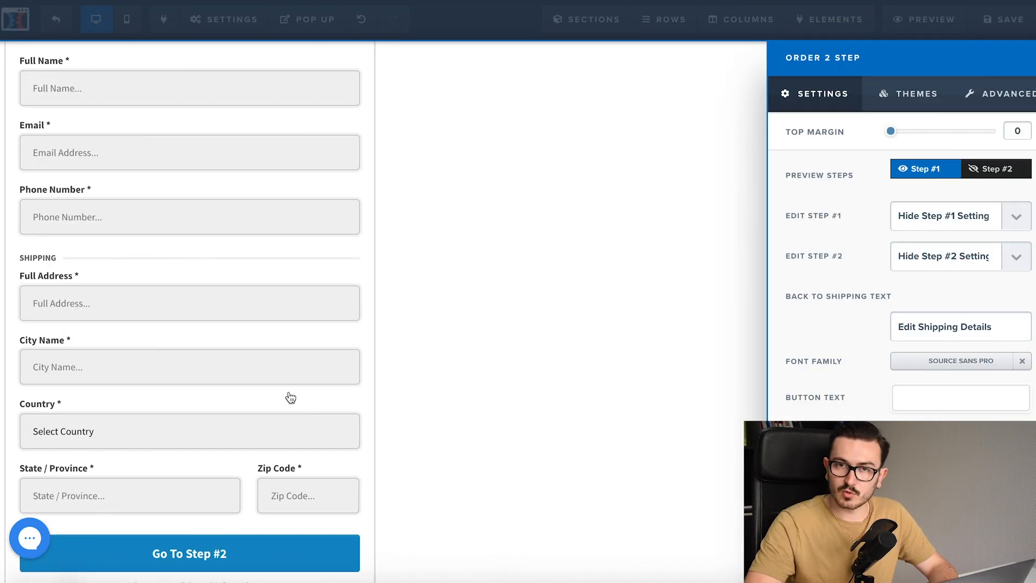
click(994, 94)
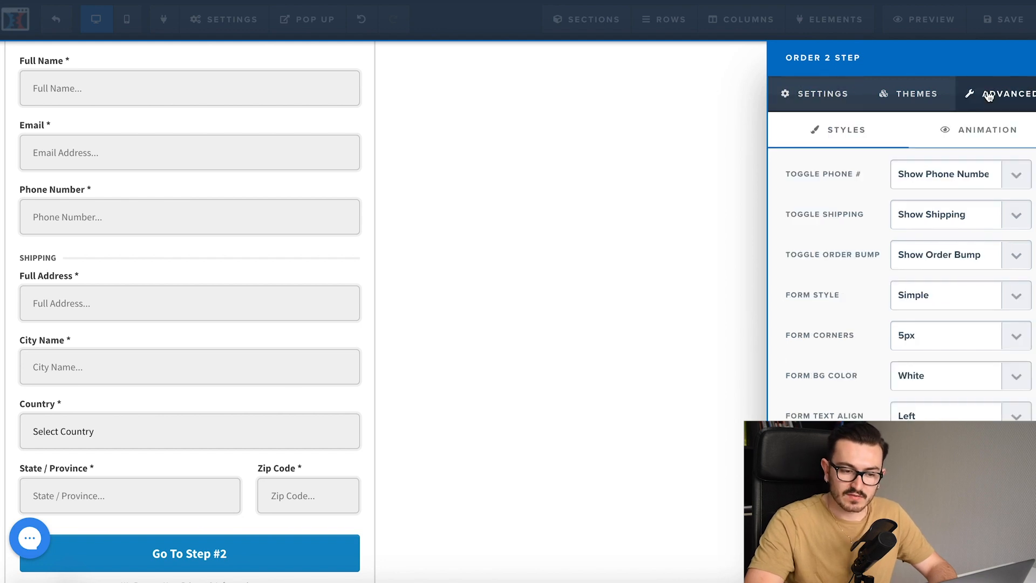
click(919, 184)
click(926, 189)
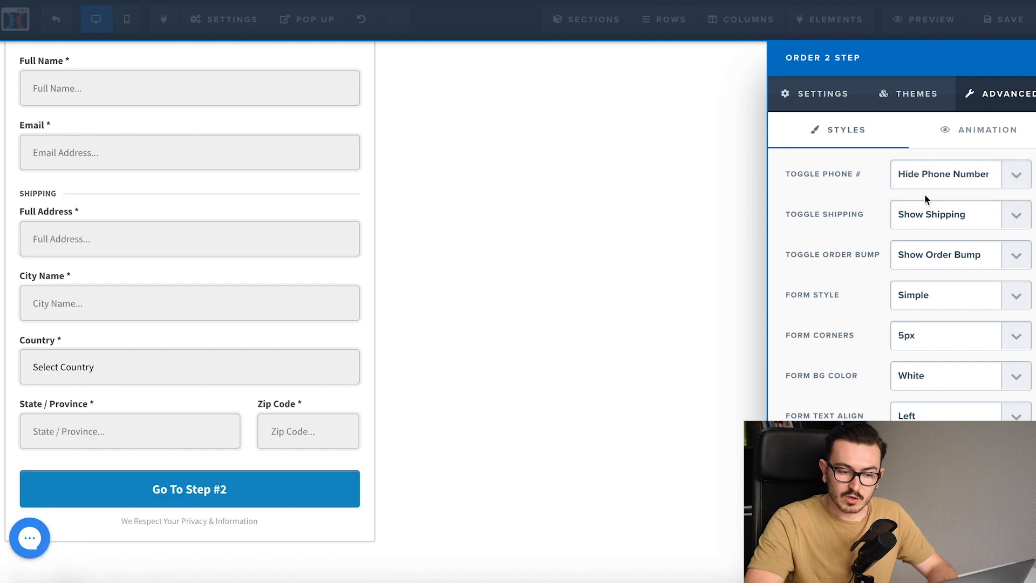
click(923, 218)
click(929, 229)
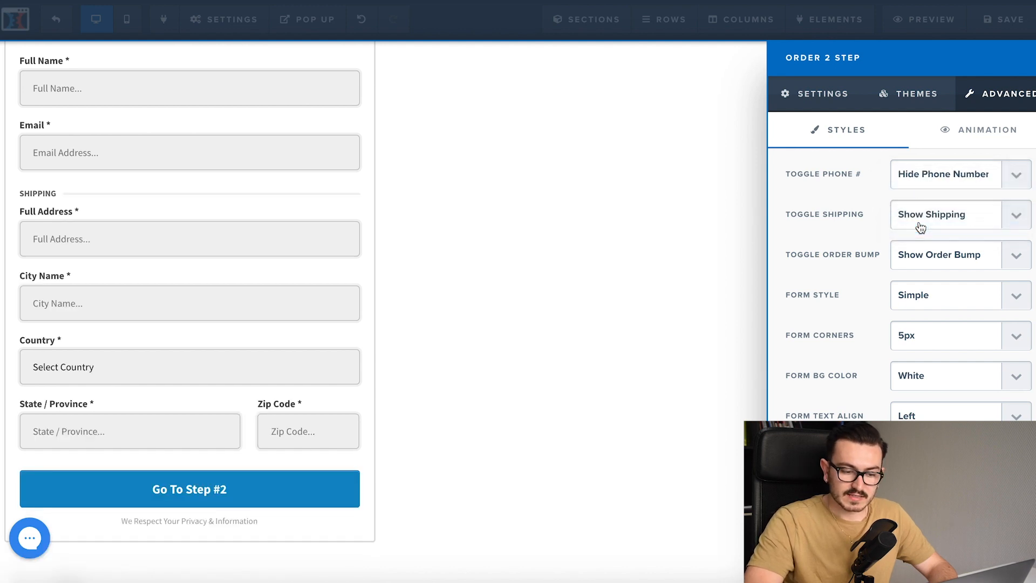
click(597, 200)
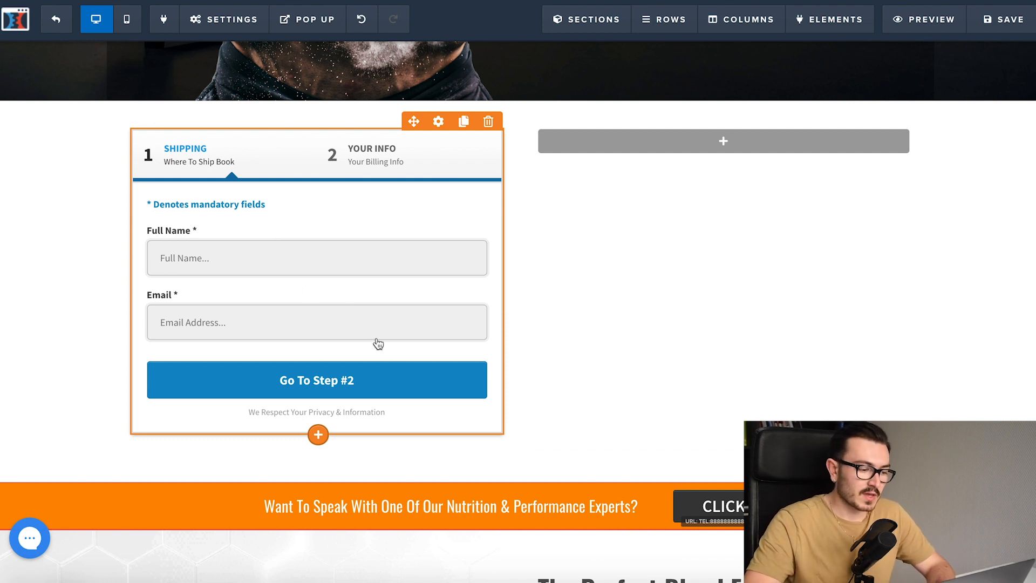
Save the page and open its preview at the two-step order form
click(982, 22)
scroll(382, 358, down, 1)
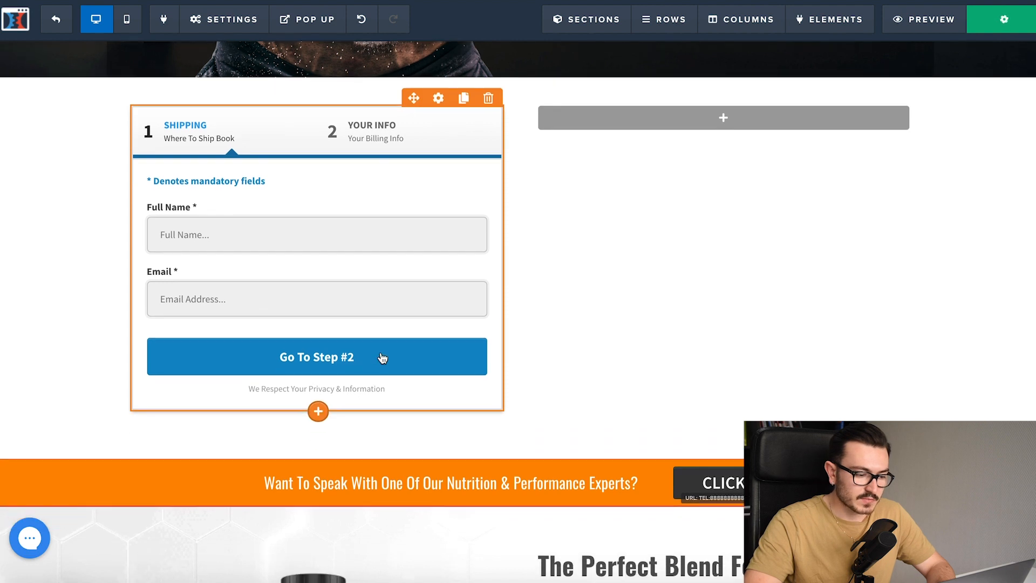
click(948, 26)
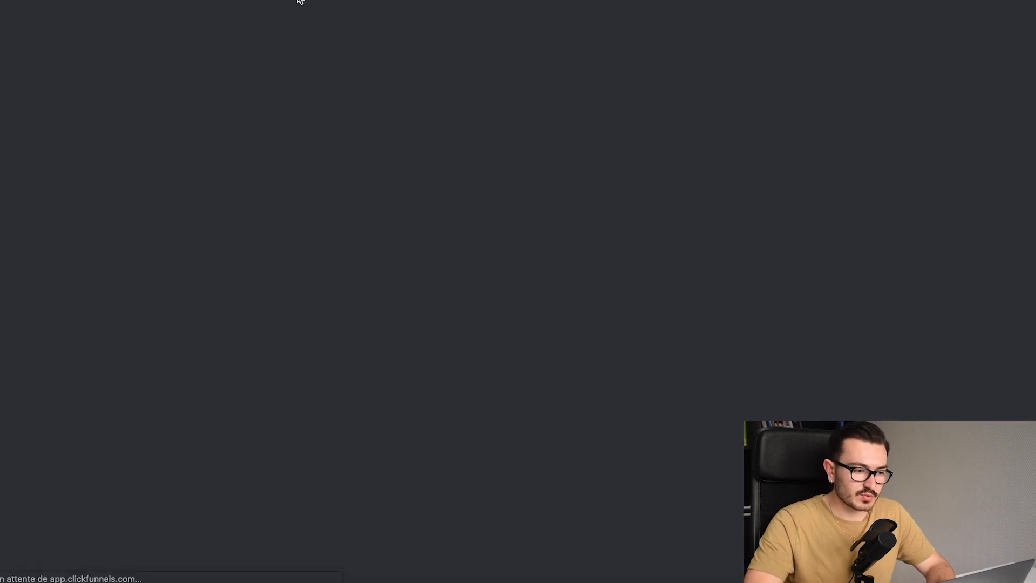
scroll(432, 342, down, 10)
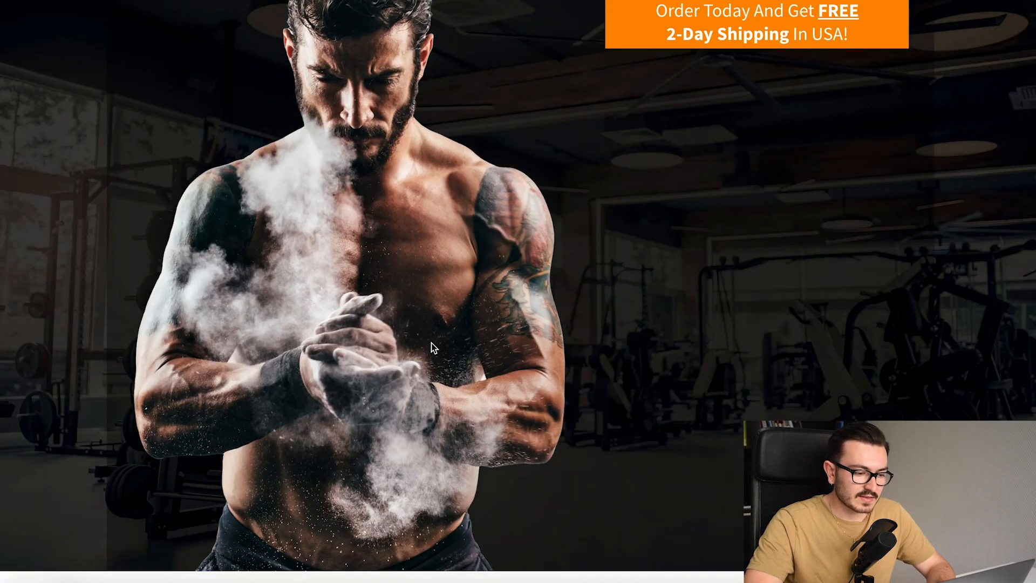
Try to go to step 2 of the previewed order form with empty fields, and close the preview
click(370, 332)
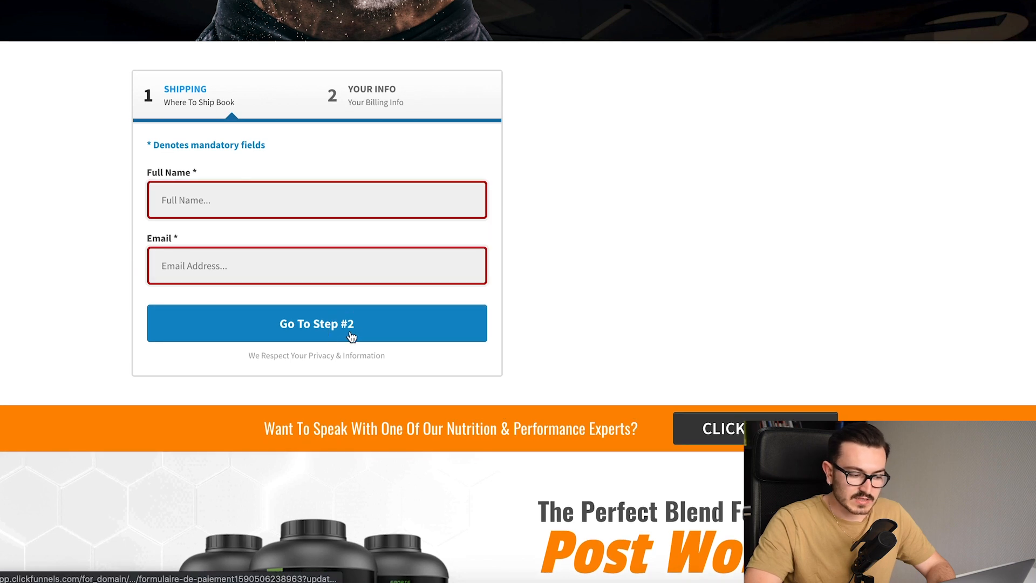
click(313, 202)
click(312, 331)
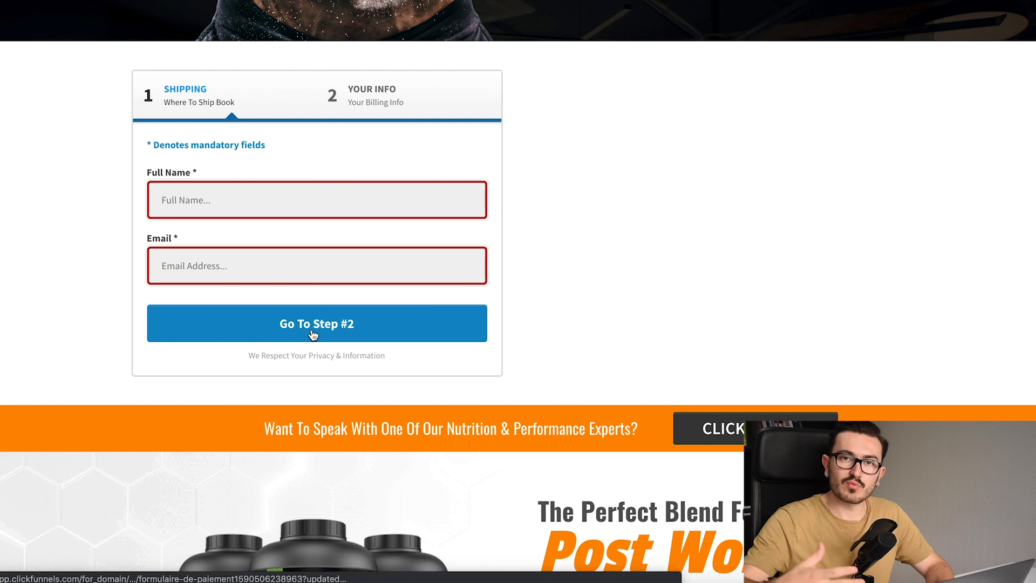
key(super+w)
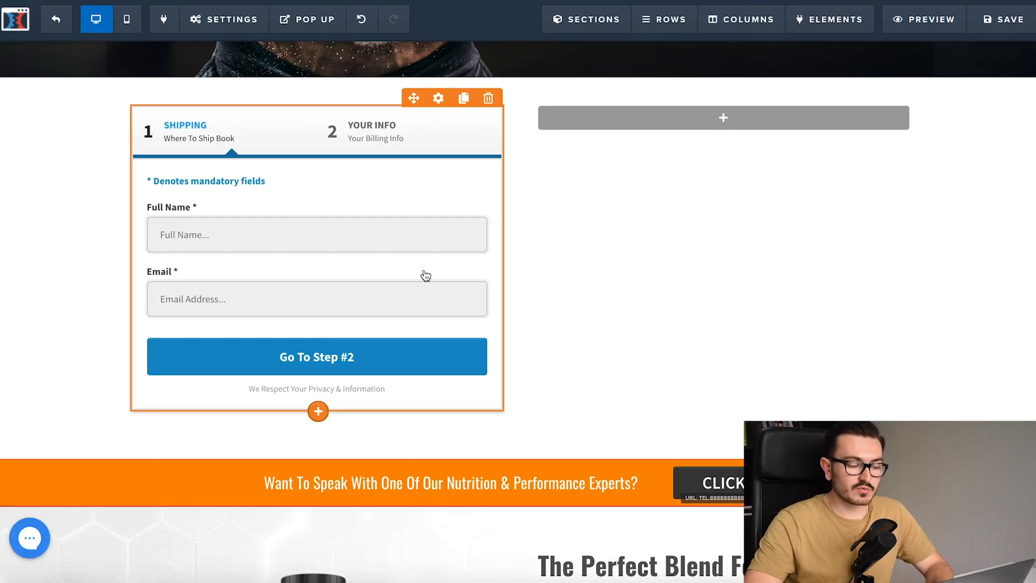
Examine the two-step order form's settings and the payment page's other sections, from the hero image to the footer
click(299, 370)
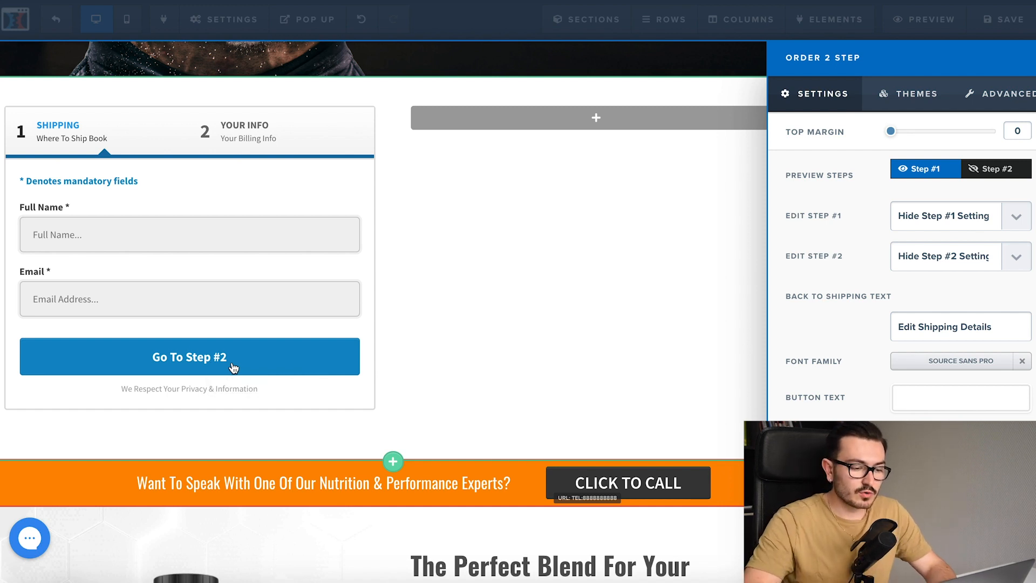
click(212, 366)
scroll(489, 241, up, 5)
scroll(490, 240, up, 5)
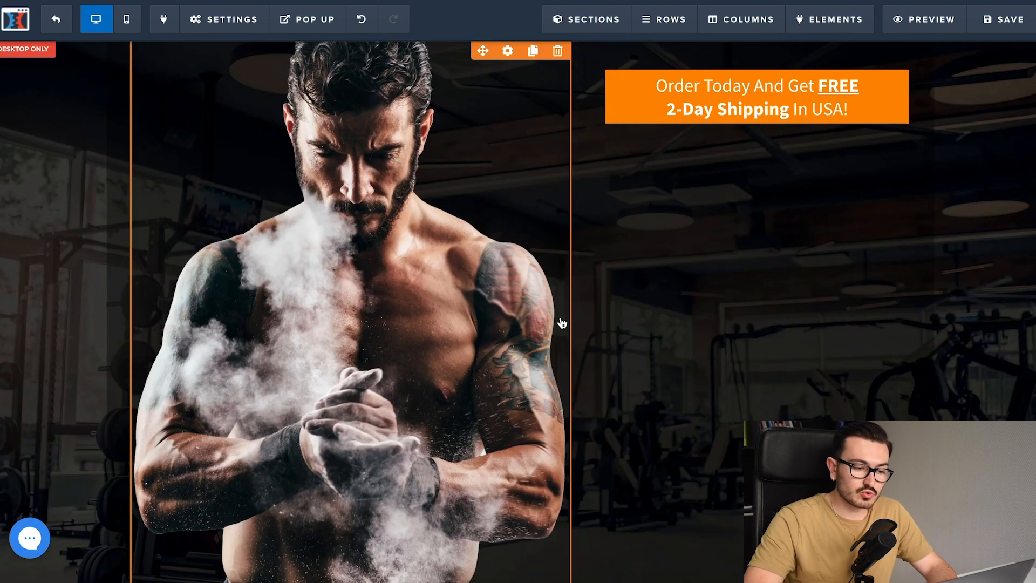
scroll(480, 361, down, 5)
scroll(479, 360, down, 10)
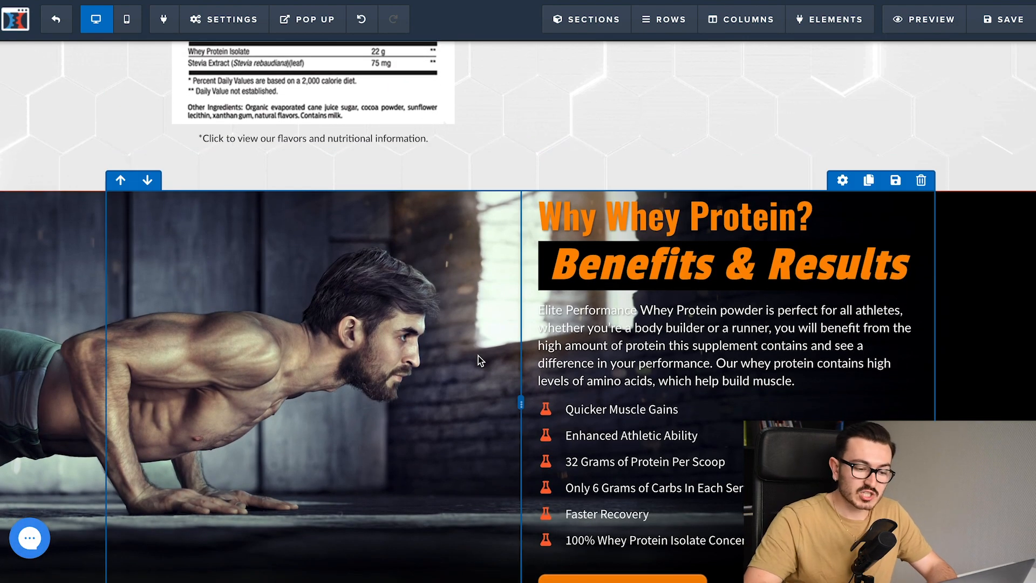
scroll(478, 355, down, 3)
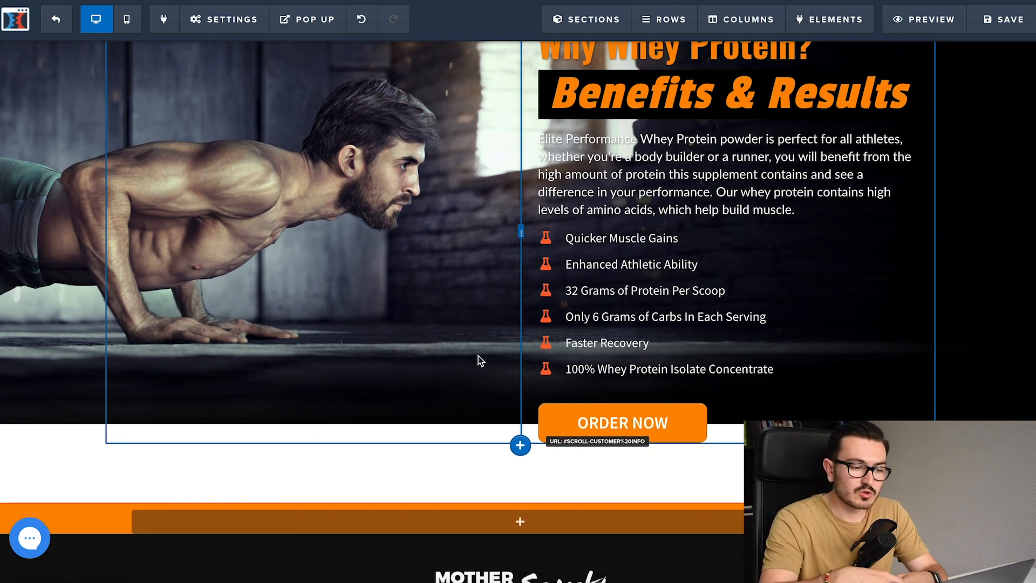
scroll(478, 355, up, 13)
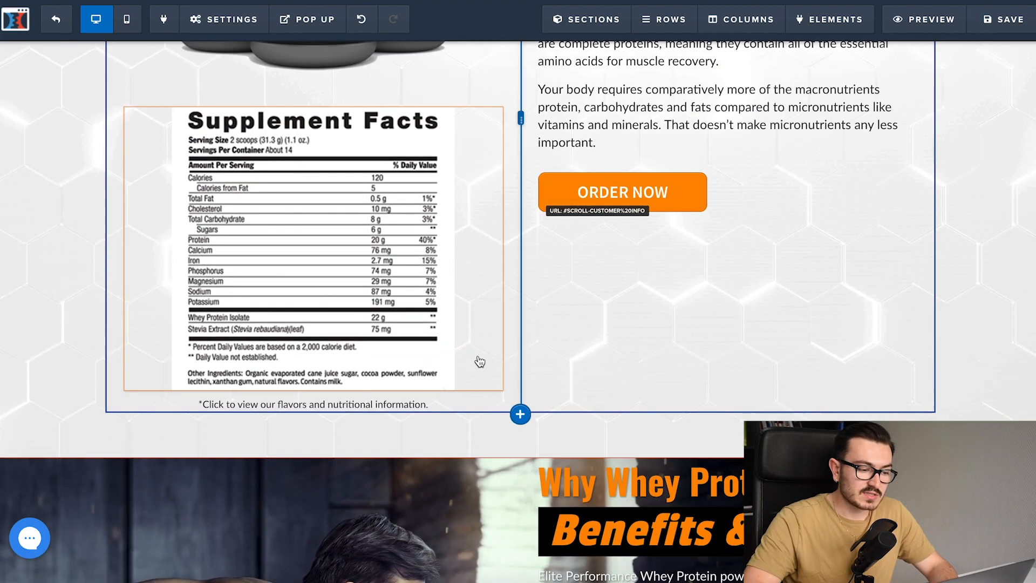
scroll(479, 361, up, 1)
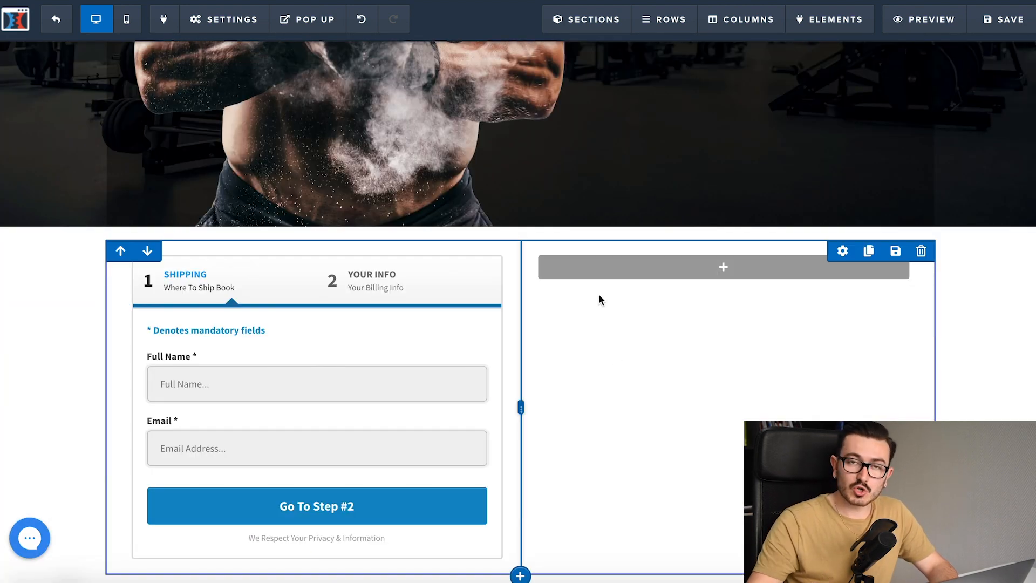
Add a Countdown 2.0 element to the empty column beside the two-step order form
click(623, 278)
scroll(862, 398, down, 15)
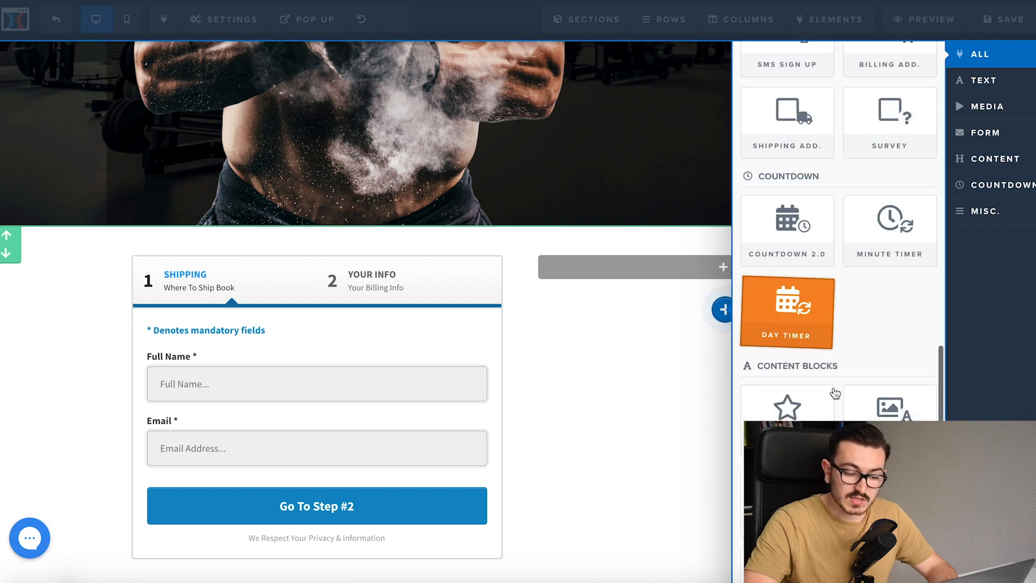
click(825, 220)
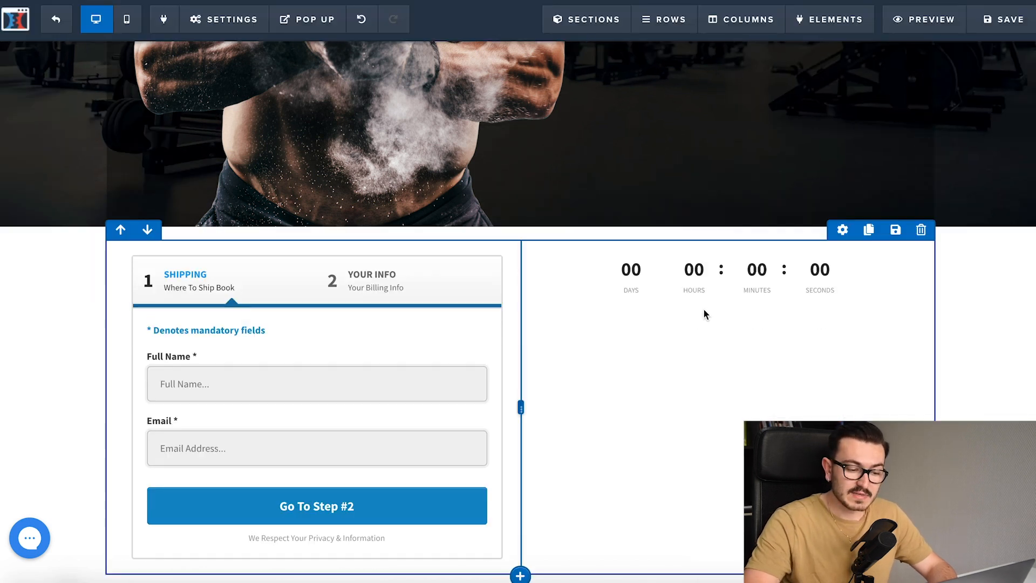
Set the countdown's number color to red
click(759, 282)
scroll(885, 377, down, 6)
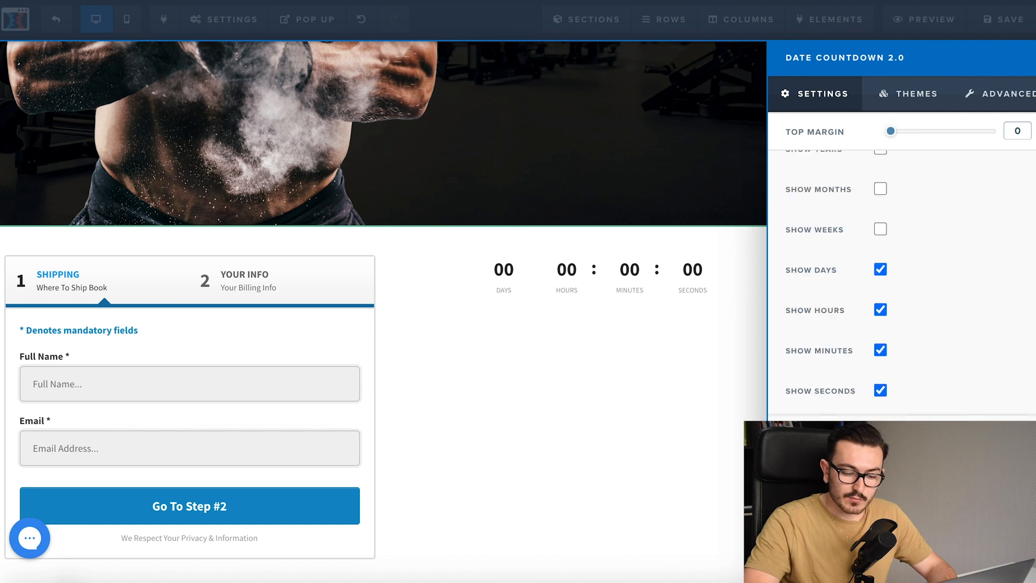
click(896, 469)
click(860, 403)
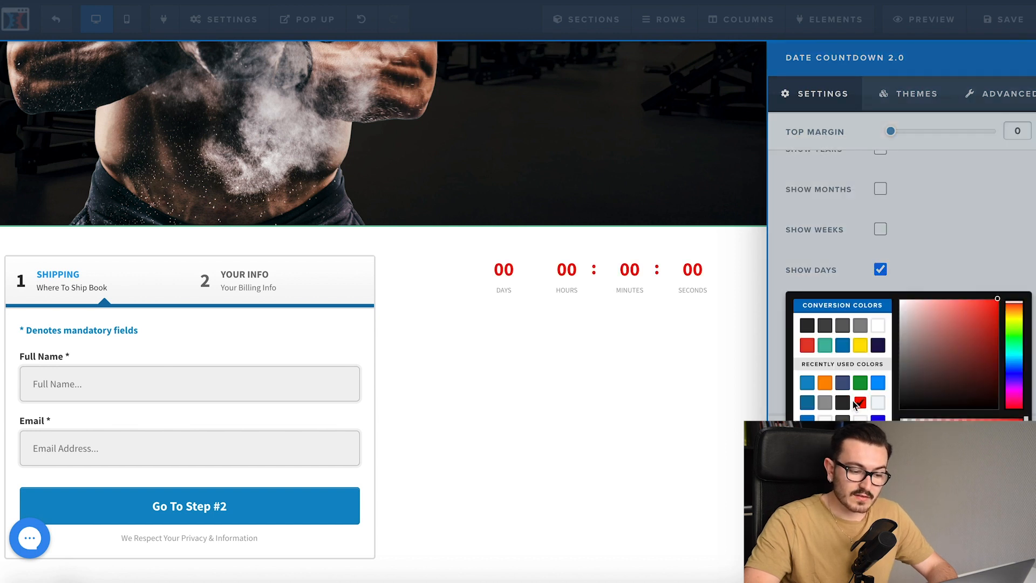
click(717, 323)
Save the payment page and exit the editor to the funnel steps overview
scroll(966, 337, down, 2)
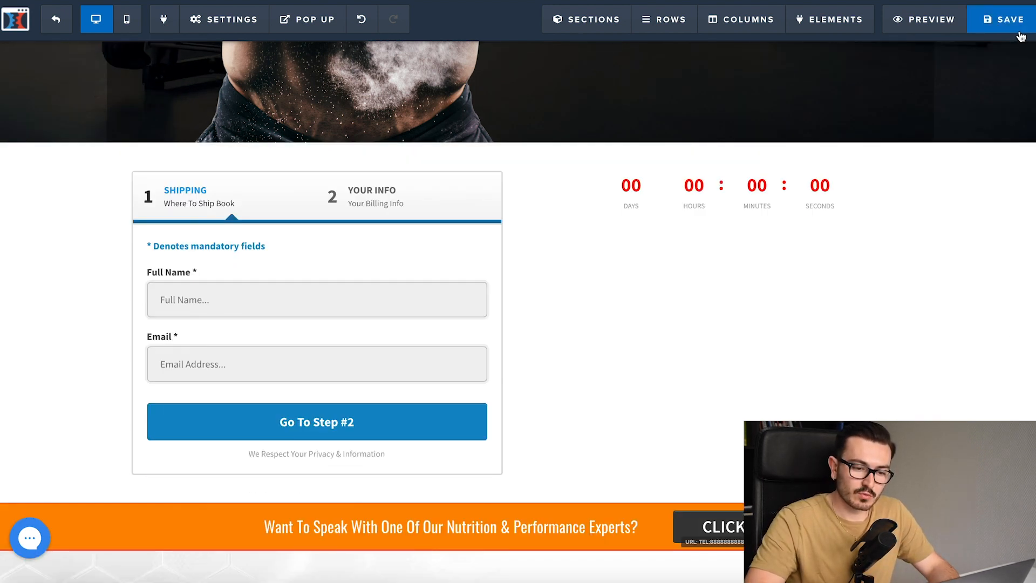
click(1018, 31)
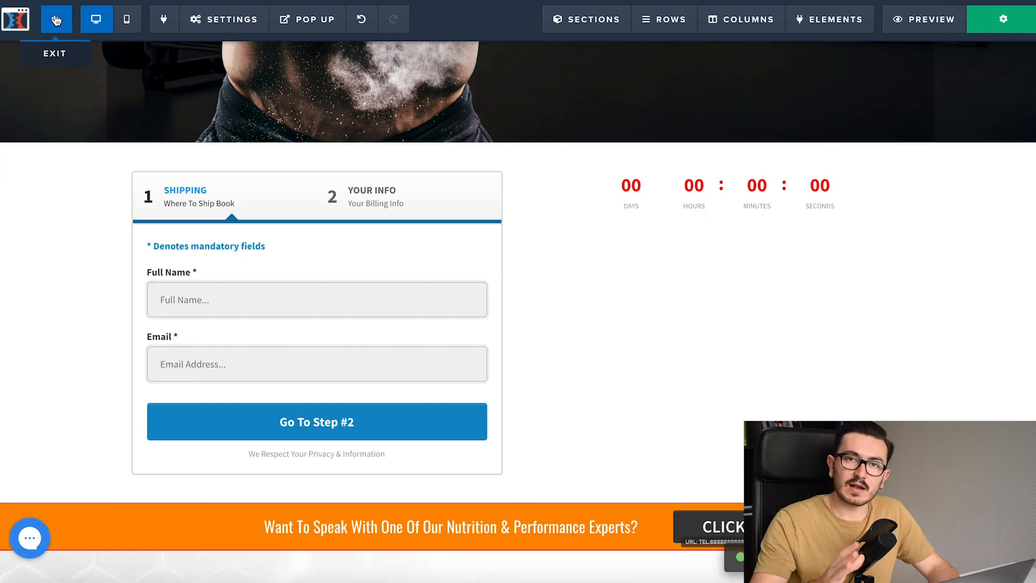
click(56, 20)
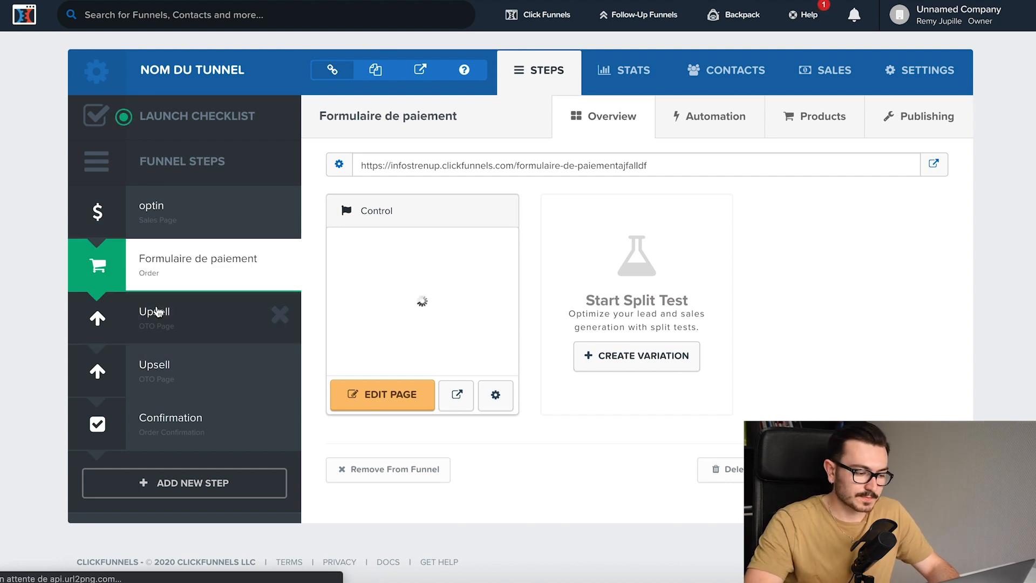
View the product setup of the first Upsell step in the funnel
click(155, 311)
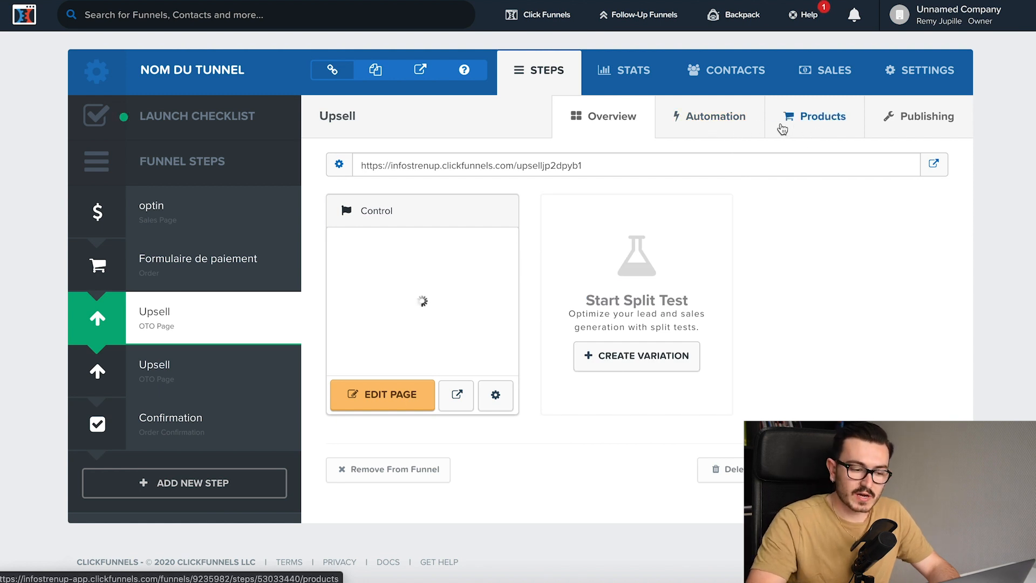
click(826, 135)
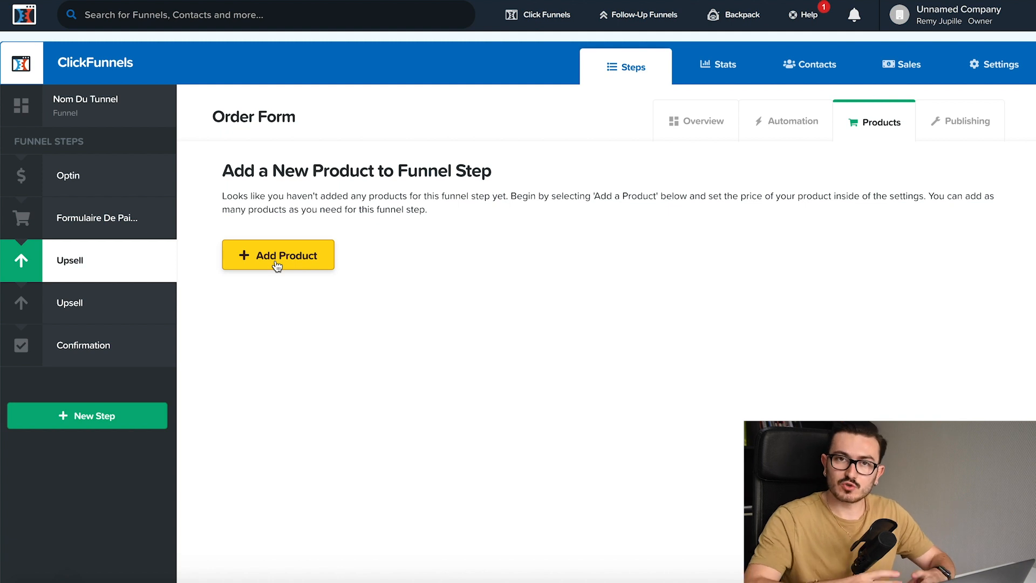
click(105, 273)
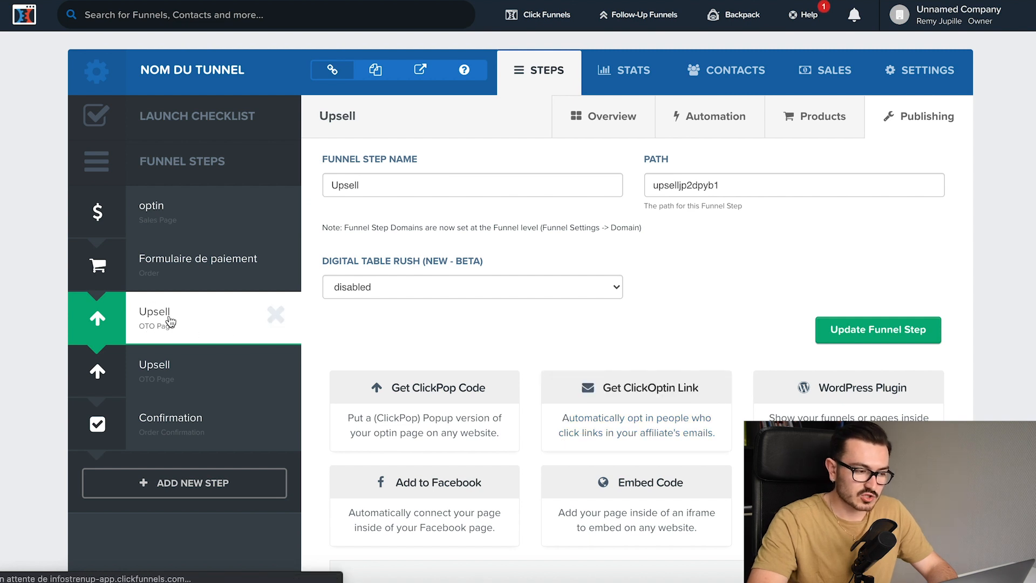
Open the first Upsell page in the editor and look over its layout
click(411, 396)
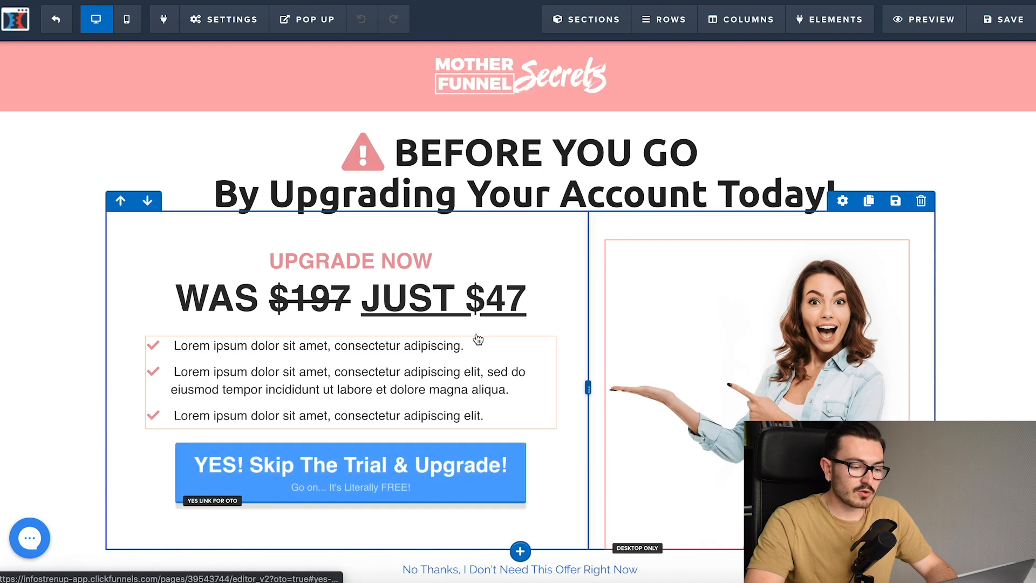
scroll(855, 213, down, 2)
scroll(974, 177, up, 2)
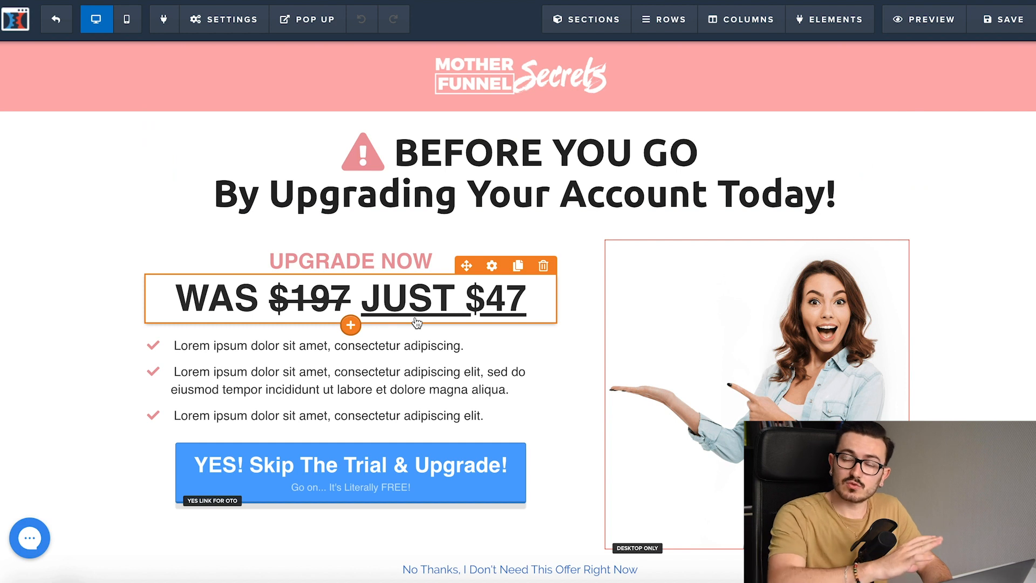
Change the offer price in the "WAS $197 JUST" headline to 17€
scroll(345, 303, down, 1)
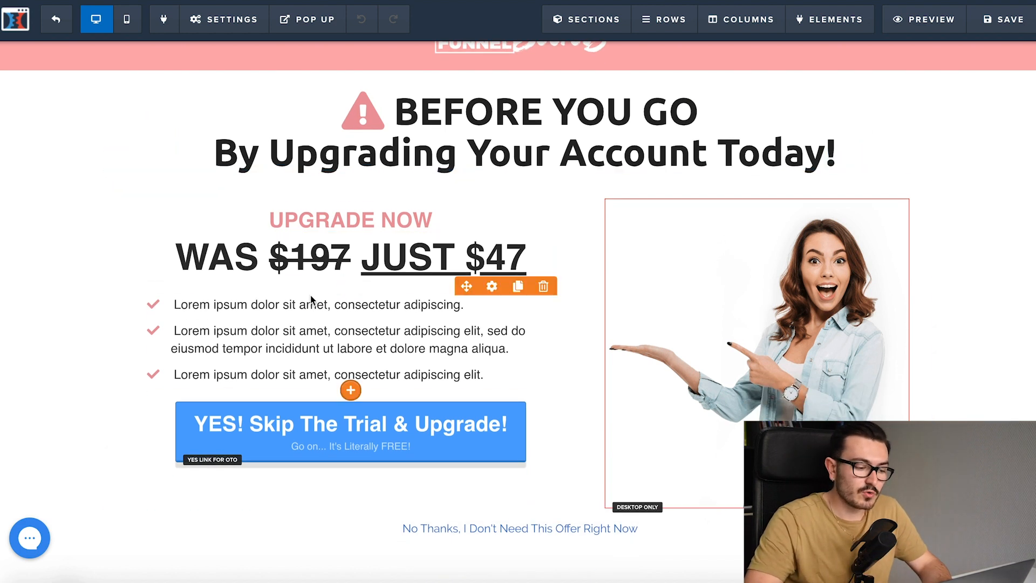
click(506, 262)
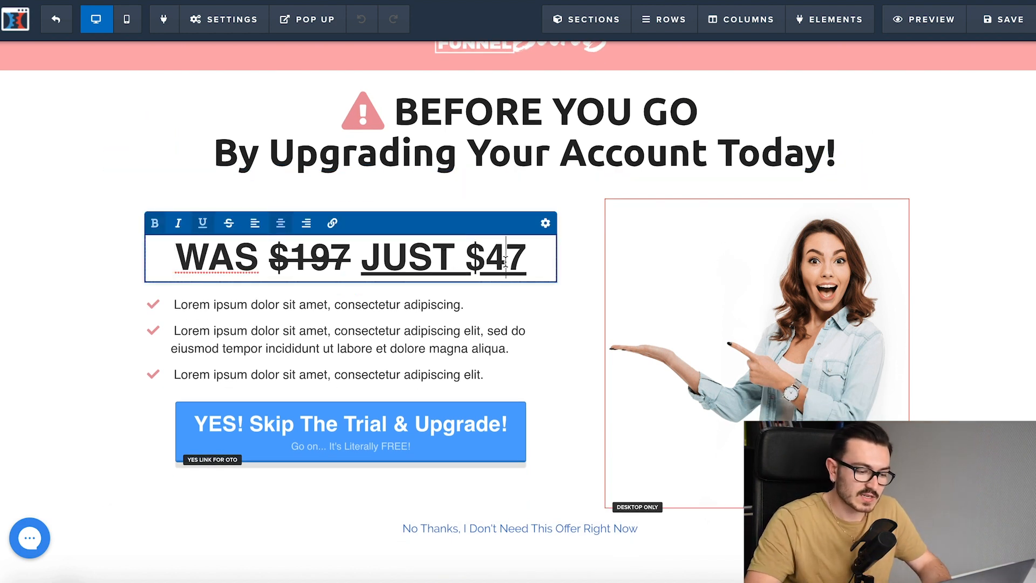
key(BackSpace)
text(1)
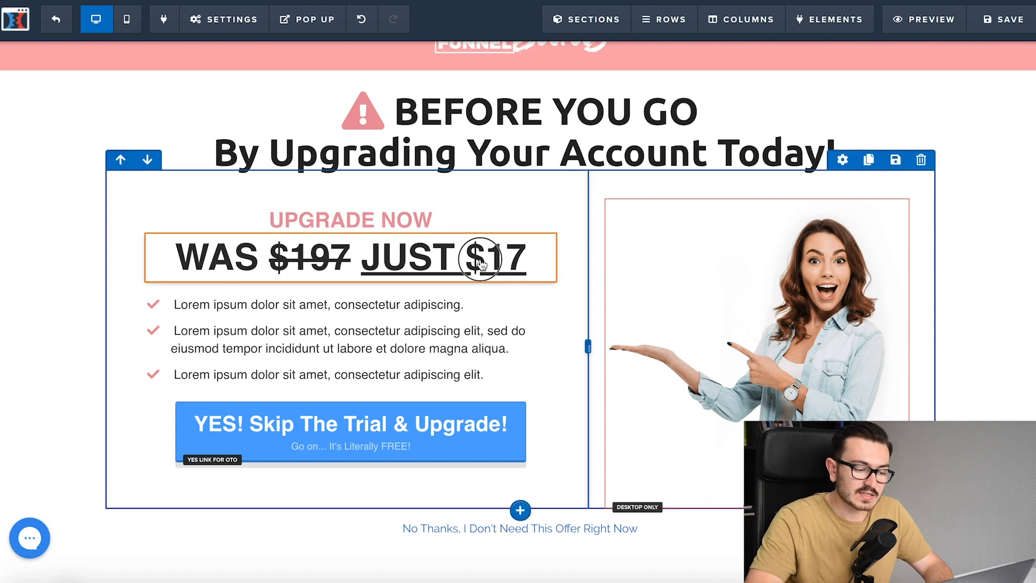
double_click(480, 260)
click(480, 260)
key(BackSpace)
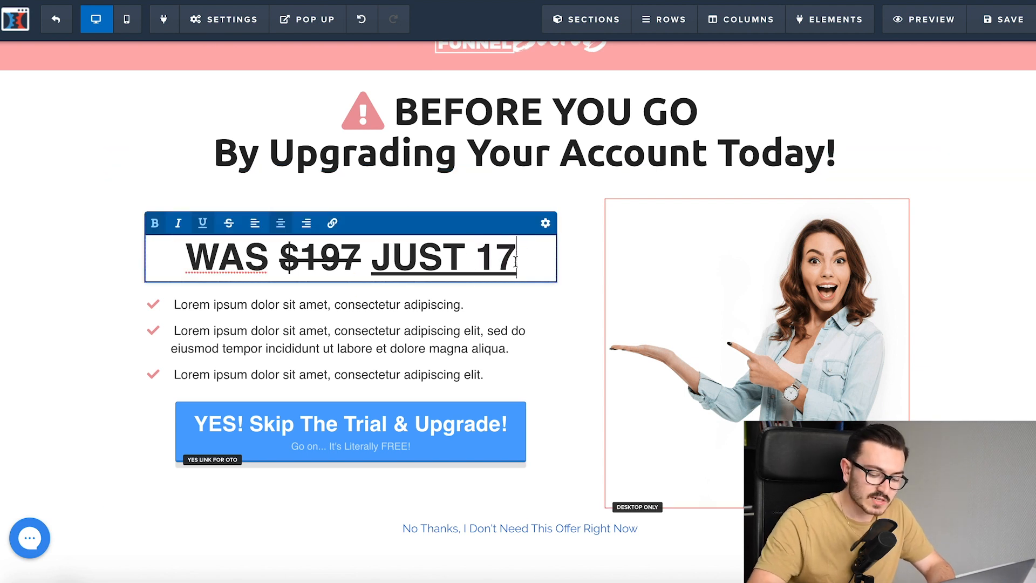
text(€)
click(575, 363)
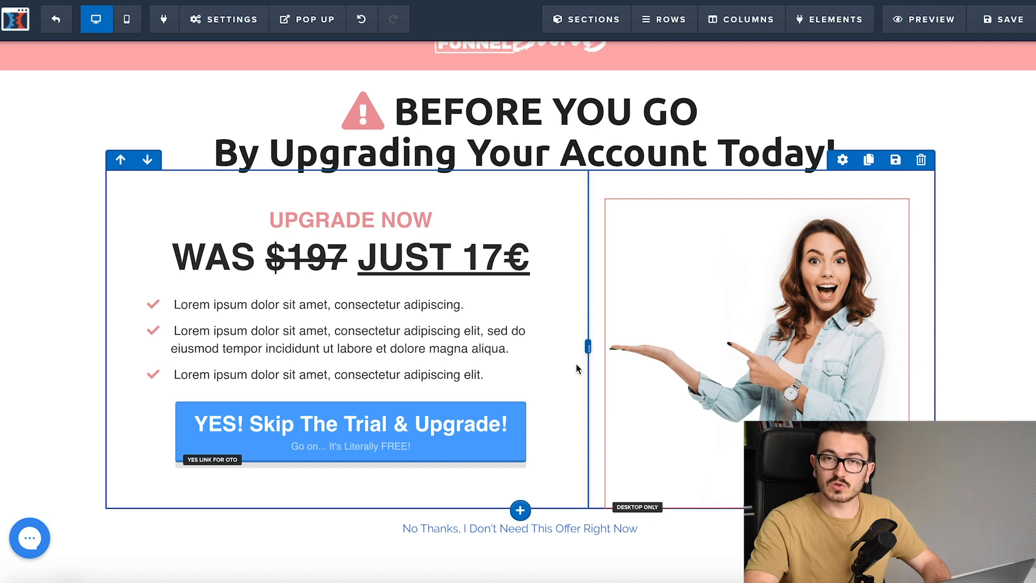
Replace the image of the woman with the green shampoo bottle picture from the image library
click(677, 393)
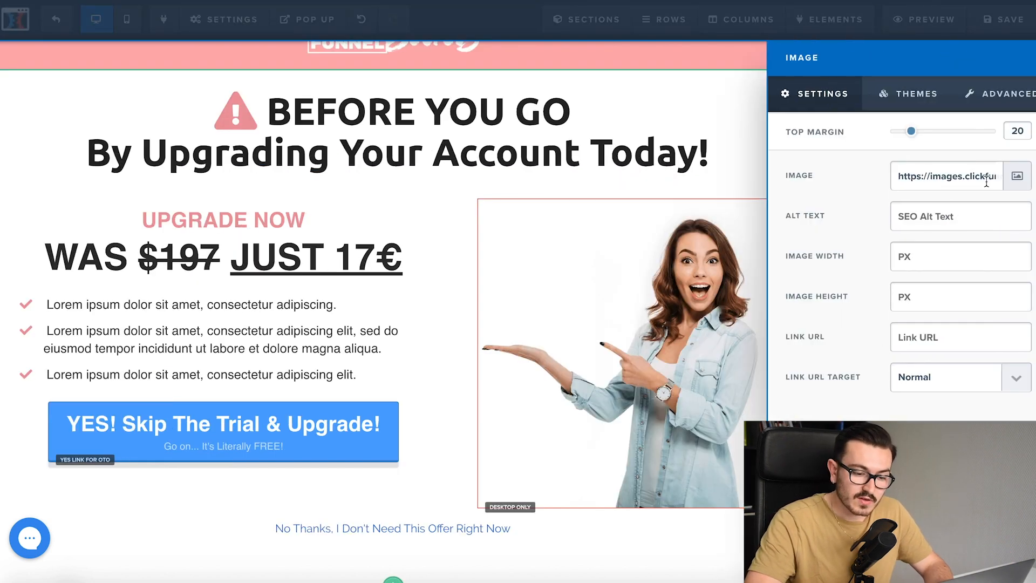
click(1017, 176)
click(83, 227)
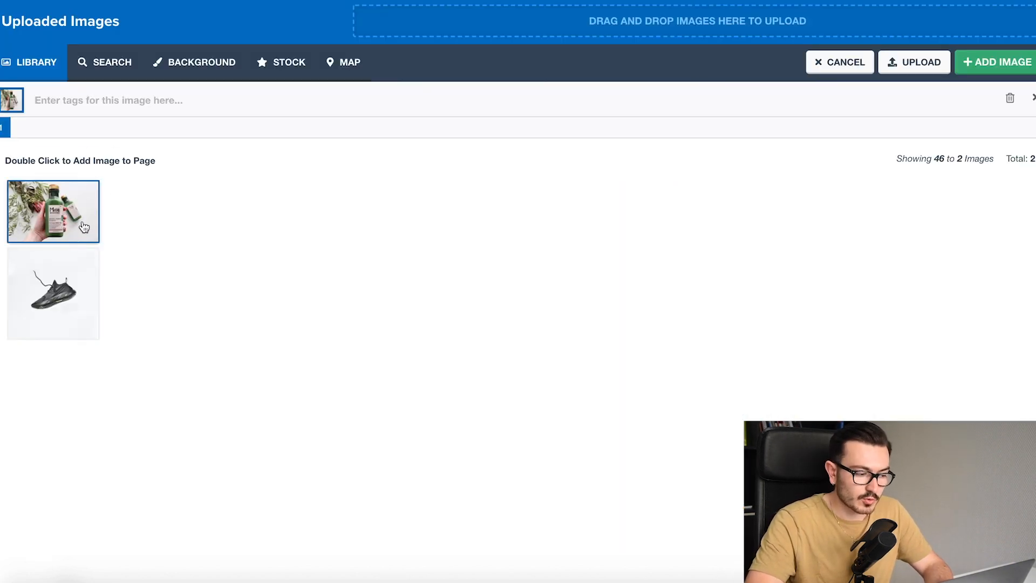
double_click(84, 227)
click(600, 354)
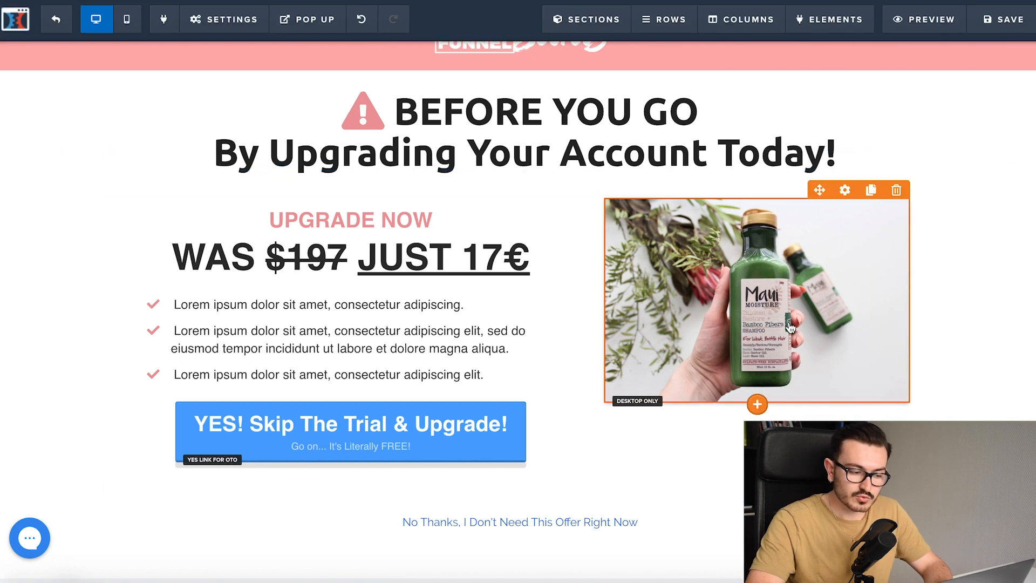
Replace the whole price headline with "Pour Seulement 17€"
triple_click(442, 259)
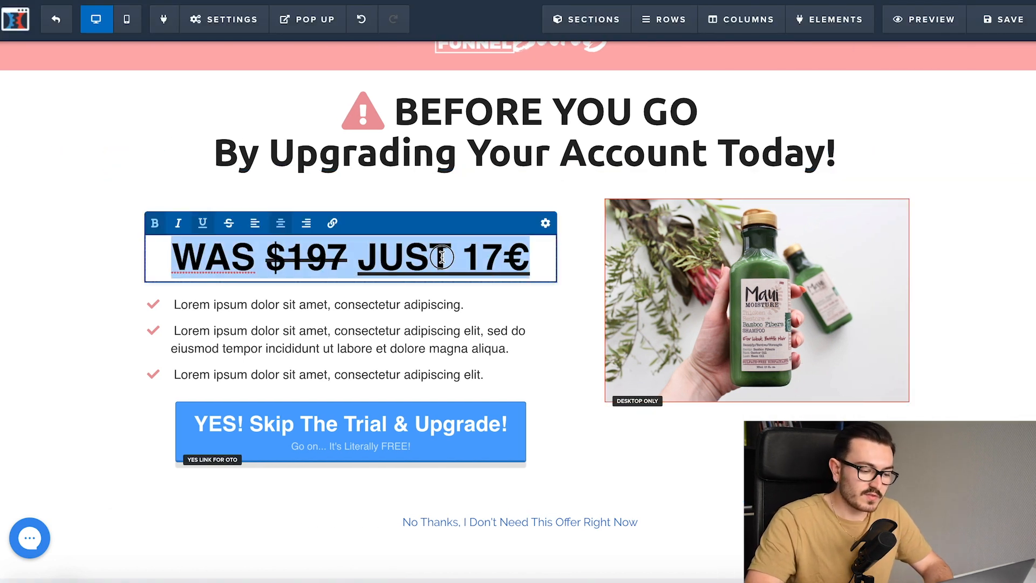
text(POou)
key(BackSpace)
key(BackSpace)
key(BackSpace)
text(our seulement 17€)
click(289, 258)
key(BackSpace)
text(S)
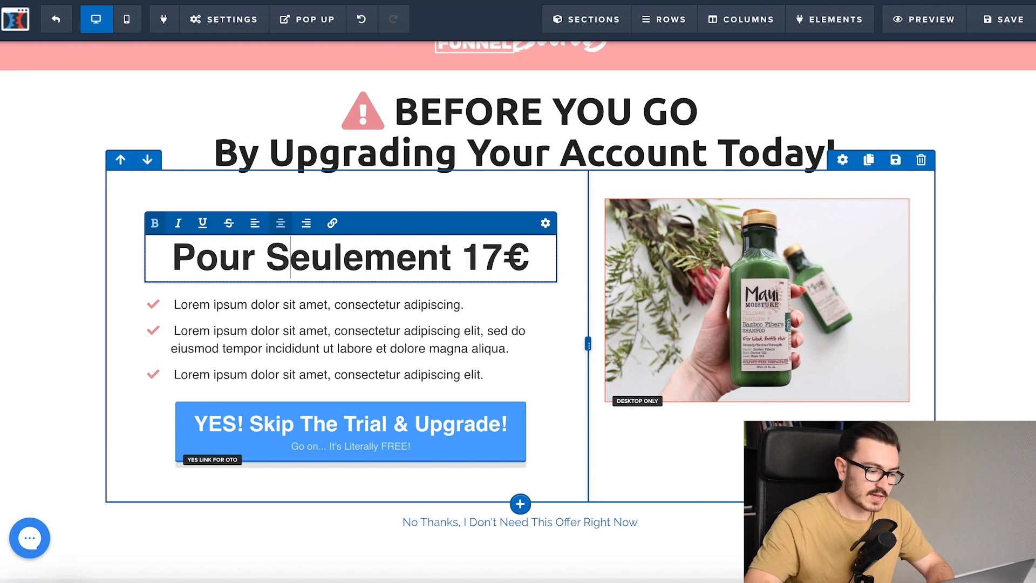
click(292, 296)
Add a button element between the bullet list and the "YES! Skip The Trial & Upgrade!" button
scroll(306, 368, down, 1)
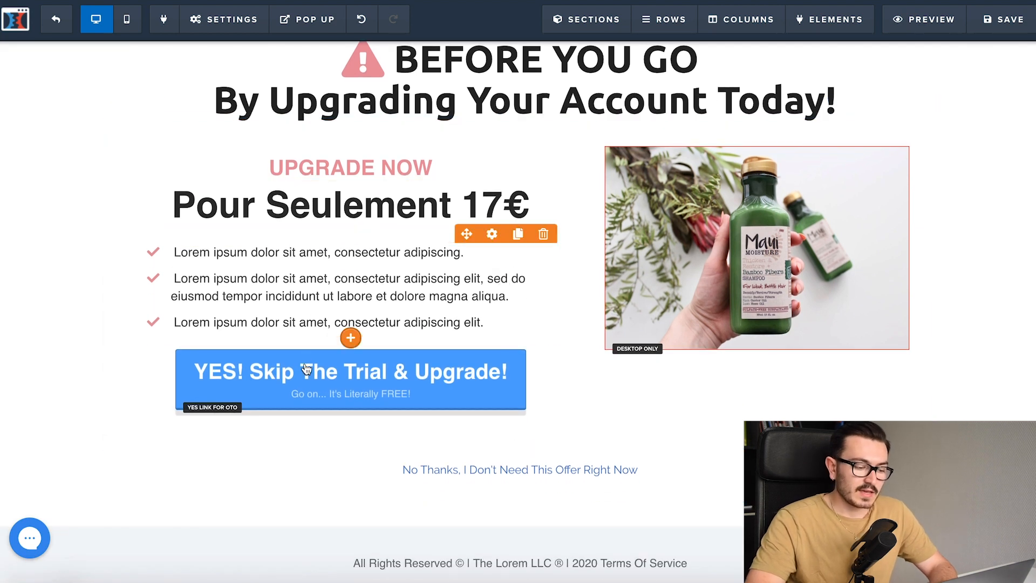
scroll(598, 384, down, 1)
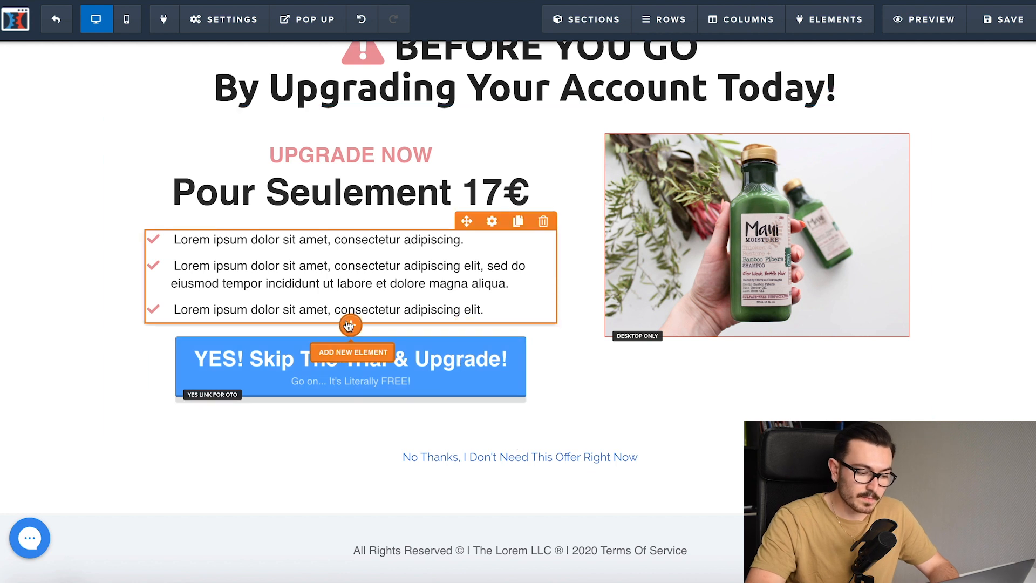
click(349, 325)
scroll(812, 153, down, 6)
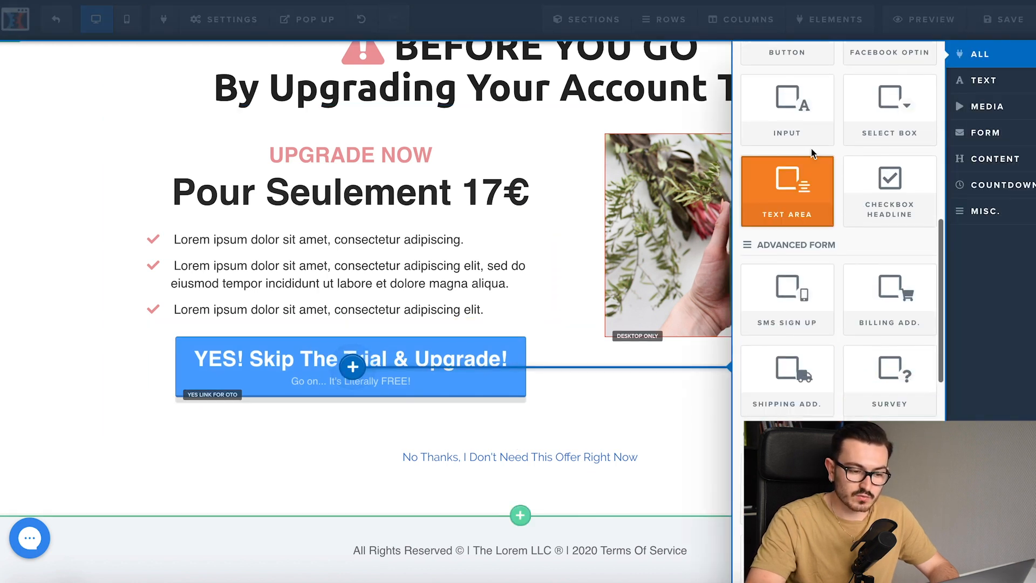
click(786, 54)
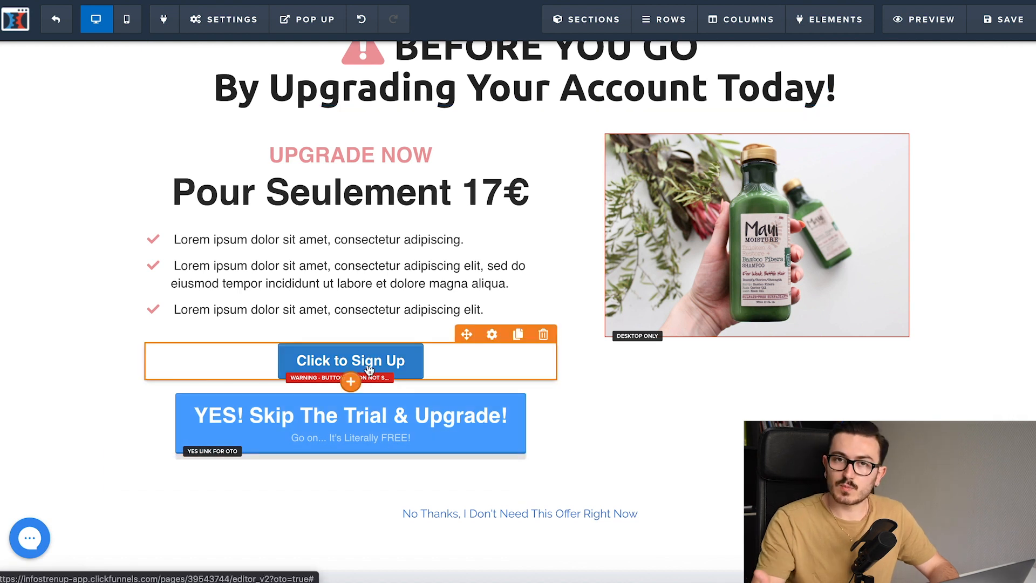
Set the "Click to Sign Up" button's action to No Product Setup
click(386, 360)
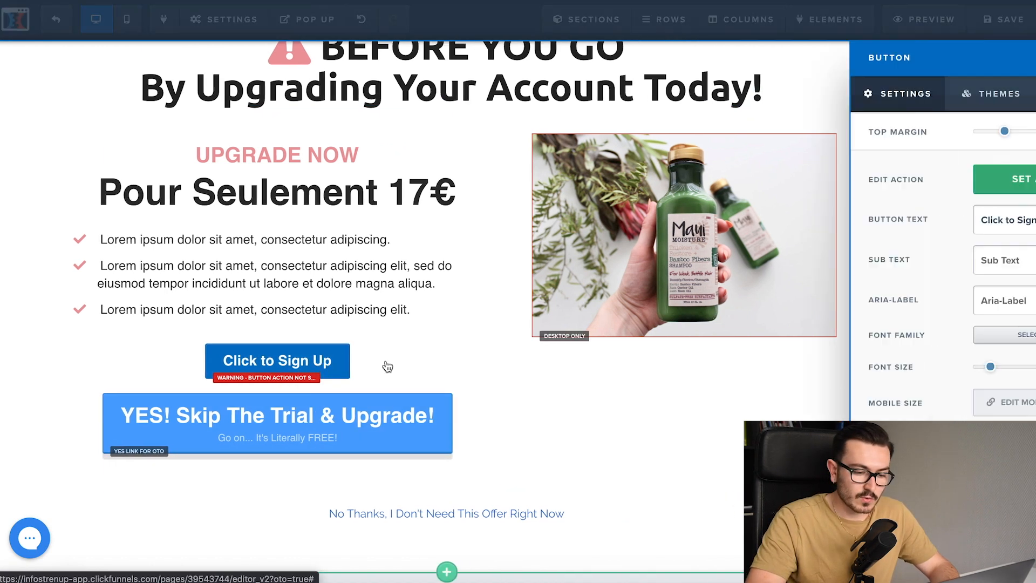
click(969, 198)
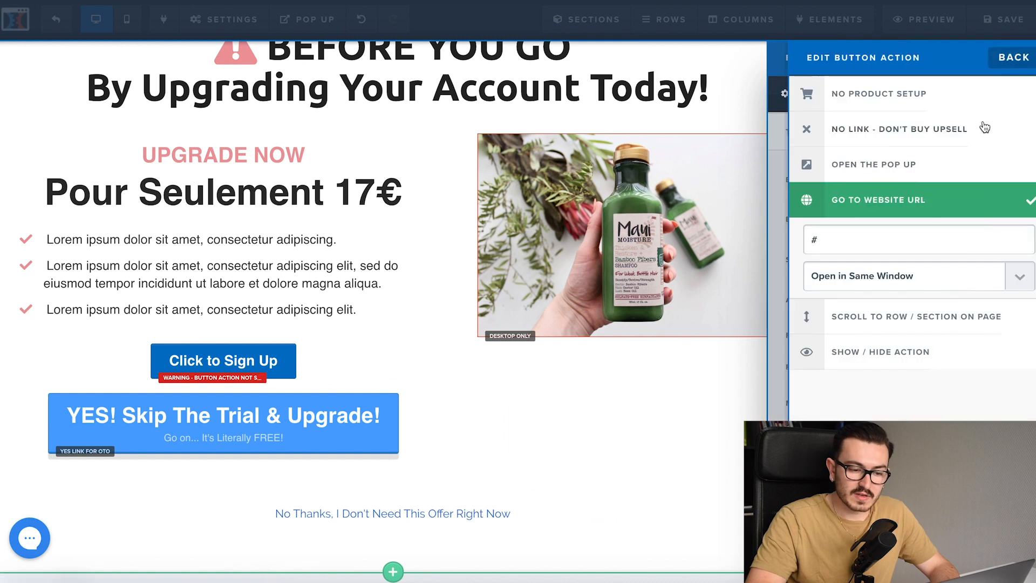
click(850, 103)
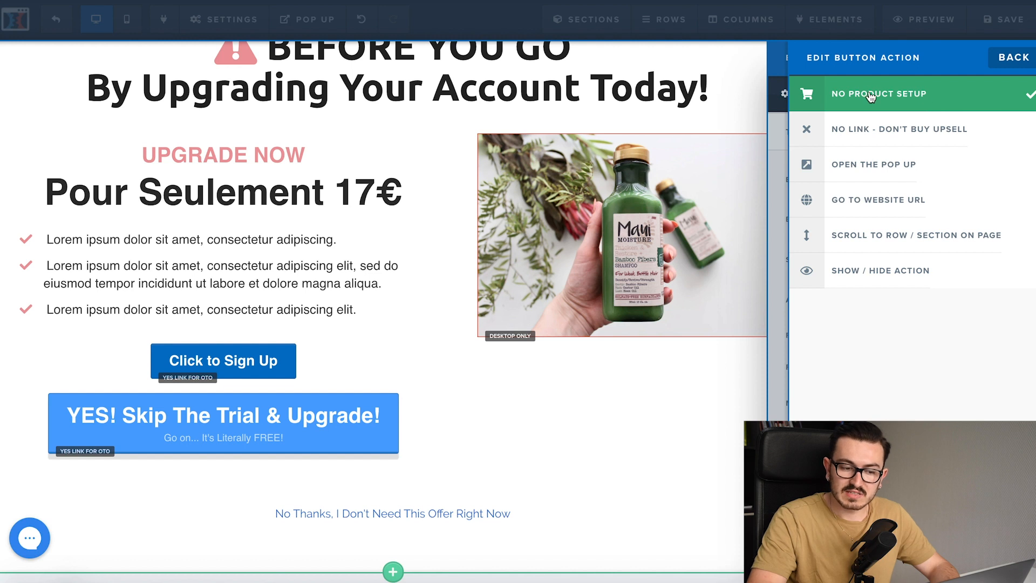
click(481, 338)
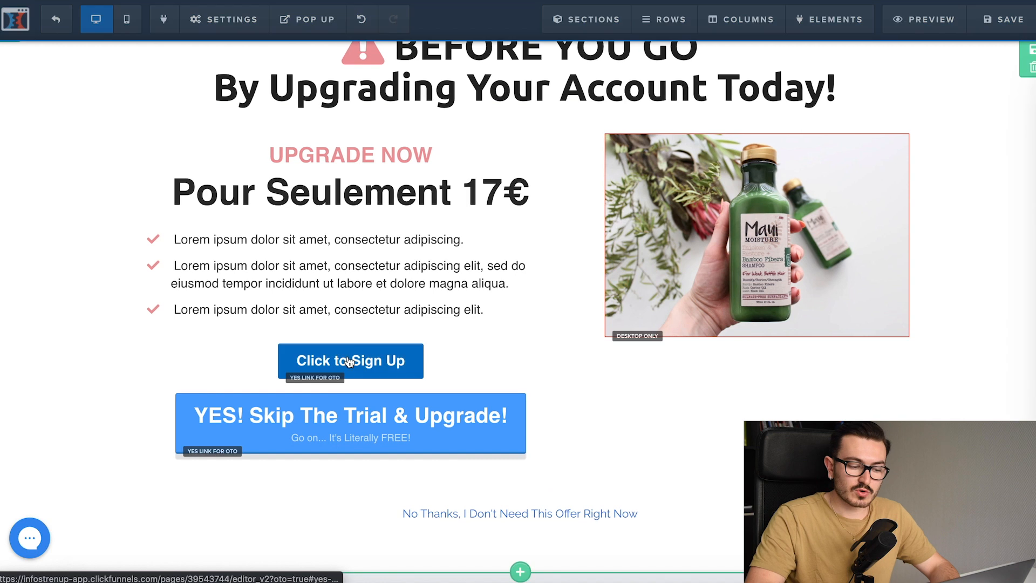
Delete the "Click to Sign Up" button from the upsell page
click(350, 361)
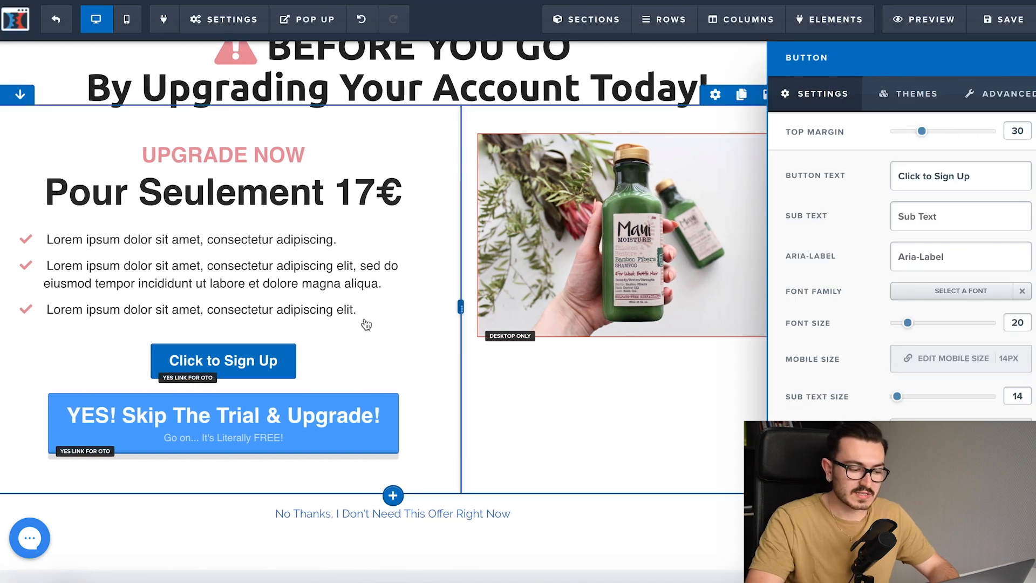
click(367, 325)
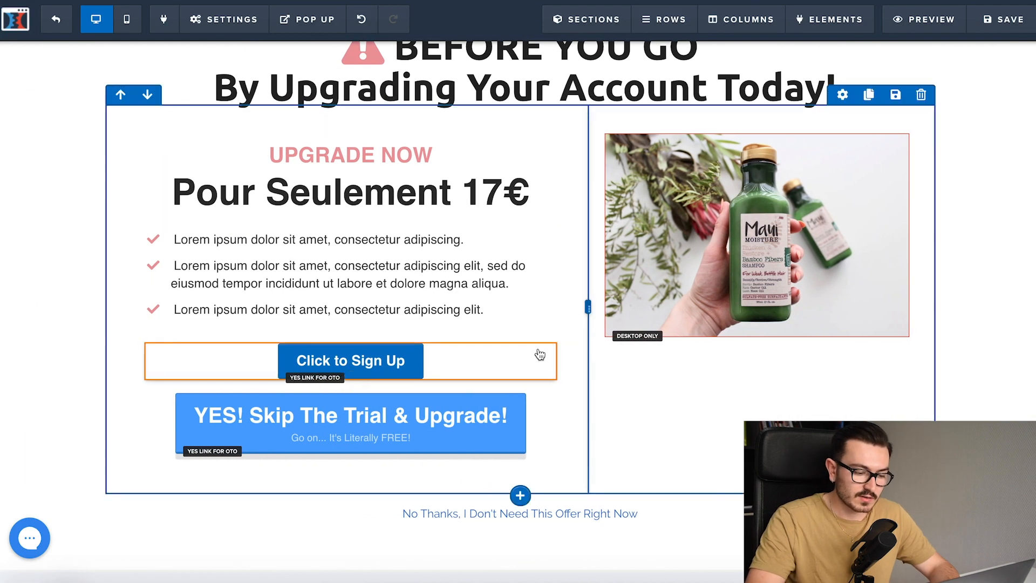
click(549, 336)
click(643, 39)
Check the action assigned to the "YES! Skip The Trial & Upgrade!" button
click(376, 381)
click(974, 189)
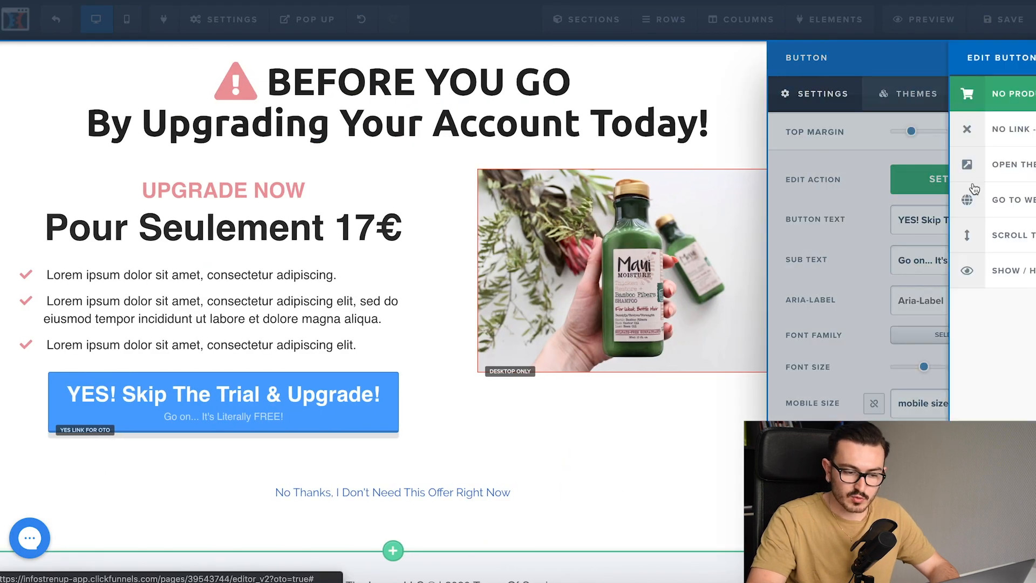
click(913, 106)
click(477, 438)
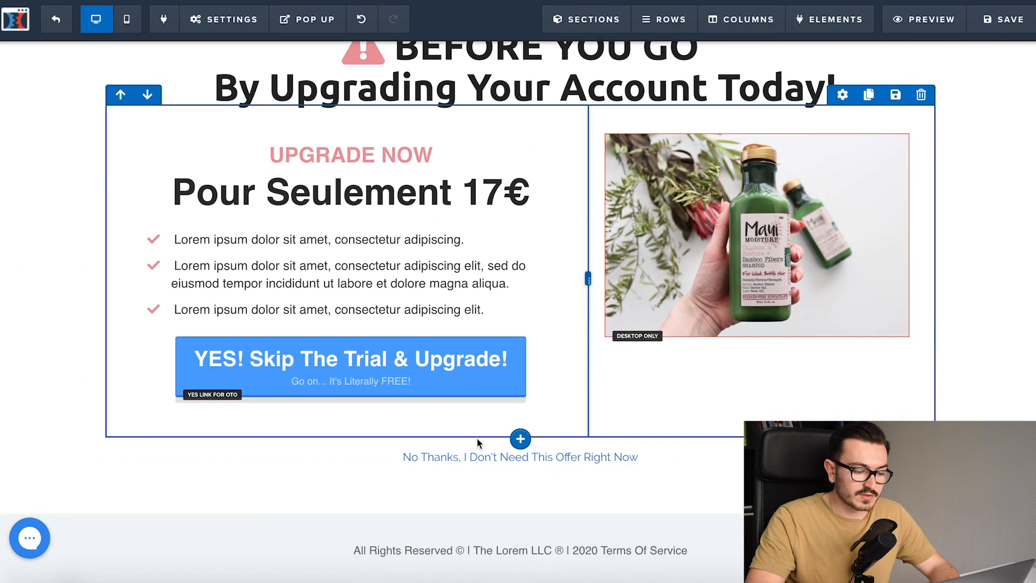
Duplicate the "YES! Skip The Trial & Upgrade!" button, set the copy's text to "Non !" and clear its sub text
click(518, 327)
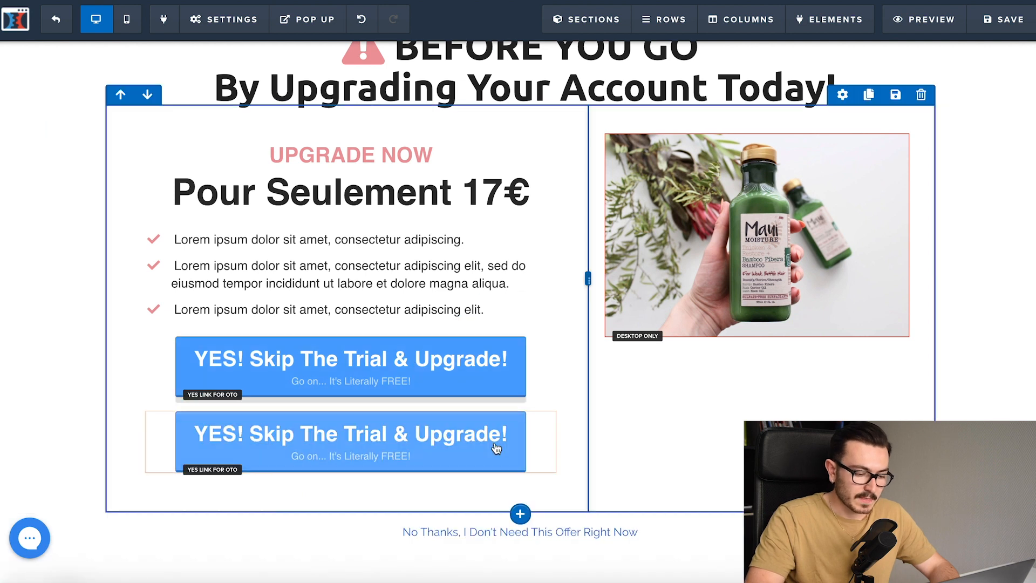
click(493, 447)
triple_click(944, 218)
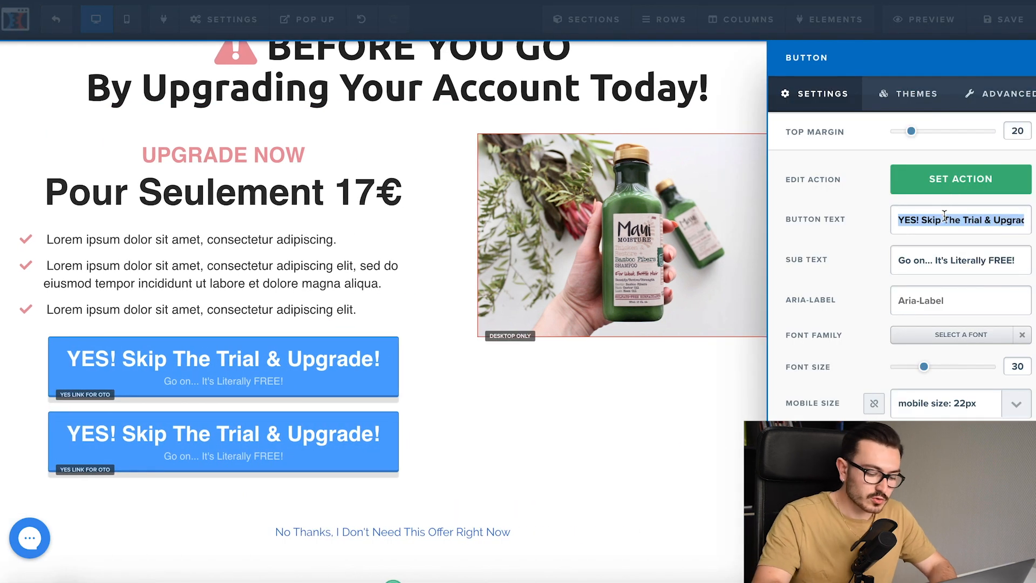
text(Non !)
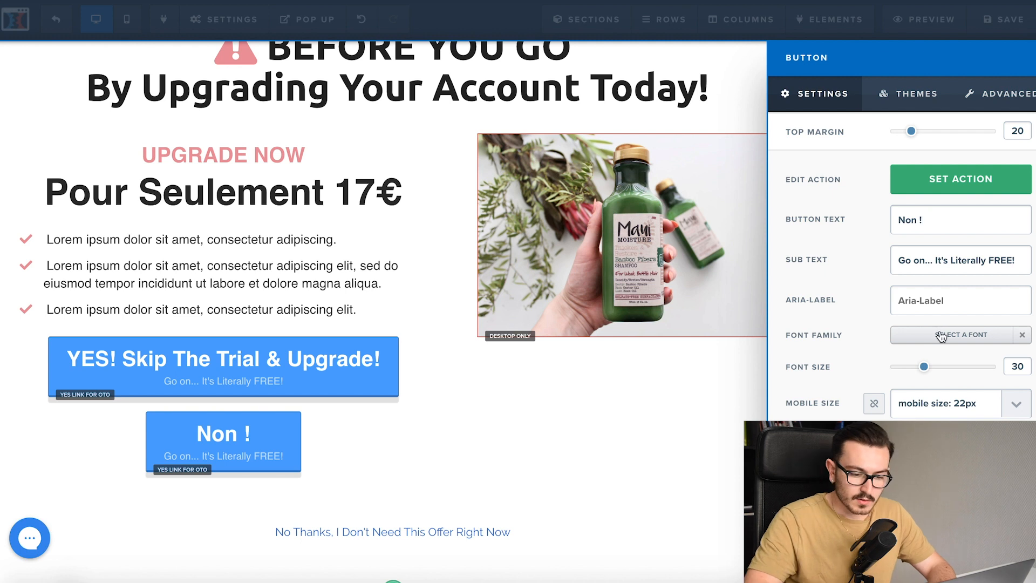
triple_click(968, 259)
key(BackSpace)
Set the "Non !" button's background color to red
scroll(886, 254, down, 1)
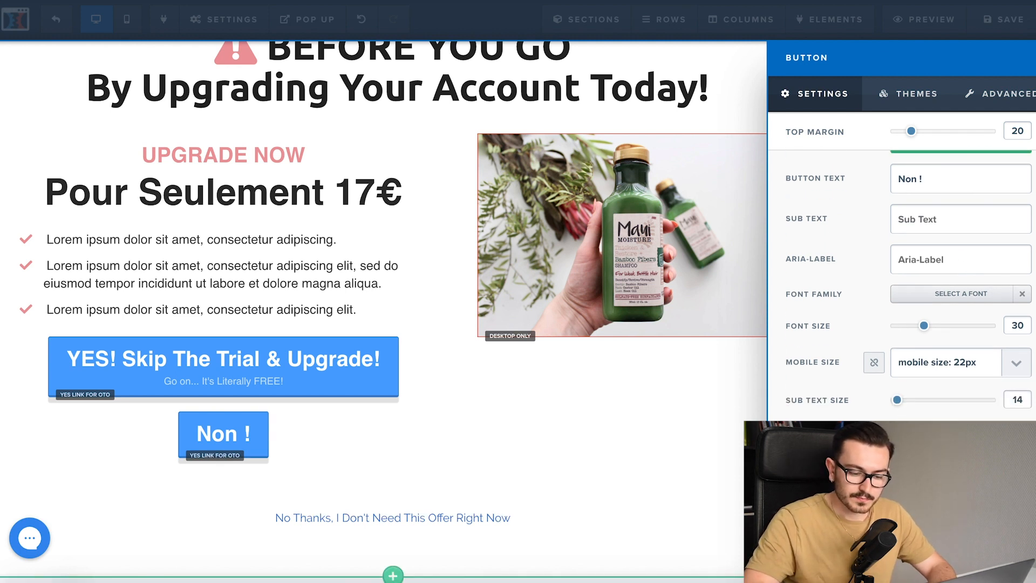
click(960, 473)
click(807, 385)
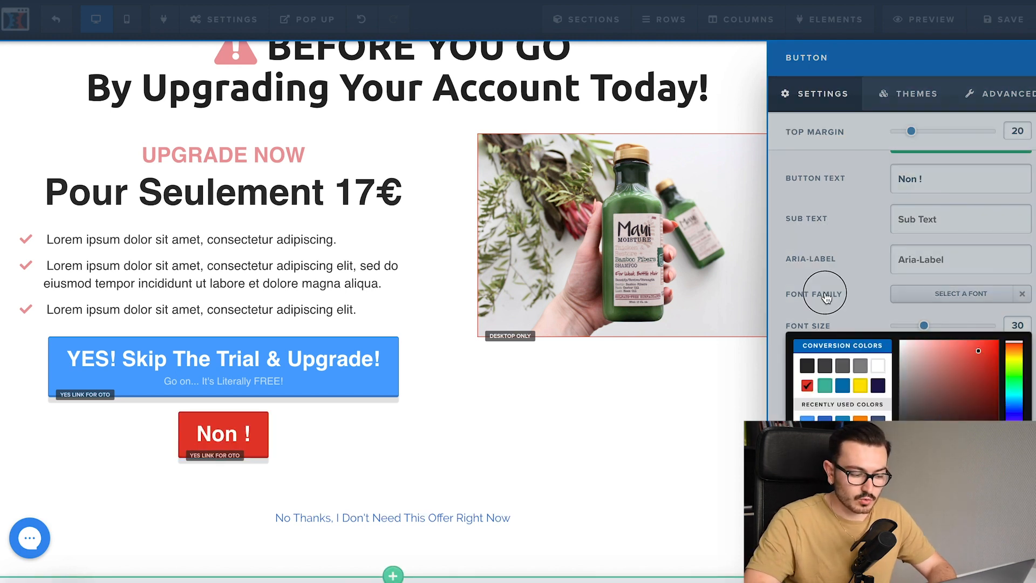
click(891, 328)
Set the "Non !" button's action to No Link - Don't Buy Upsell
click(931, 171)
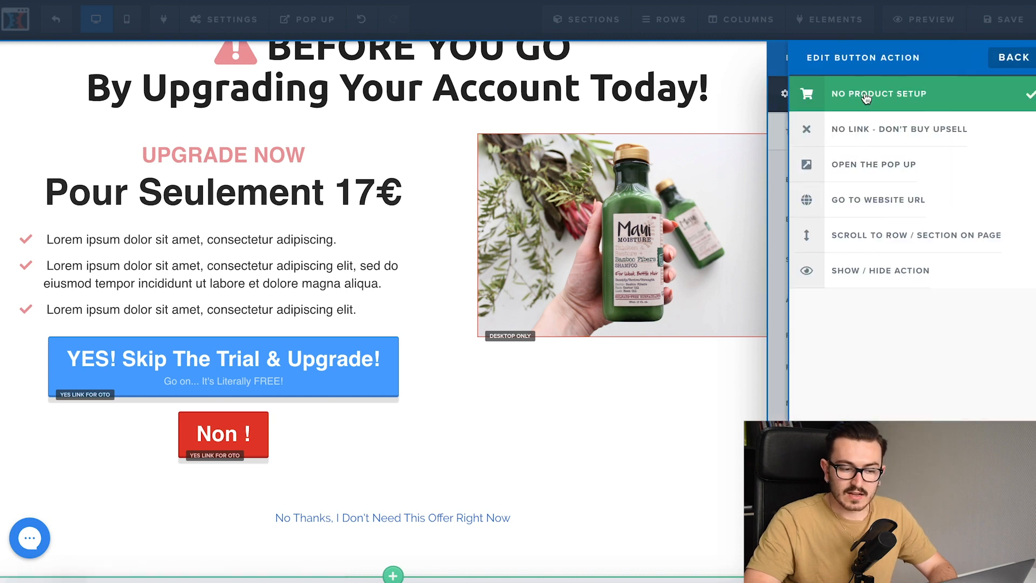
click(810, 134)
click(427, 397)
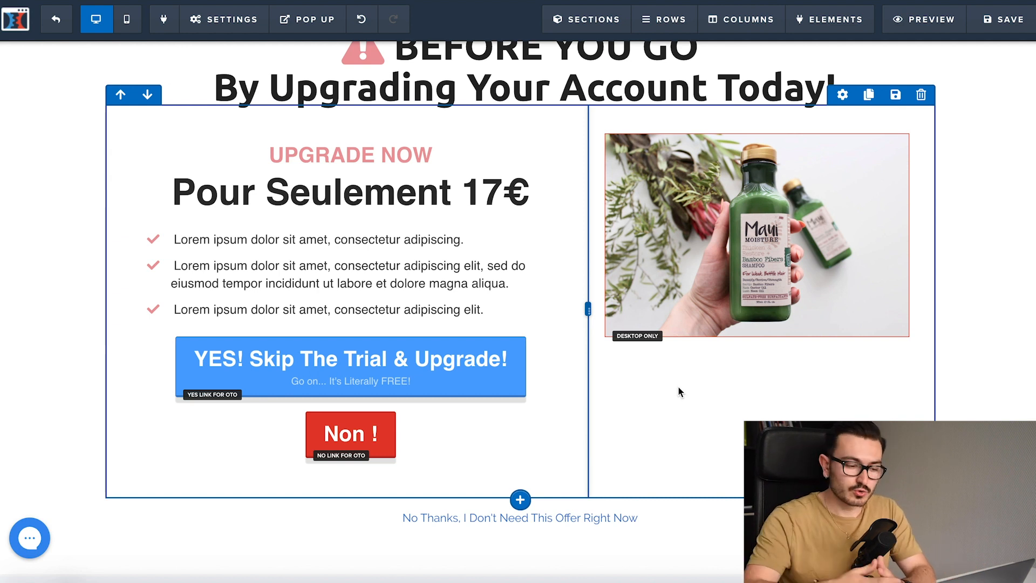
scroll(527, 450, down, 1)
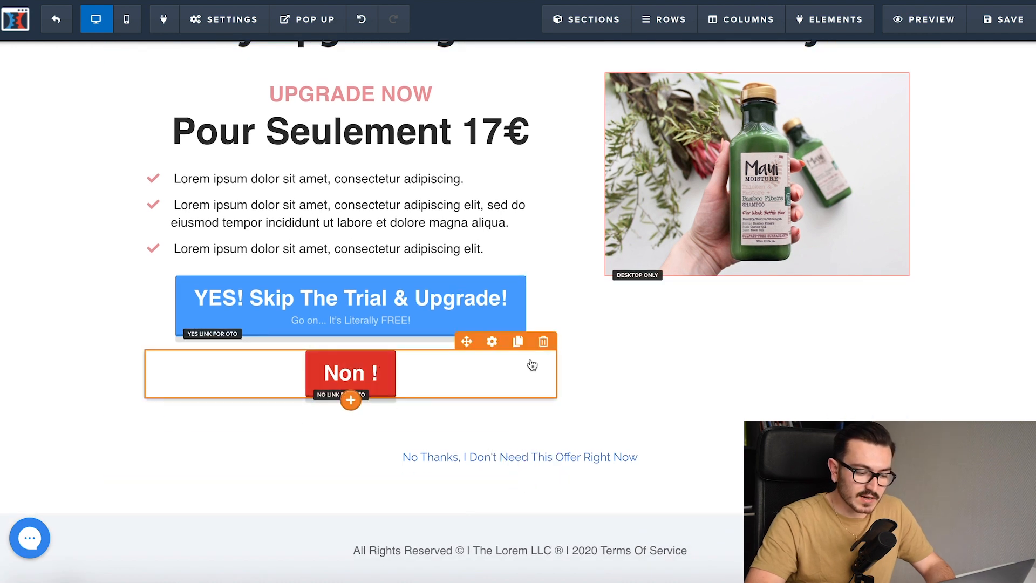
Delete the red "Non !" button from the upsell page
click(542, 346)
click(638, 33)
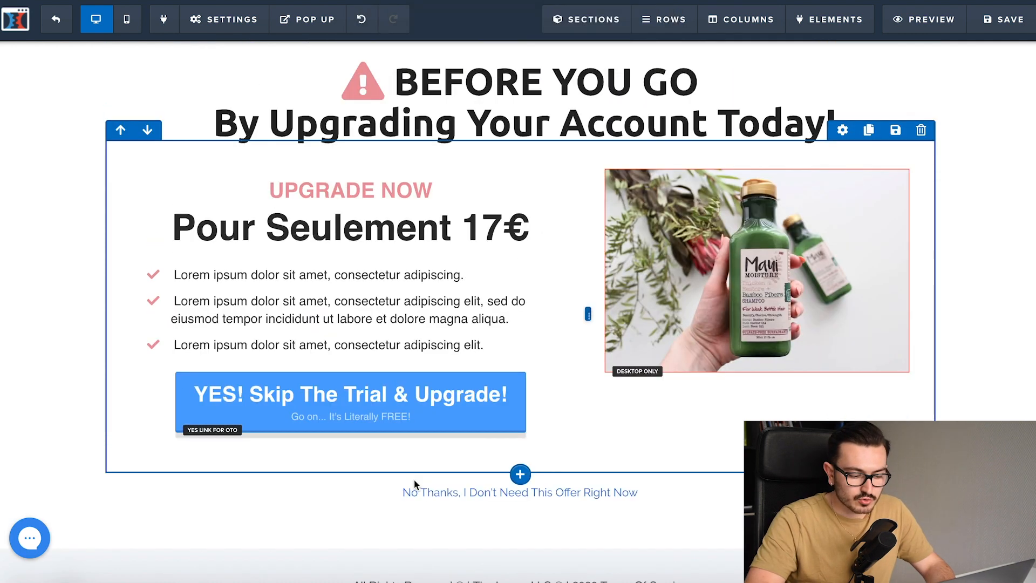
Check the link target of the "No Thanks, I Don't Need This Offer Right Now" text
click(397, 493)
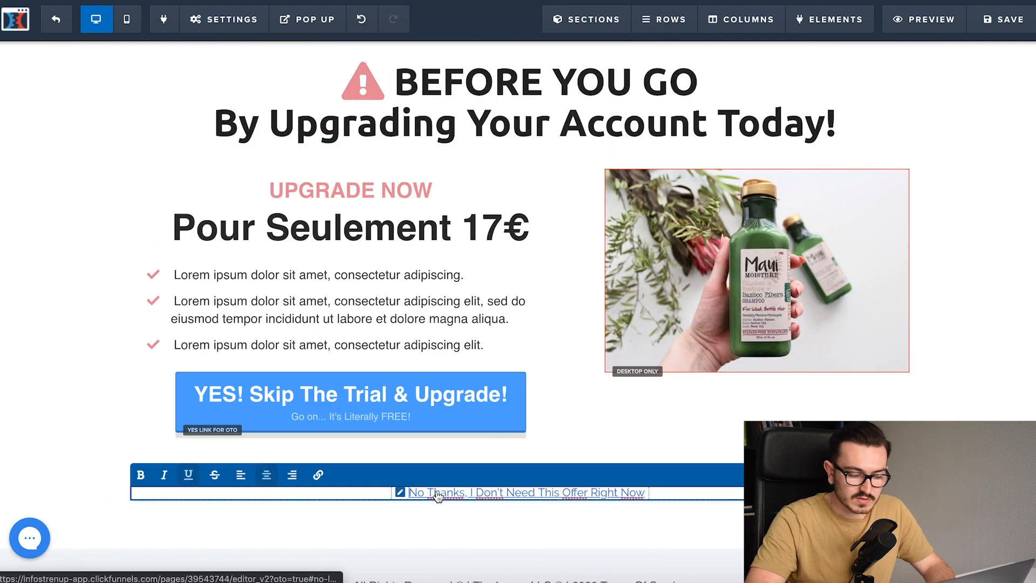
click(401, 494)
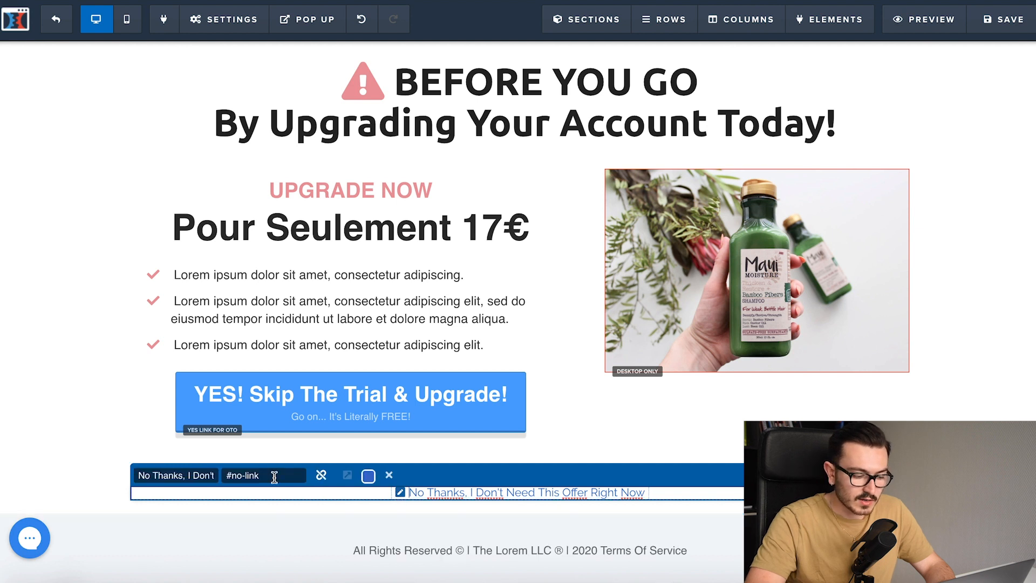
click(248, 475)
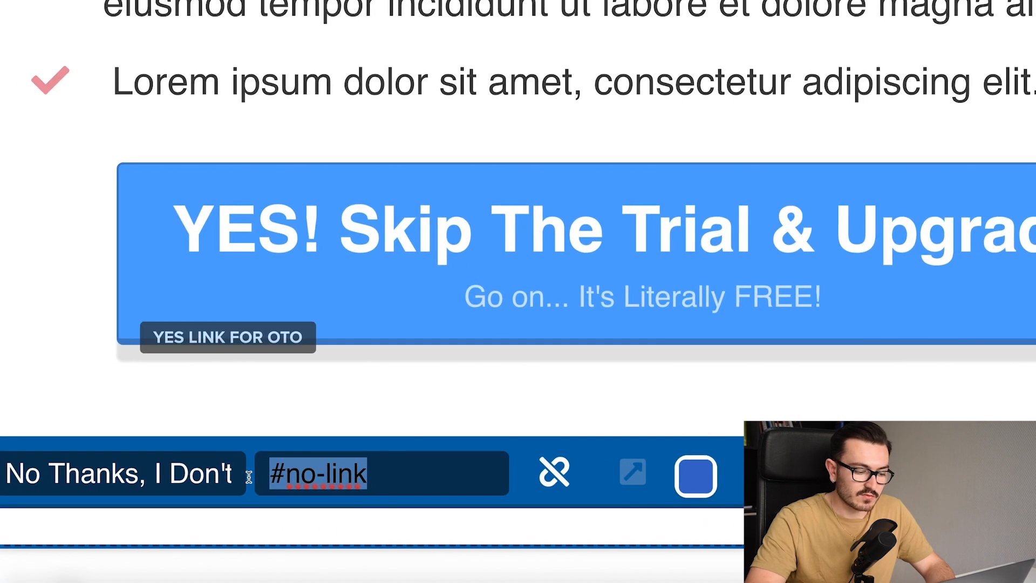
click(235, 479)
click(279, 476)
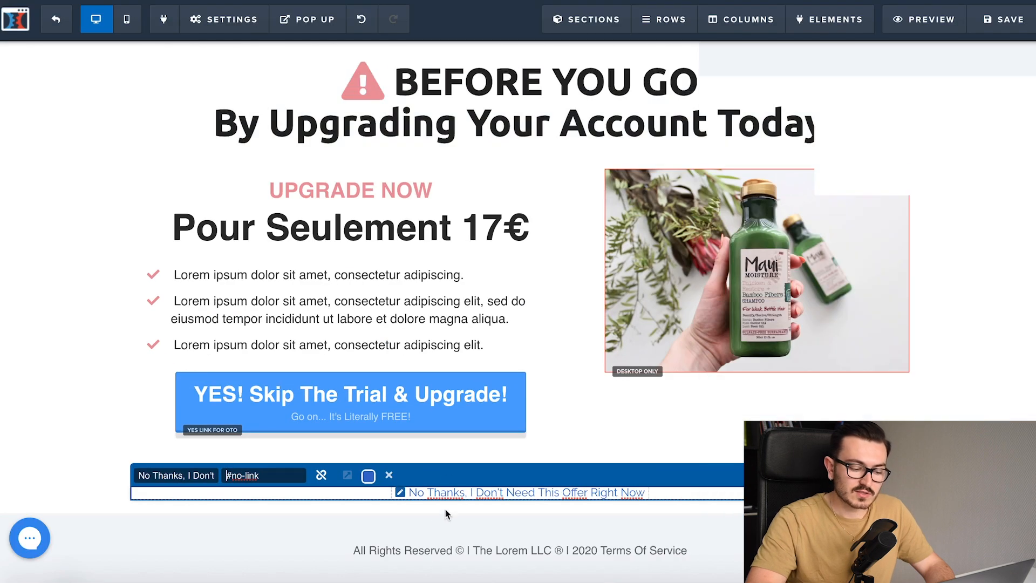
click(445, 508)
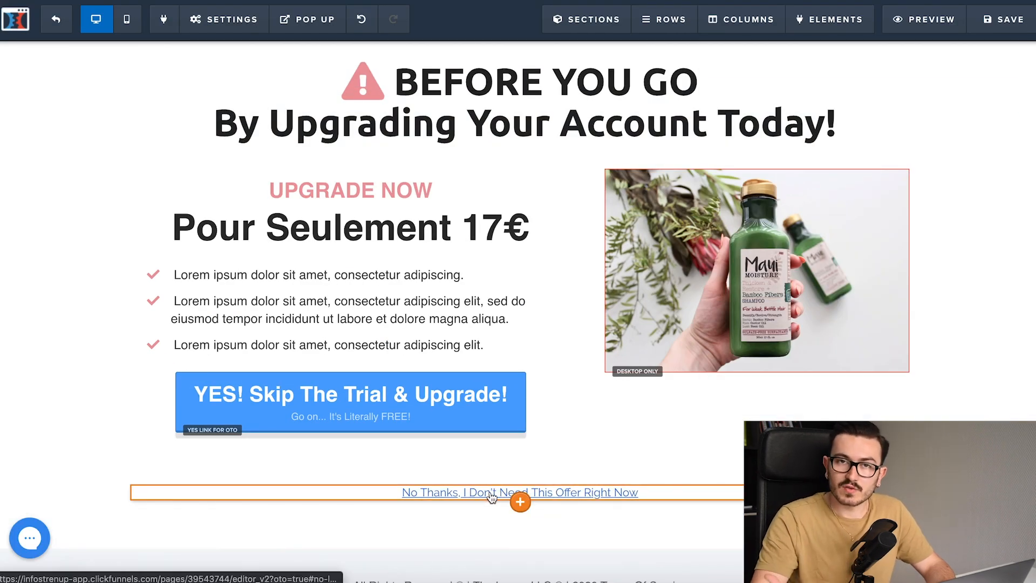
Save the upsell page without changing its SEO data and test the "No Thanks" link in a preview
click(987, 22)
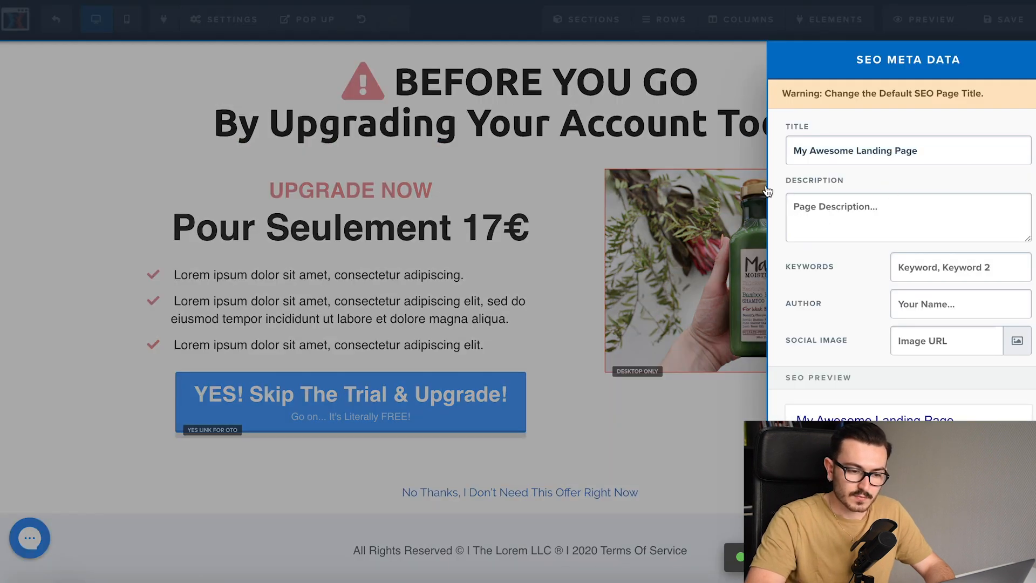
click(731, 105)
click(934, 21)
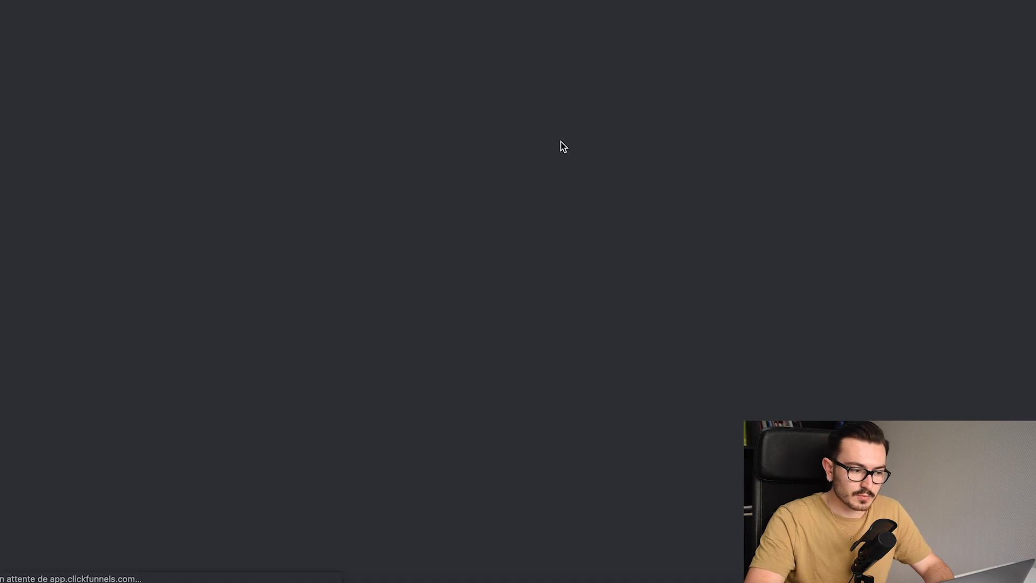
scroll(366, 301, down, 1)
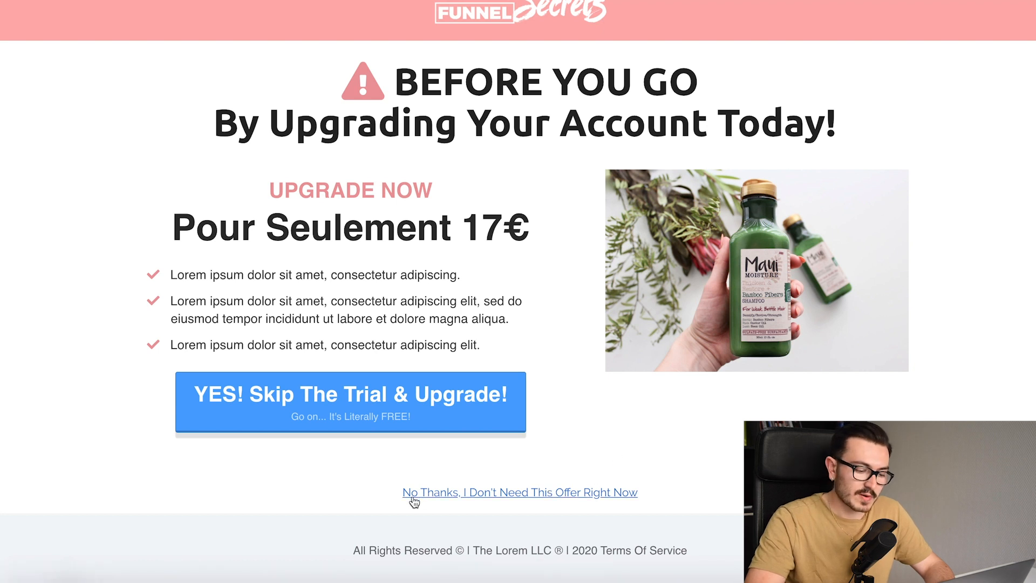
click(497, 492)
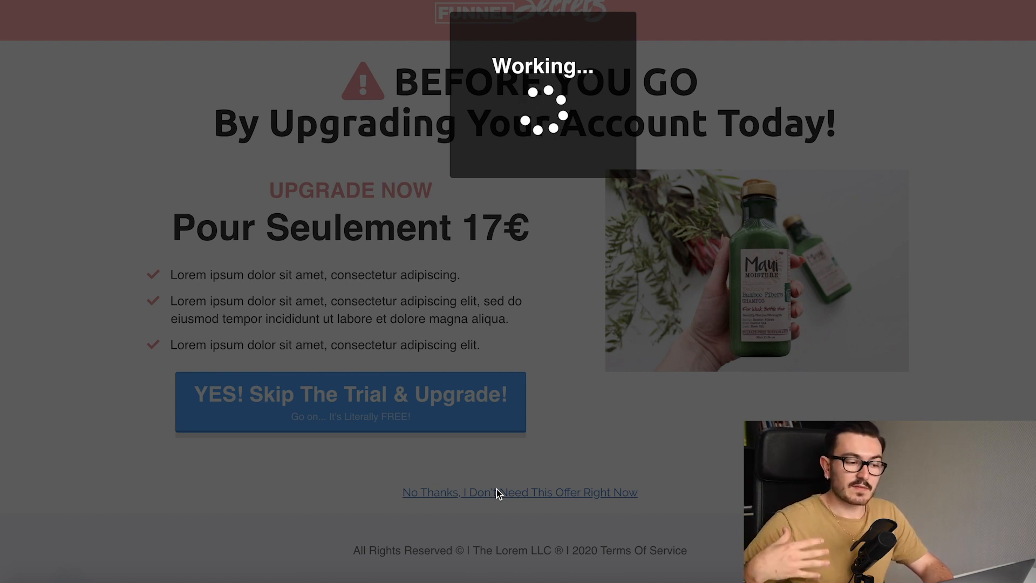
click(315, 81)
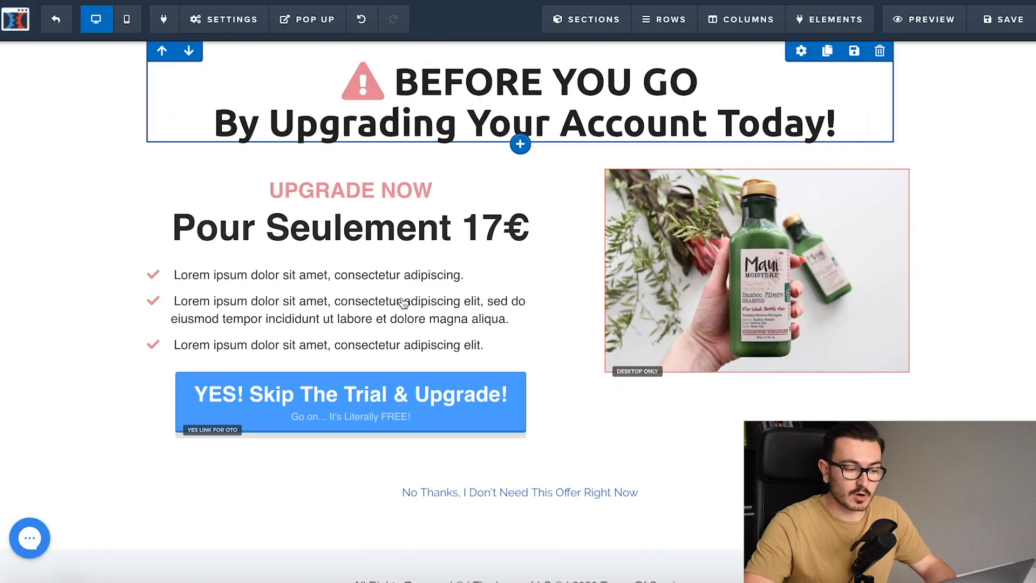
Return to the funnel steps and open the Confirmation step's page for editing
click(58, 24)
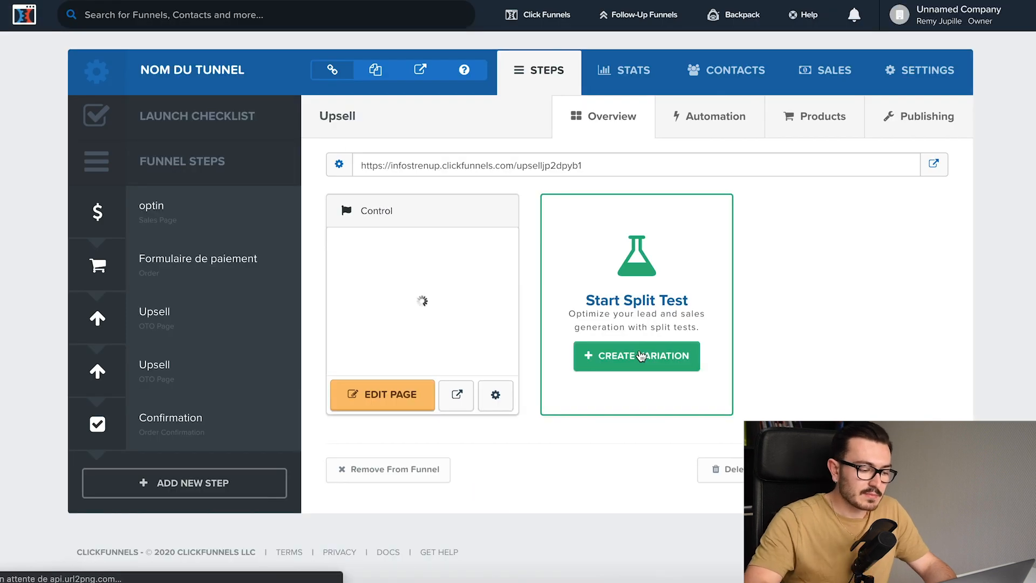
click(155, 370)
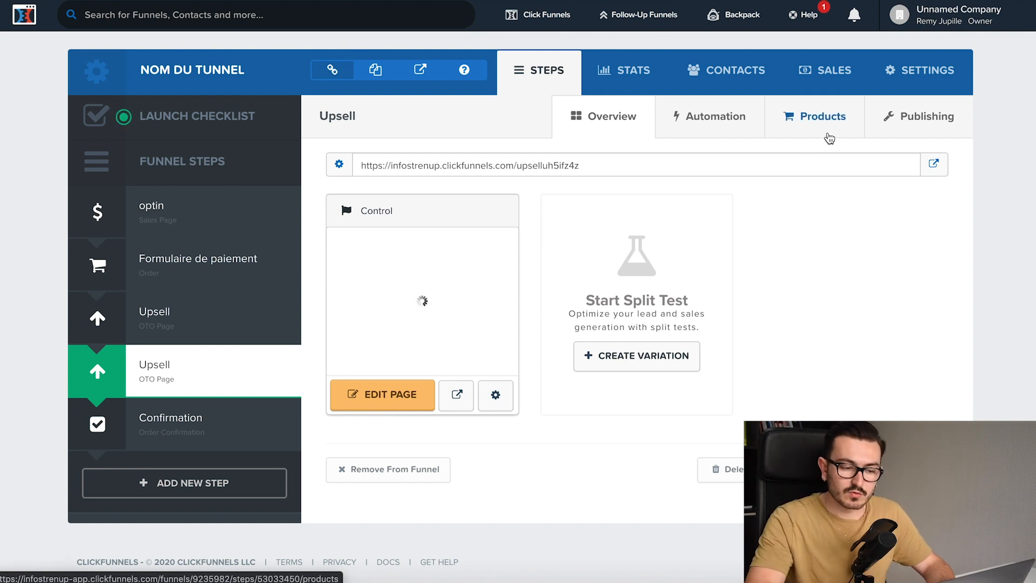
scroll(844, 265, down, 1)
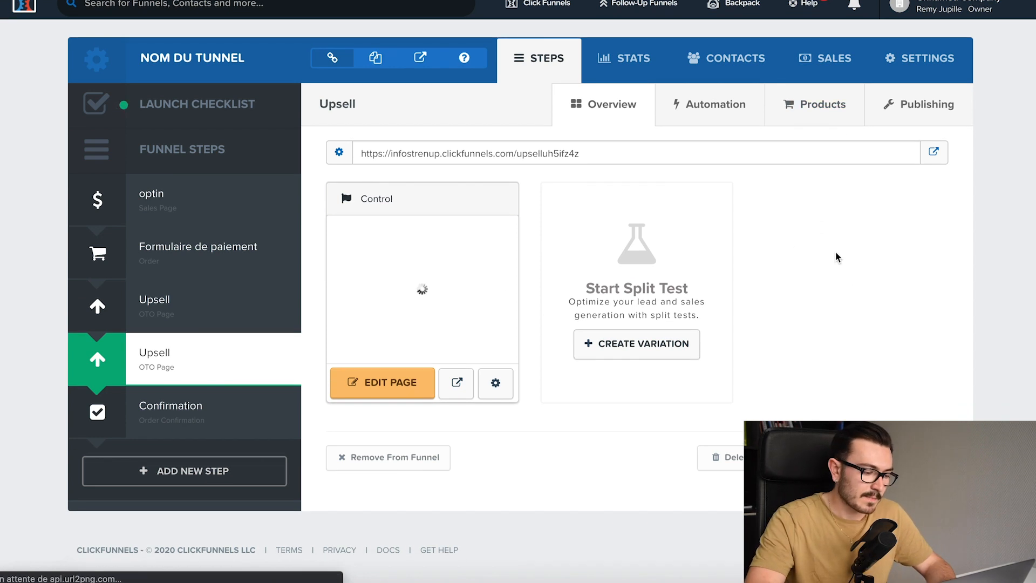
click(141, 428)
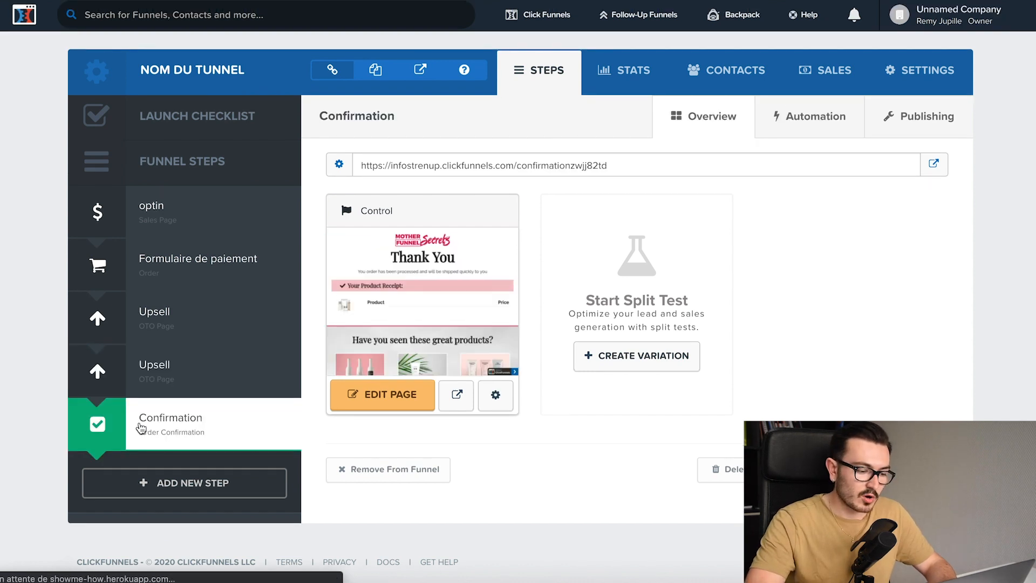
click(367, 400)
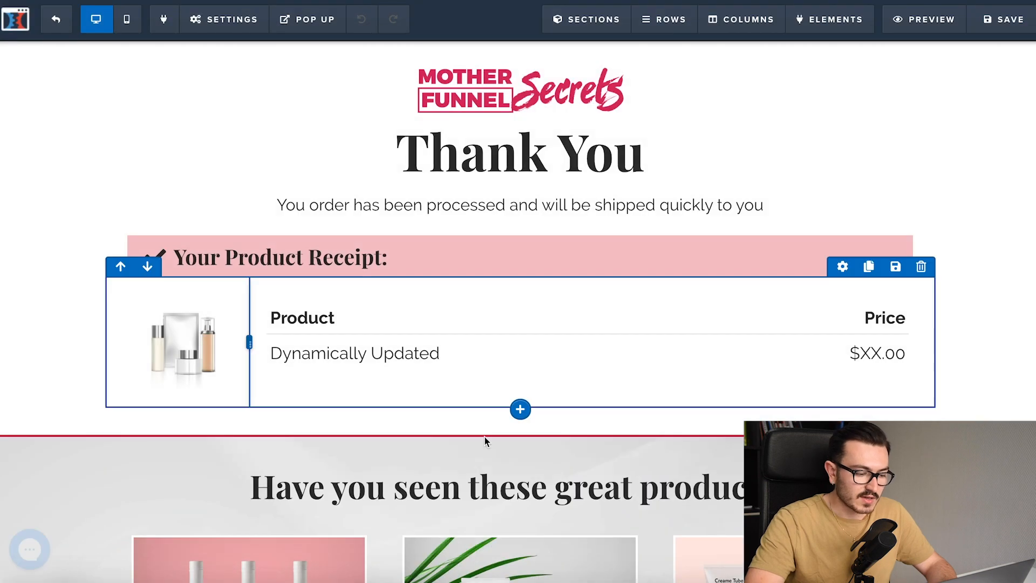
Try out a Confirmation element below the product table in the receipt, and delete it again
scroll(566, 361, down, 1)
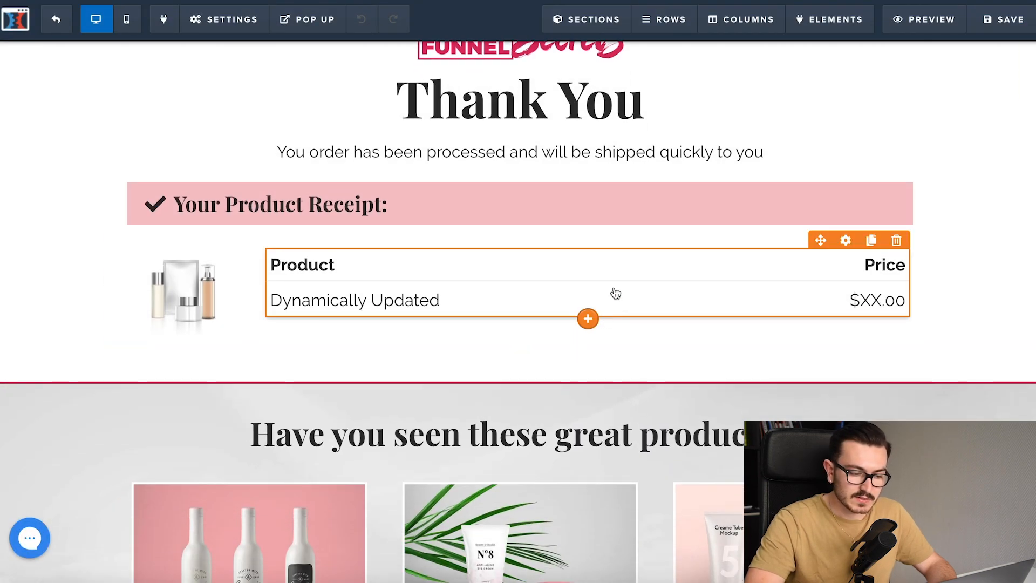
click(588, 319)
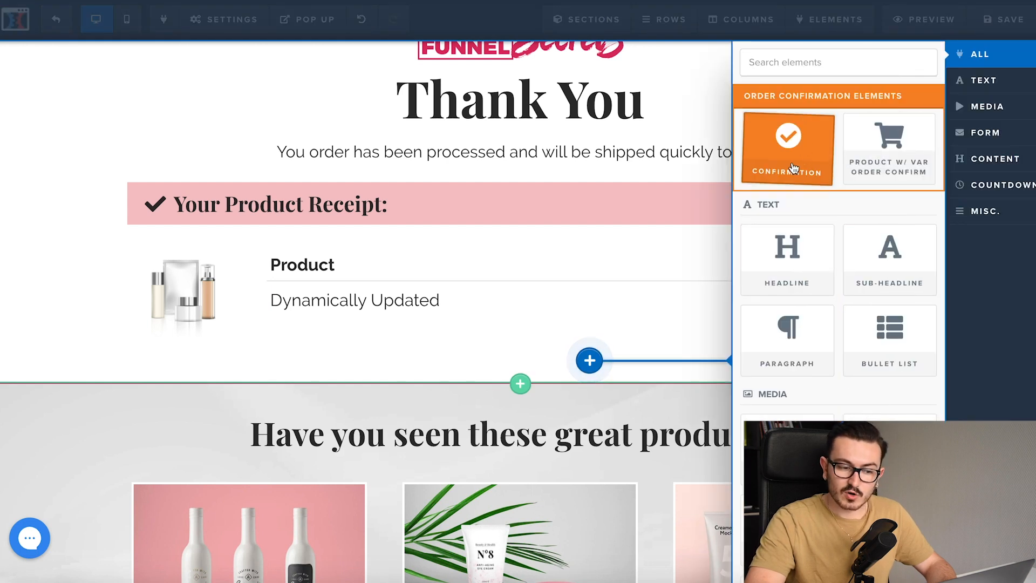
drag(794, 160, 435, 321)
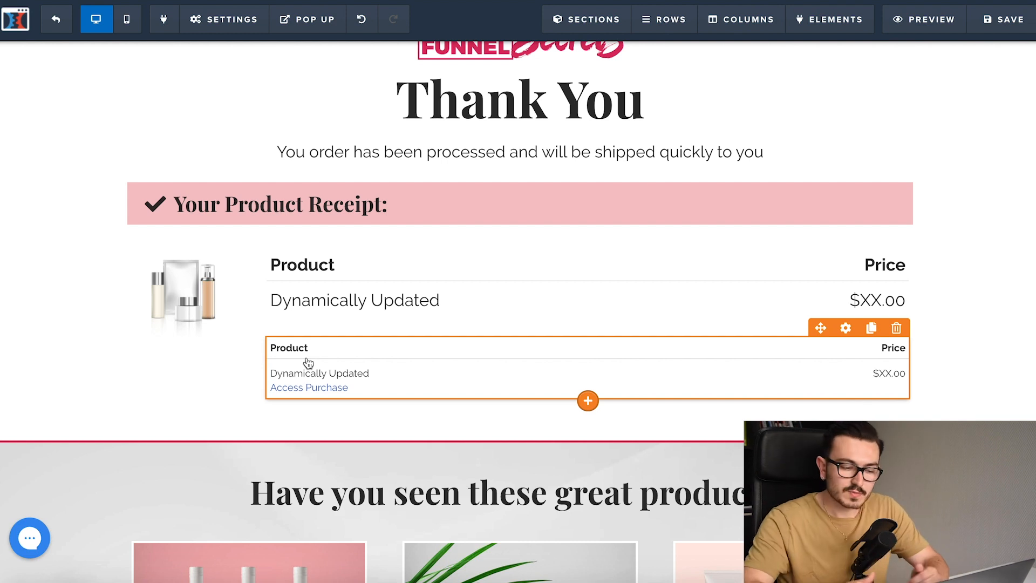
click(896, 327)
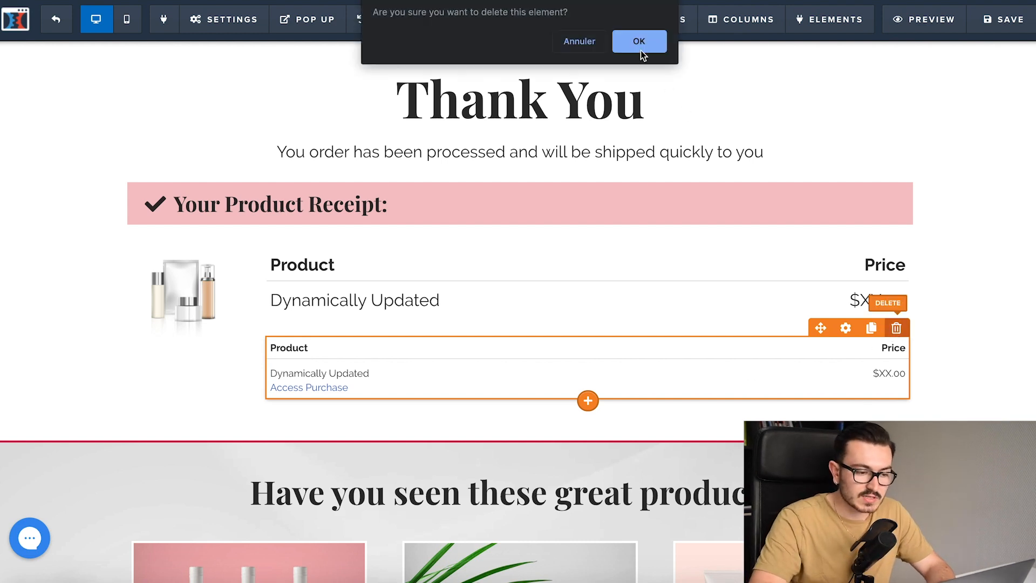
click(640, 48)
Examine the thank-you page's product receipt and the "Have you seen these great products?" section
scroll(511, 323, down, 6)
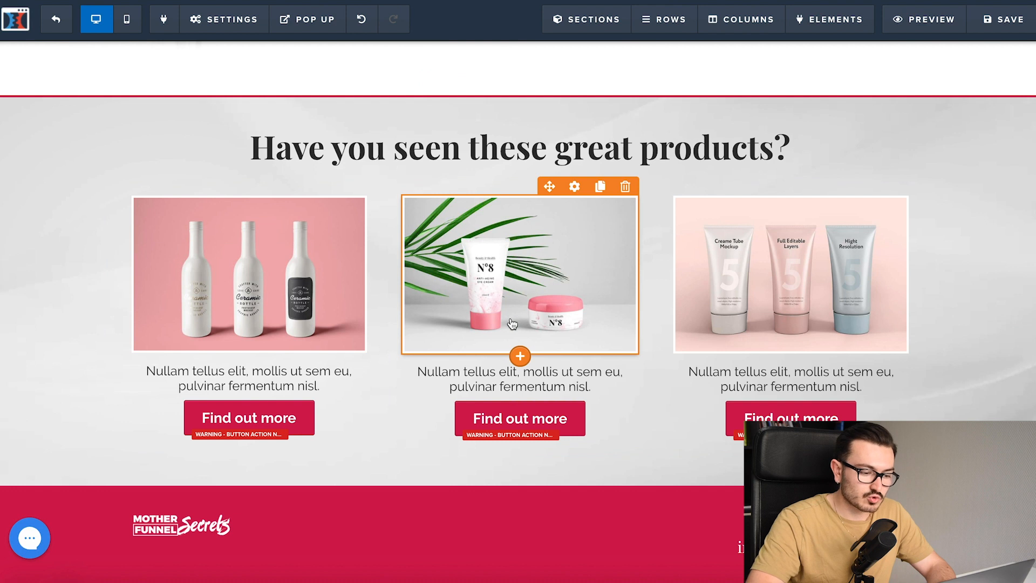
scroll(511, 323, up, 6)
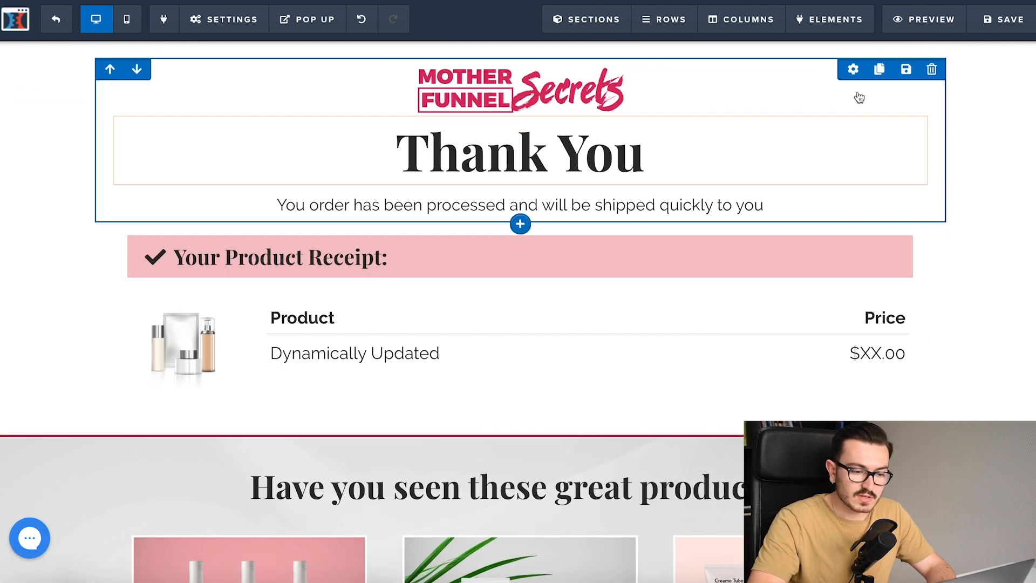
scroll(728, 186, down, 2)
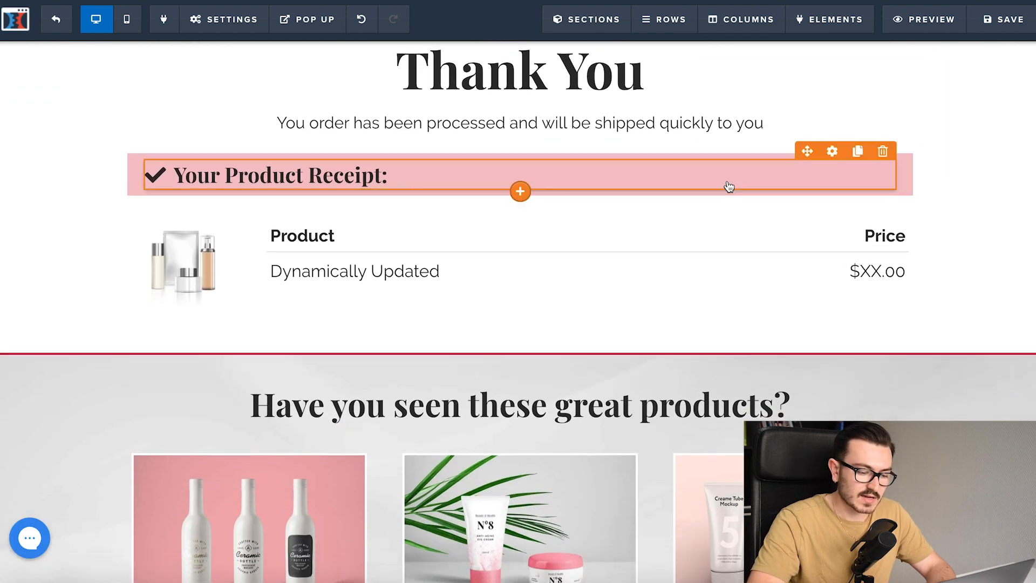
scroll(729, 186, down, 4)
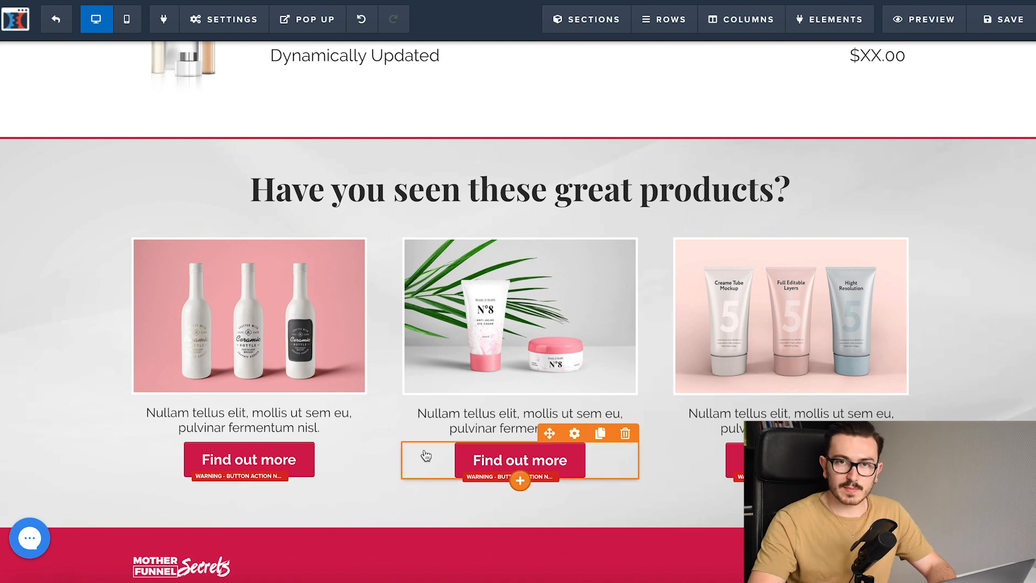
scroll(426, 456, up, 4)
scroll(408, 408, down, 5)
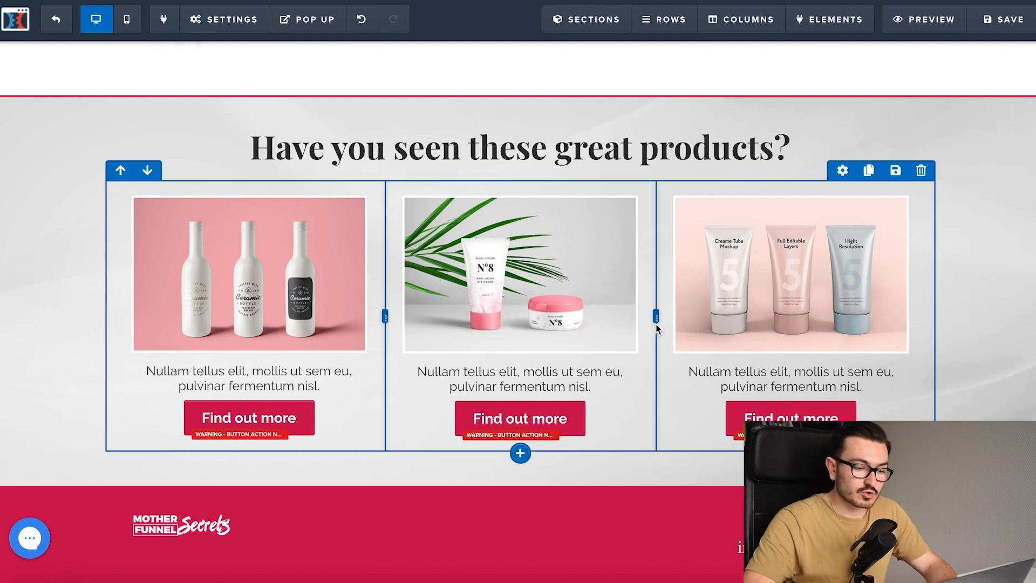
scroll(657, 328, up, 2)
scroll(659, 330, down, 1)
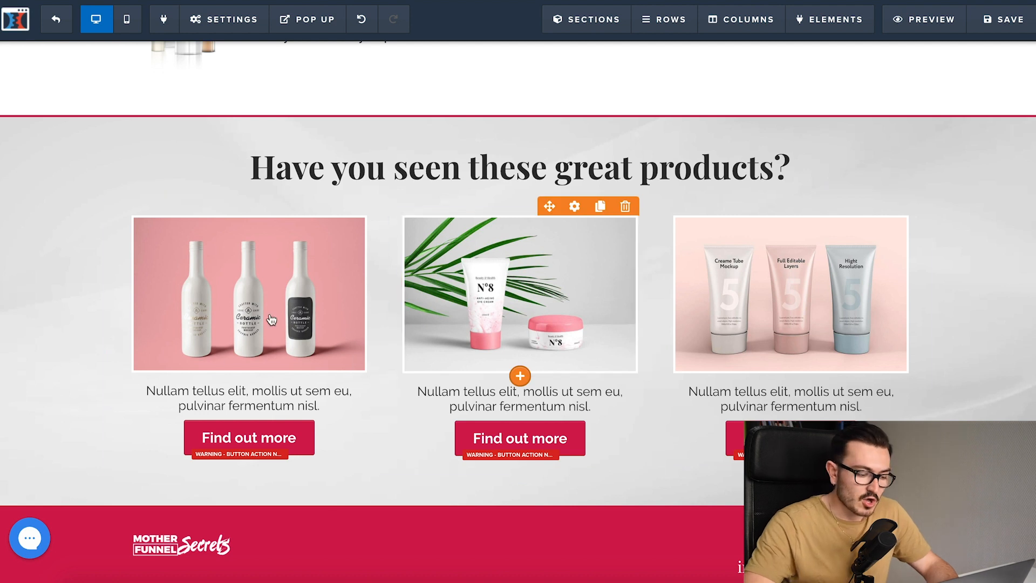
click(266, 437)
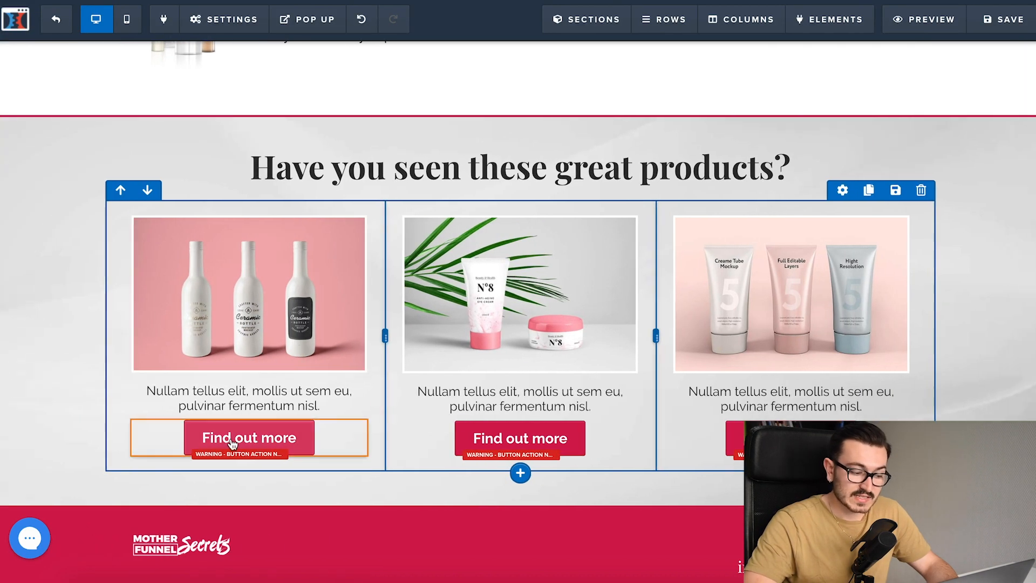
click(266, 437)
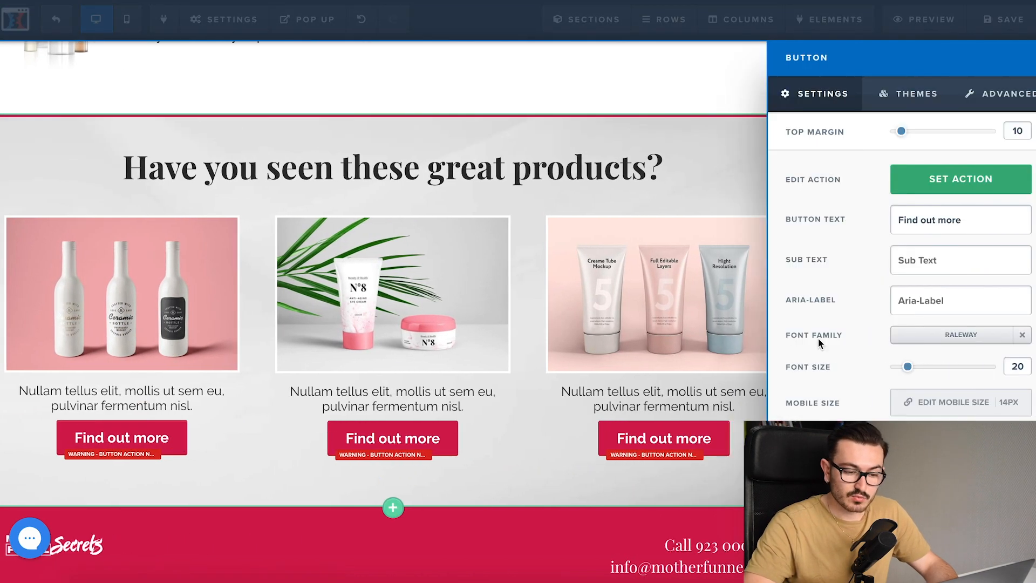
click(956, 189)
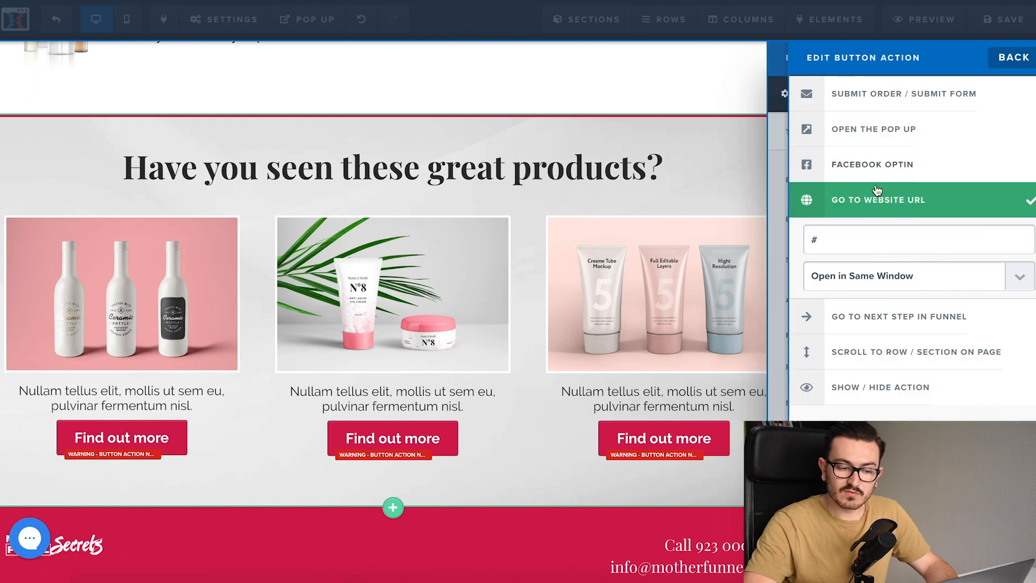
key(BackSpace)
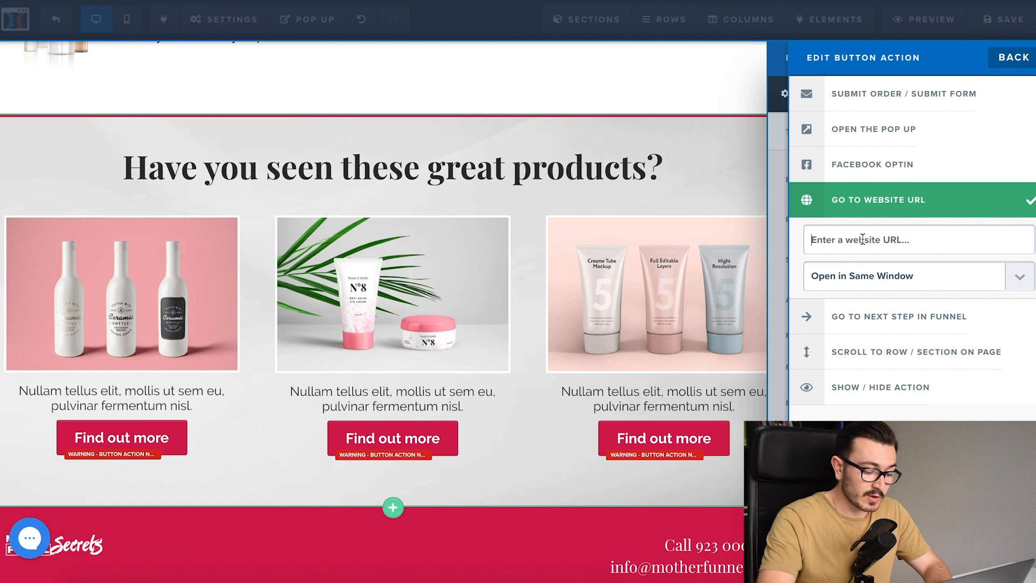
text(www.monsite.com/produitN°2)
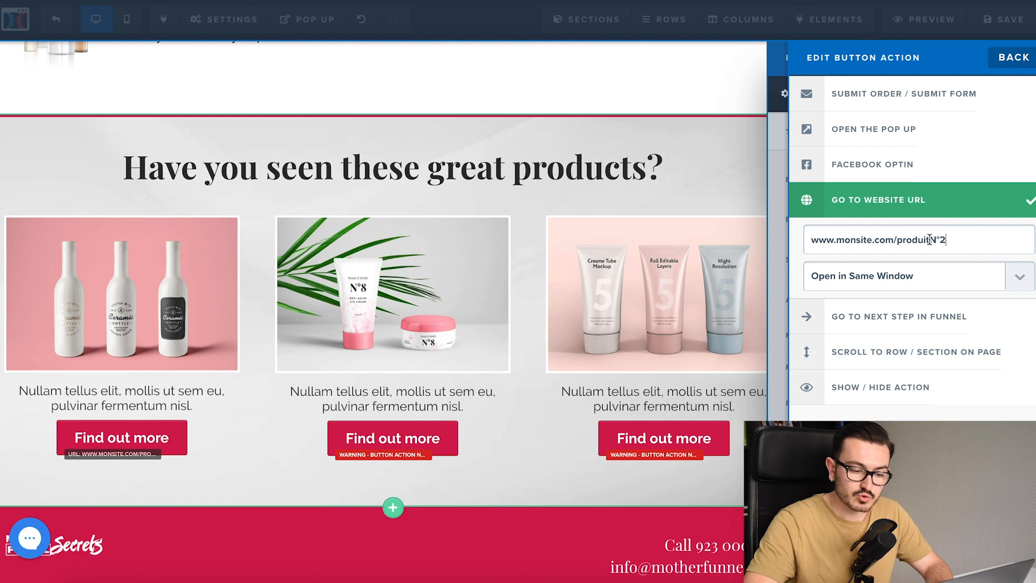
drag(929, 239, 960, 240)
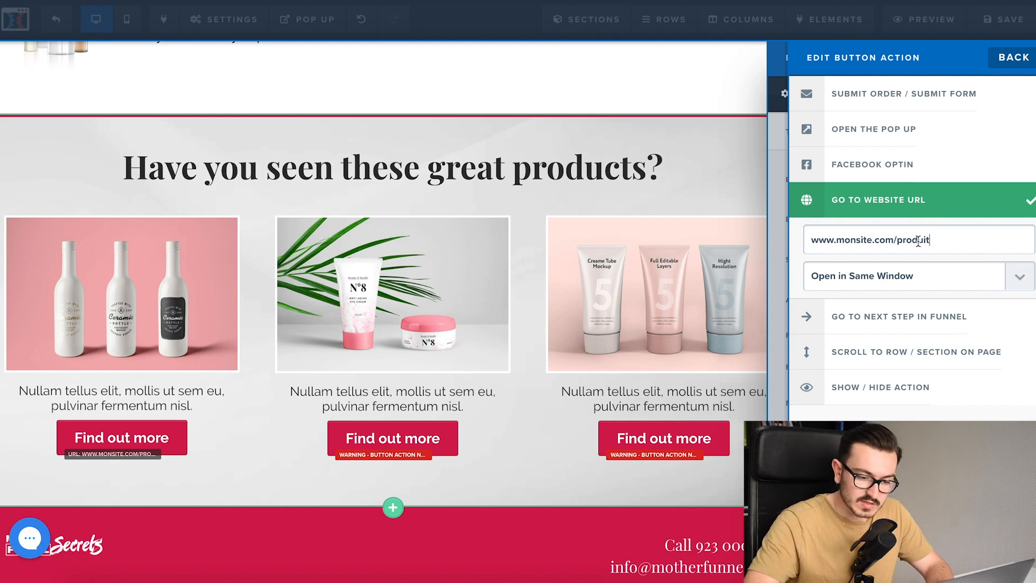
drag(900, 245, 968, 245)
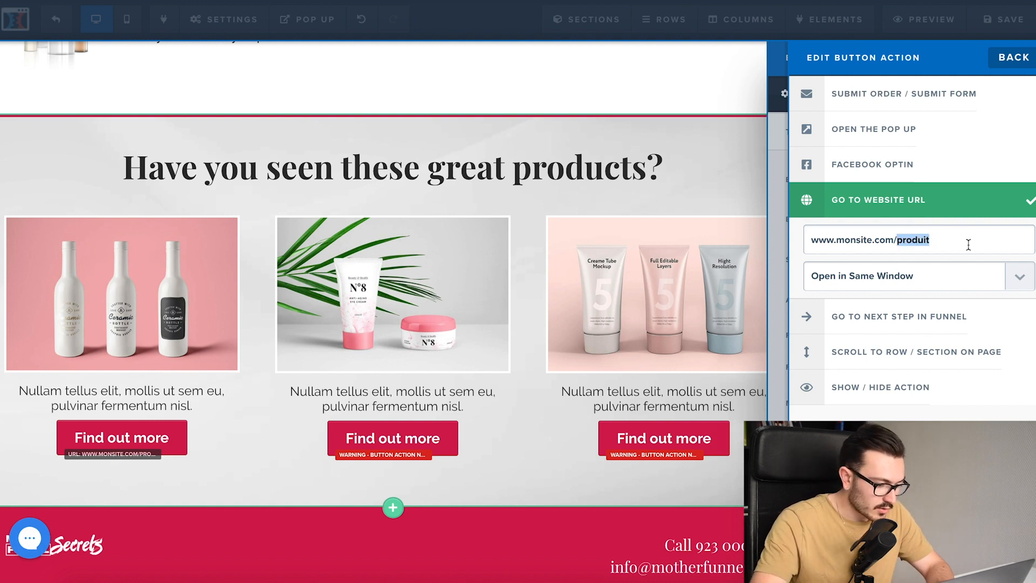
text(bouteille)
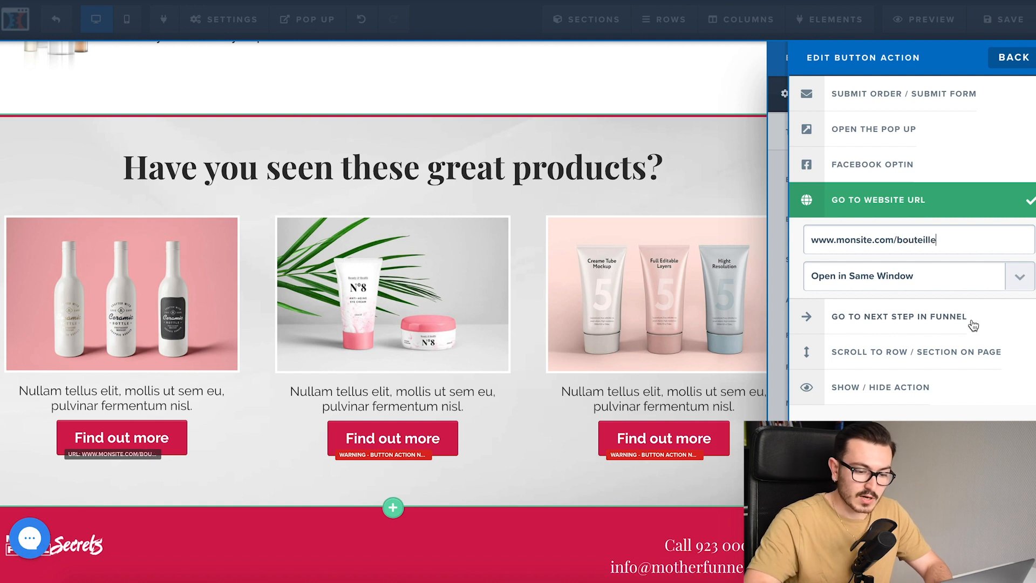
click(704, 239)
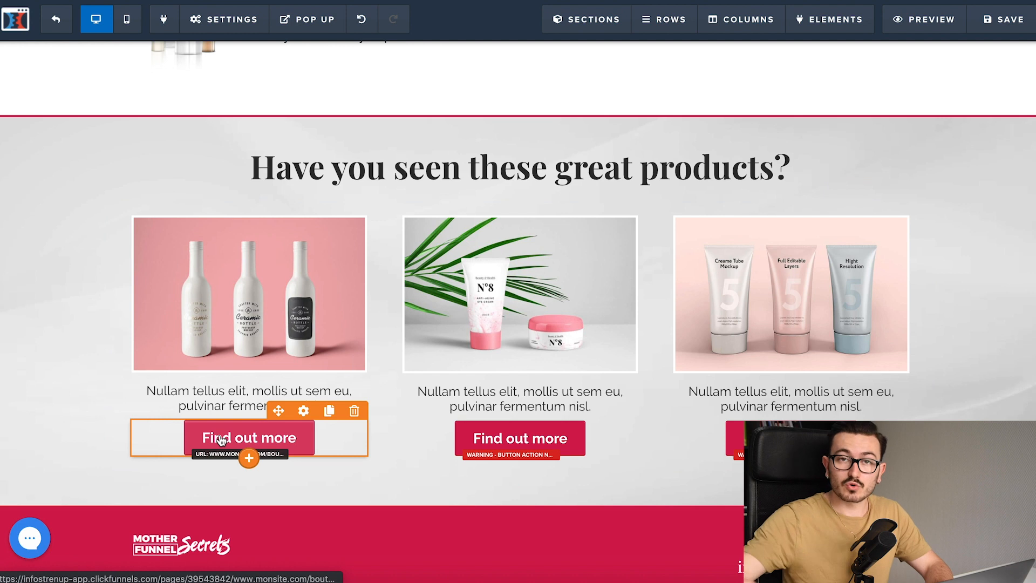
Save the thank-you page and return to the Confirmation step in the funnel overview
scroll(295, 446, down, 1)
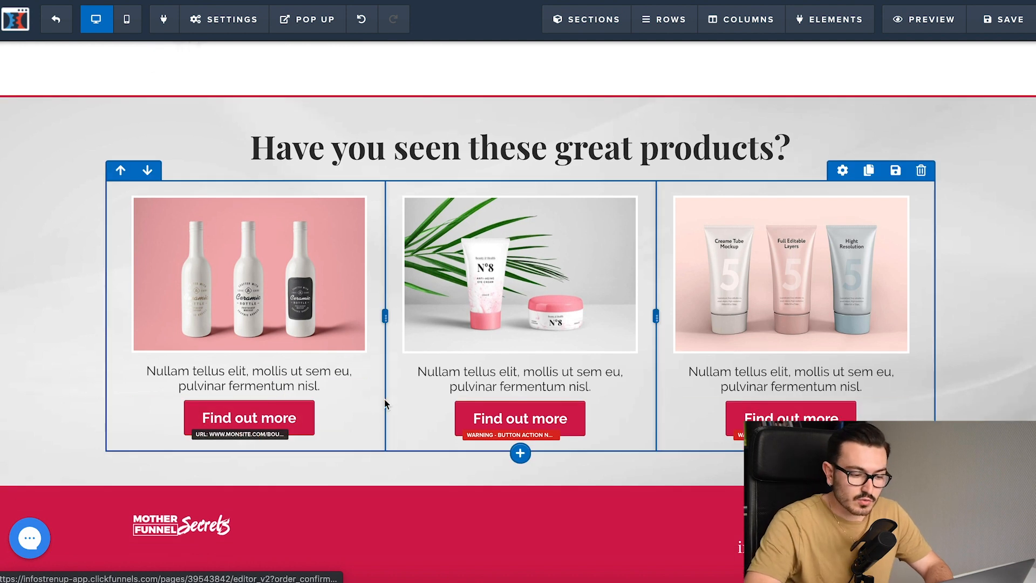
scroll(384, 399, up, 6)
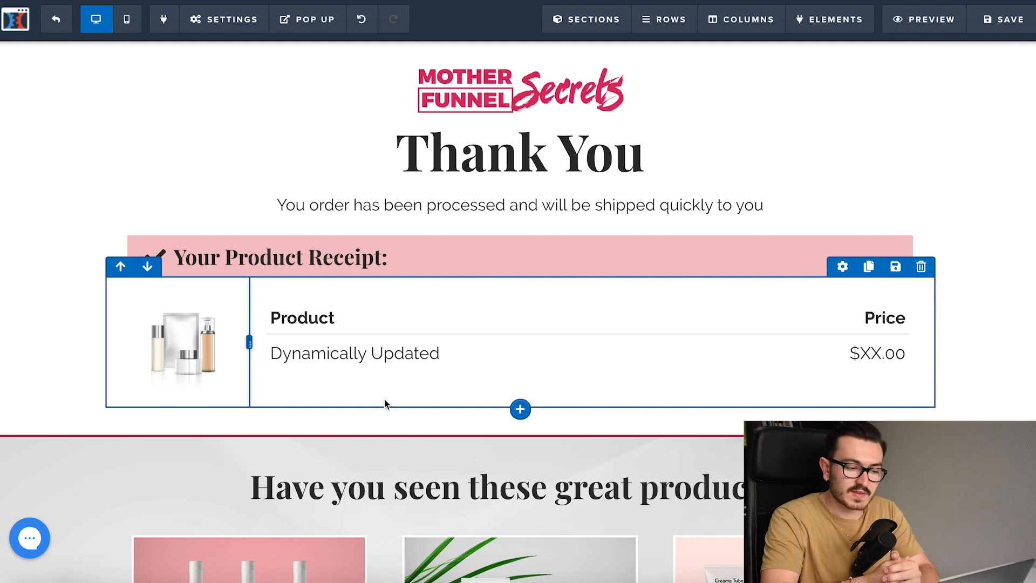
click(1022, 24)
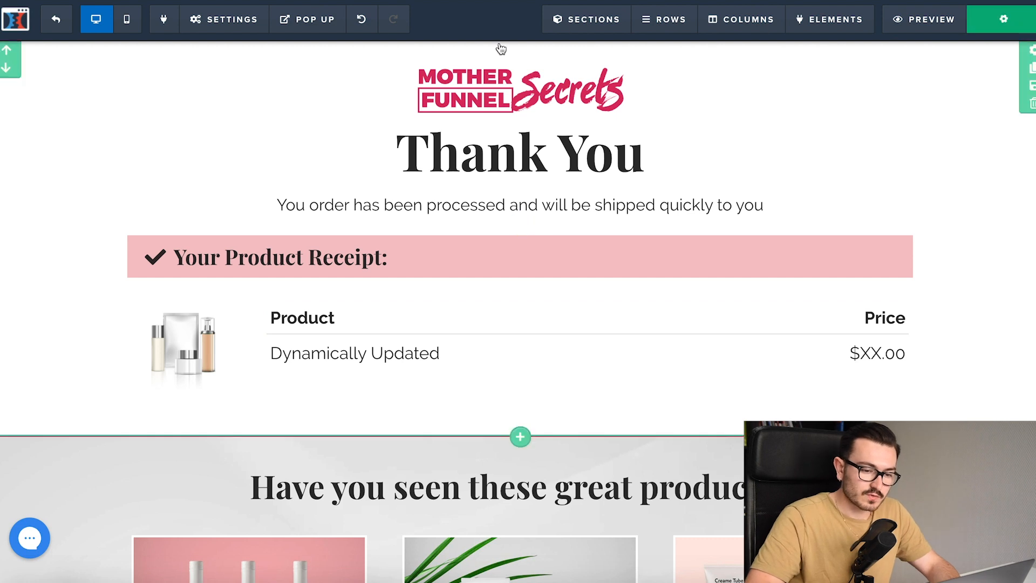
click(64, 19)
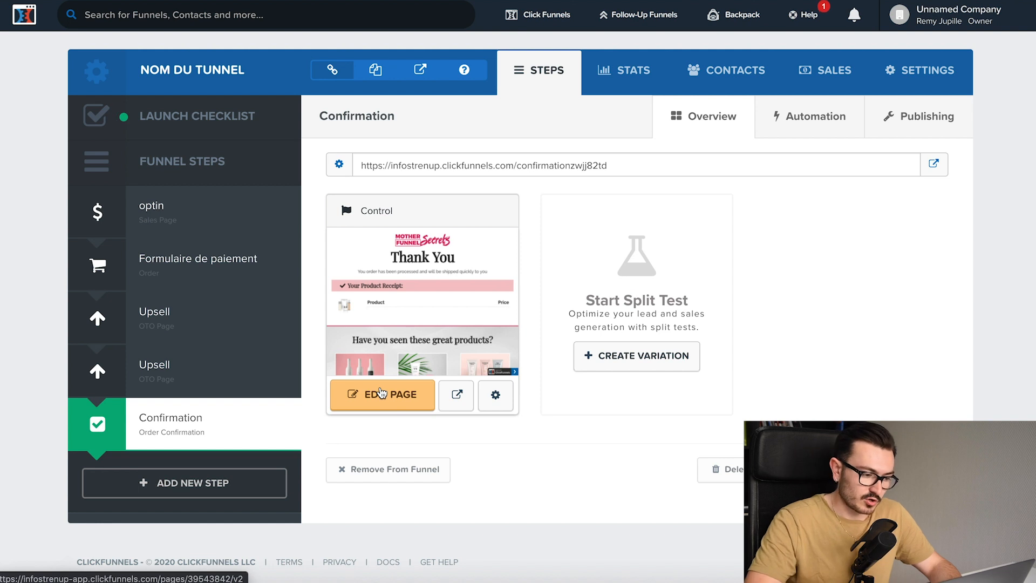
Create a split test variation of the optin step by duplicating its existing page
click(216, 233)
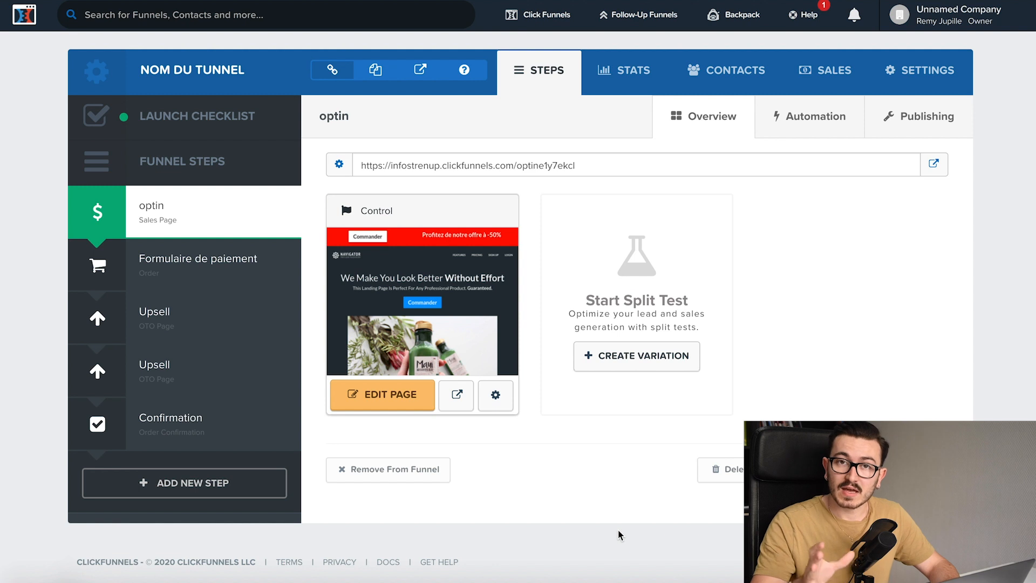
click(624, 355)
click(504, 150)
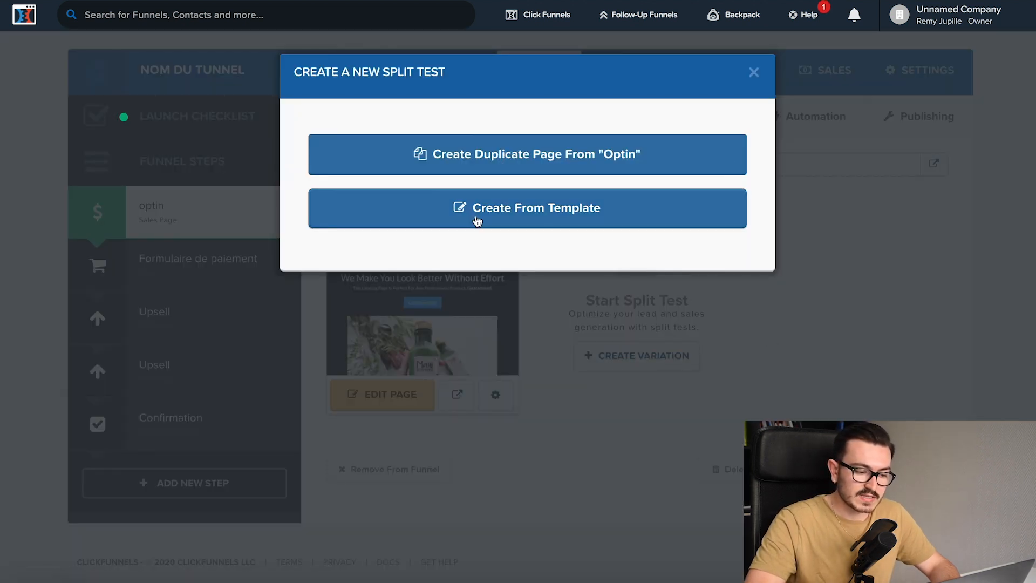
mouse_move(343, 289)
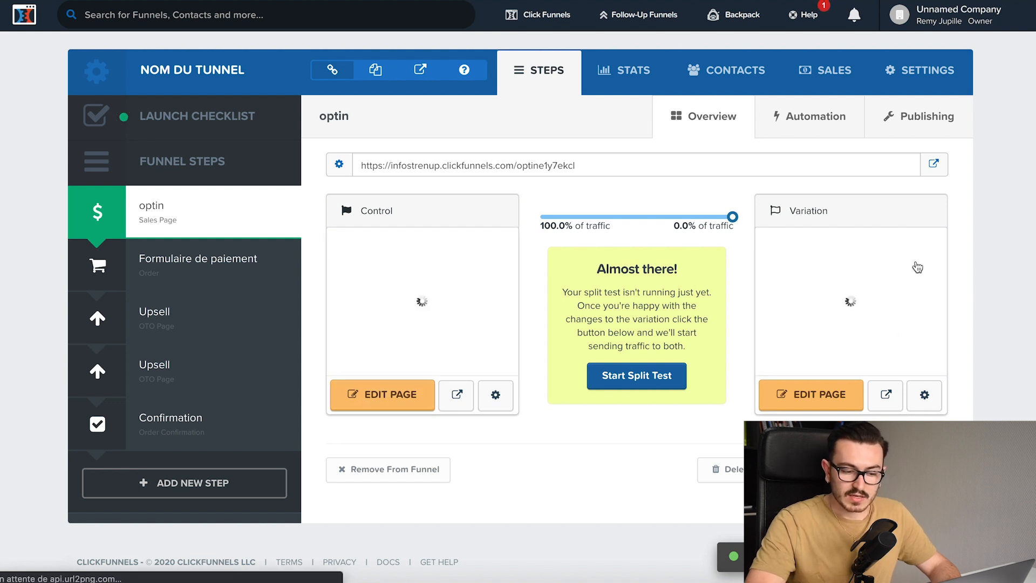
mouse_move(838, 318)
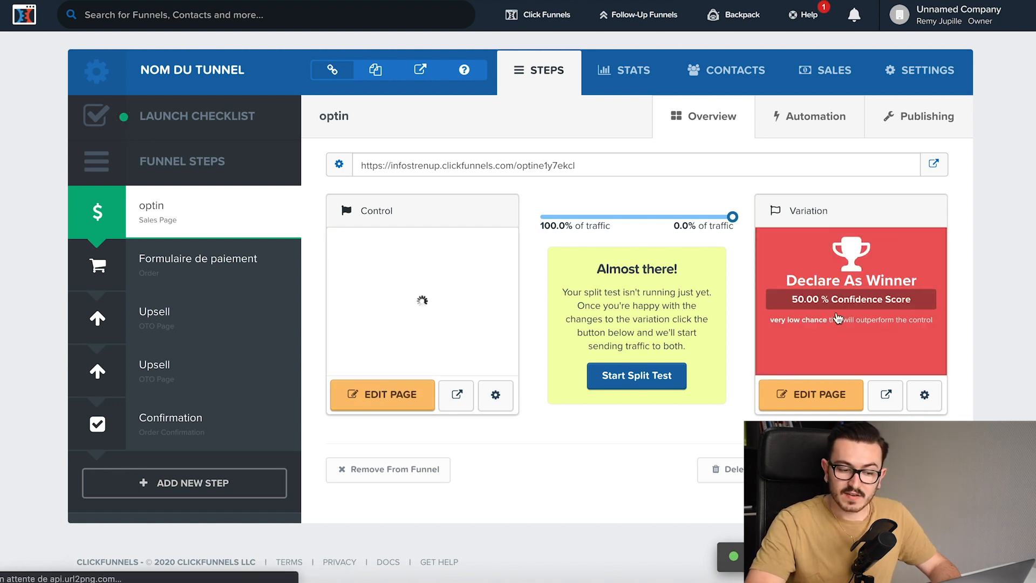
In the optin variation, replace the main product image with the black shoe picture from the uploaded images and save the page
click(828, 401)
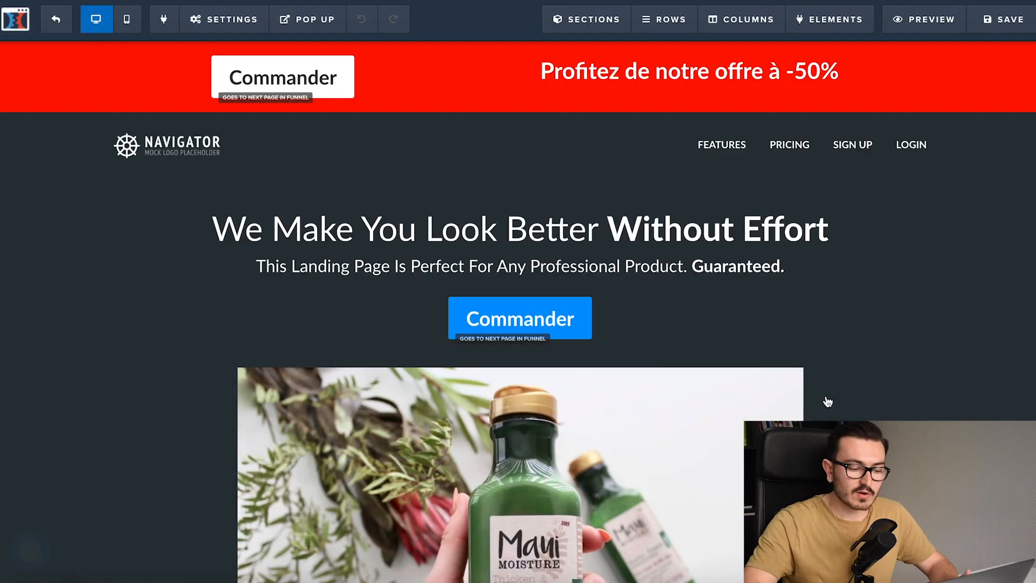
scroll(826, 413, down, 5)
click(720, 313)
click(1019, 174)
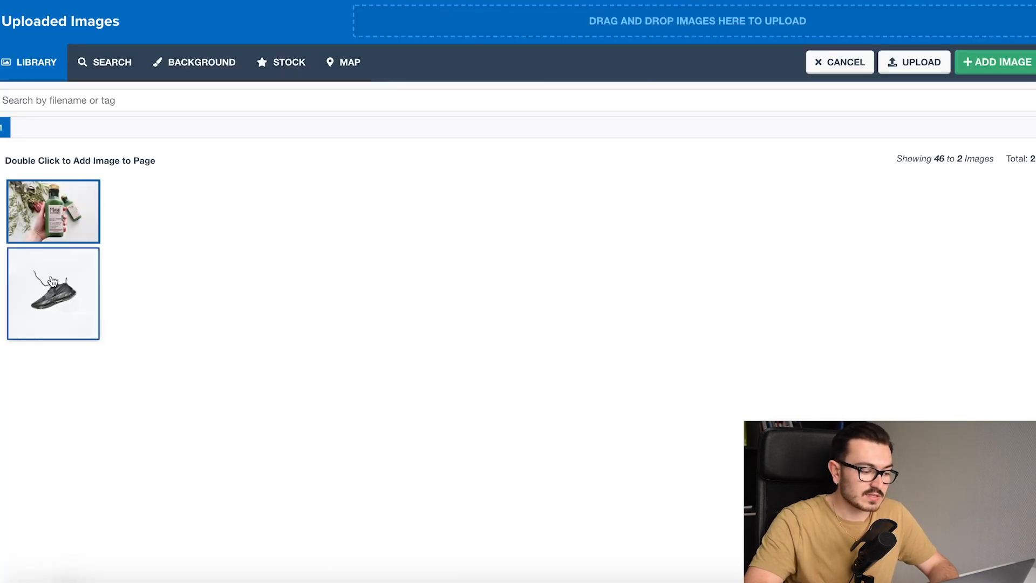
click(52, 281)
click(998, 62)
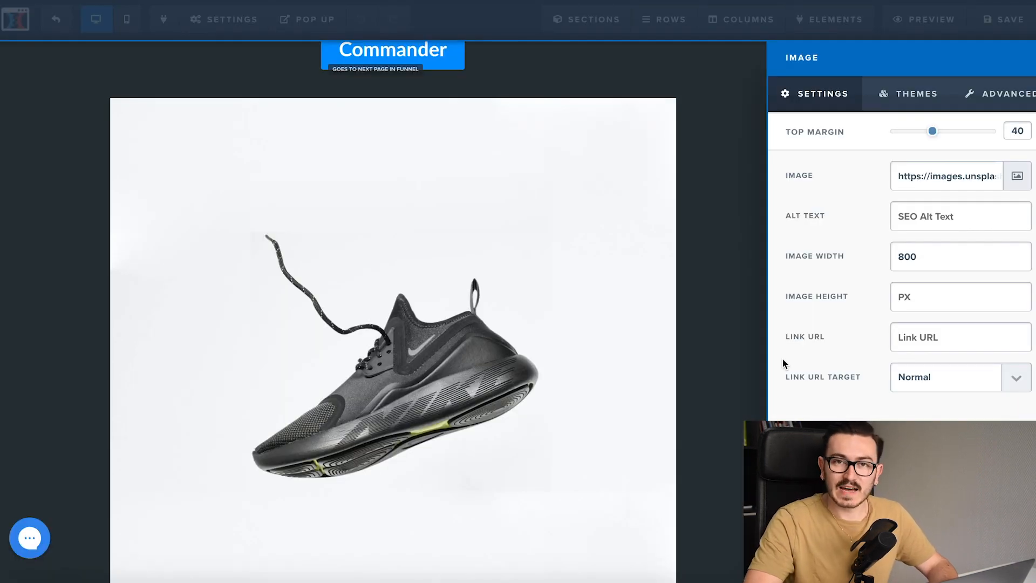
click(717, 358)
click(1000, 19)
Return to the optin step's overview and start the split test between Control and Variation
scroll(879, 225, up, 4)
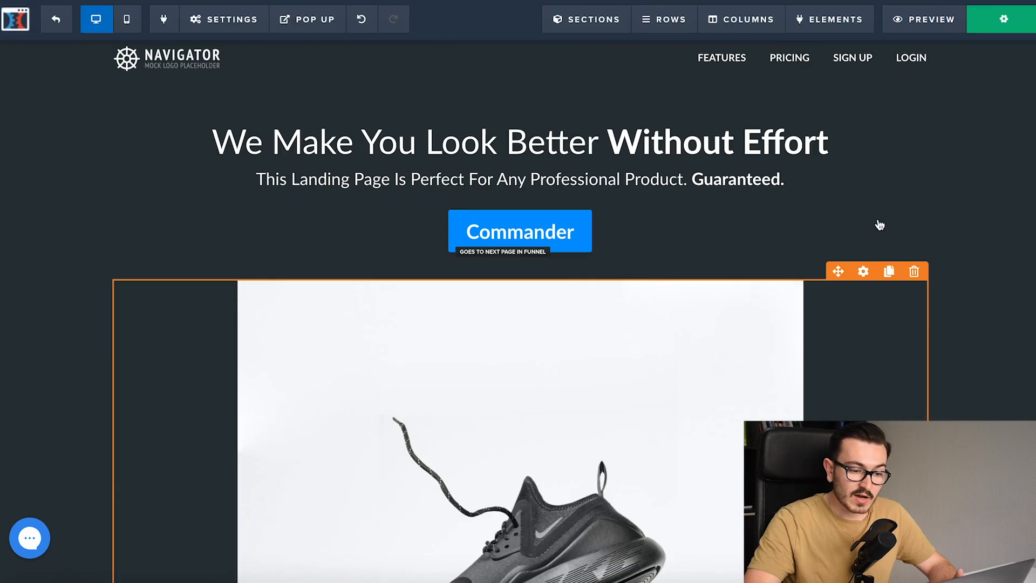
scroll(880, 225, up, 1)
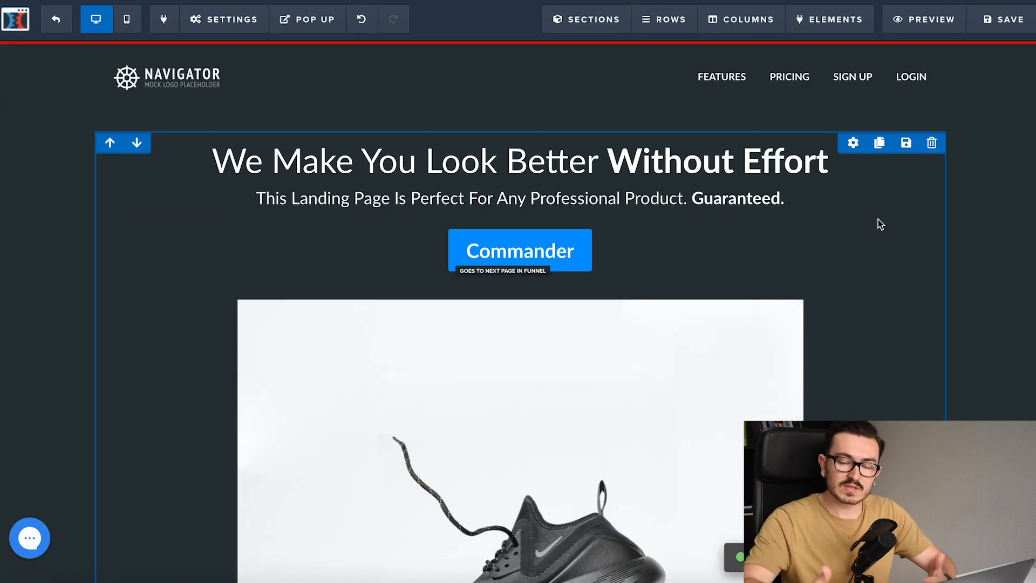
scroll(399, 276, up, 3)
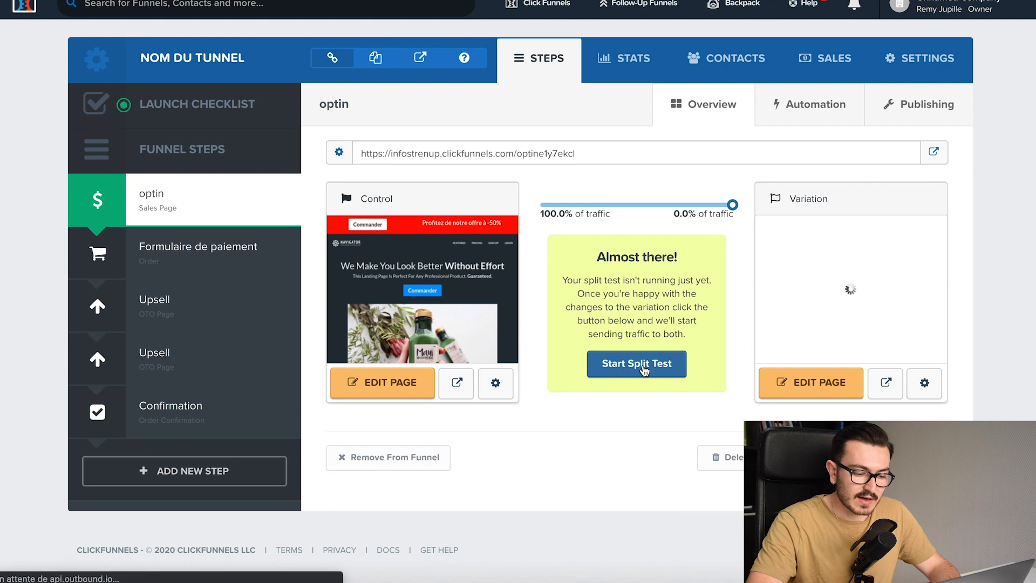
click(608, 363)
click(608, 363)
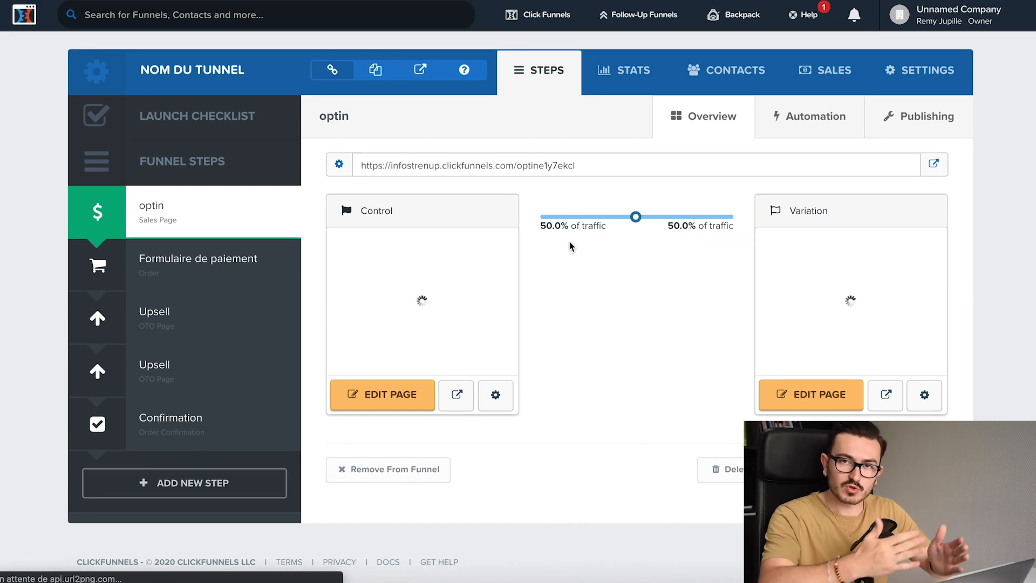
Examine the funnel's stats for the optin Control and Variation pages and match them to the pages in the funnel steps
mouse_move(437, 265)
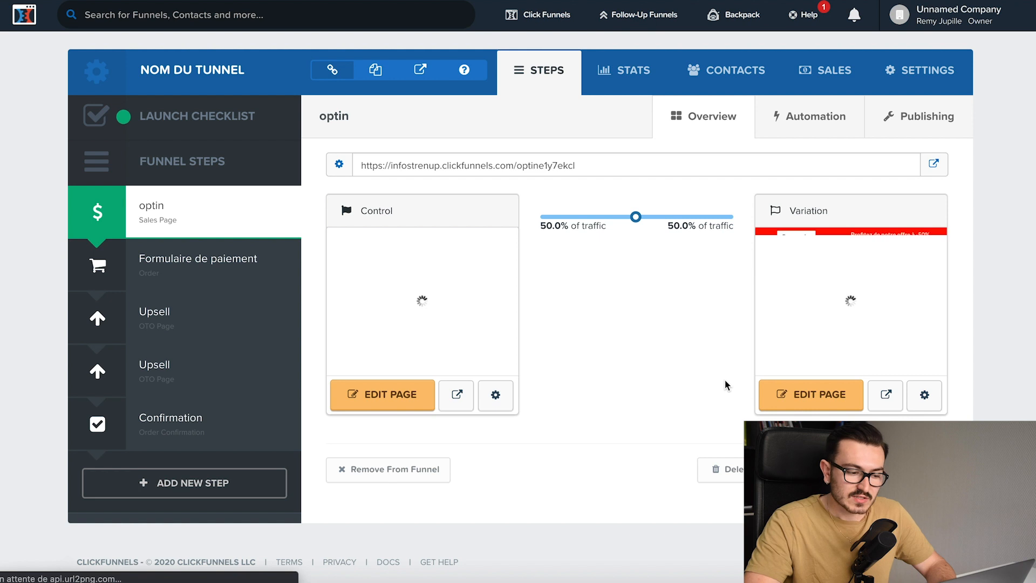
click(630, 80)
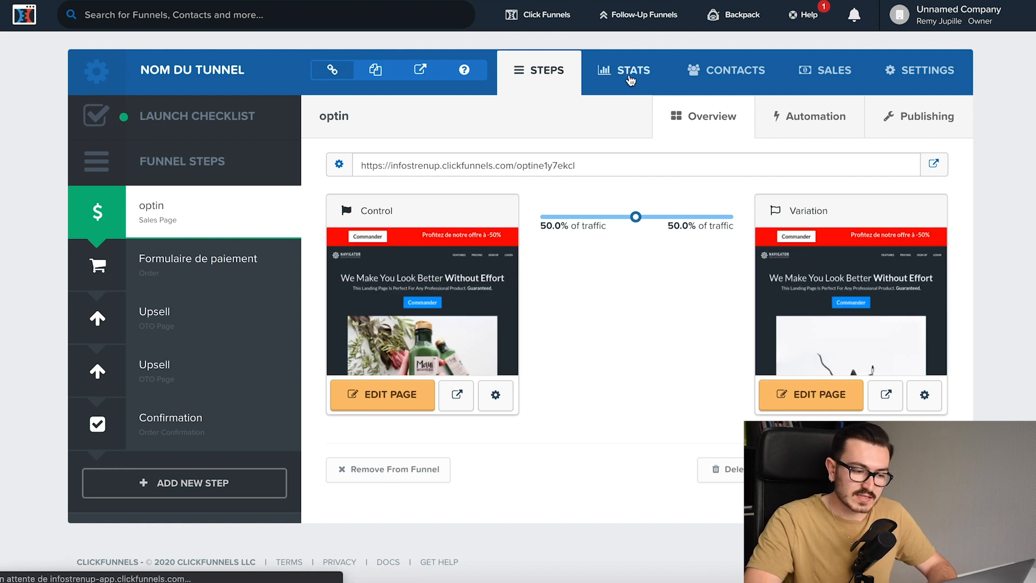
scroll(299, 317, down, 1)
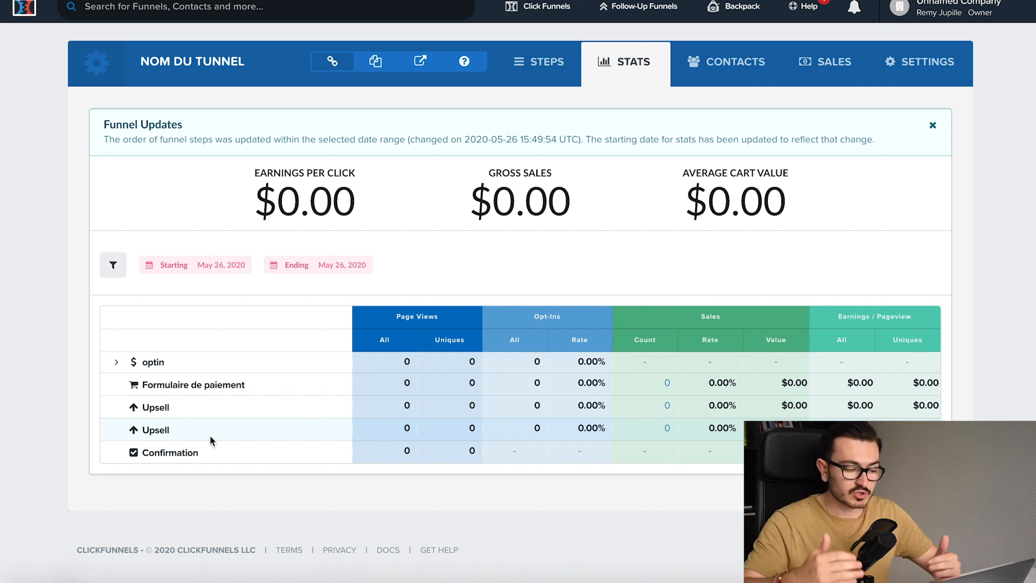
click(147, 366)
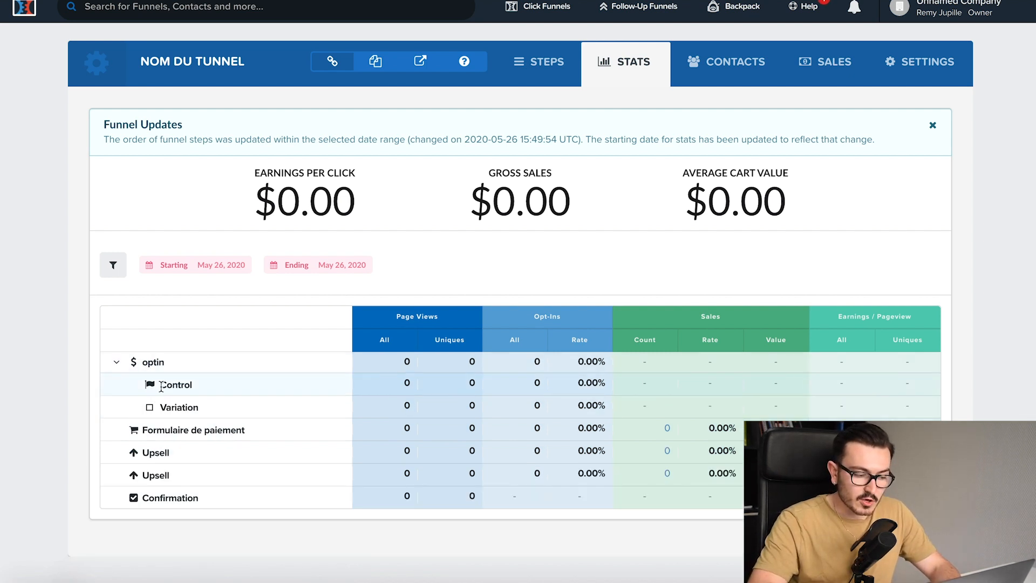
drag(160, 407, 240, 411)
click(240, 410)
click(536, 71)
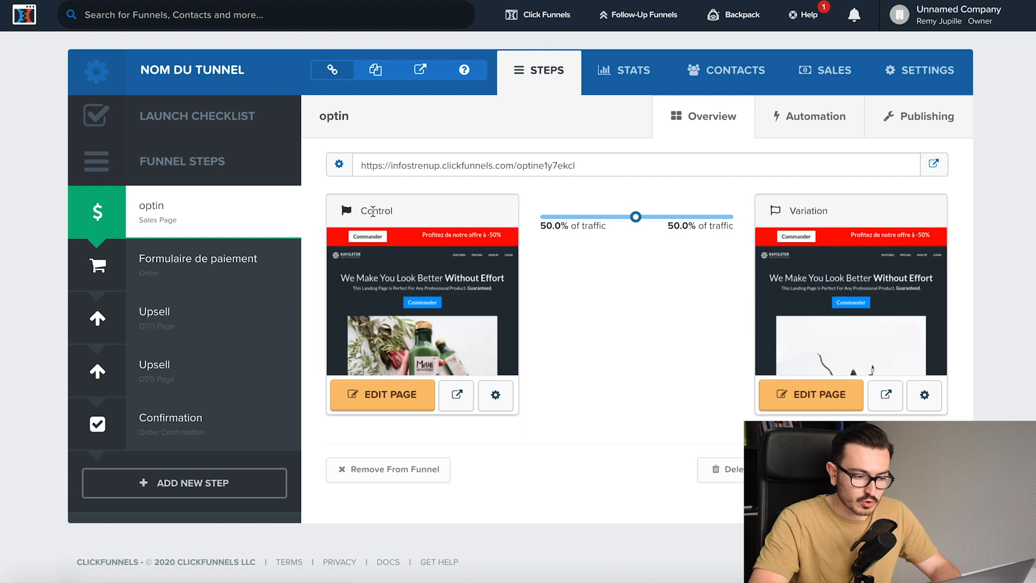
drag(360, 211, 408, 211)
drag(789, 211, 834, 211)
click(615, 70)
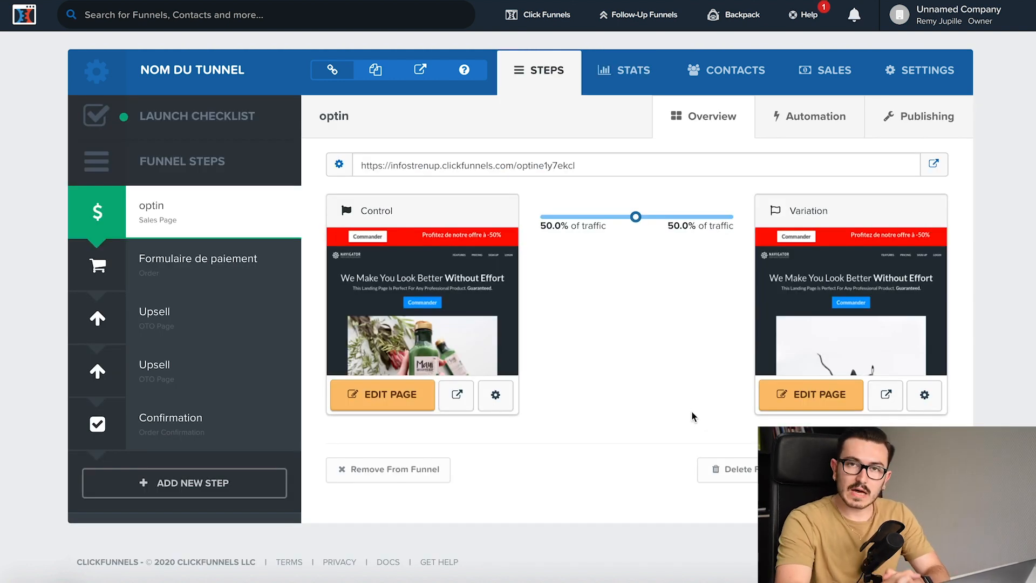
Open the optin Control page for editing and add a one-column row to its pop-up
click(385, 402)
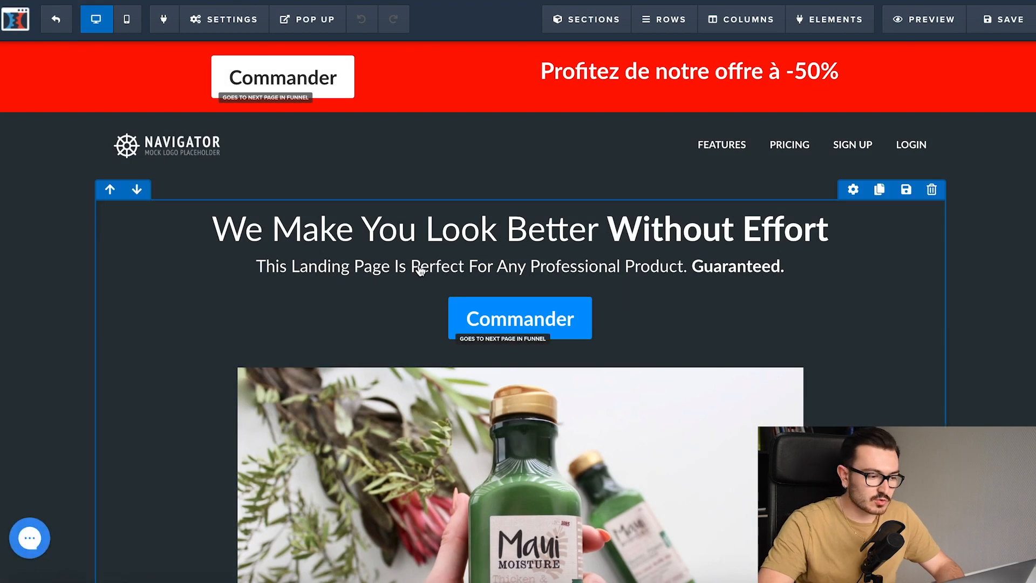
click(287, 21)
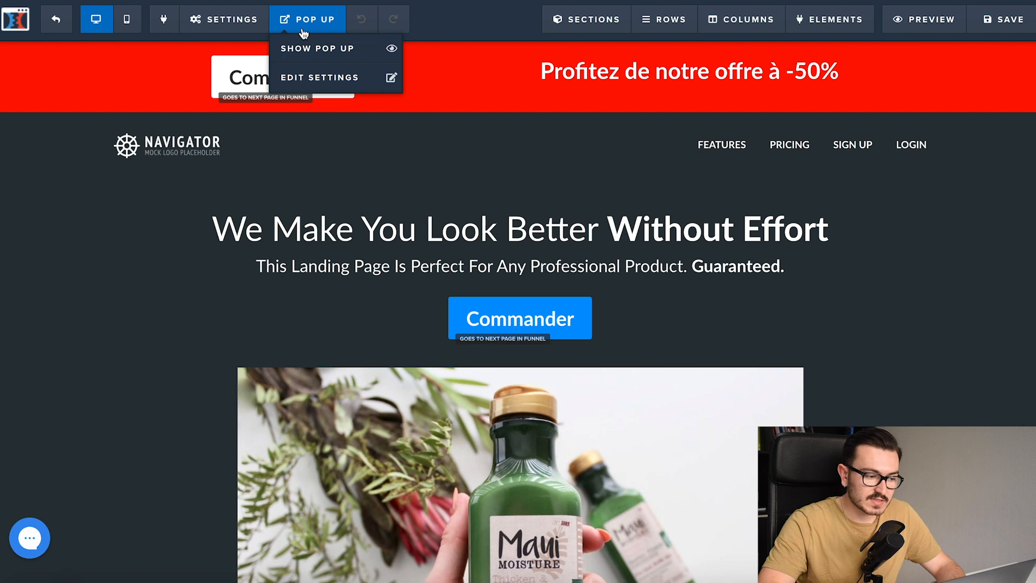
click(303, 80)
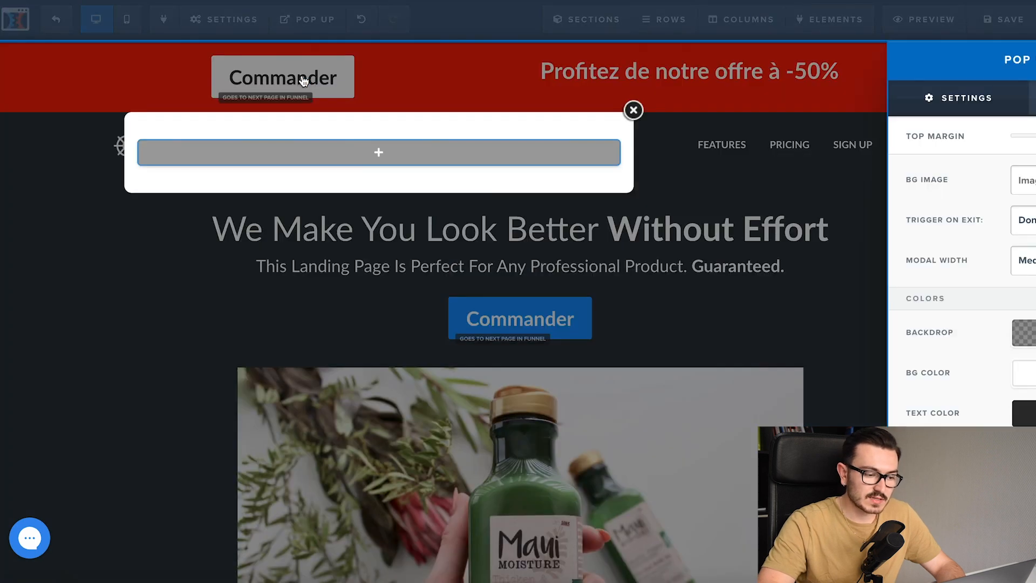
click(446, 149)
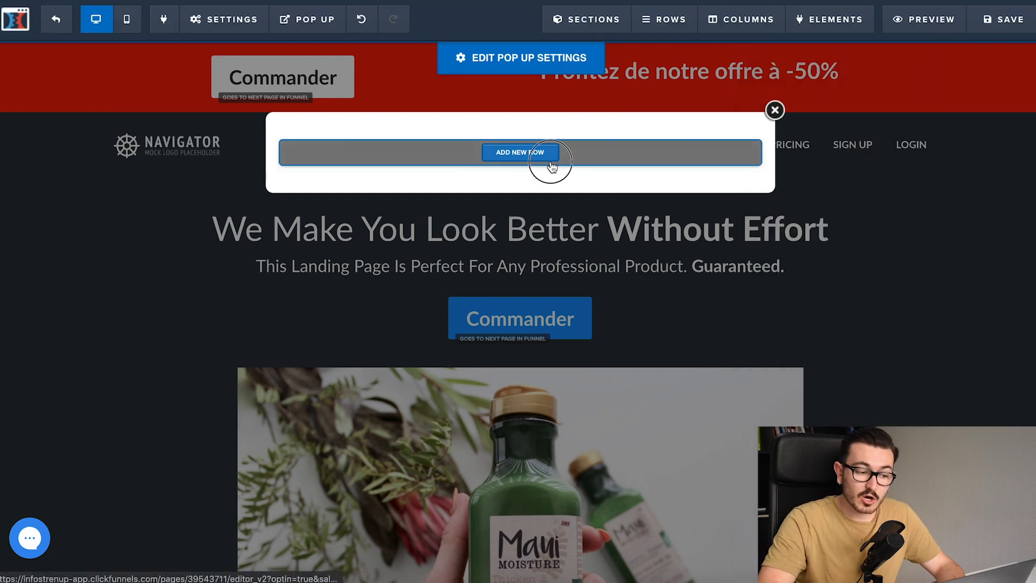
click(548, 161)
click(798, 87)
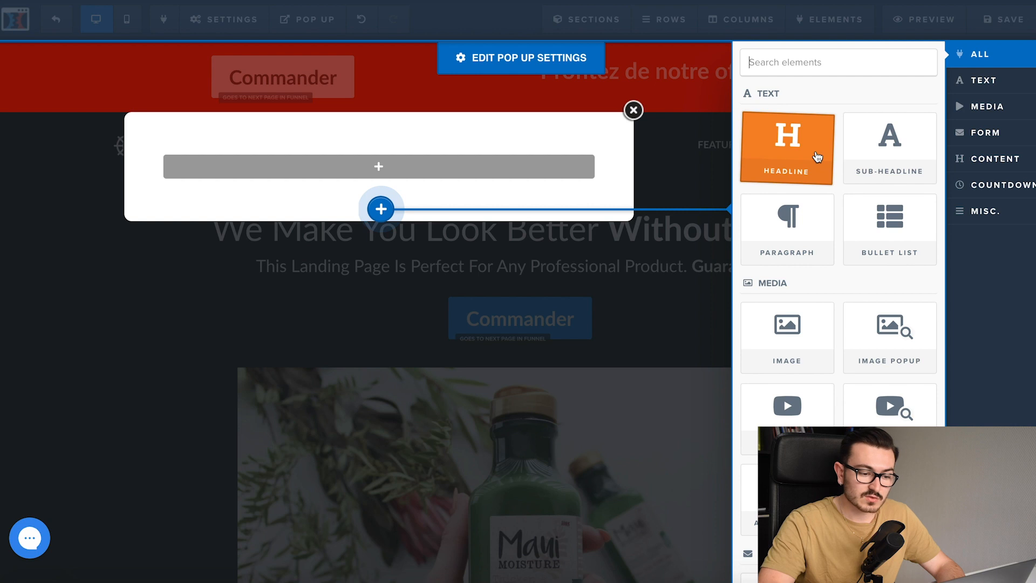
Add a Headline element and a Button element below it in the pop-up's row
click(814, 155)
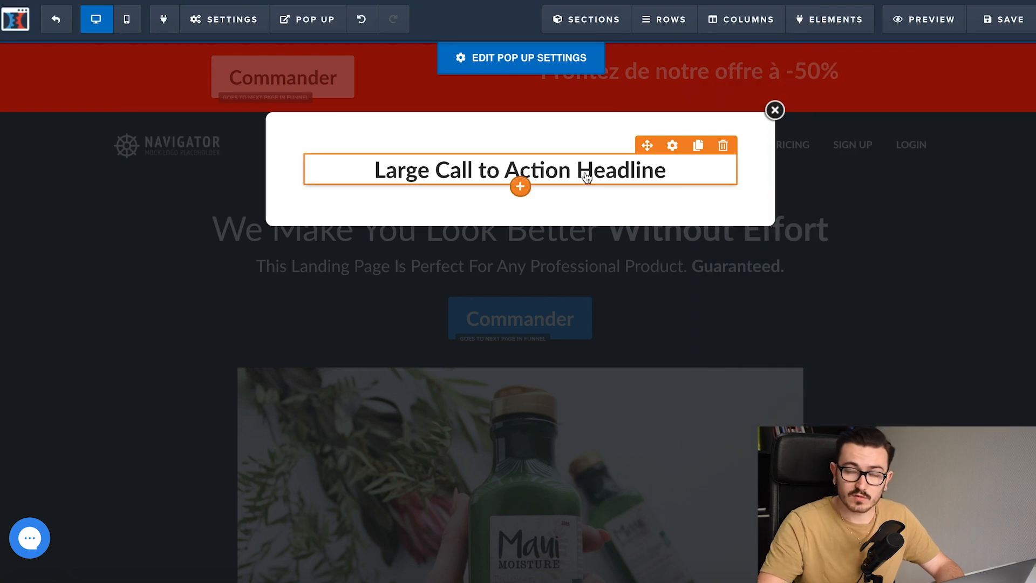
click(669, 130)
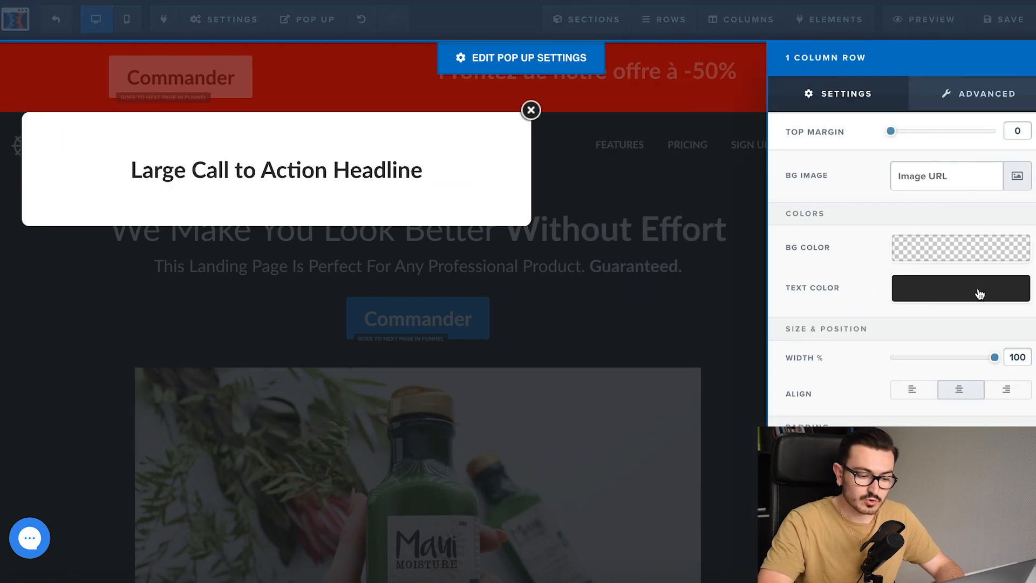
click(377, 124)
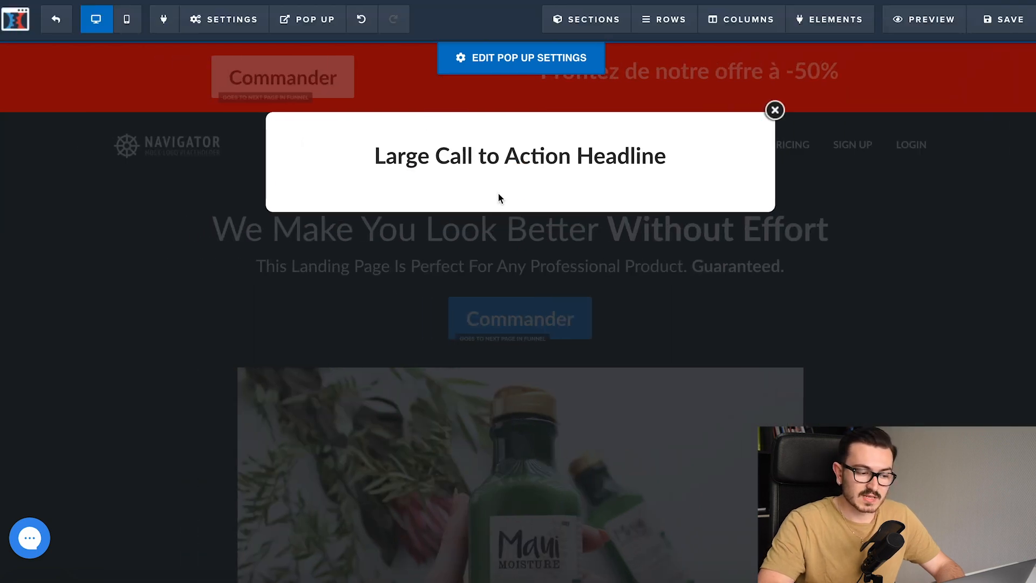
click(520, 196)
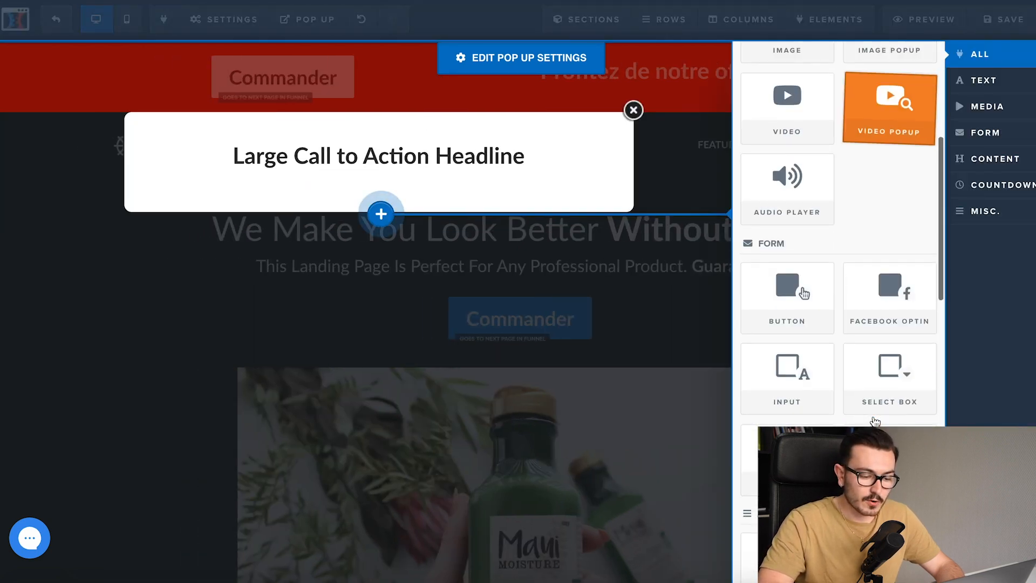
click(788, 296)
Insert an Image element between the pop-up's headline and button, using the green shampoo bottle picture from the uploaded images
click(518, 169)
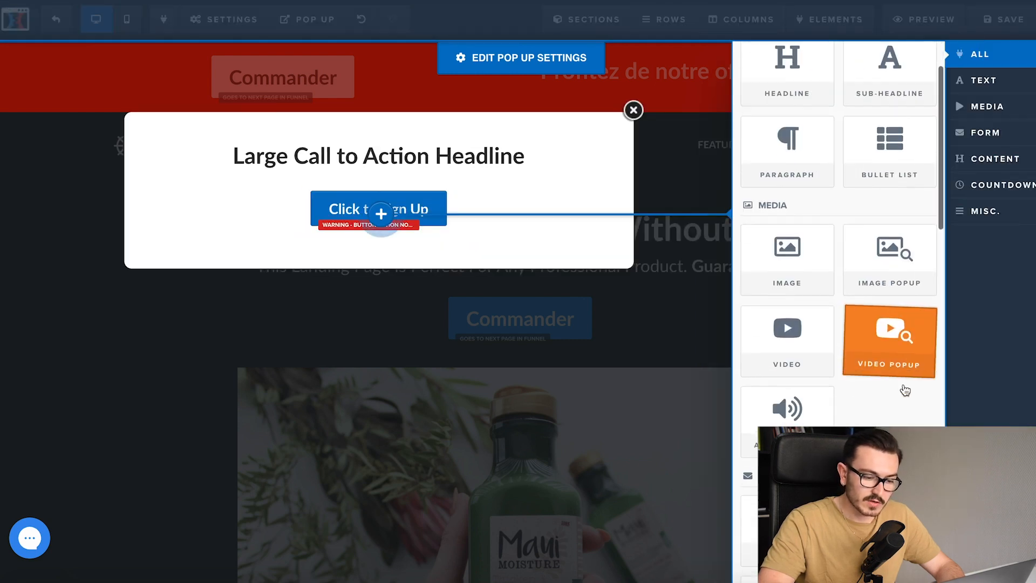
click(787, 259)
click(548, 234)
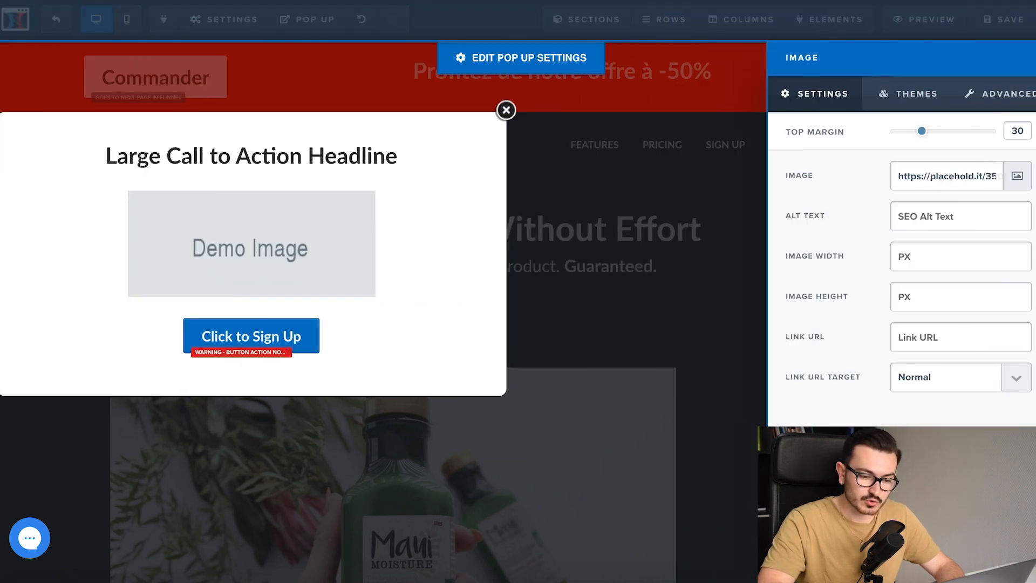
click(1017, 175)
double_click(87, 213)
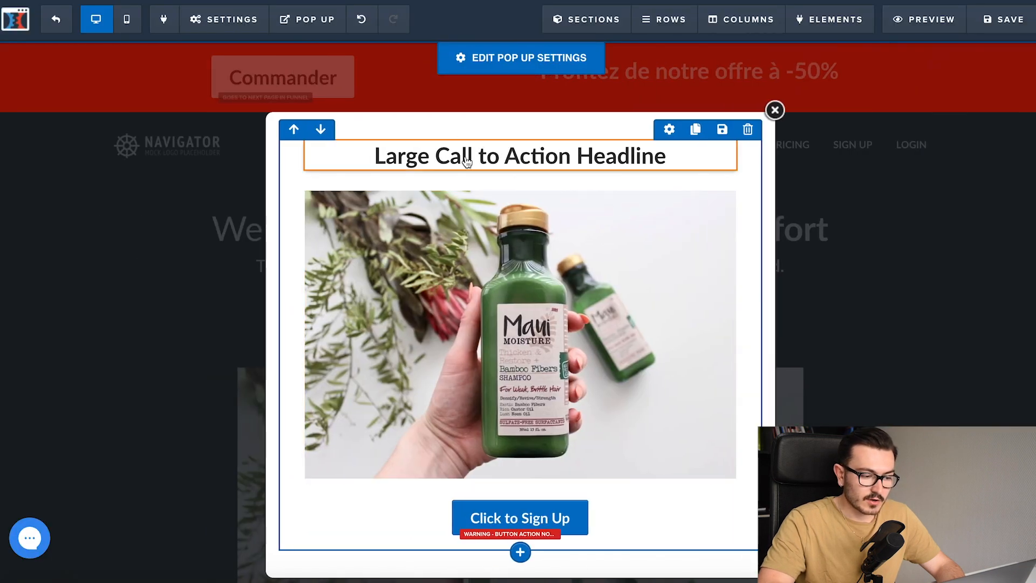
Change the pop-up's headline text to "Ne Ratez Pas Cette Offre"
double_click(465, 155)
triple_click(465, 155)
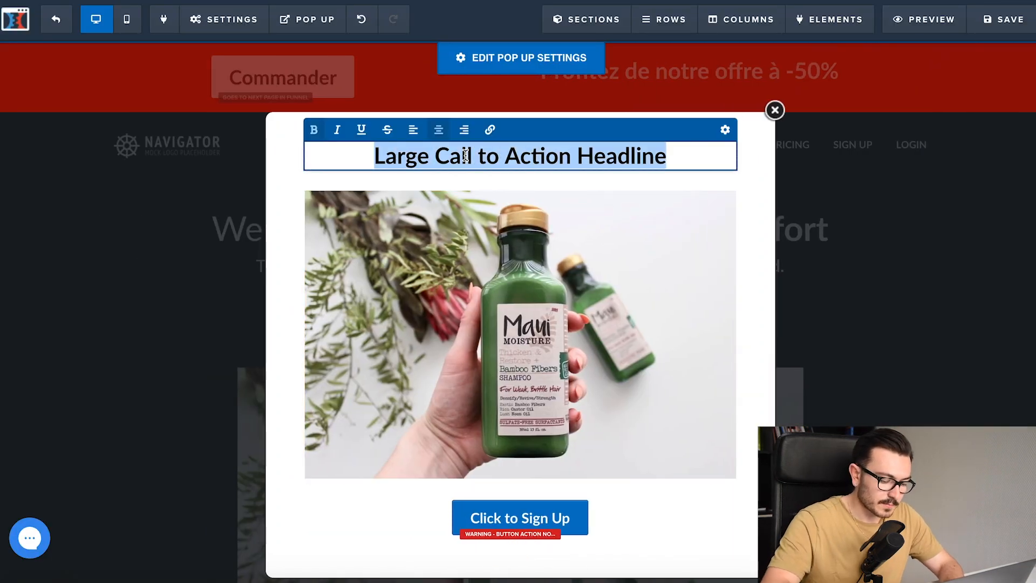
text(Ne Ratez Pas Cette Offre)
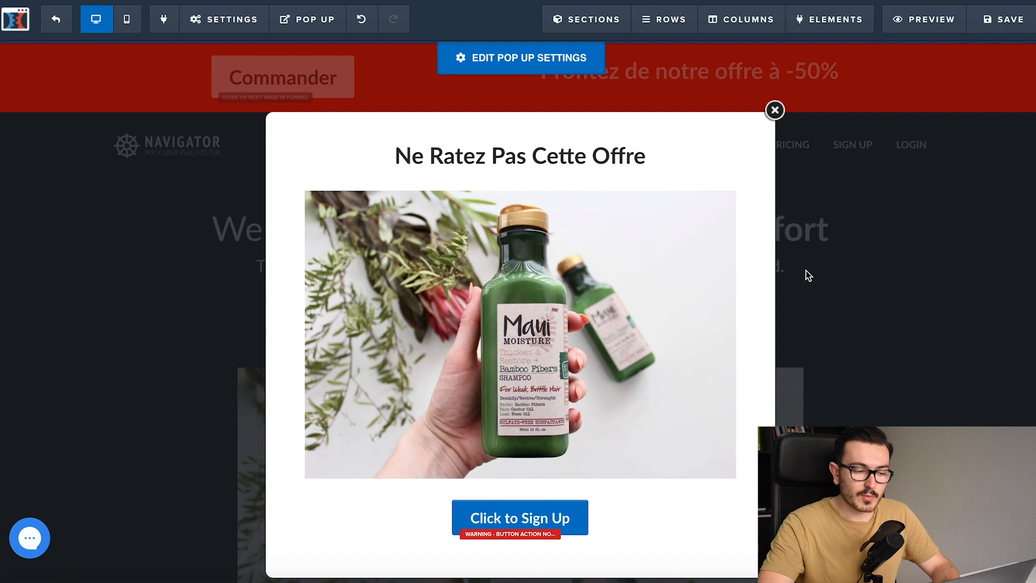
Set the pop-up's exit trigger to show when a visitor tries to exit, and check it in the saved page's preview
click(477, 63)
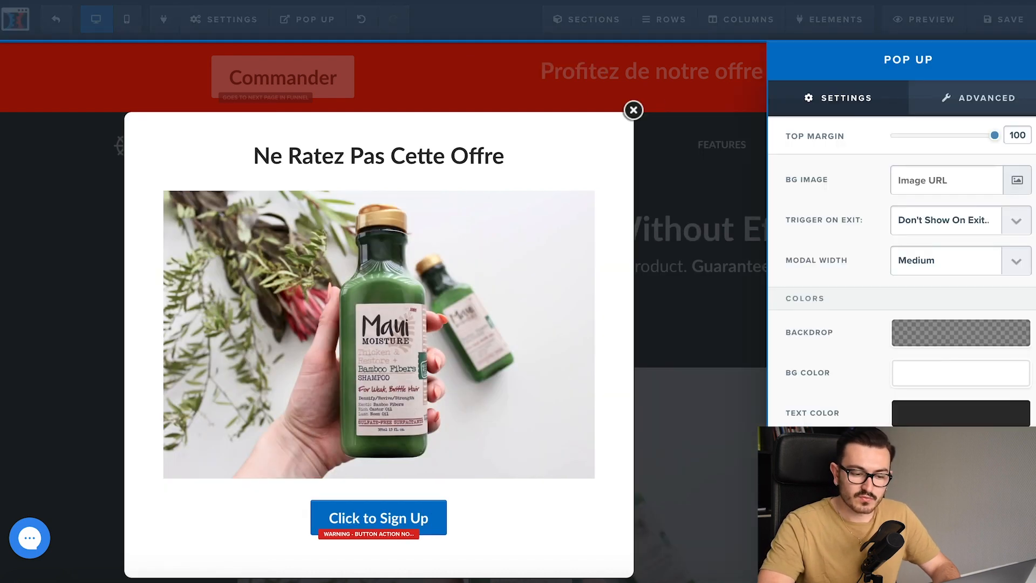
click(936, 230)
click(821, 220)
click(921, 221)
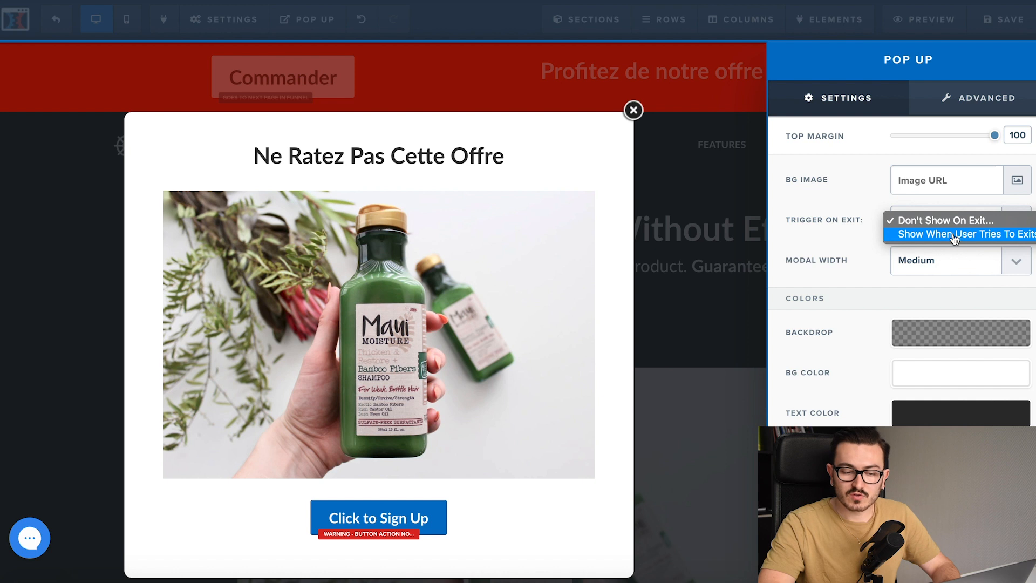
click(985, 236)
click(698, 190)
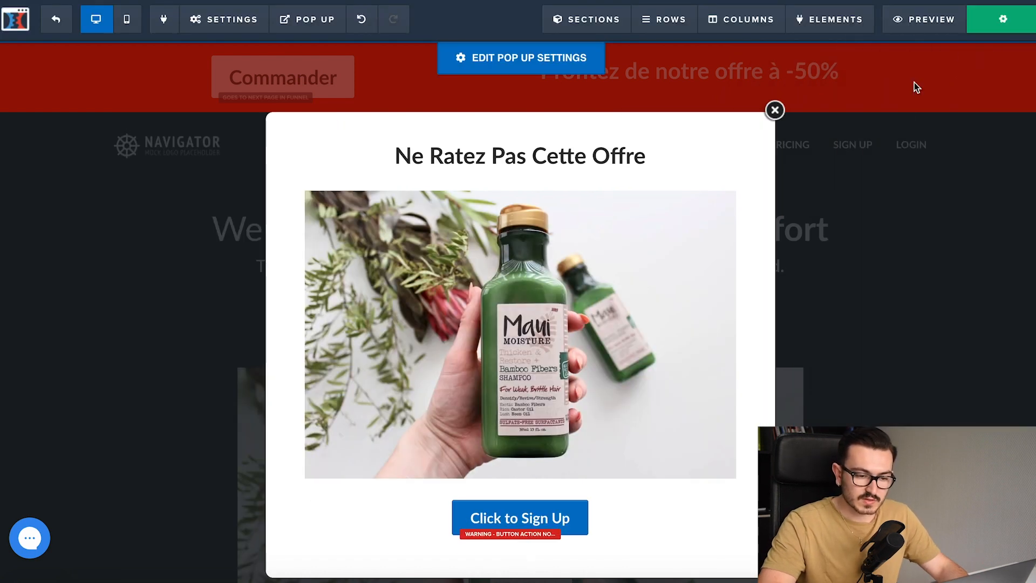
click(929, 21)
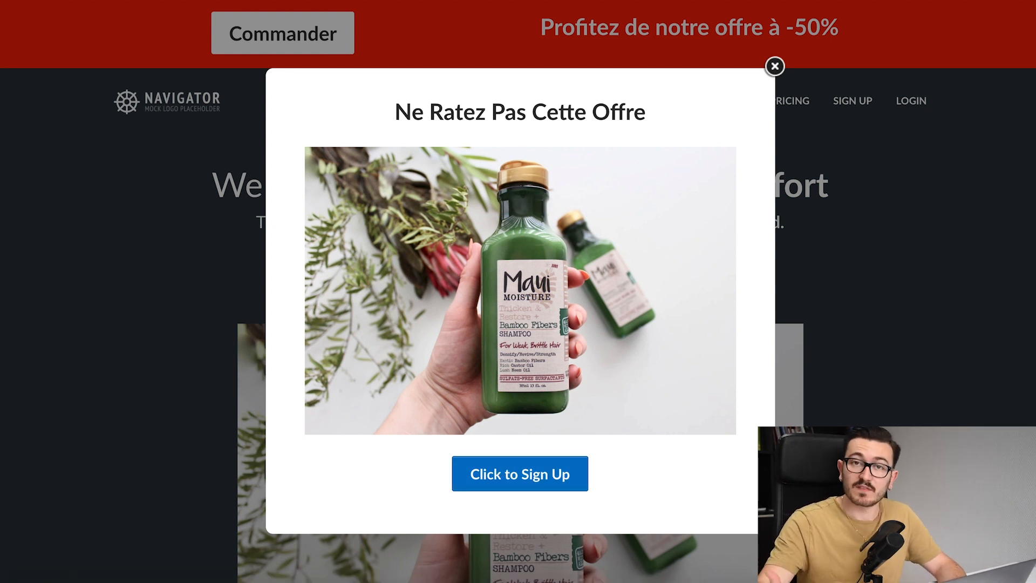
key(ctrl+shift+Tab)
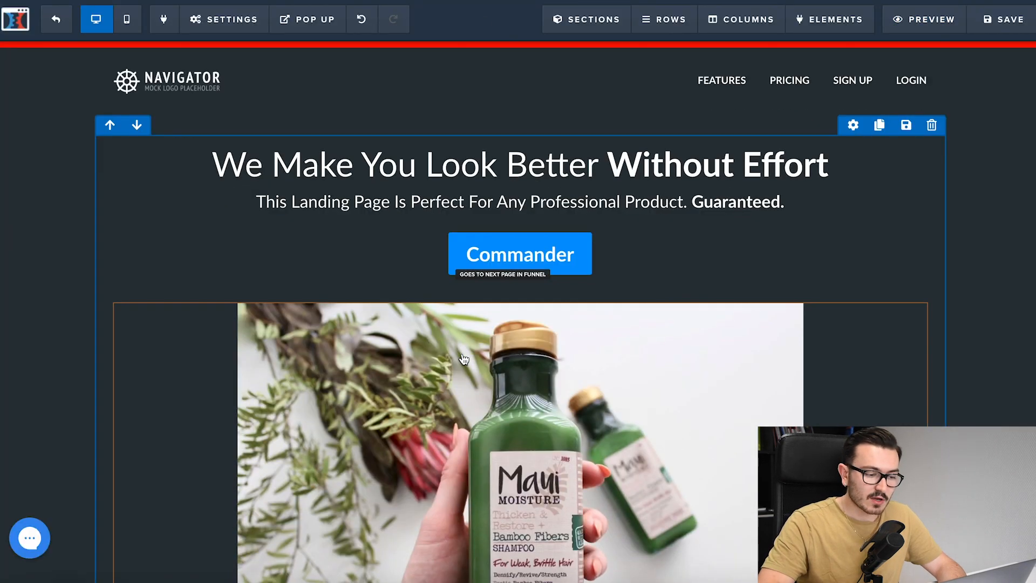
Set the action of the blue "Commander" button under the headline to open the pop-up, and save the page
scroll(552, 244, down, 1)
click(546, 231)
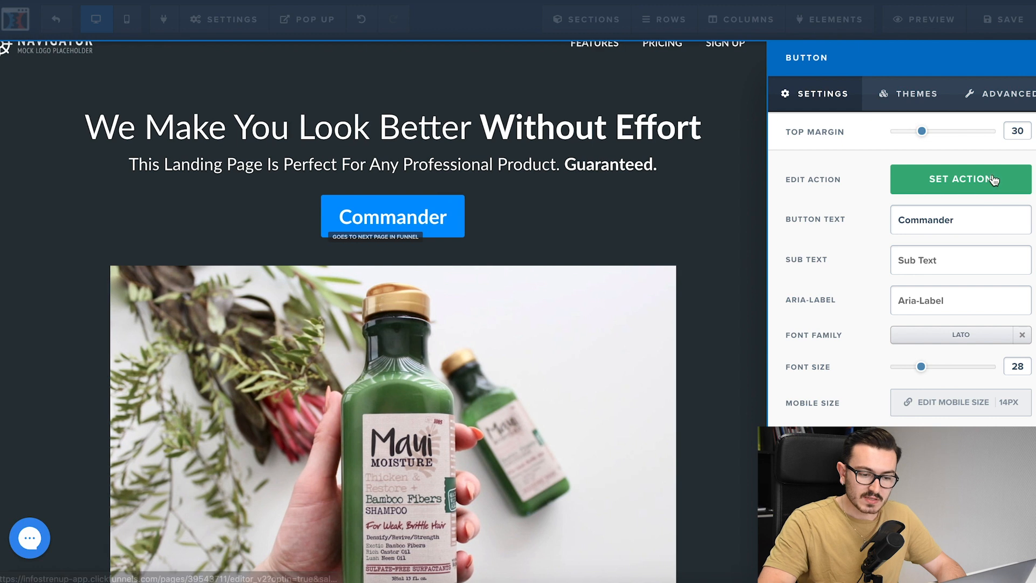
click(992, 179)
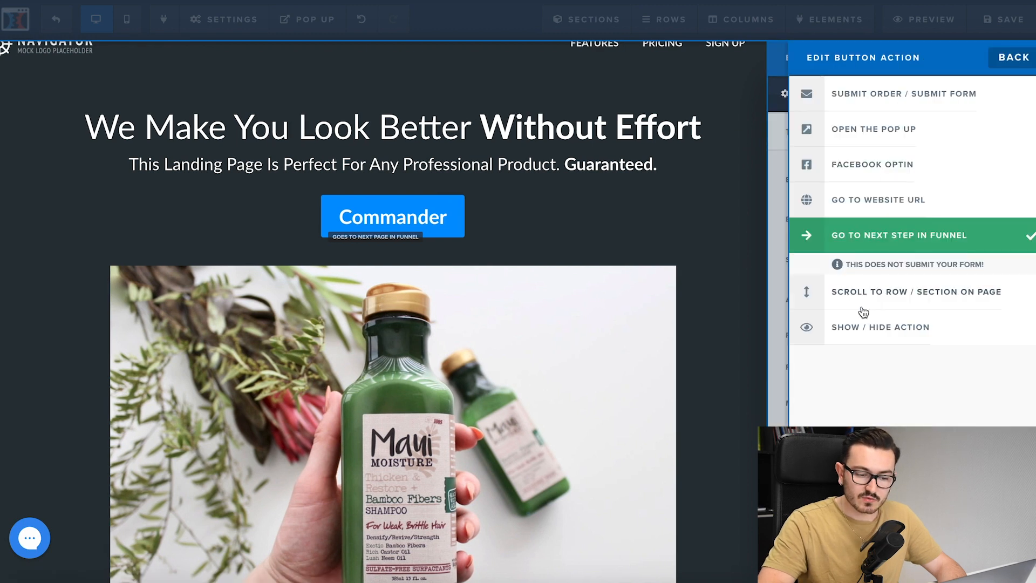
click(857, 140)
click(647, 157)
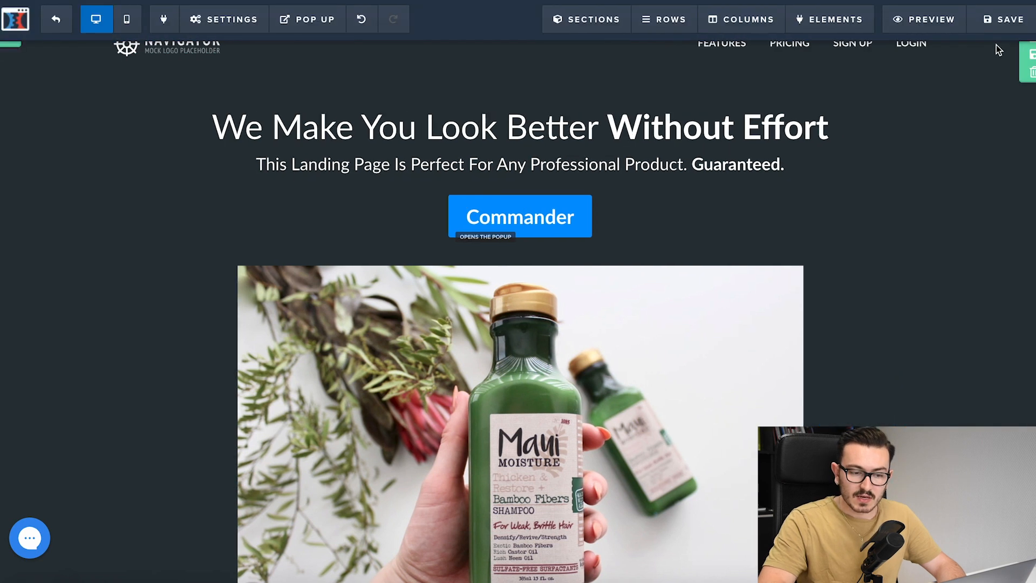
click(1002, 22)
scroll(1011, 246, up, 1)
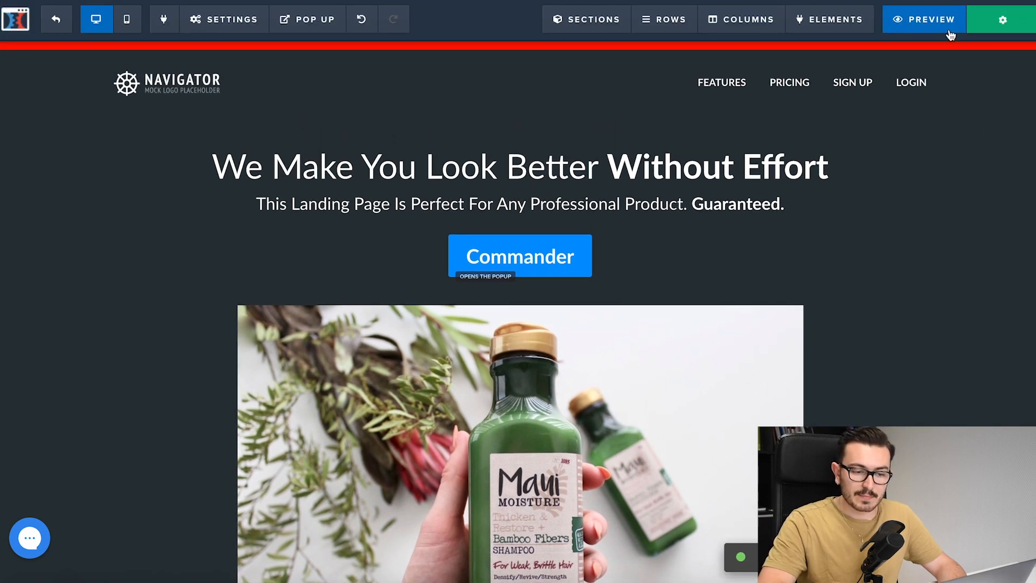
Preview the page to test opening the pop-up from the blue "Commander" button, and close the pop-up
click(949, 28)
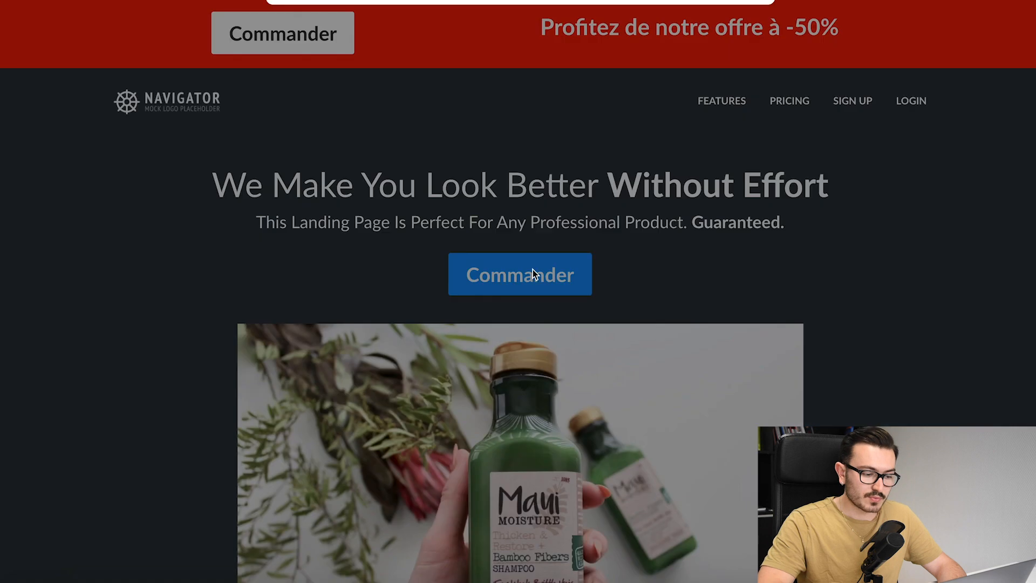
click(531, 272)
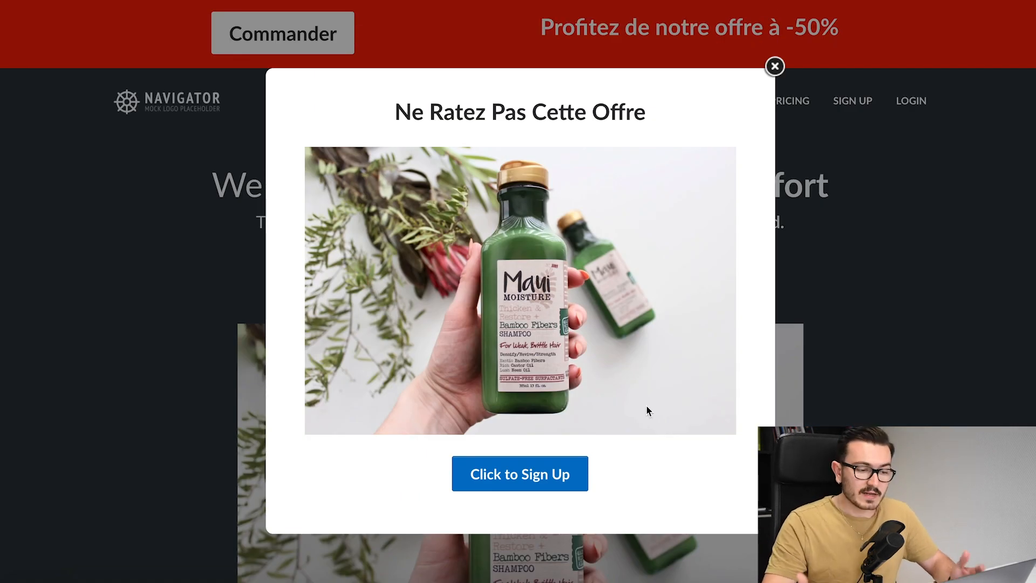
click(775, 67)
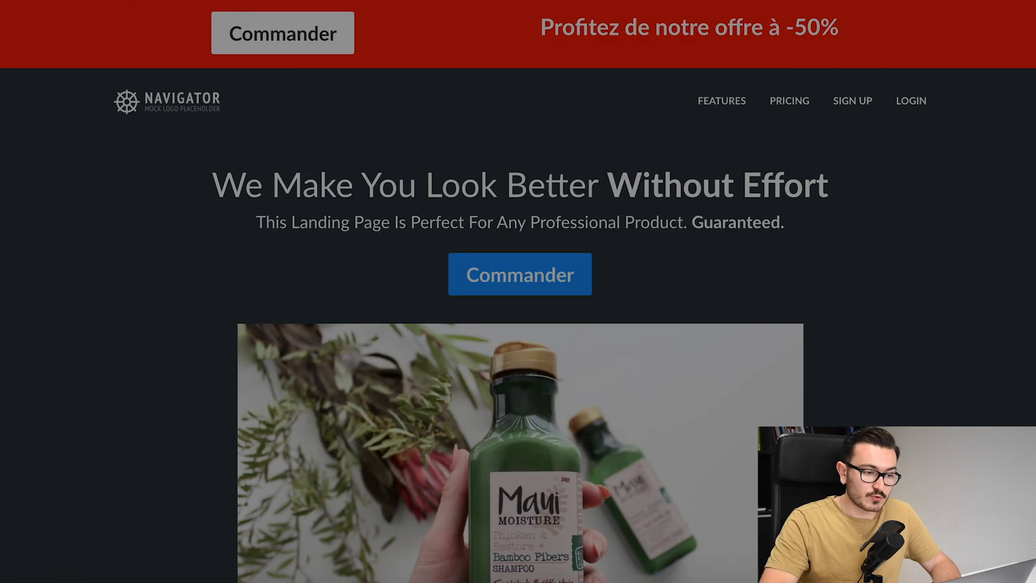